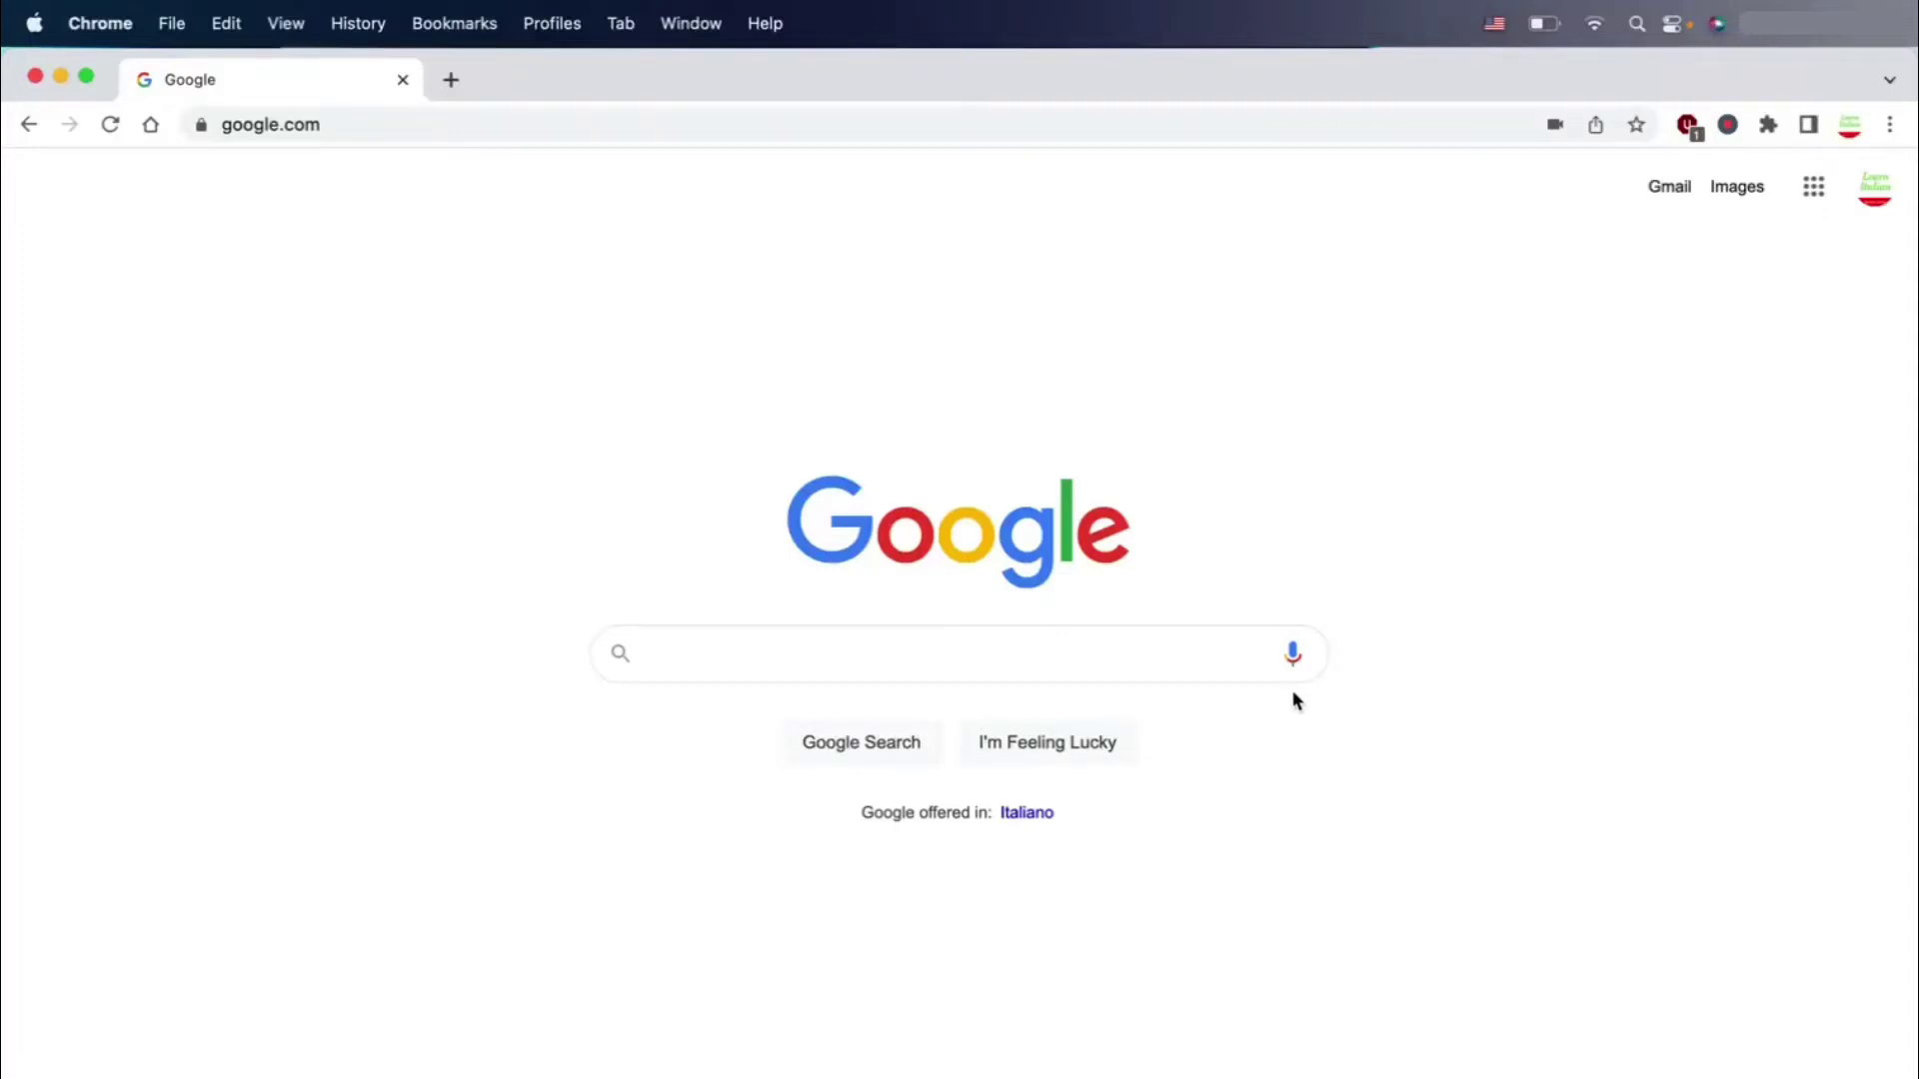
# - Search Google for 'camtasia' and scroll down through the results
pyautogui.click(1224, 650)
pyautogui.write('ca')
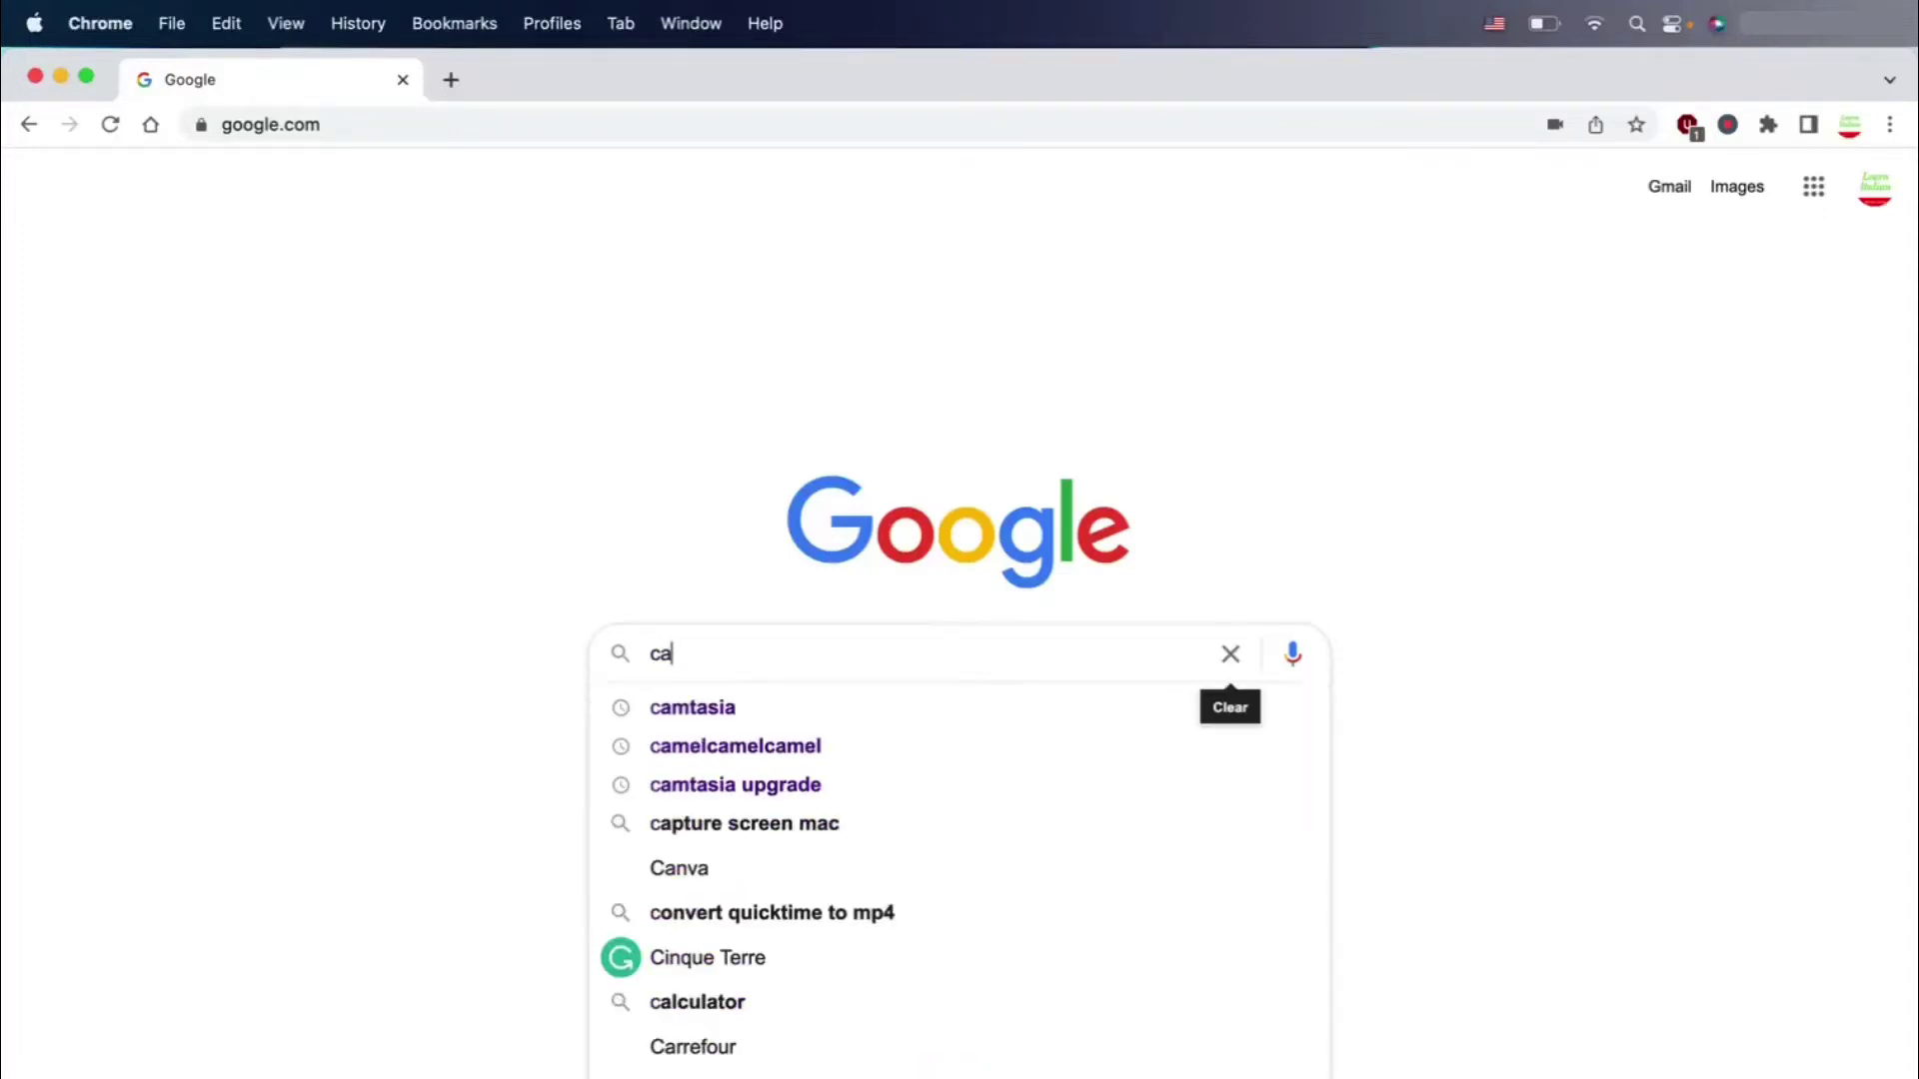
pyautogui.write('mtasia')
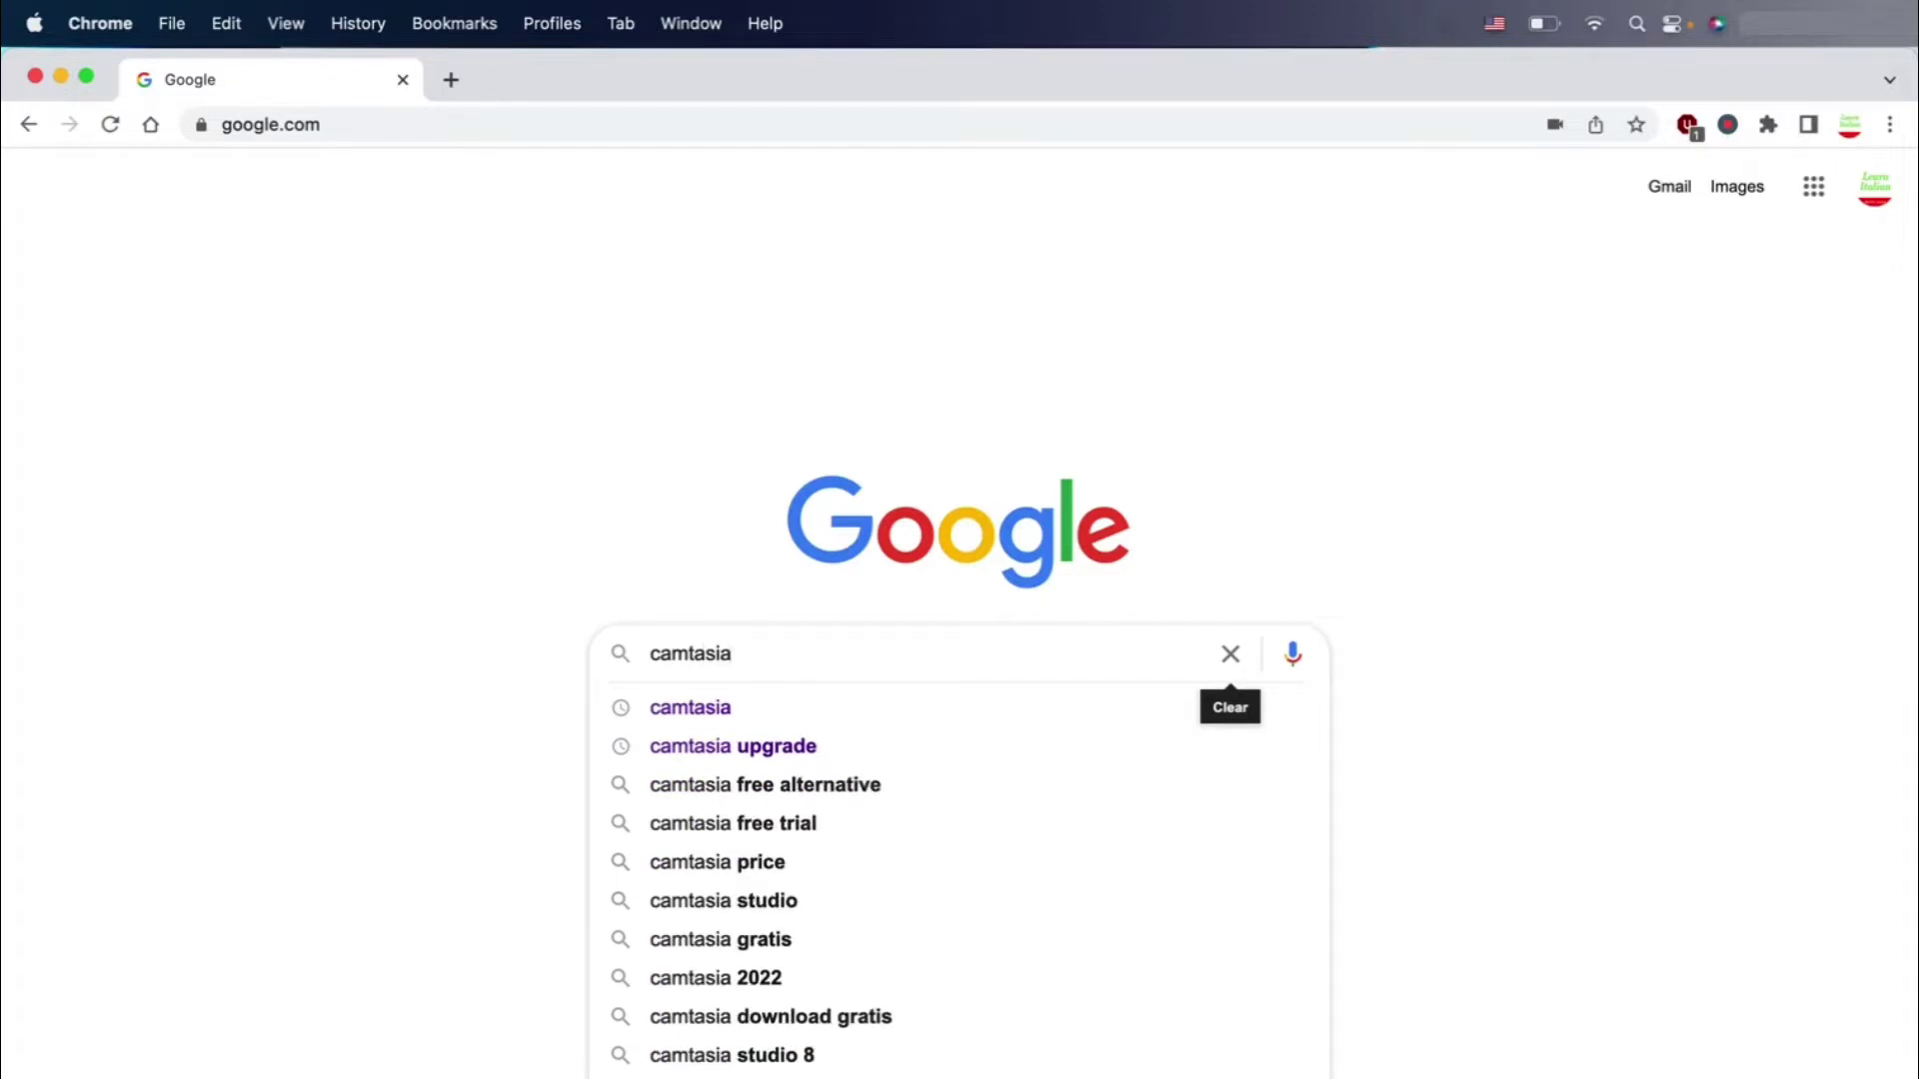
pyautogui.press('Return')
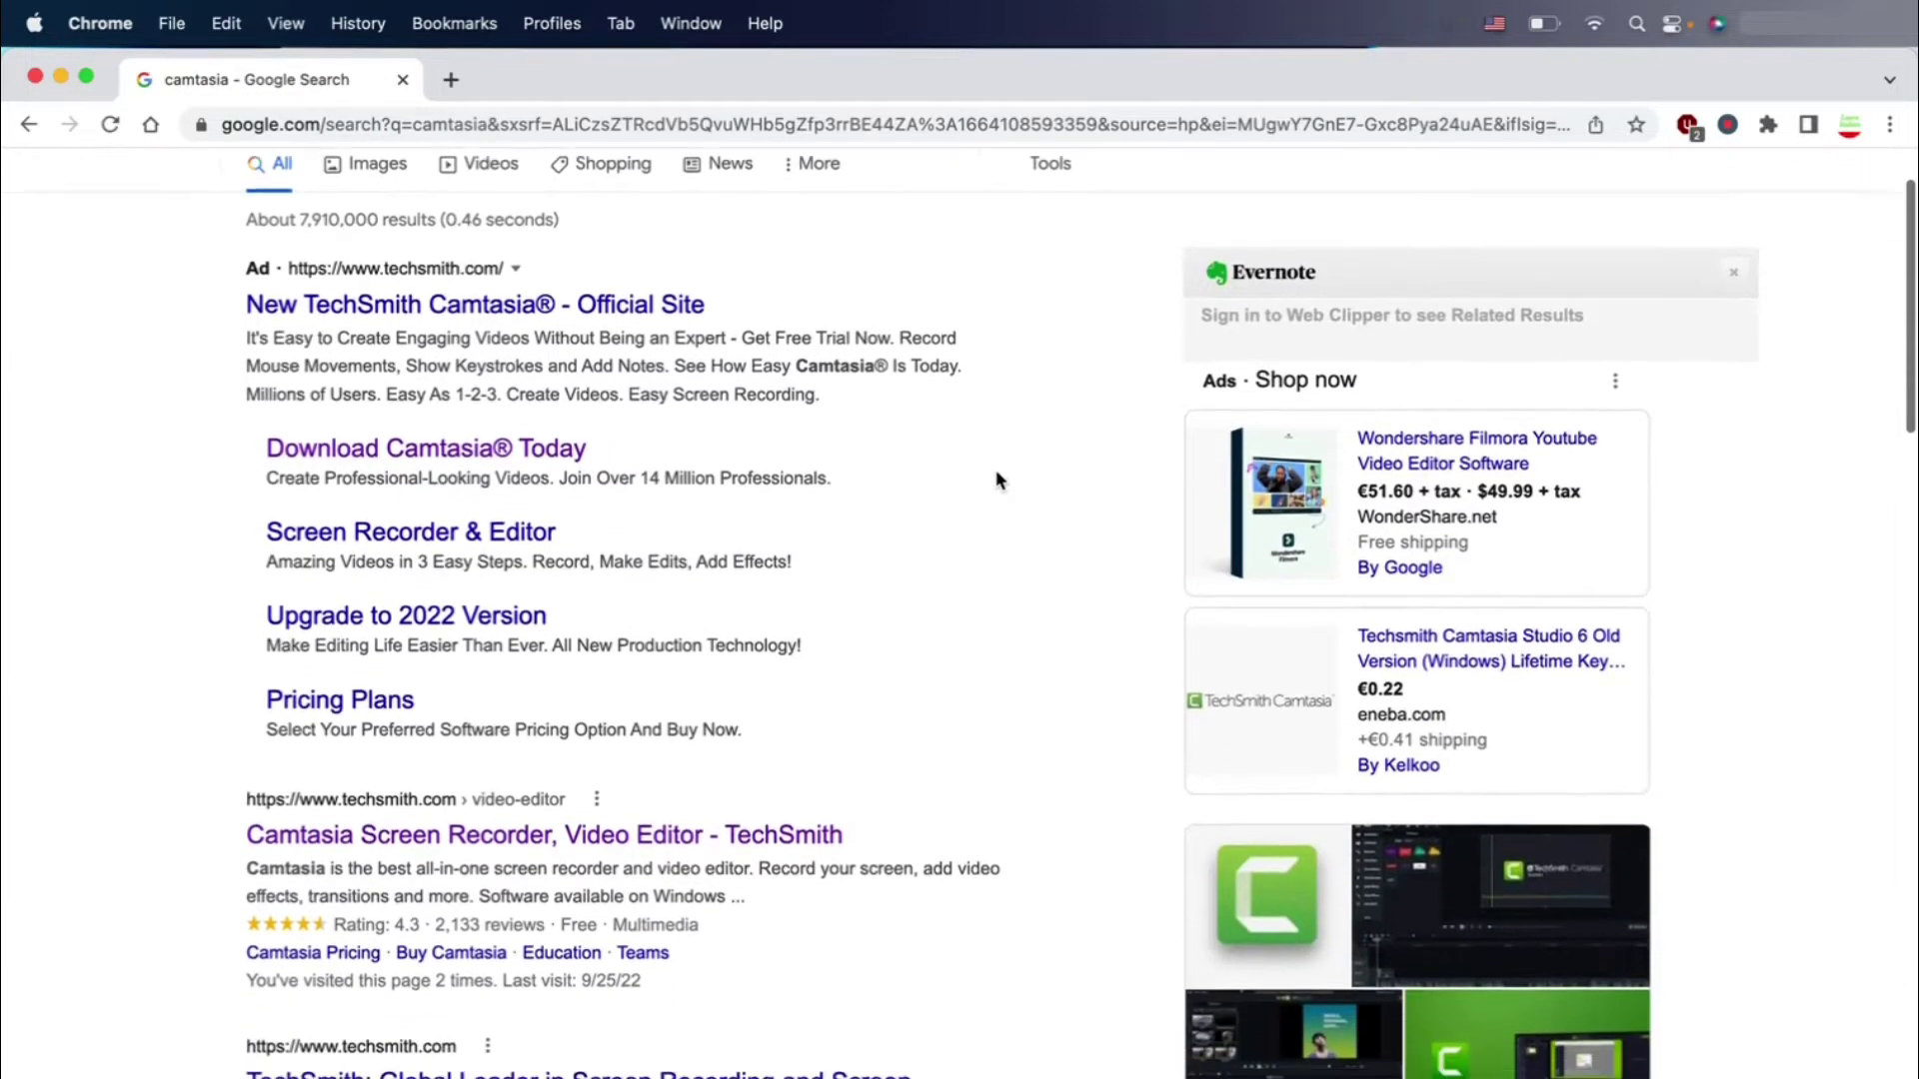
pyautogui.scroll(-5, 997, 481)
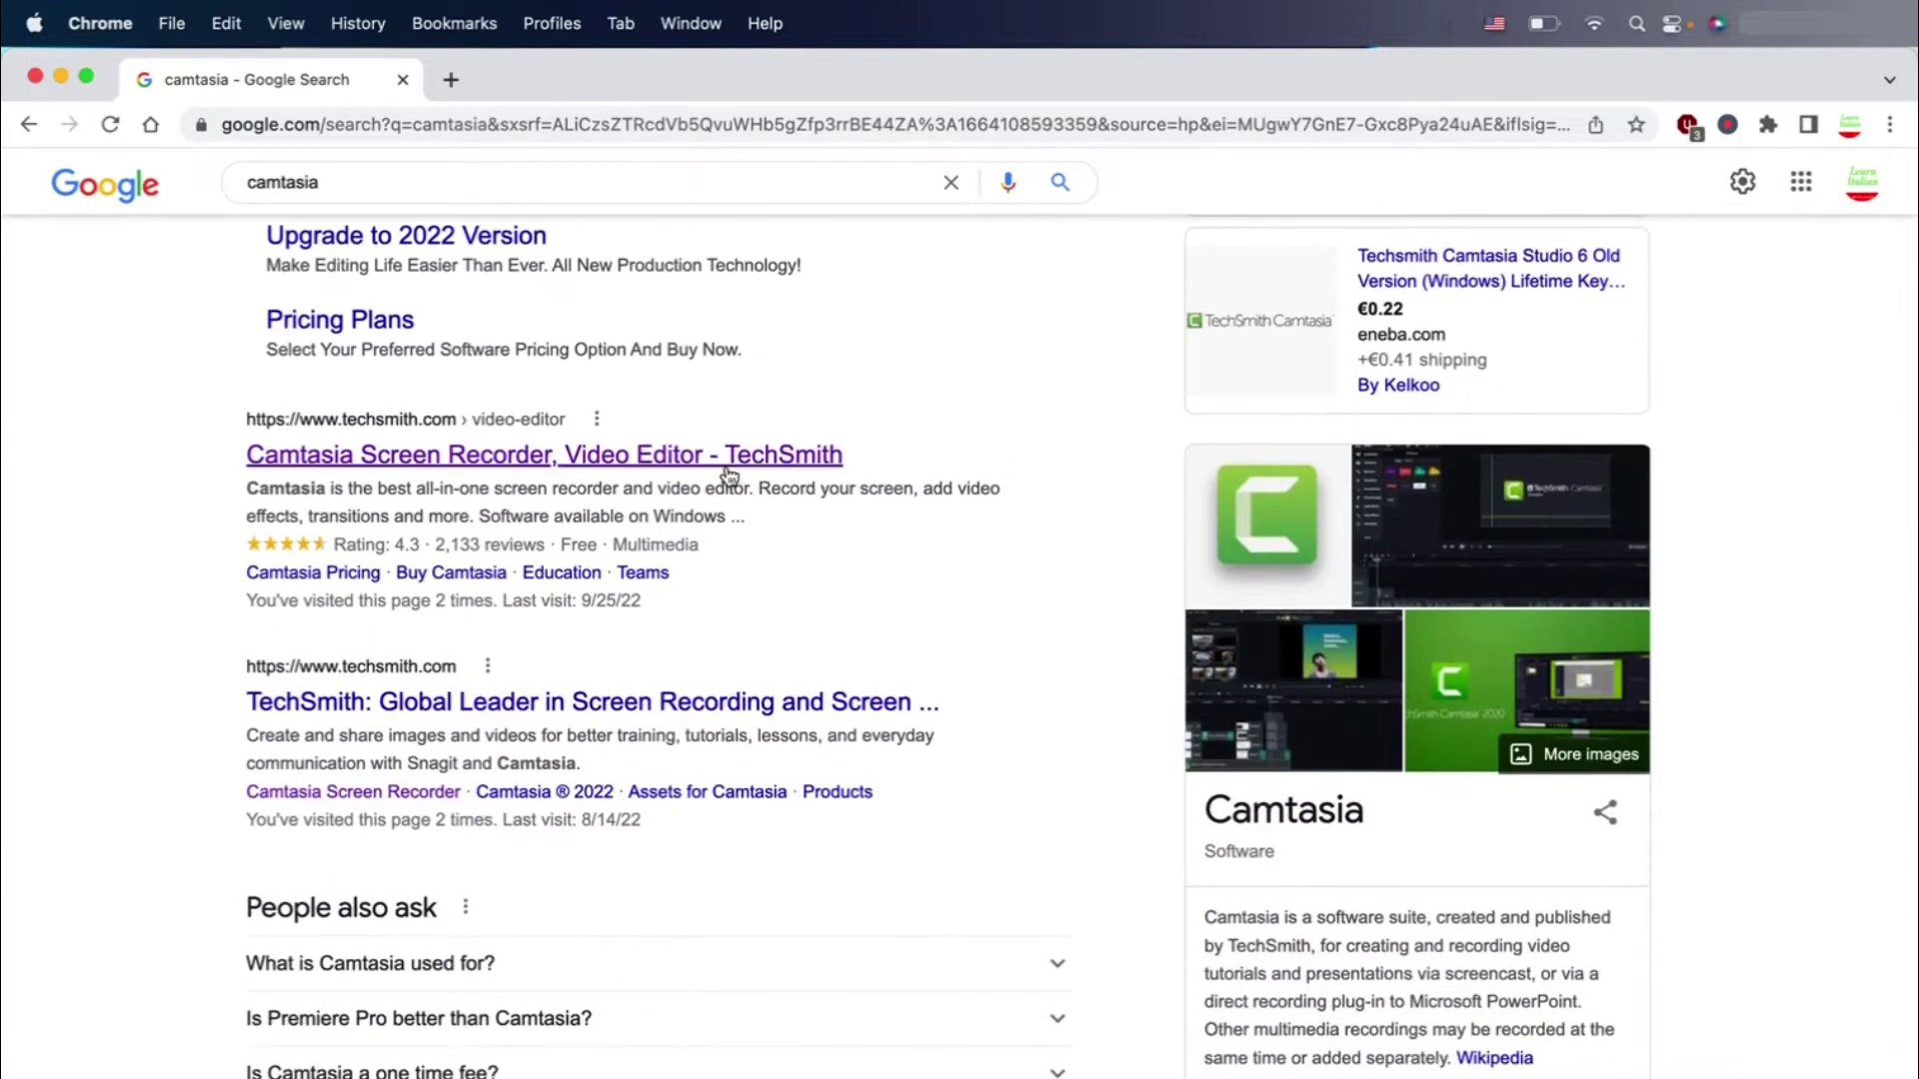
# - Open TechSmith's 'Camtasia Screen Recorder, Video Editor' page and scroll through its features
pyautogui.click(729, 471)
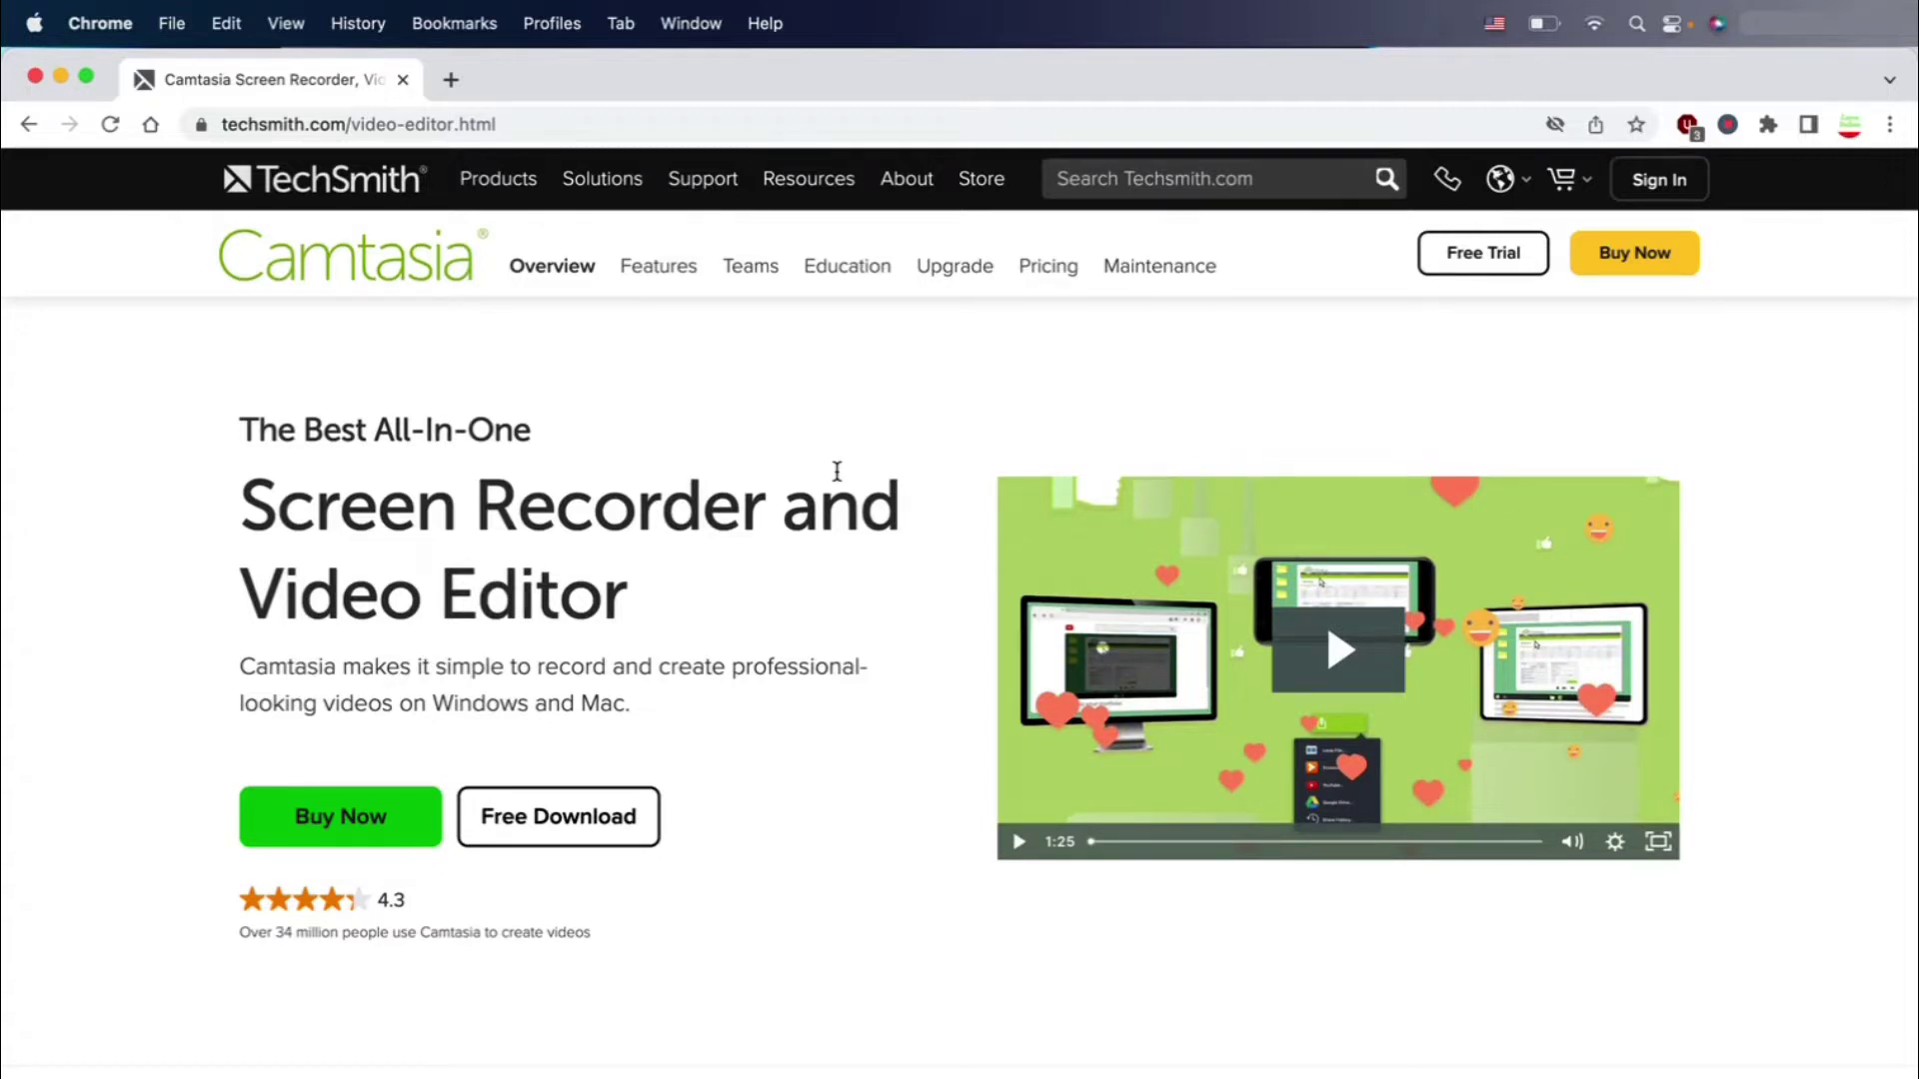
pyautogui.scroll(-2, 836, 471)
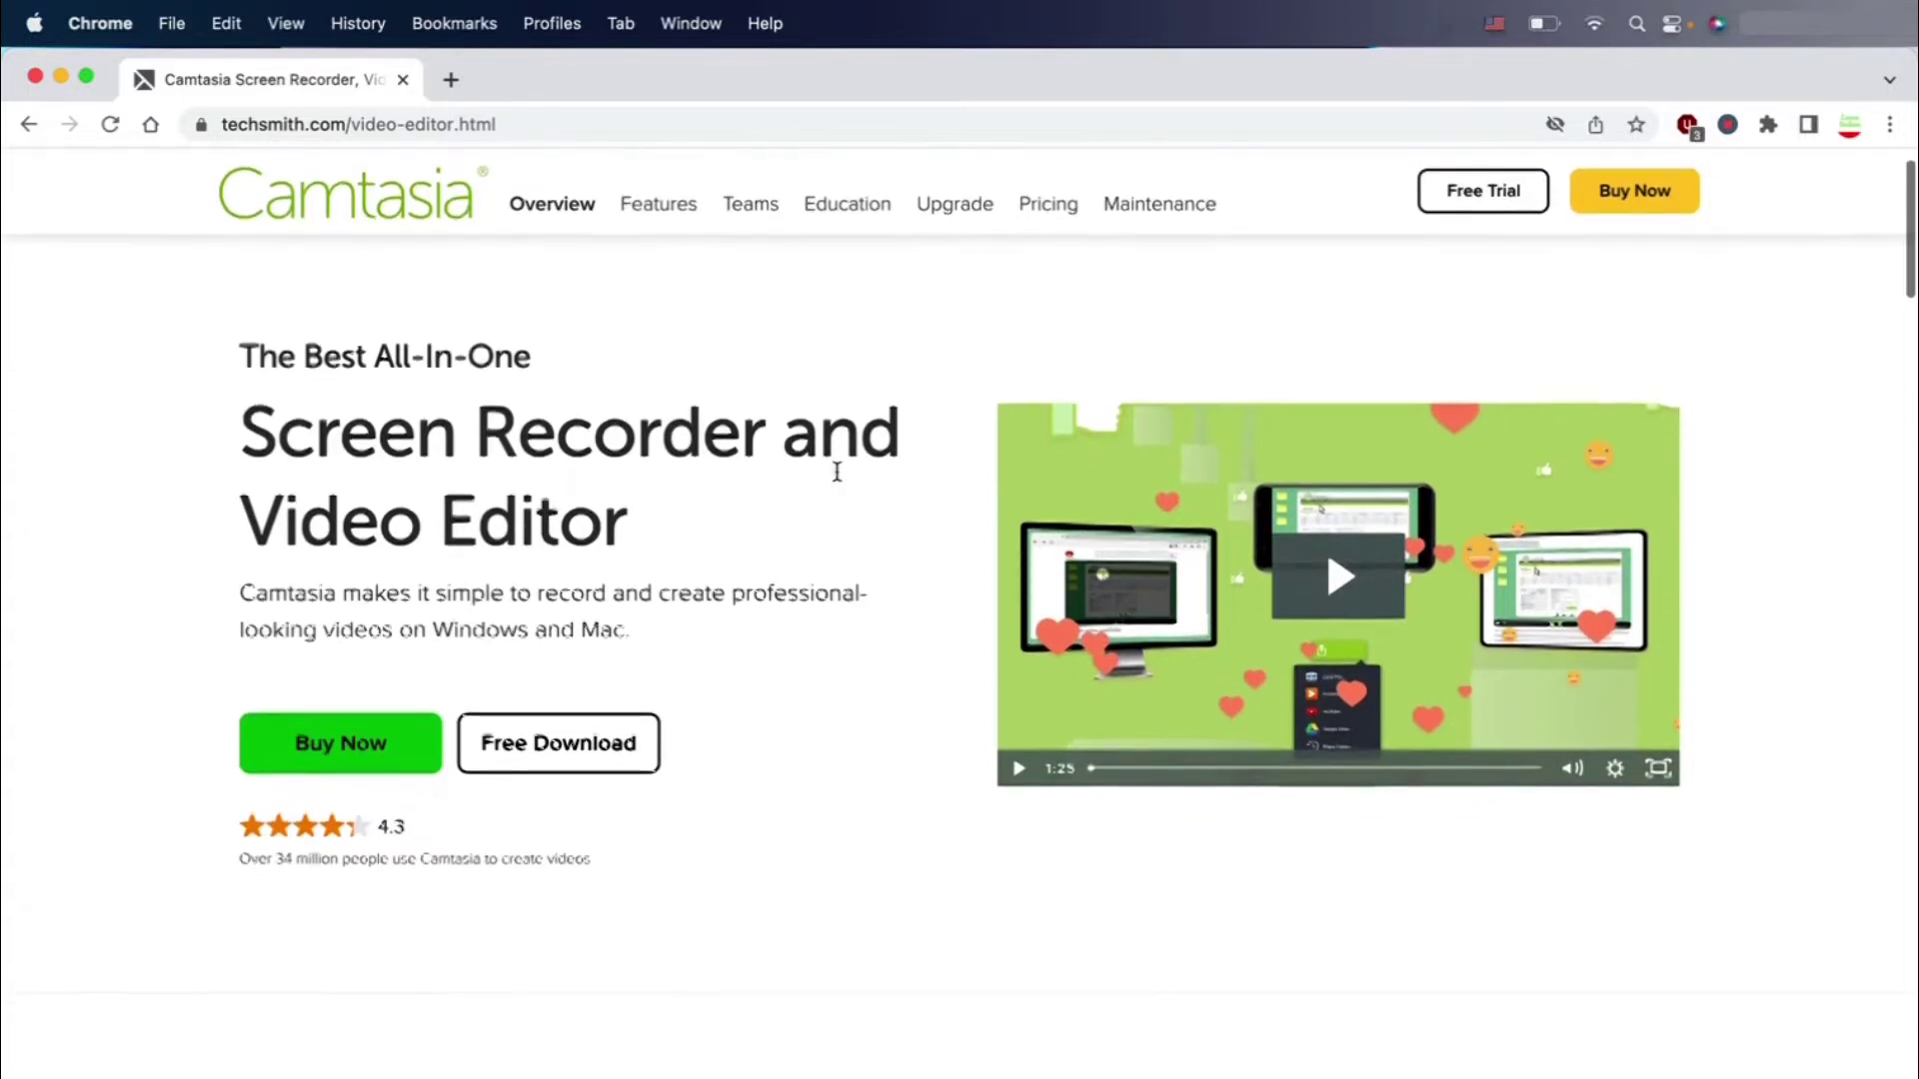
pyautogui.scroll(-5, 836, 471)
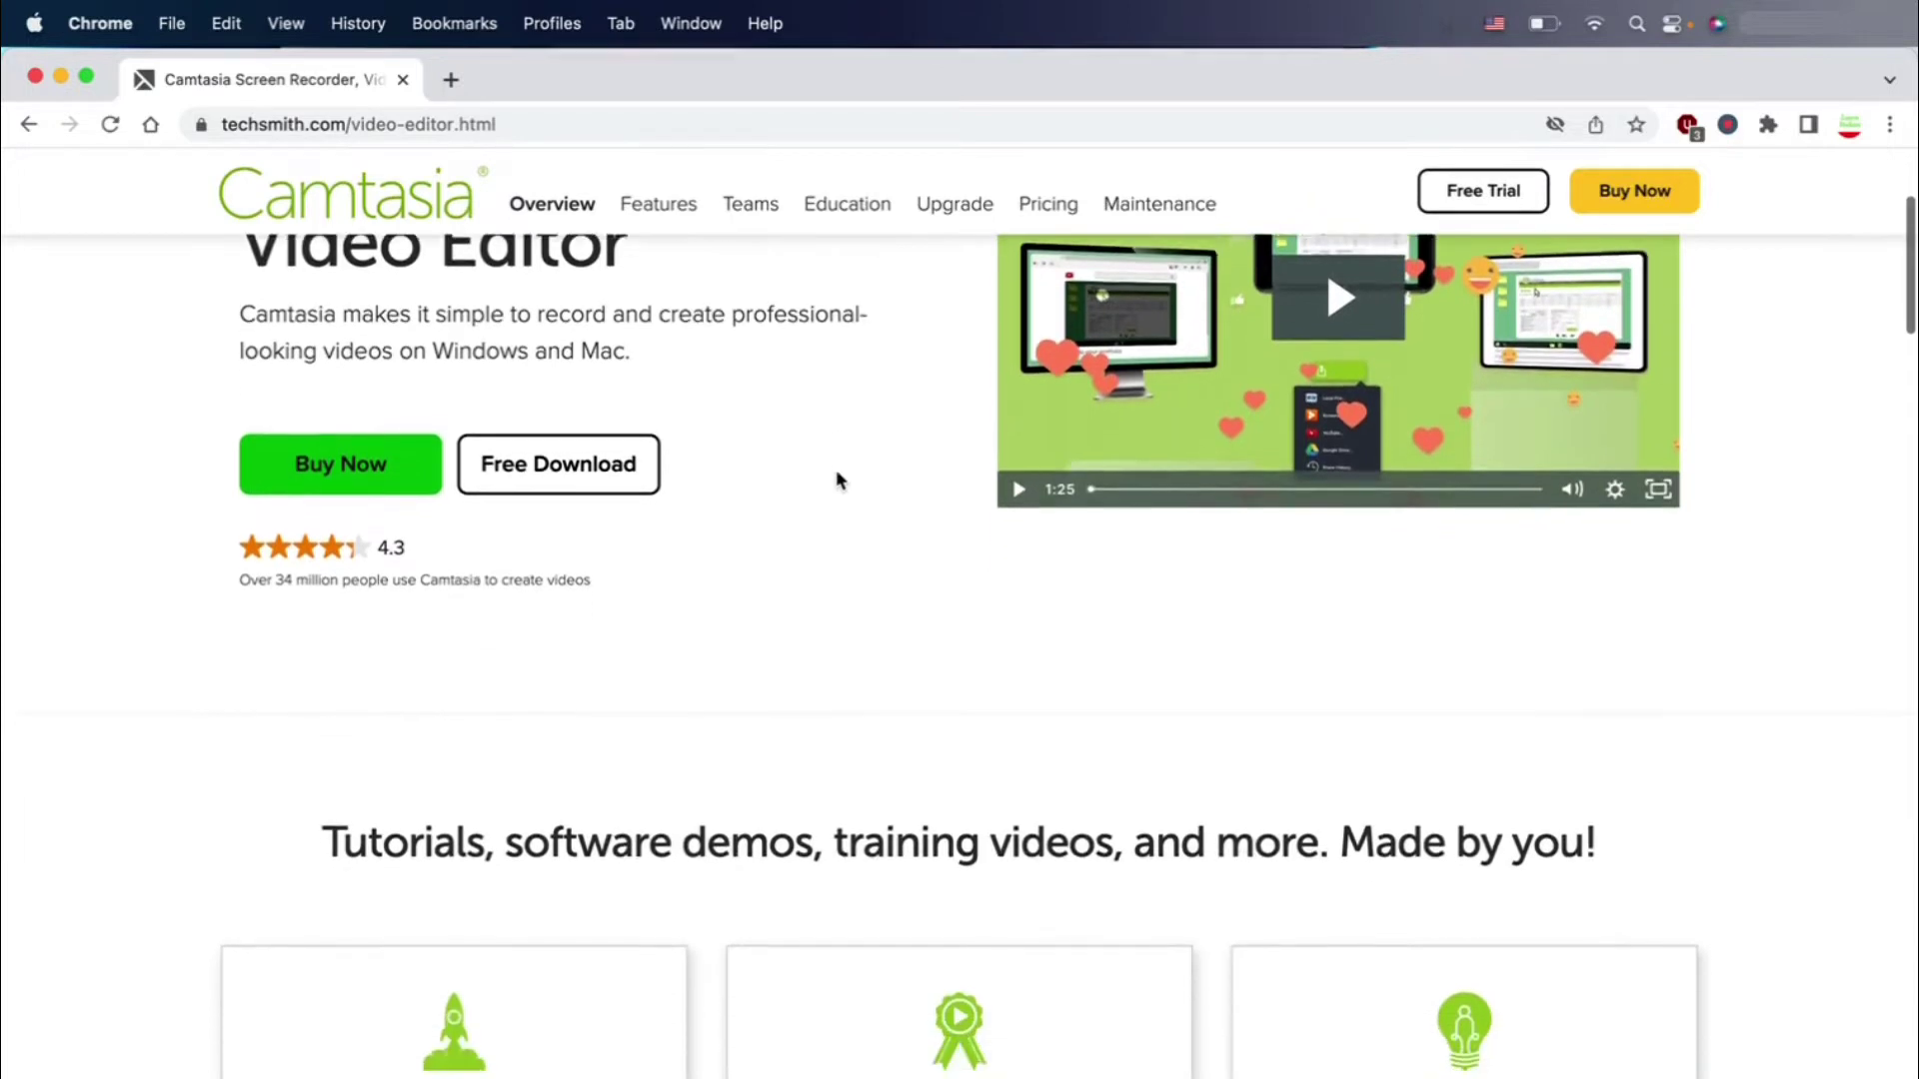
pyautogui.scroll(-5, 838, 481)
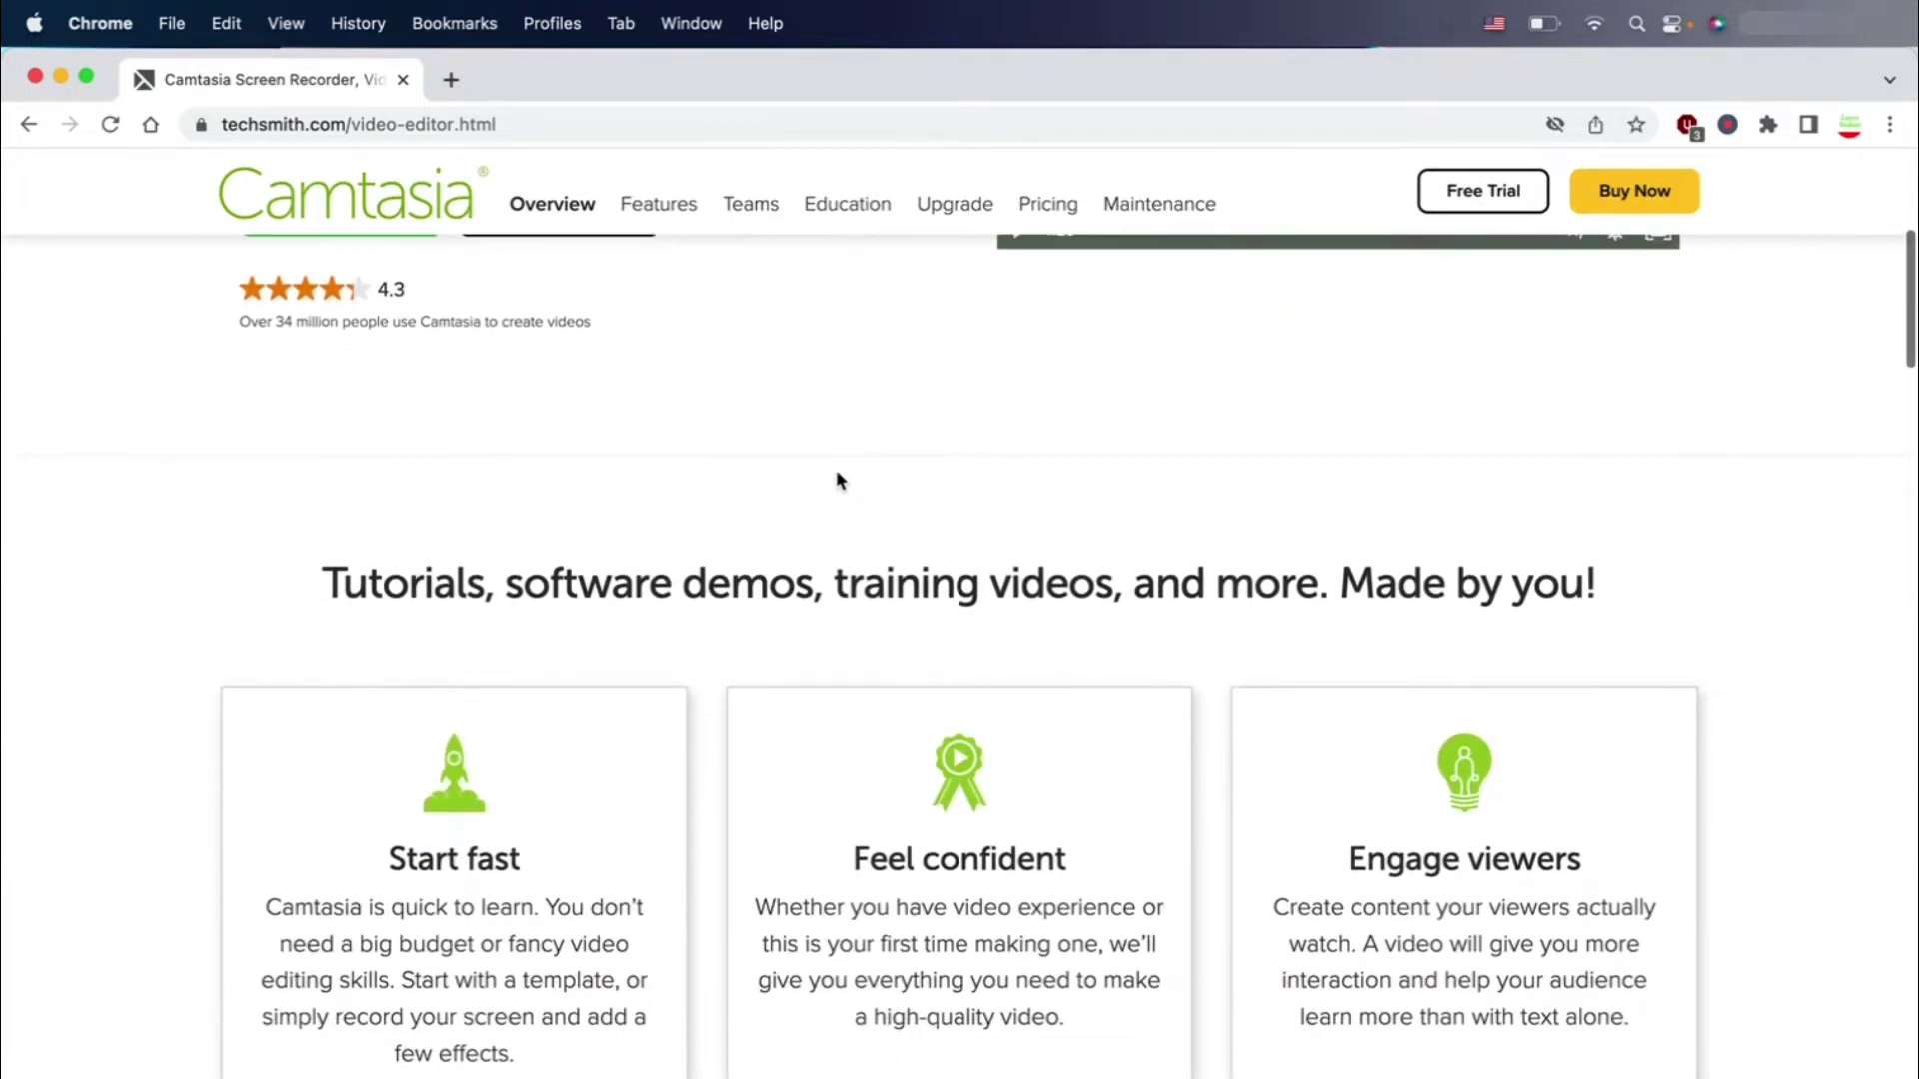
pyautogui.scroll(-4, 838, 481)
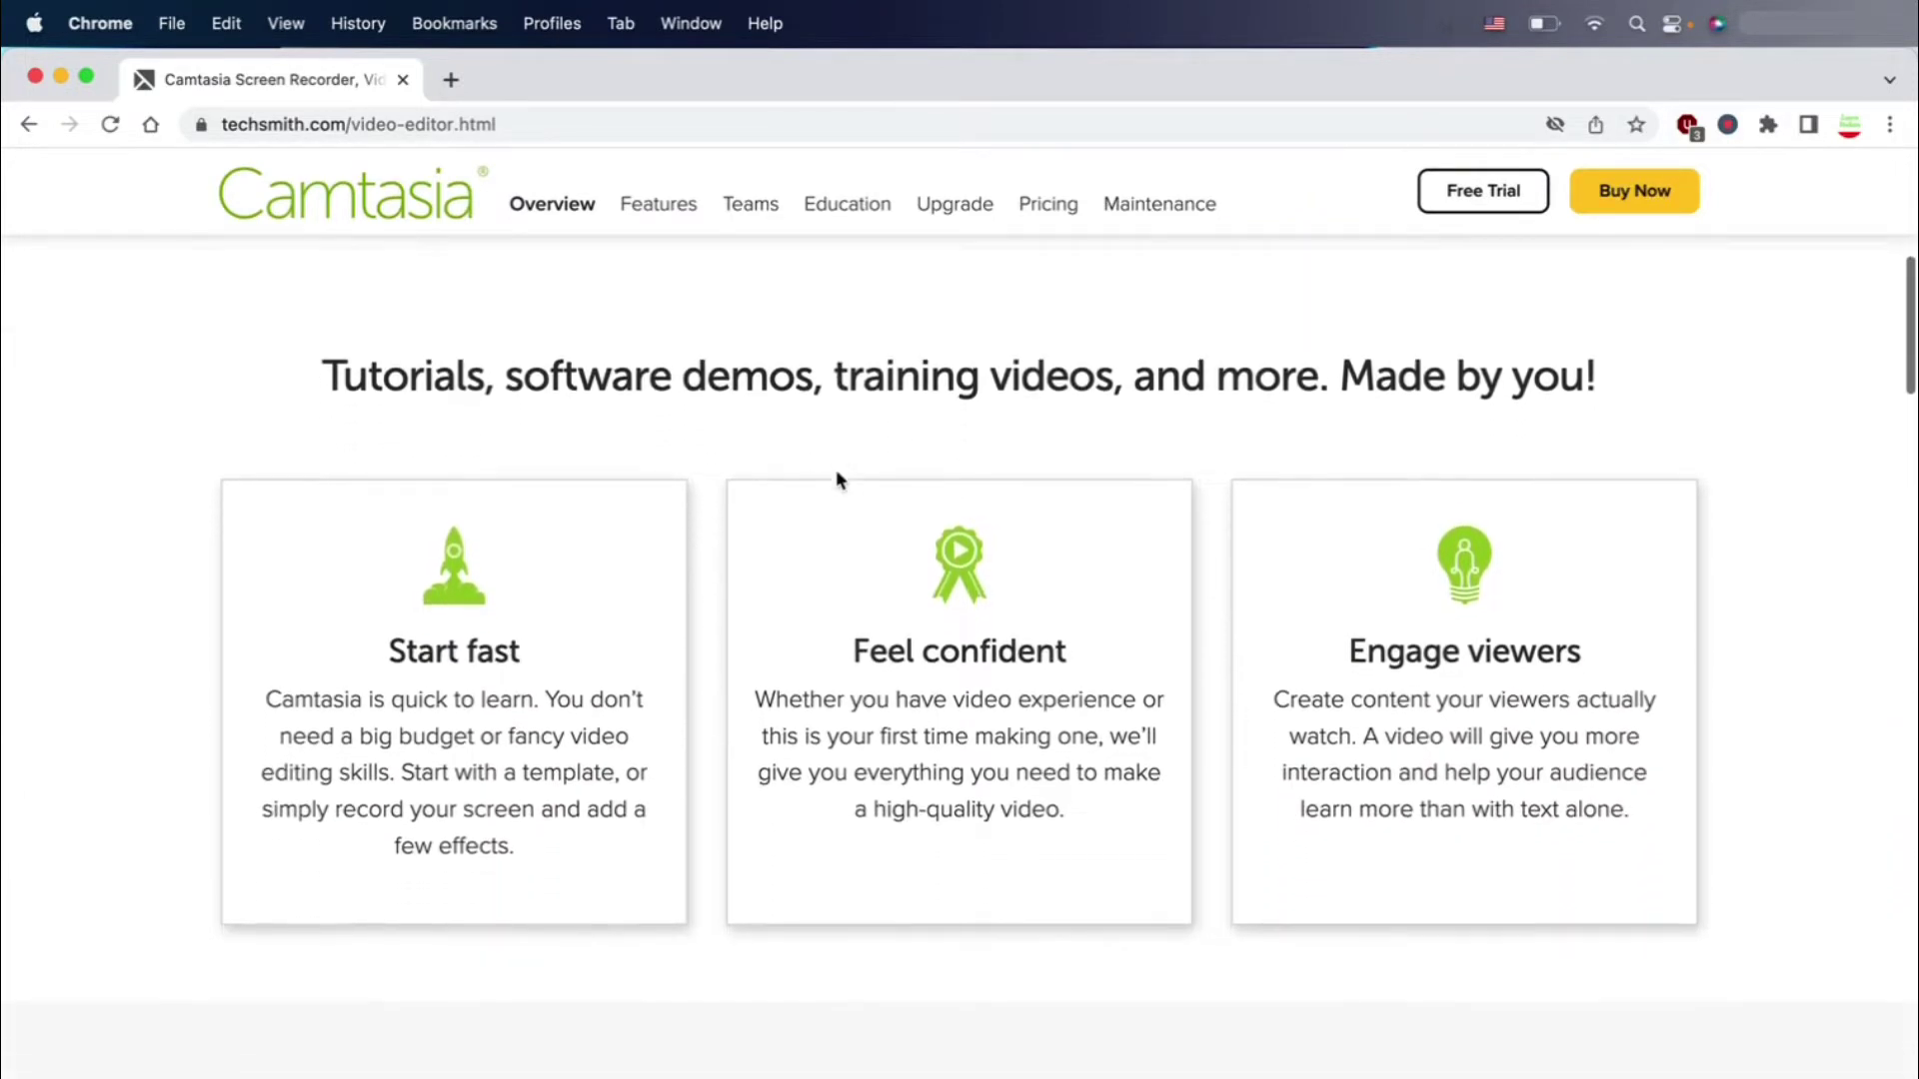
pyautogui.scroll(-5, 836, 480)
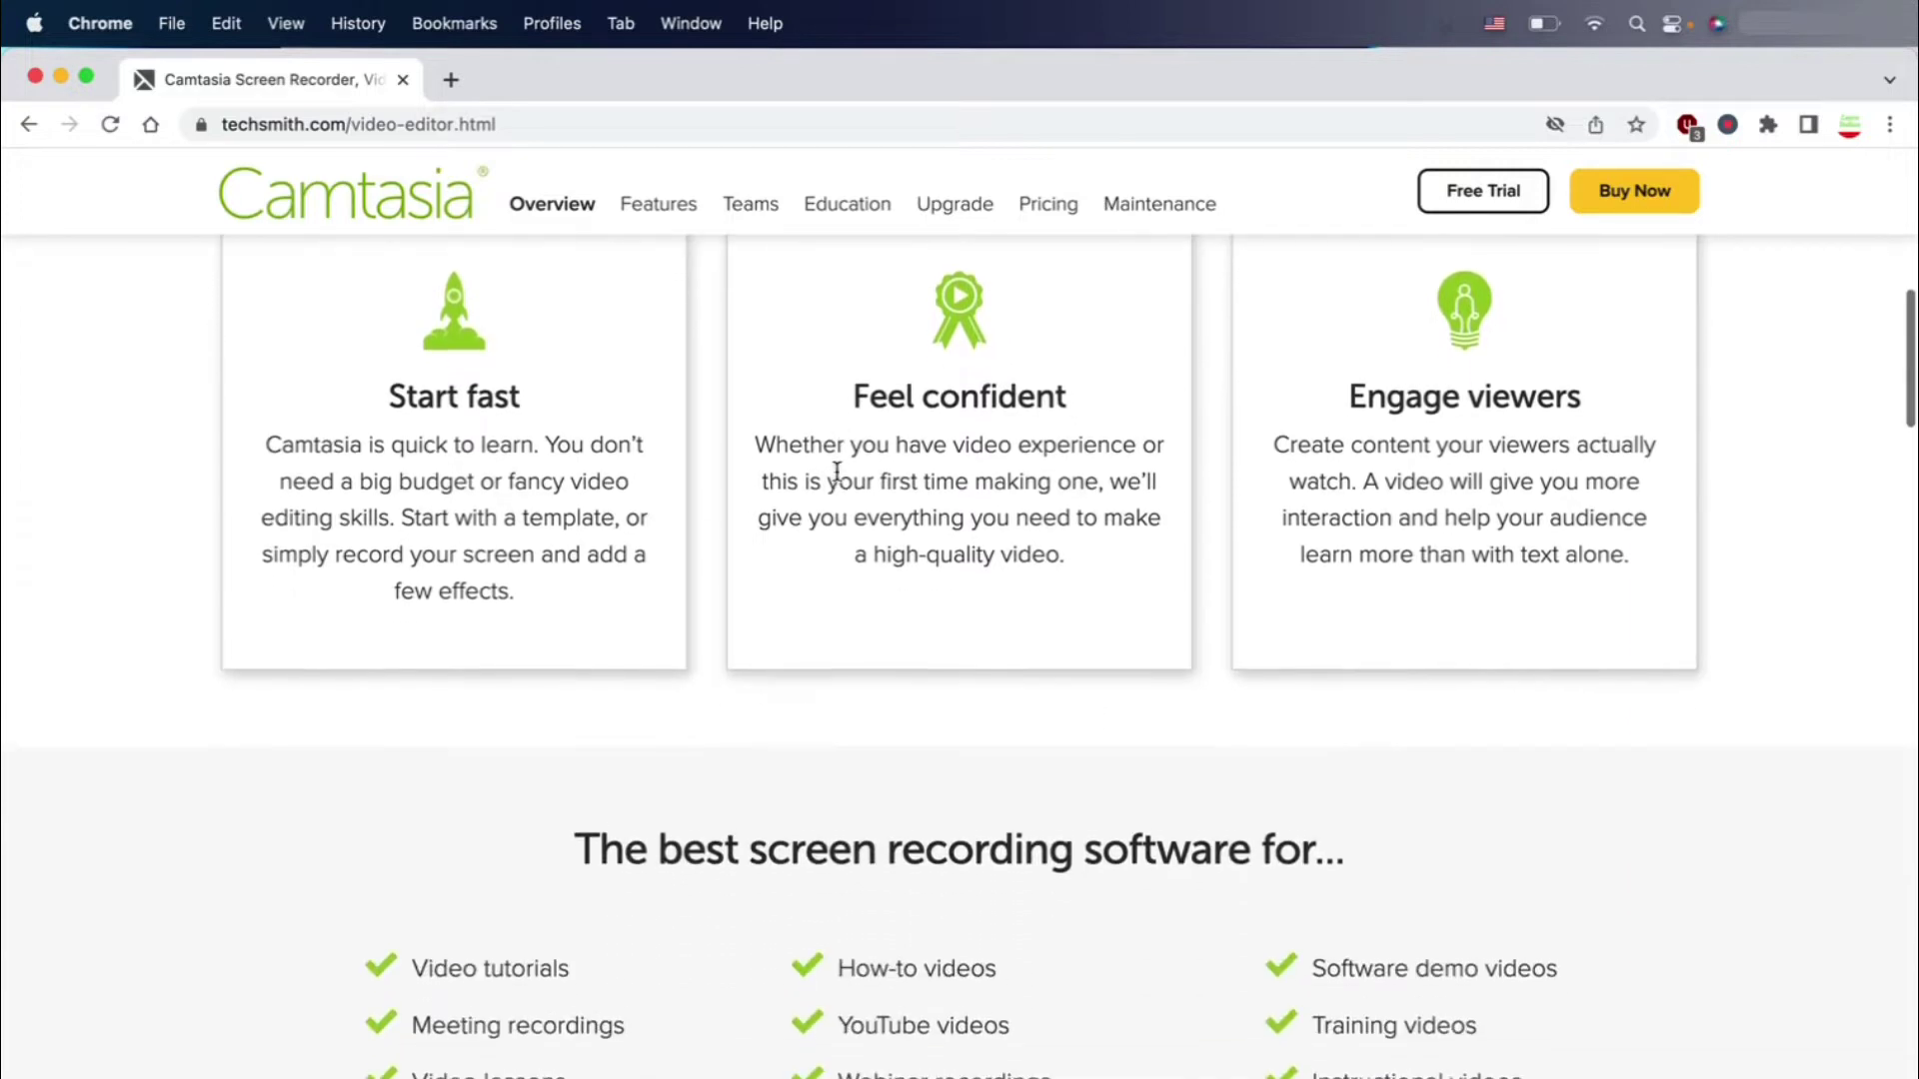
pyautogui.scroll(-5, 836, 475)
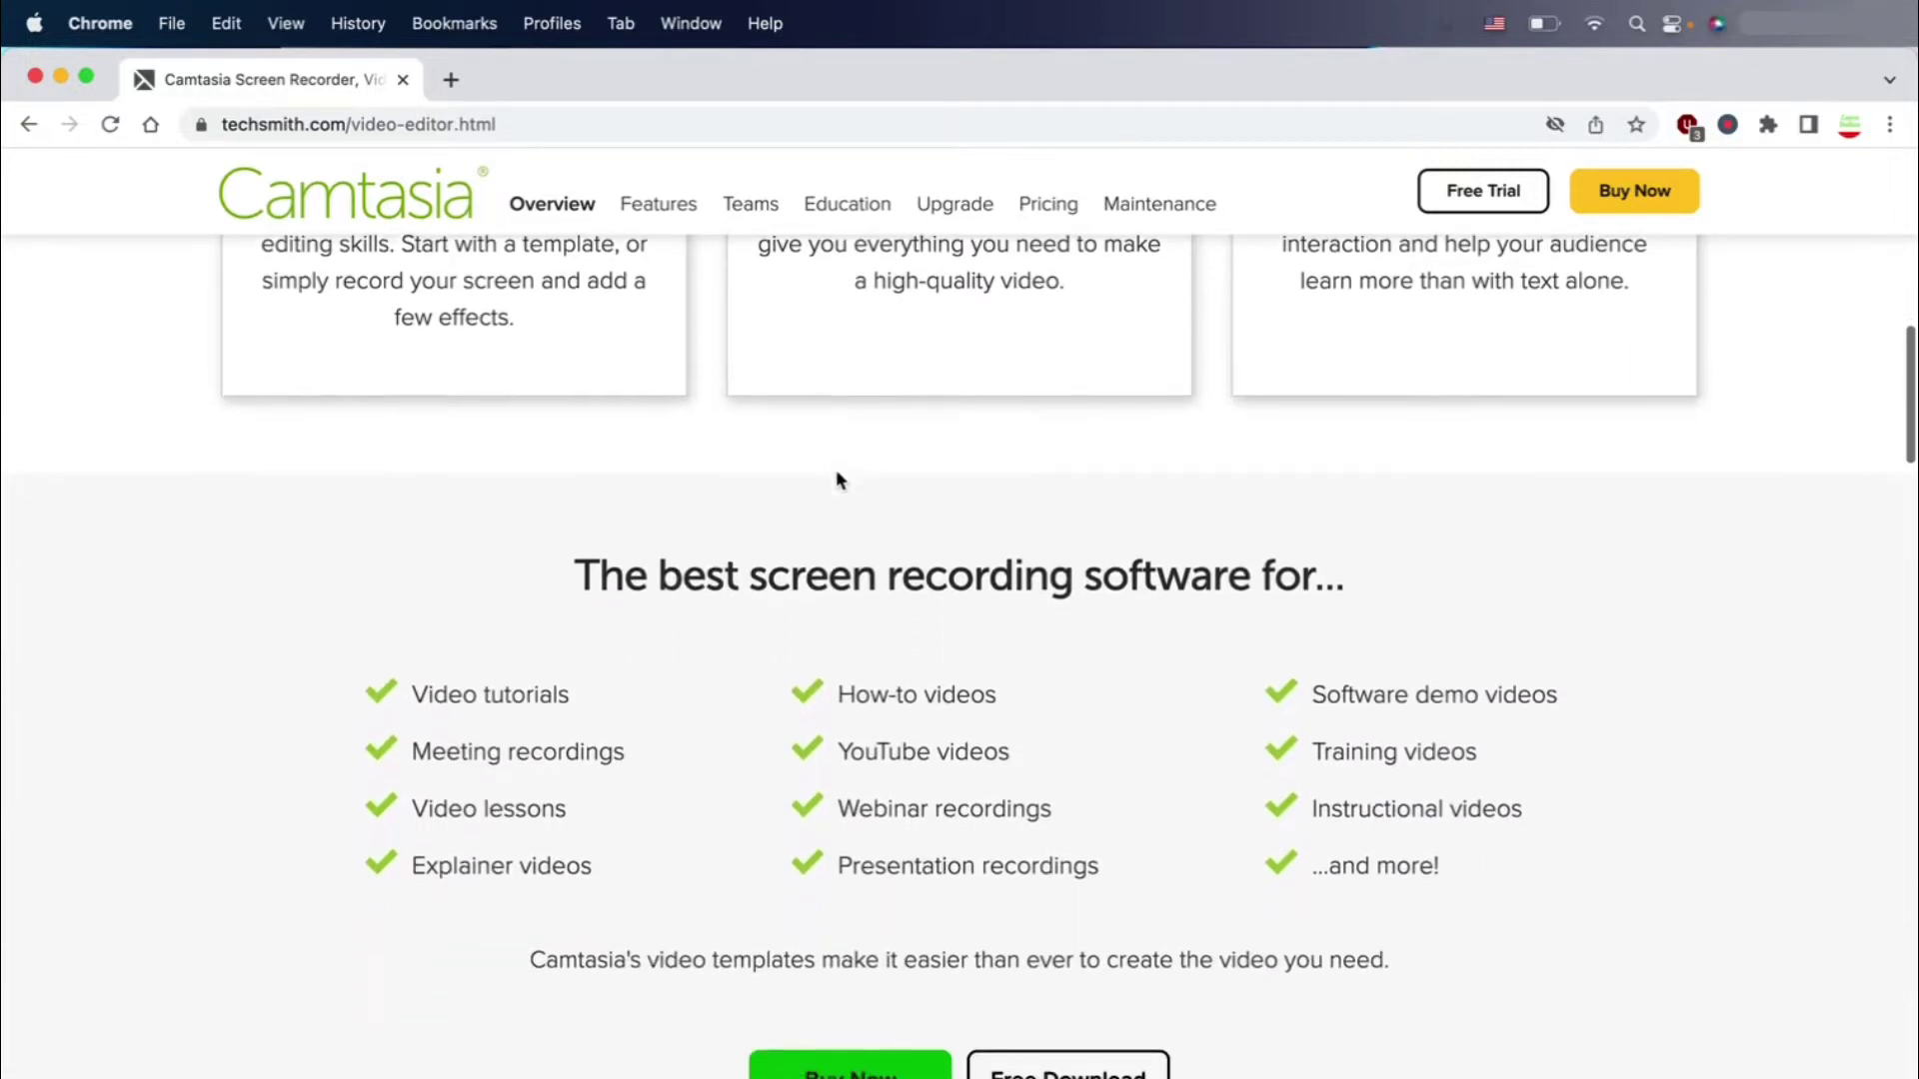
pyautogui.scroll(-9, 837, 480)
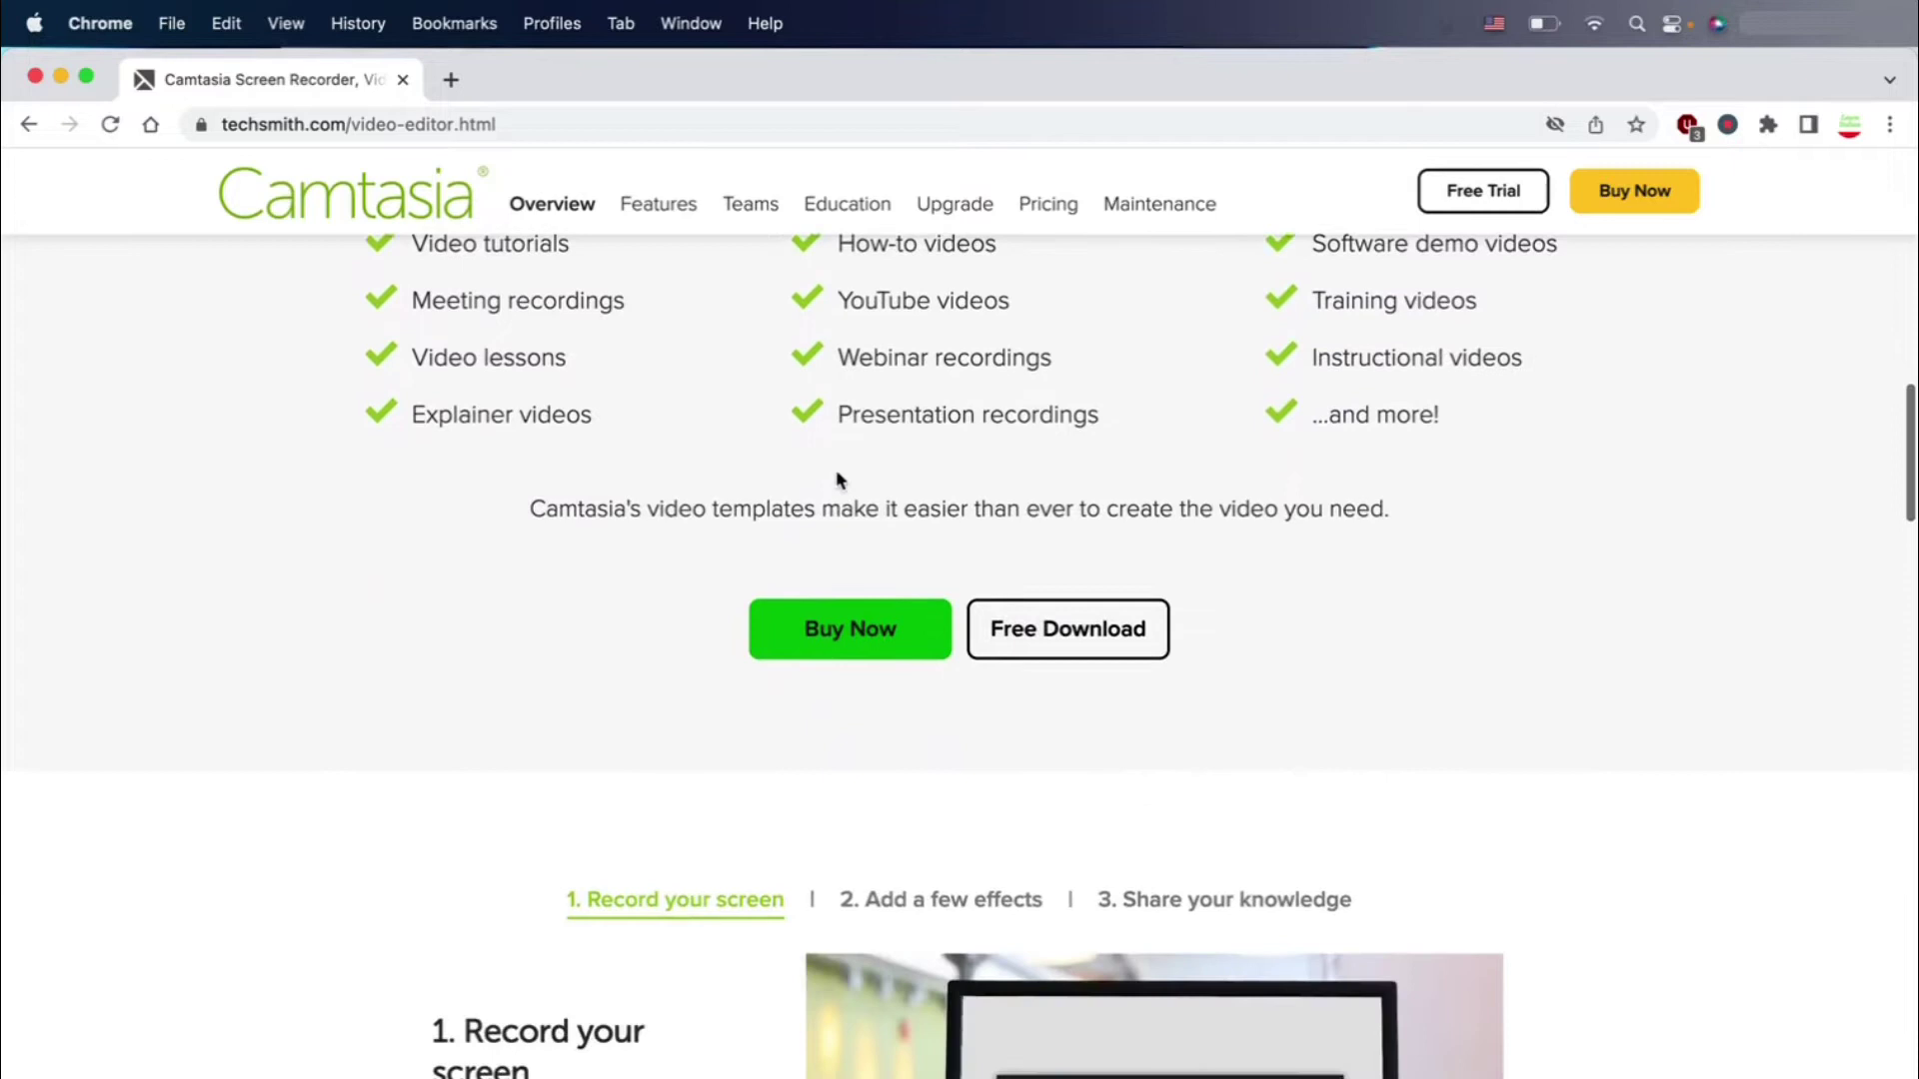
pyautogui.scroll(-8, 837, 481)
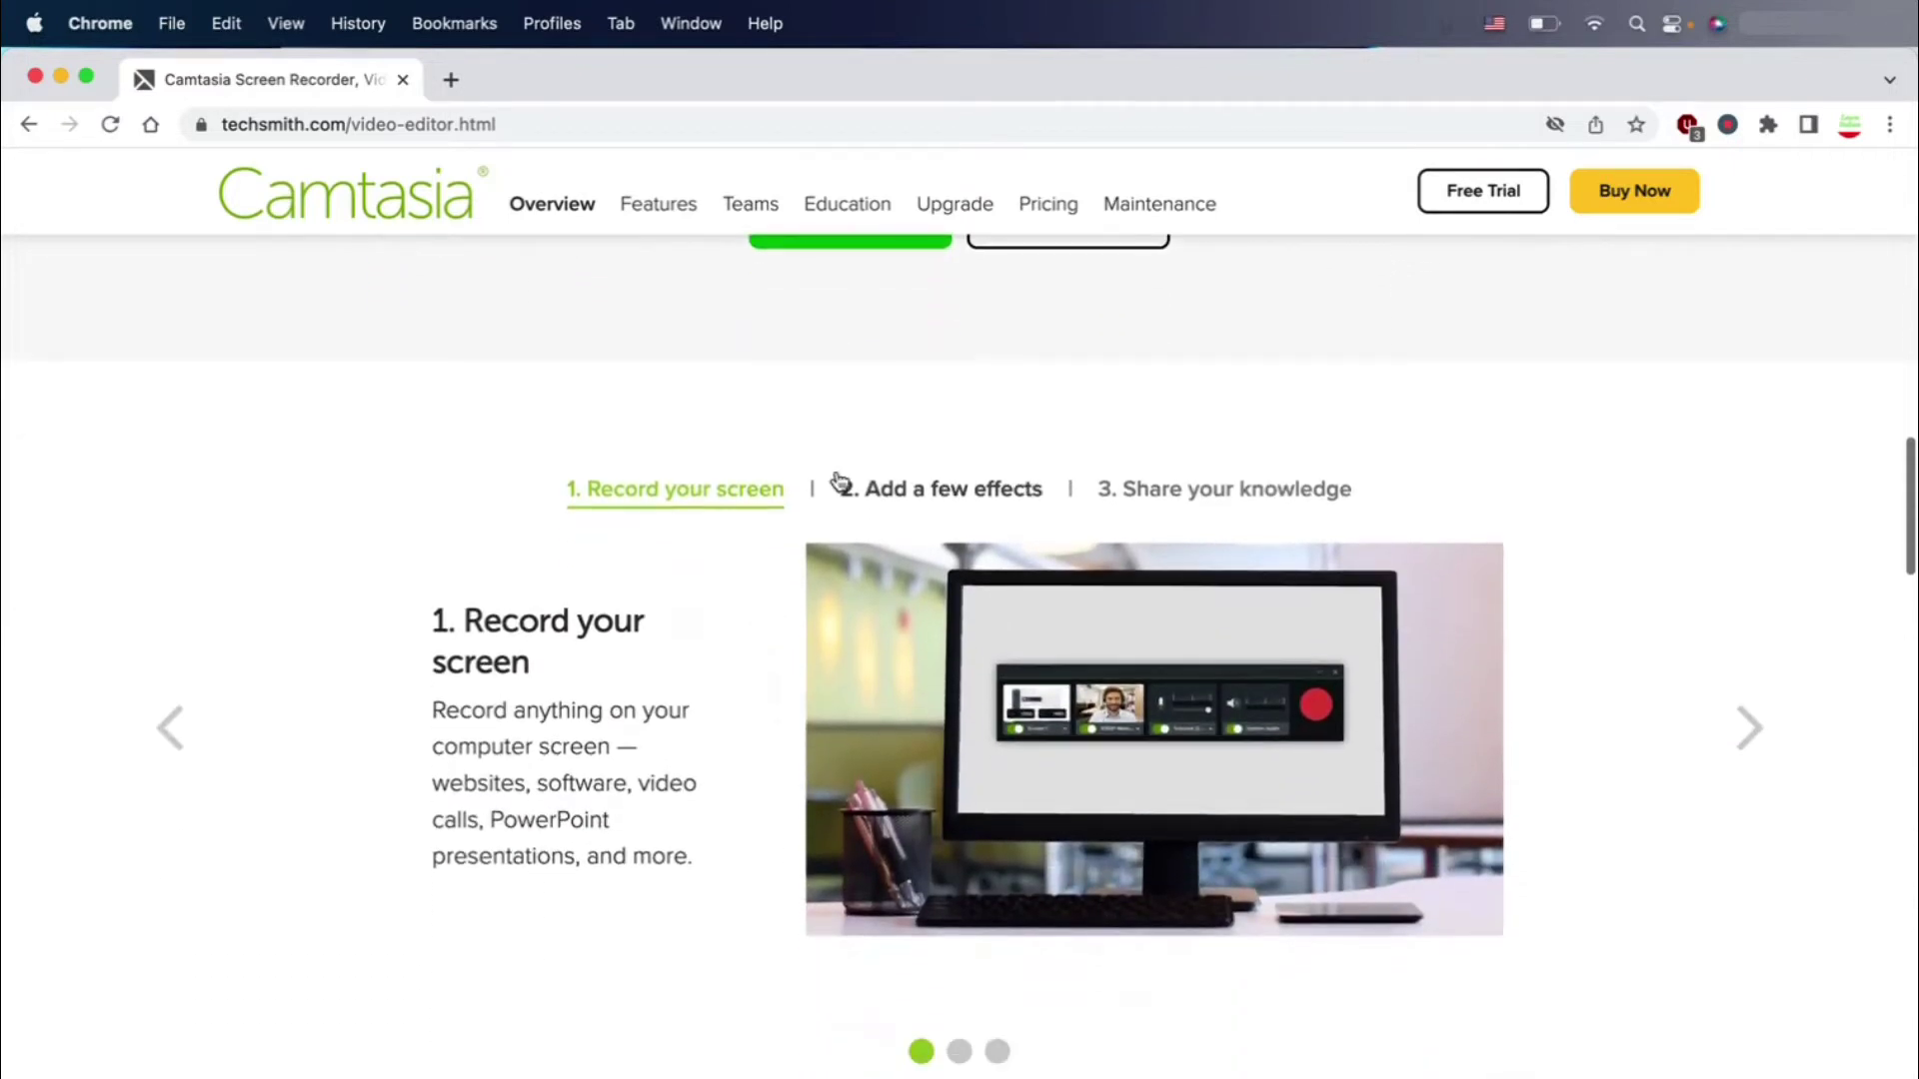
pyautogui.scroll(-1, 837, 482)
# - Cycle the carousel through Add a few effects and Share your knowledge, then back to Record your screen
pyautogui.click(896, 447)
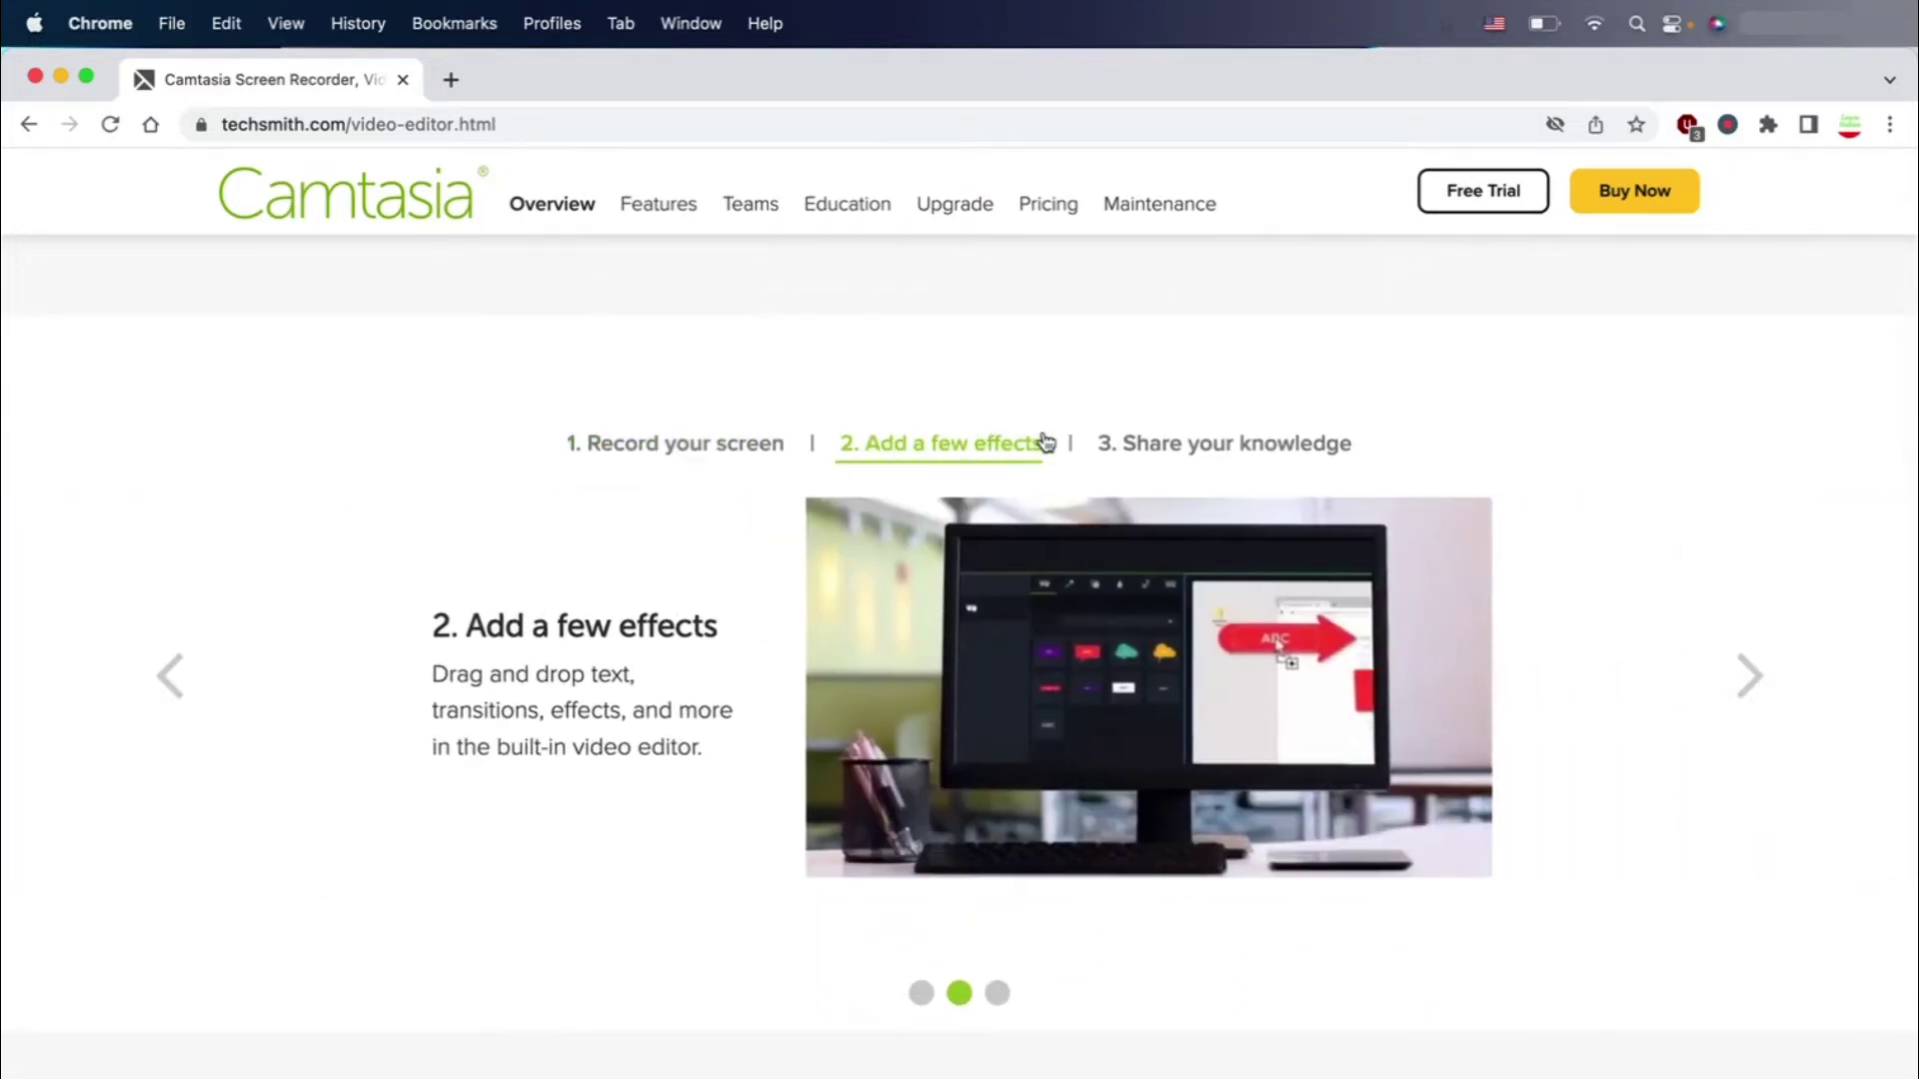
pyautogui.click(1104, 442)
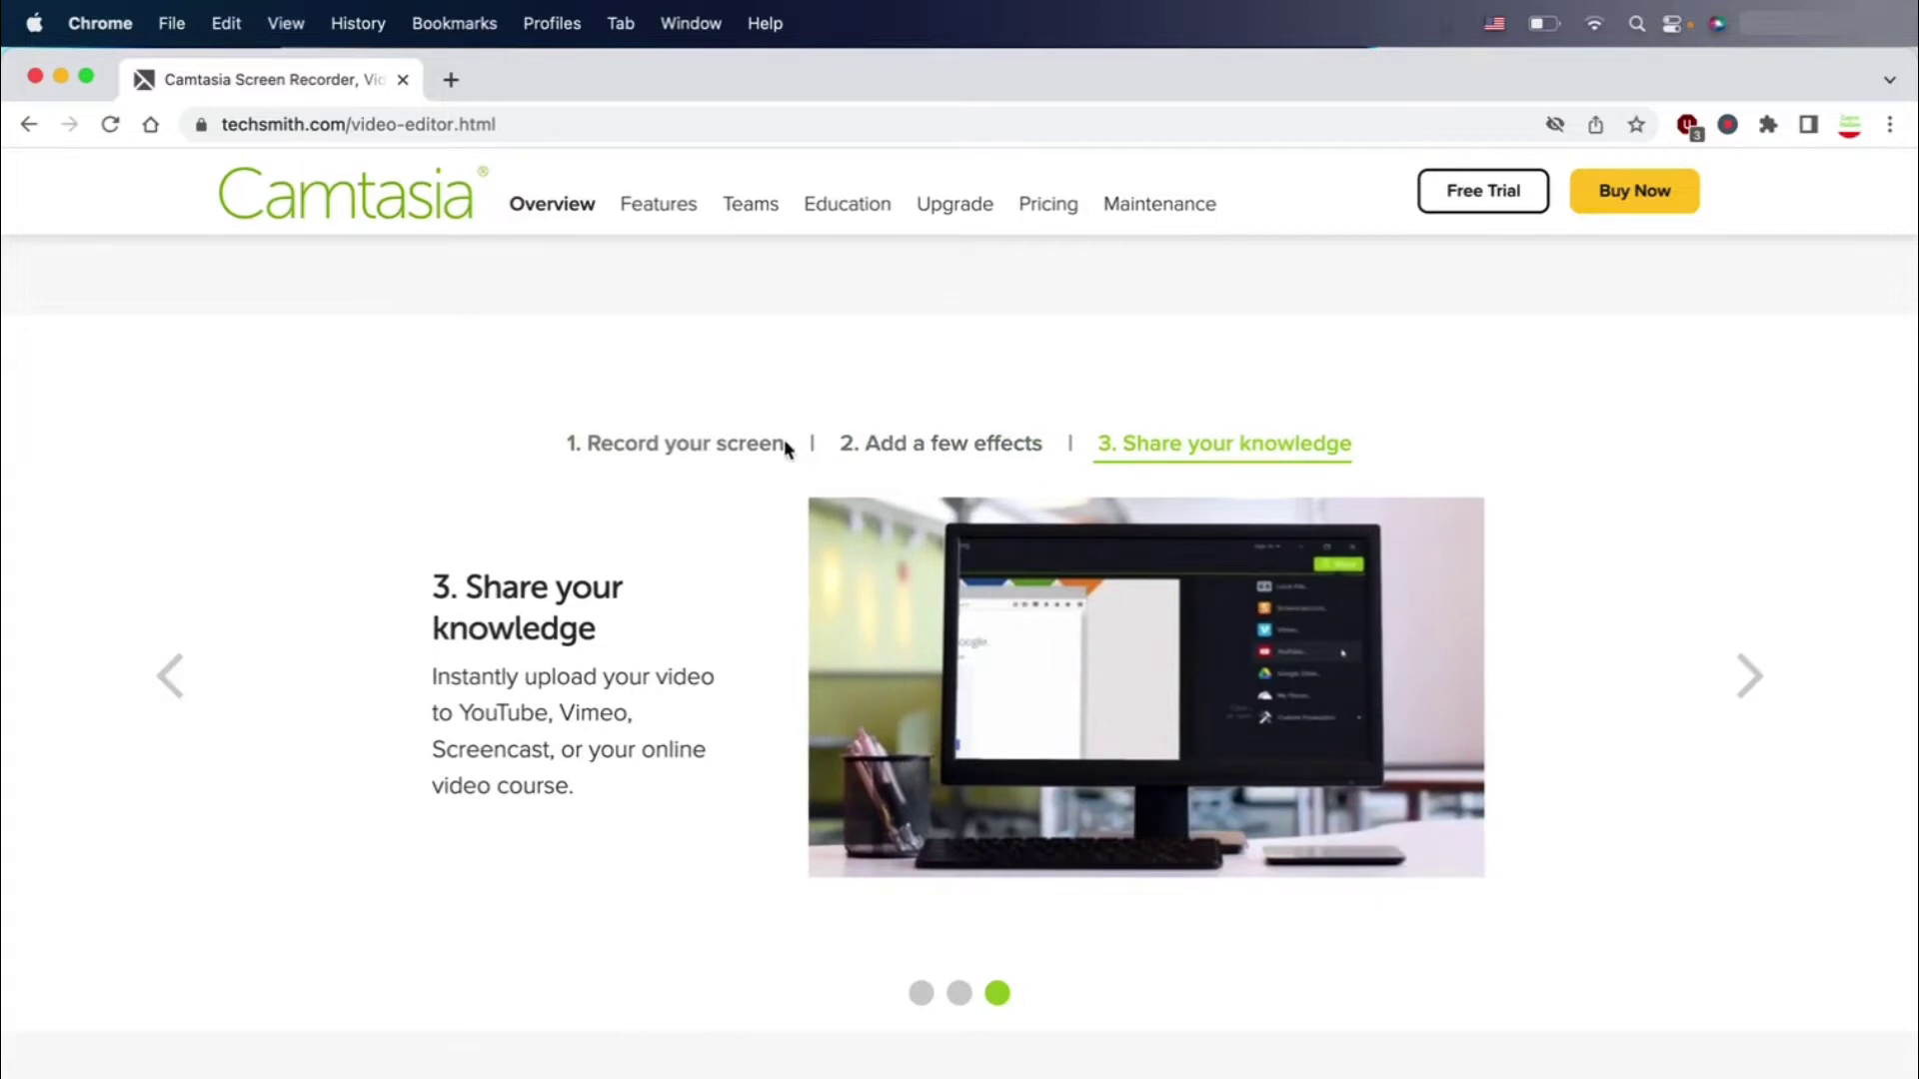
pyautogui.click(783, 446)
# - Scroll down to Get Camtasia Today, showing the free trial and €349.85 / €384.83 plans
pyautogui.scroll(-12, 770, 441)
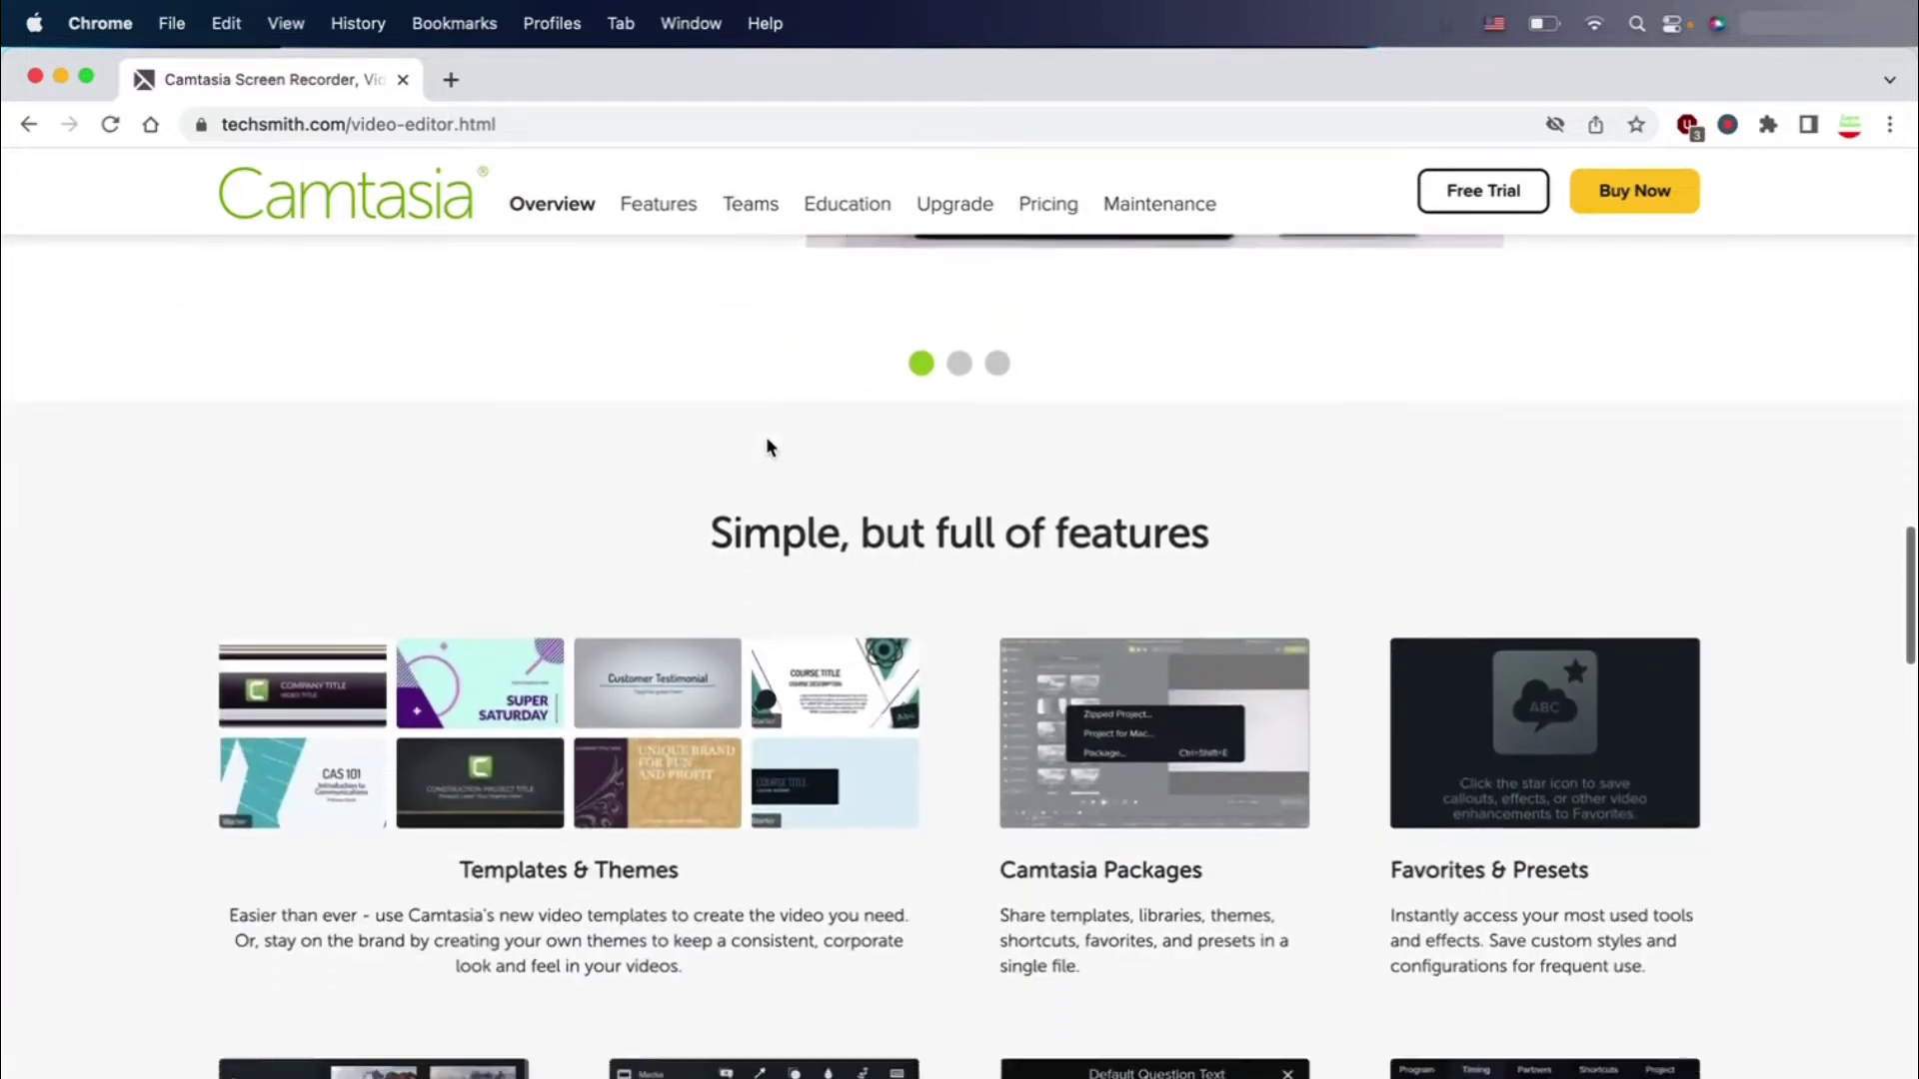
pyautogui.scroll(-8, 767, 441)
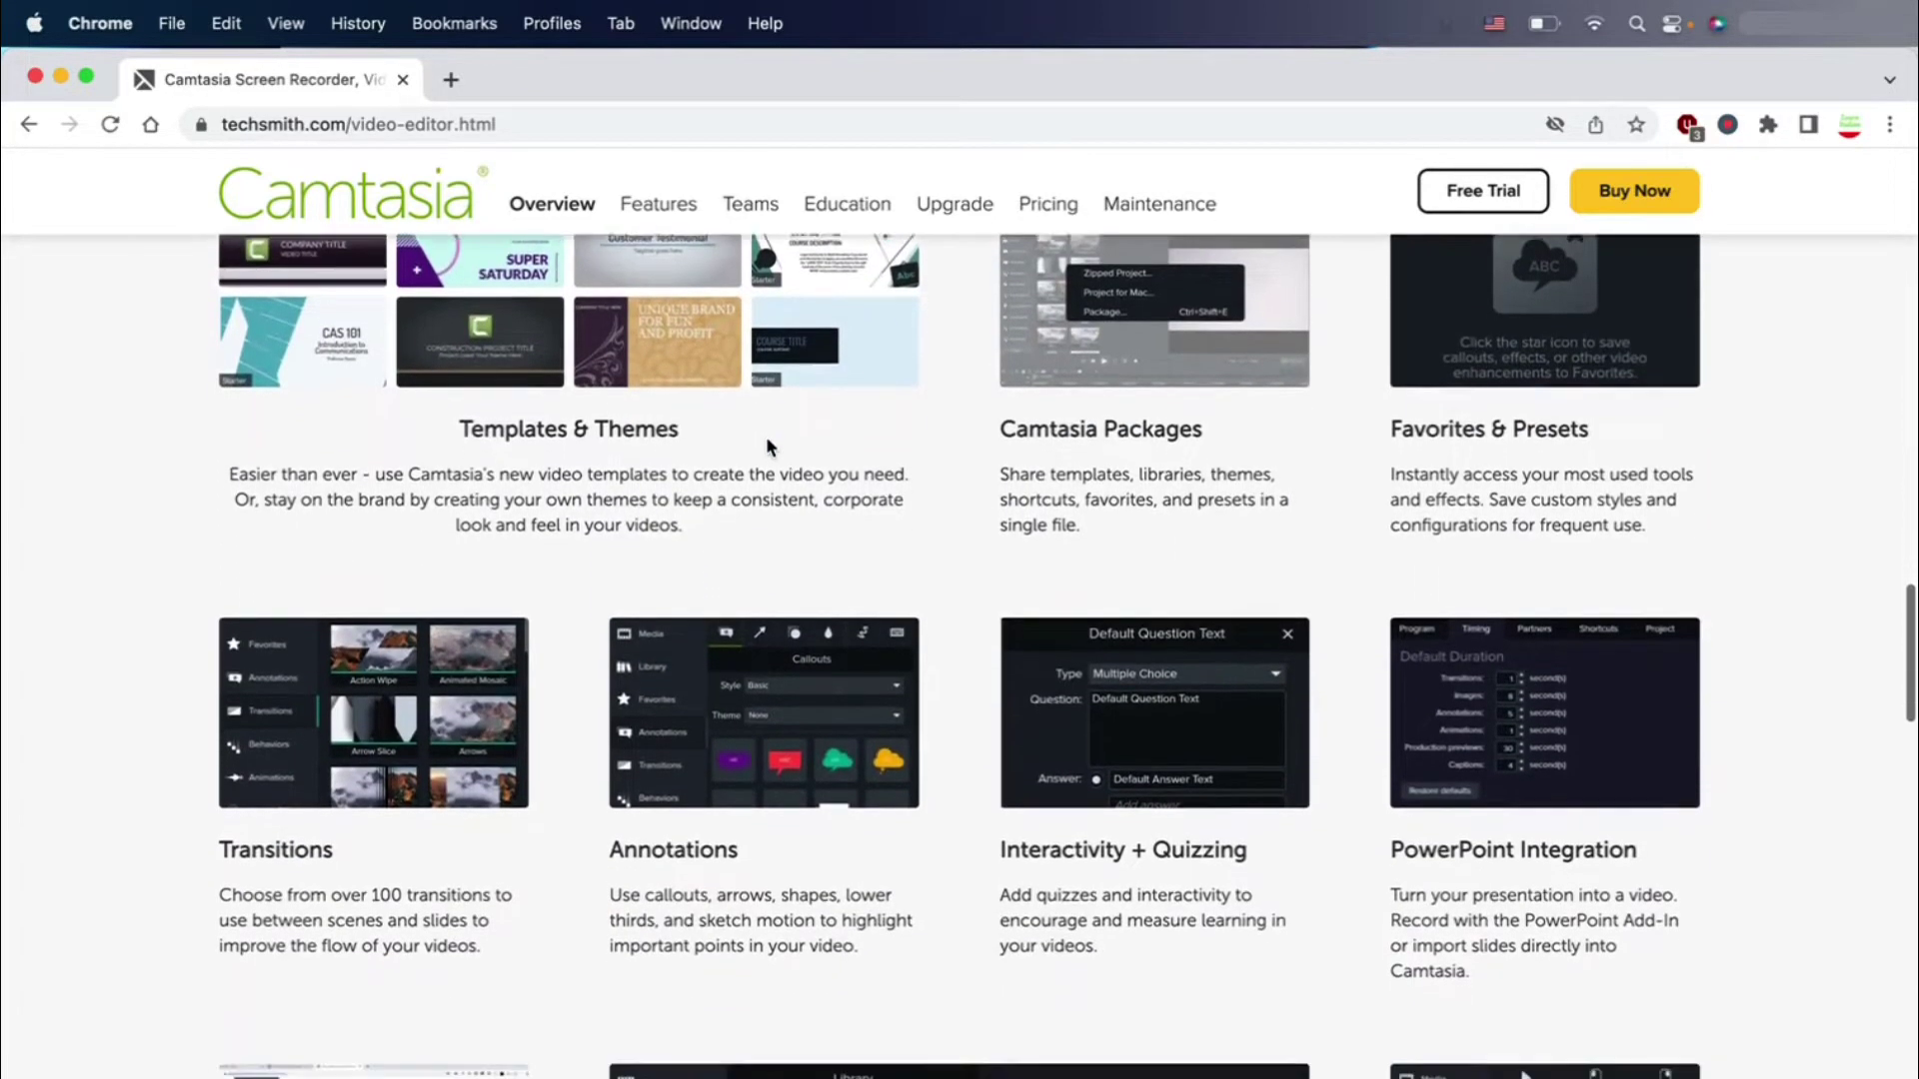
pyautogui.scroll(-20, 767, 441)
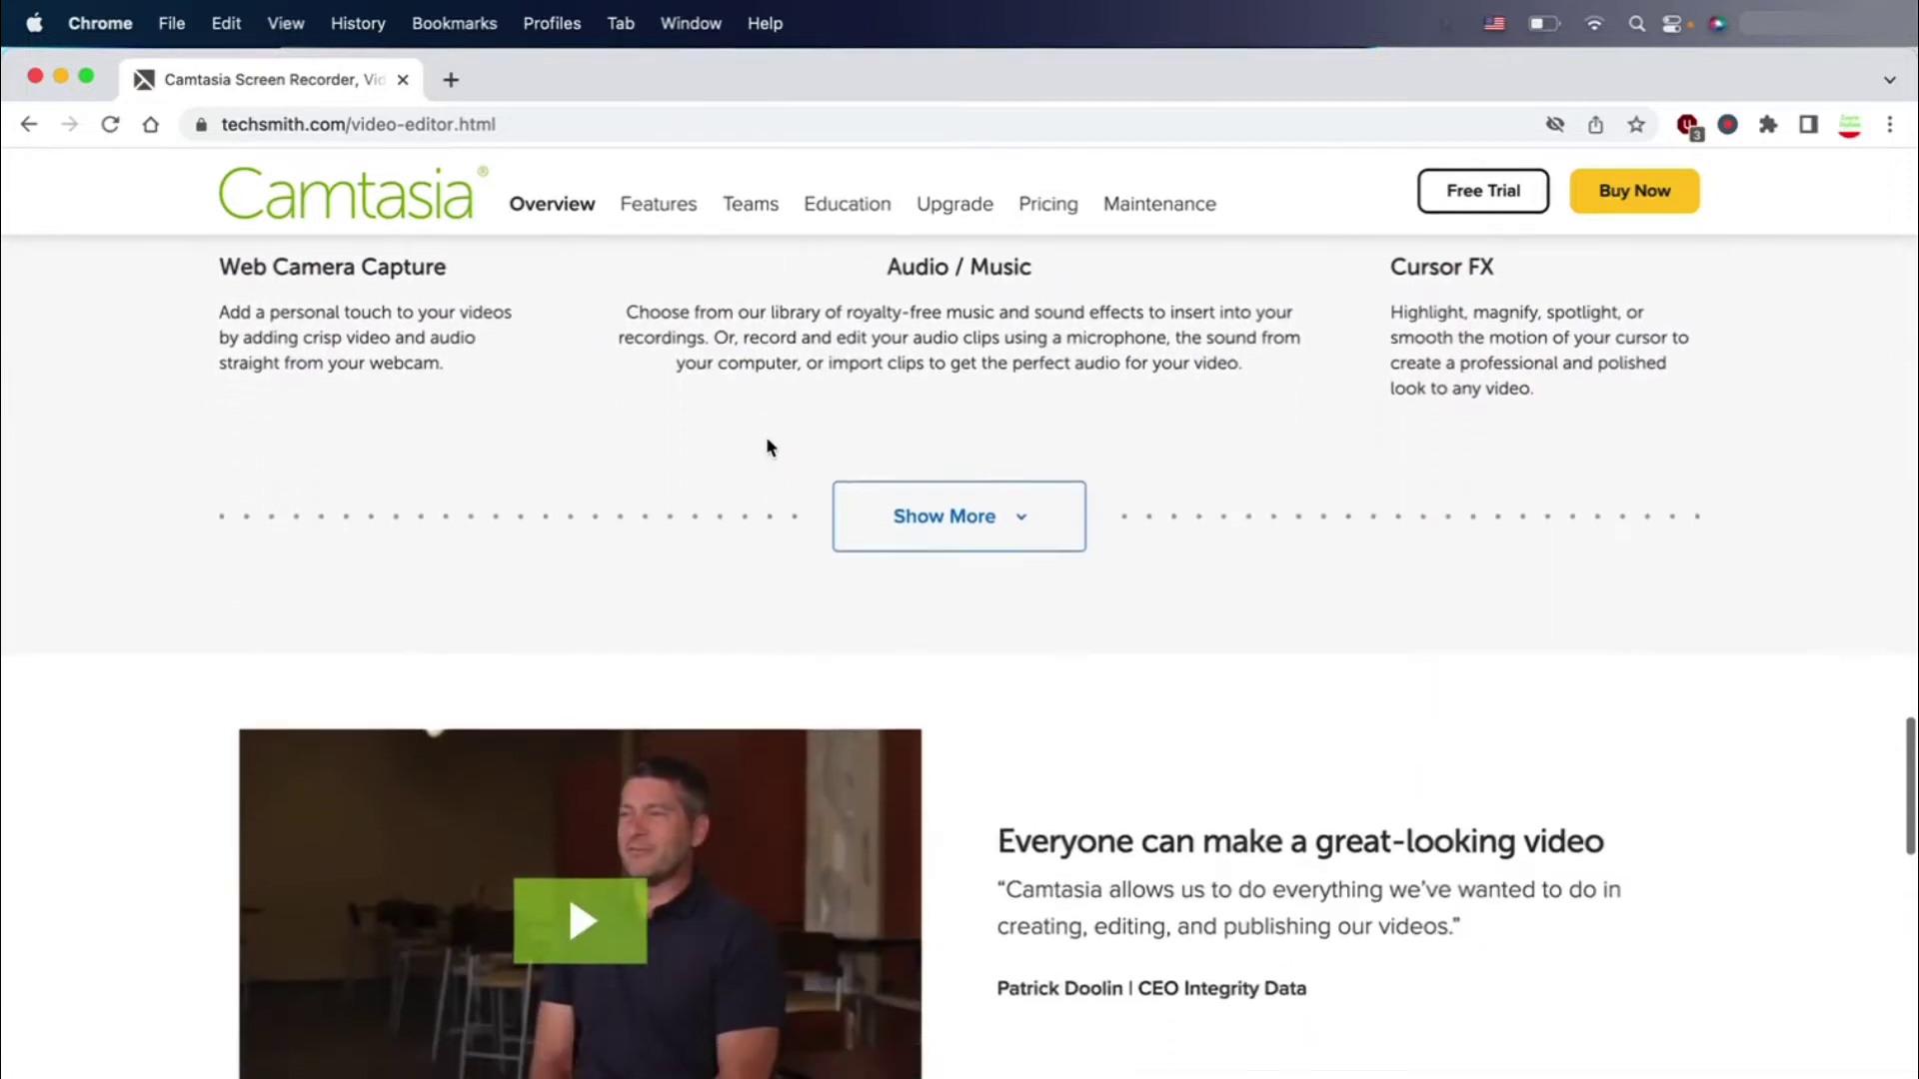
pyautogui.scroll(-14, 767, 445)
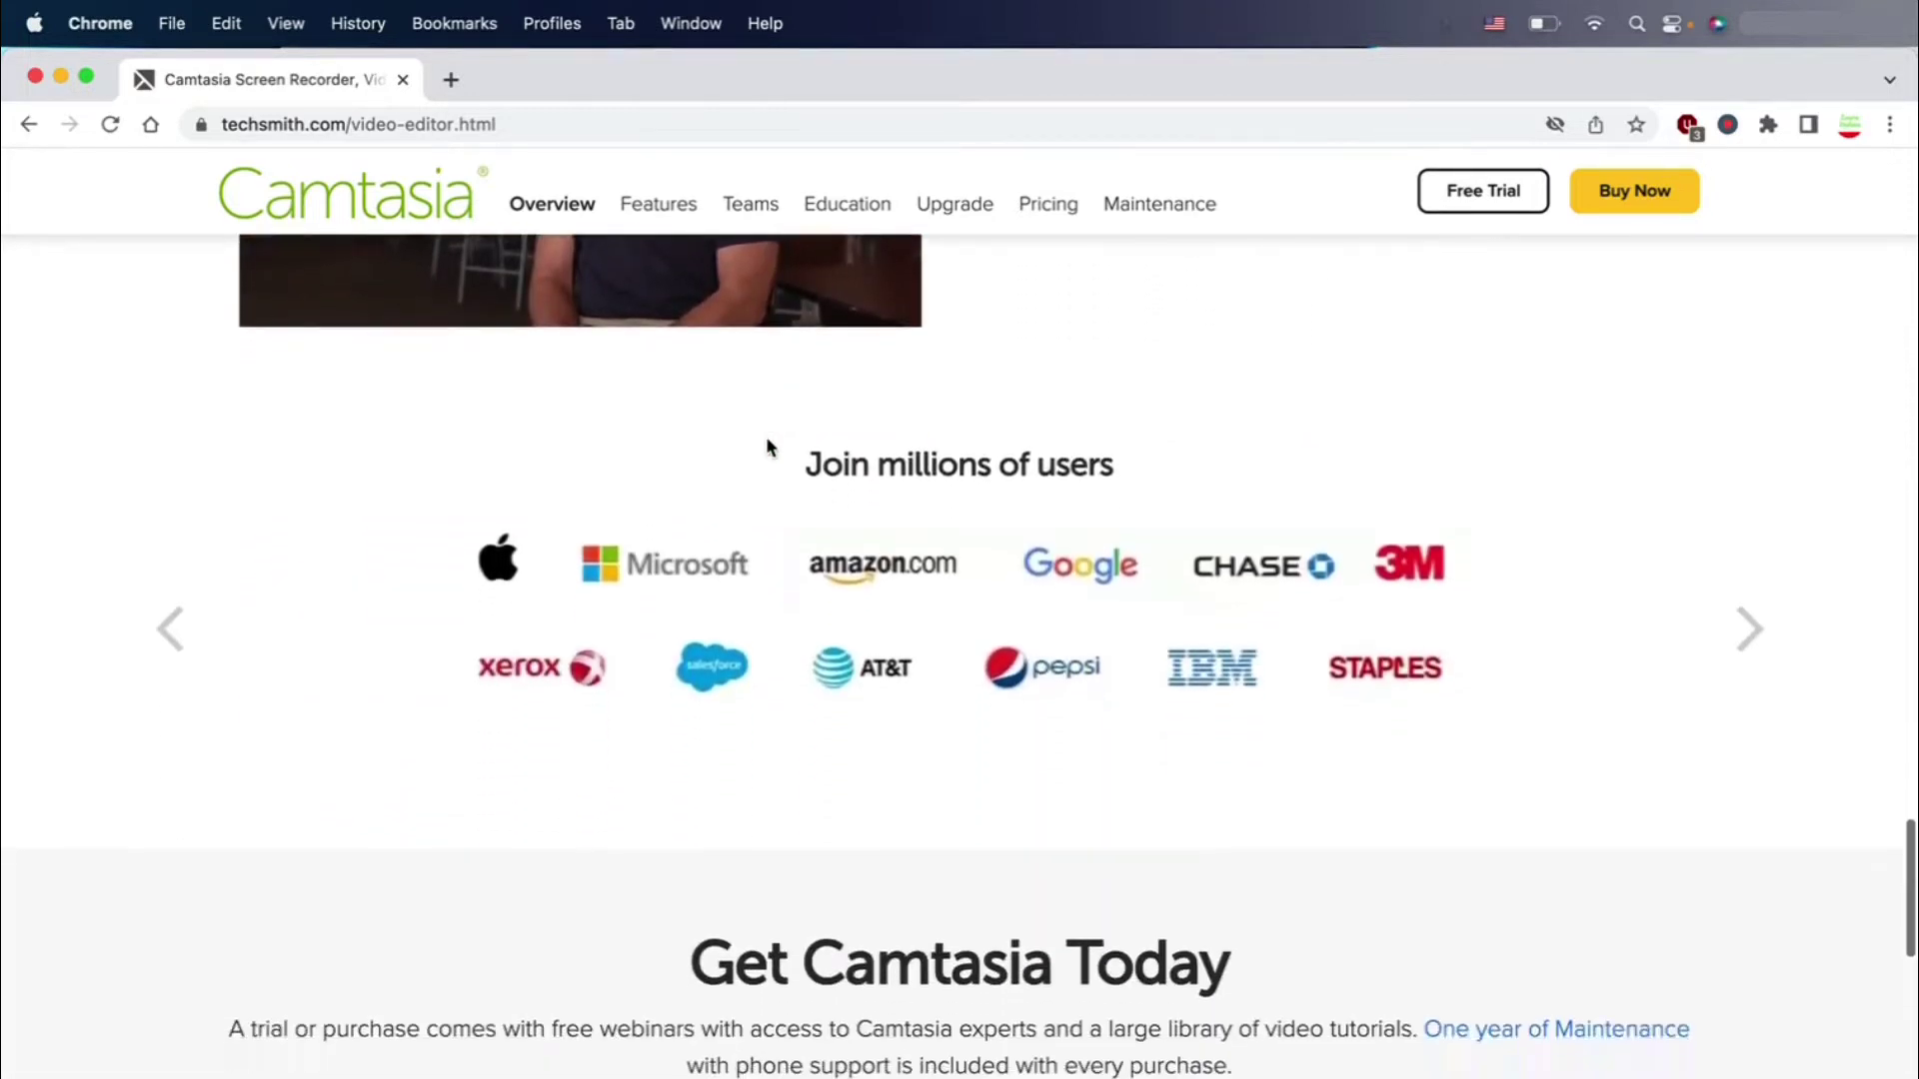
pyautogui.scroll(-11, 766, 440)
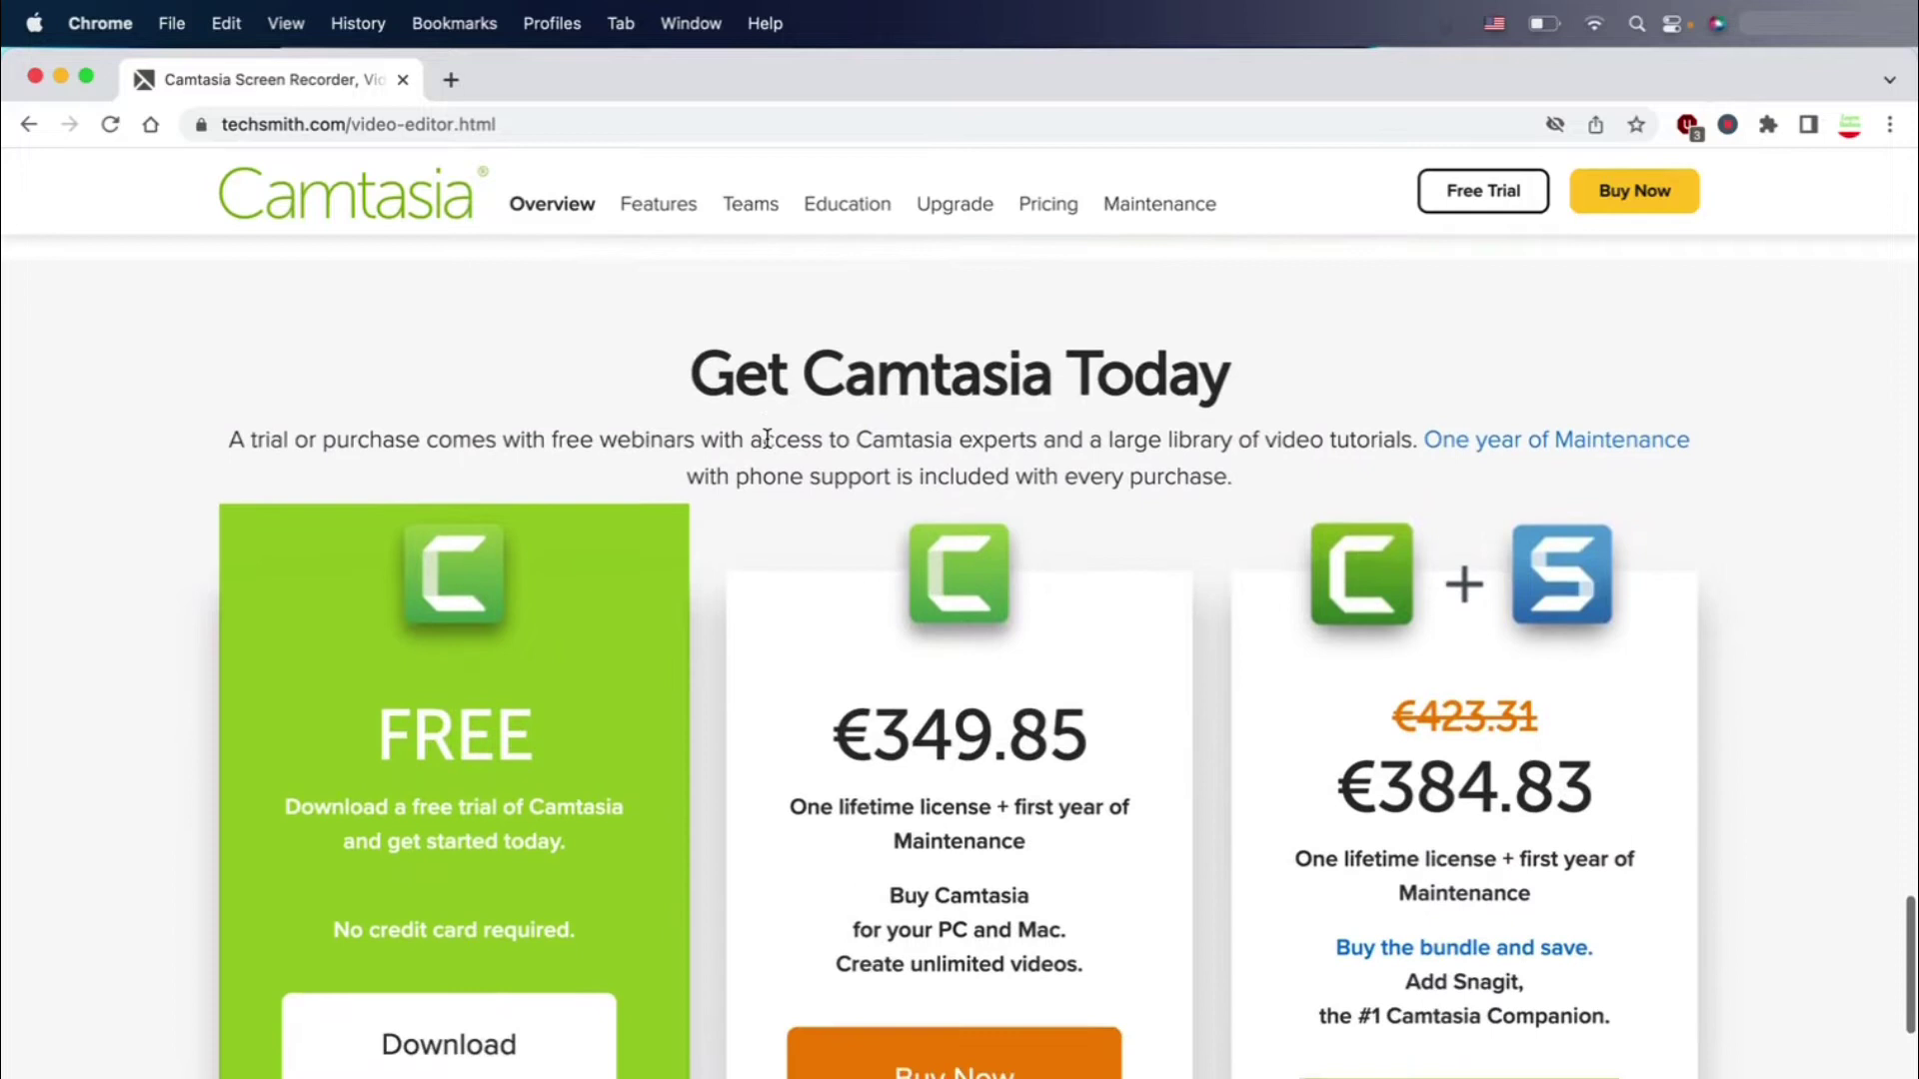
pyautogui.scroll(-2, 765, 440)
pyautogui.scroll(1, 766, 446)
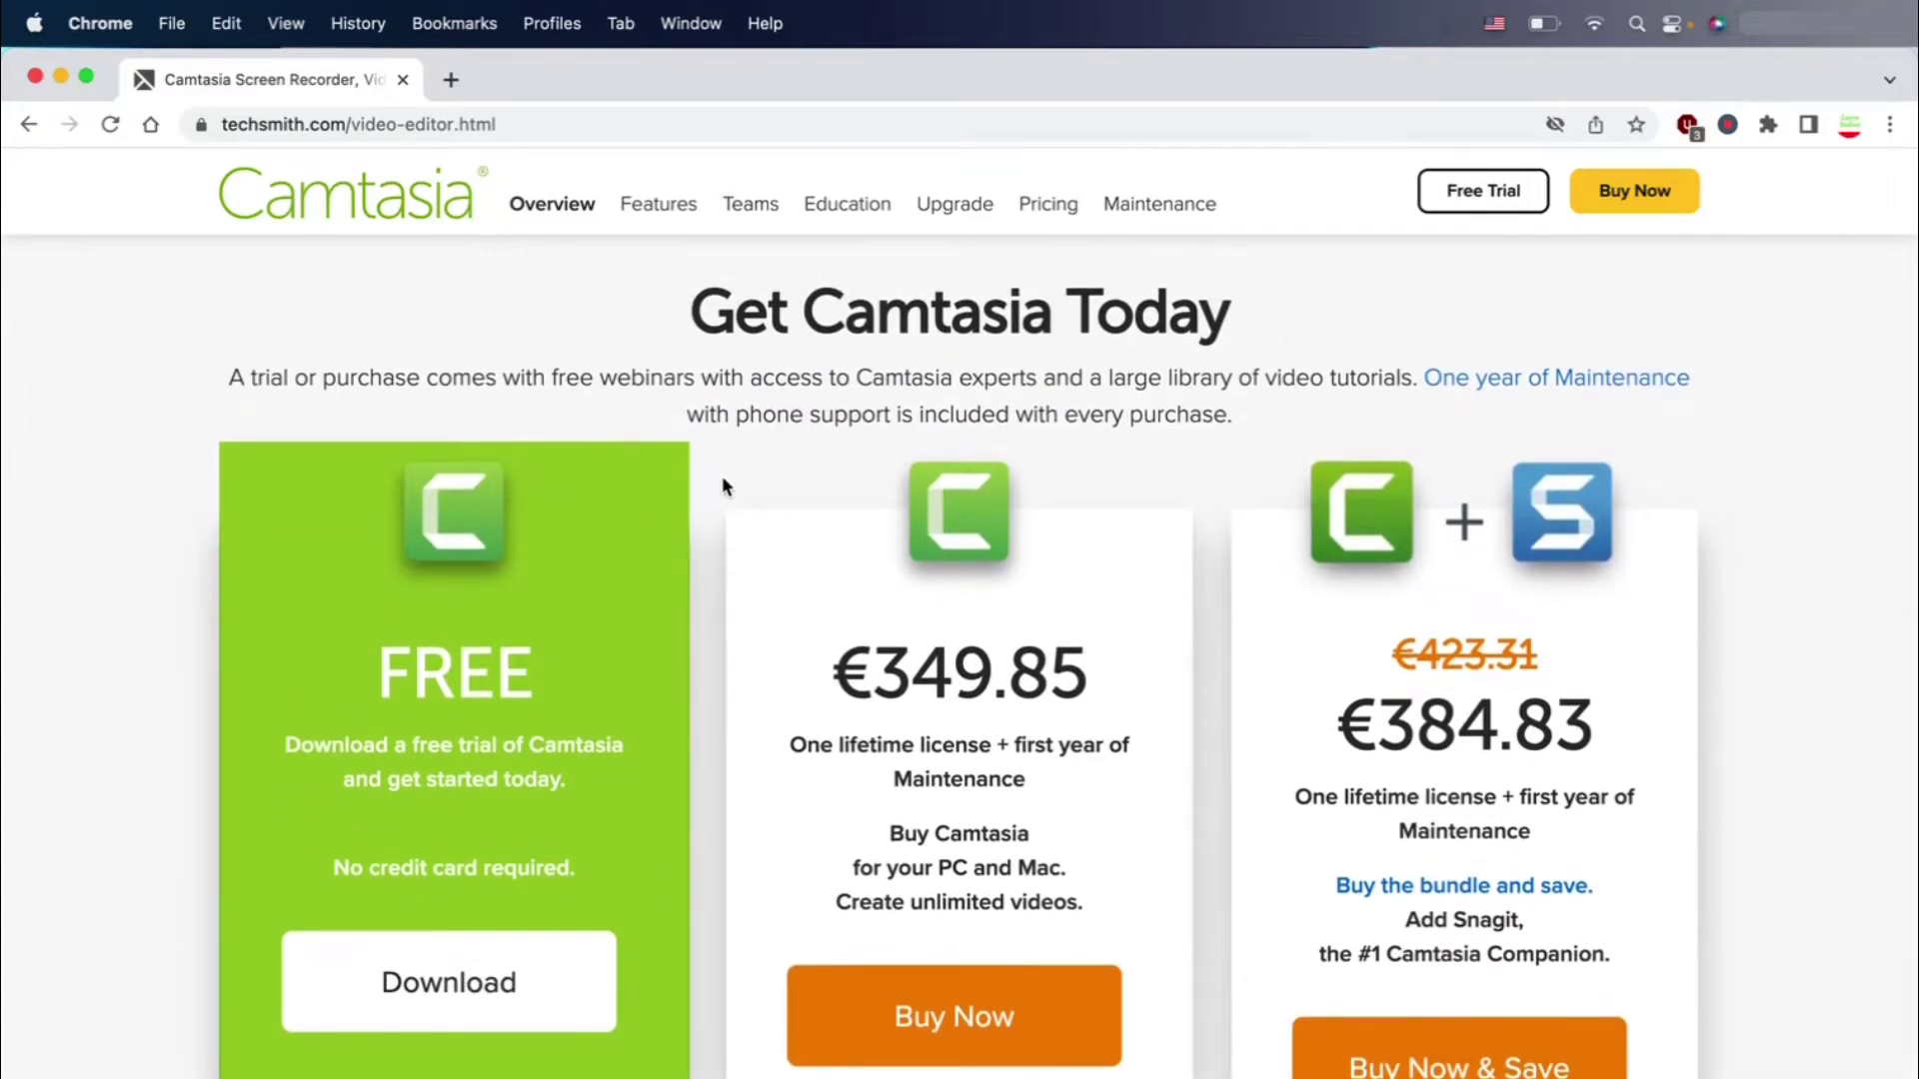
pyautogui.scroll(-10, 722, 484)
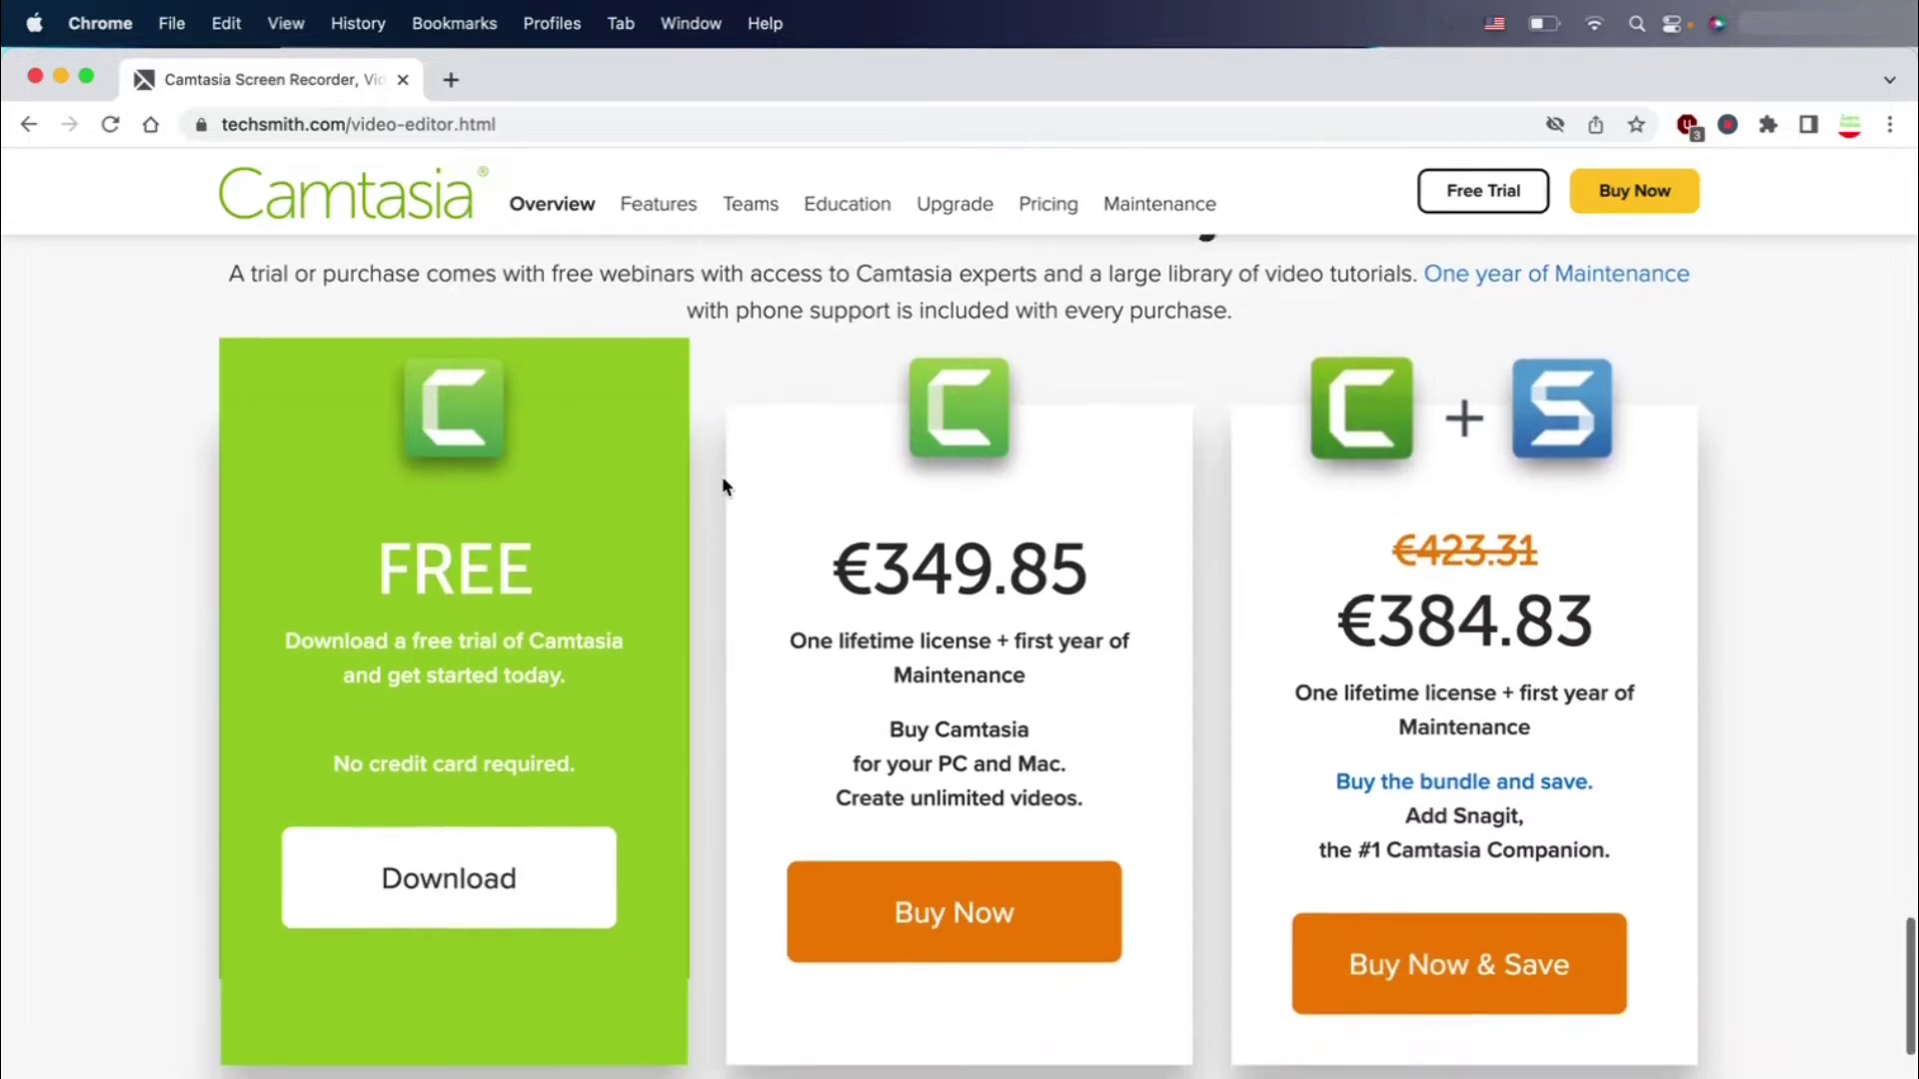
pyautogui.scroll(-15, 722, 486)
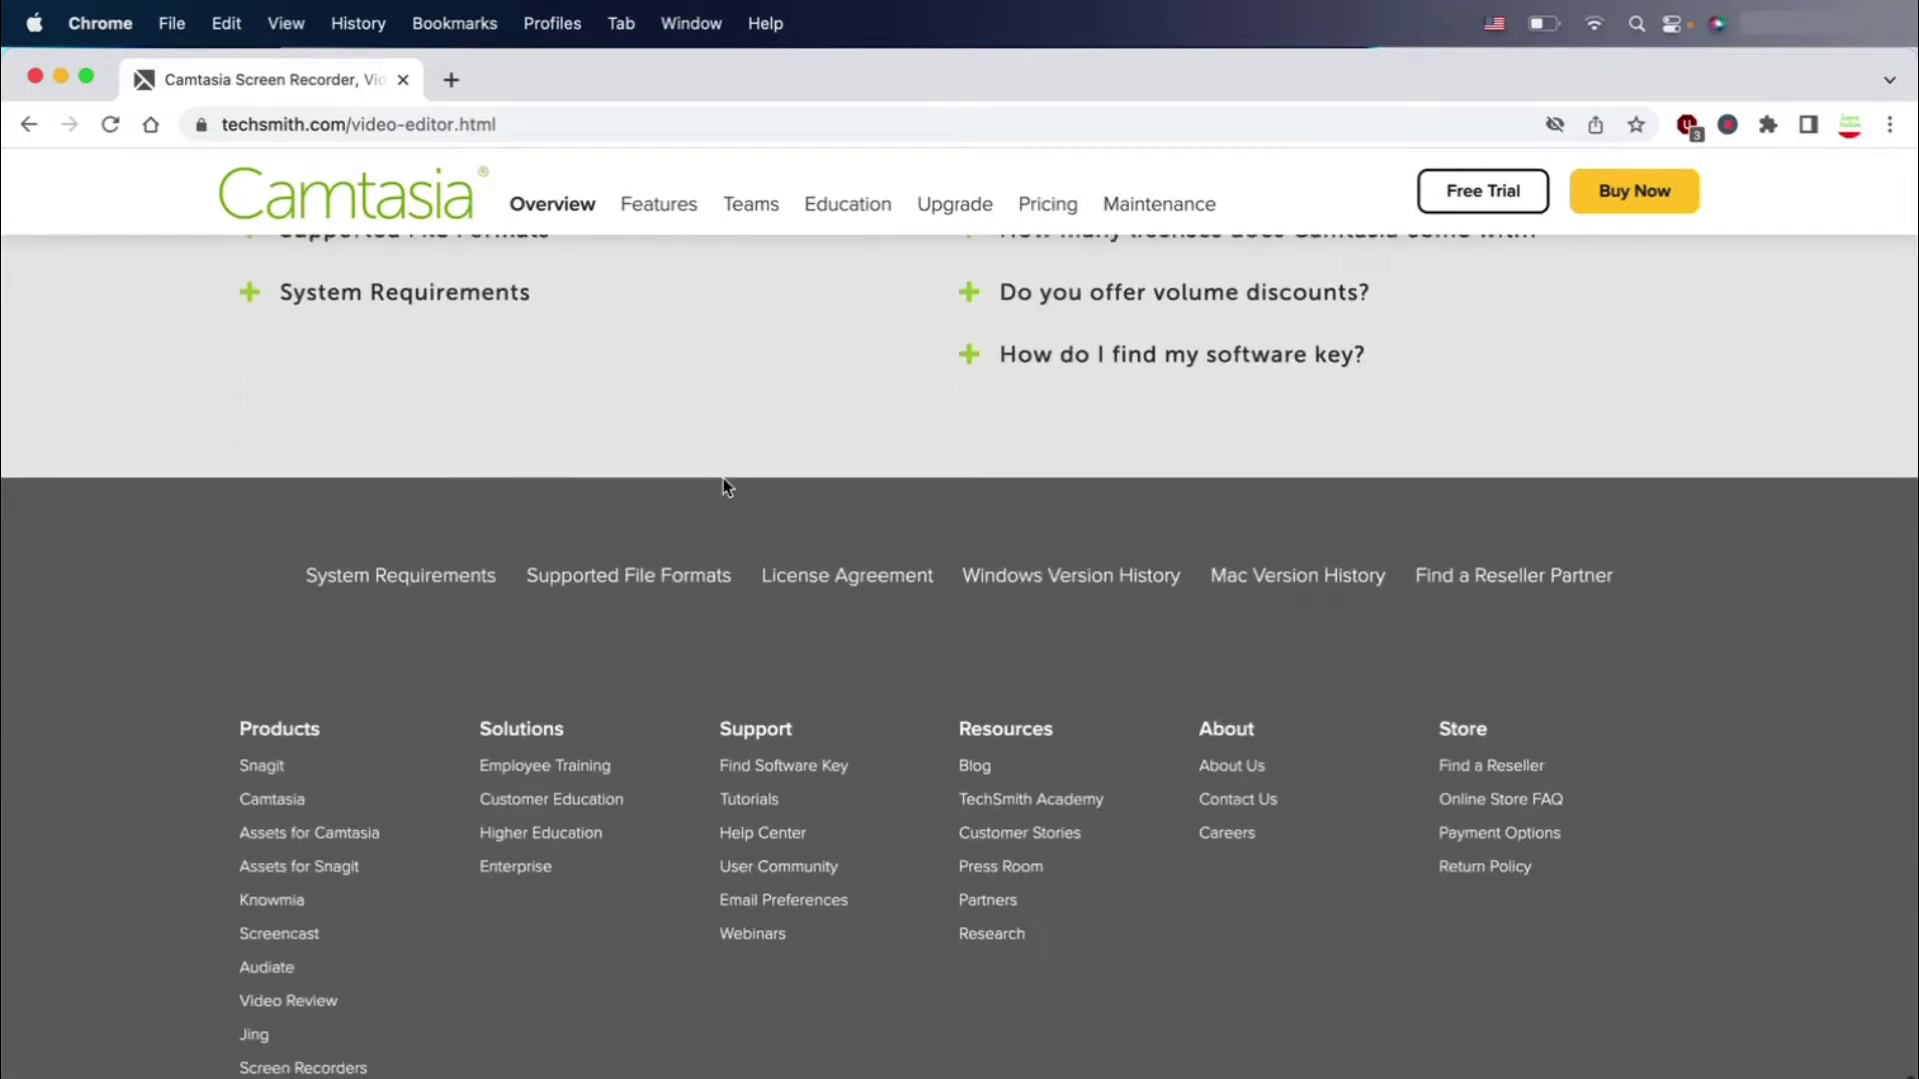
pyautogui.scroll(9, 723, 486)
pyautogui.scroll(18, 721, 484)
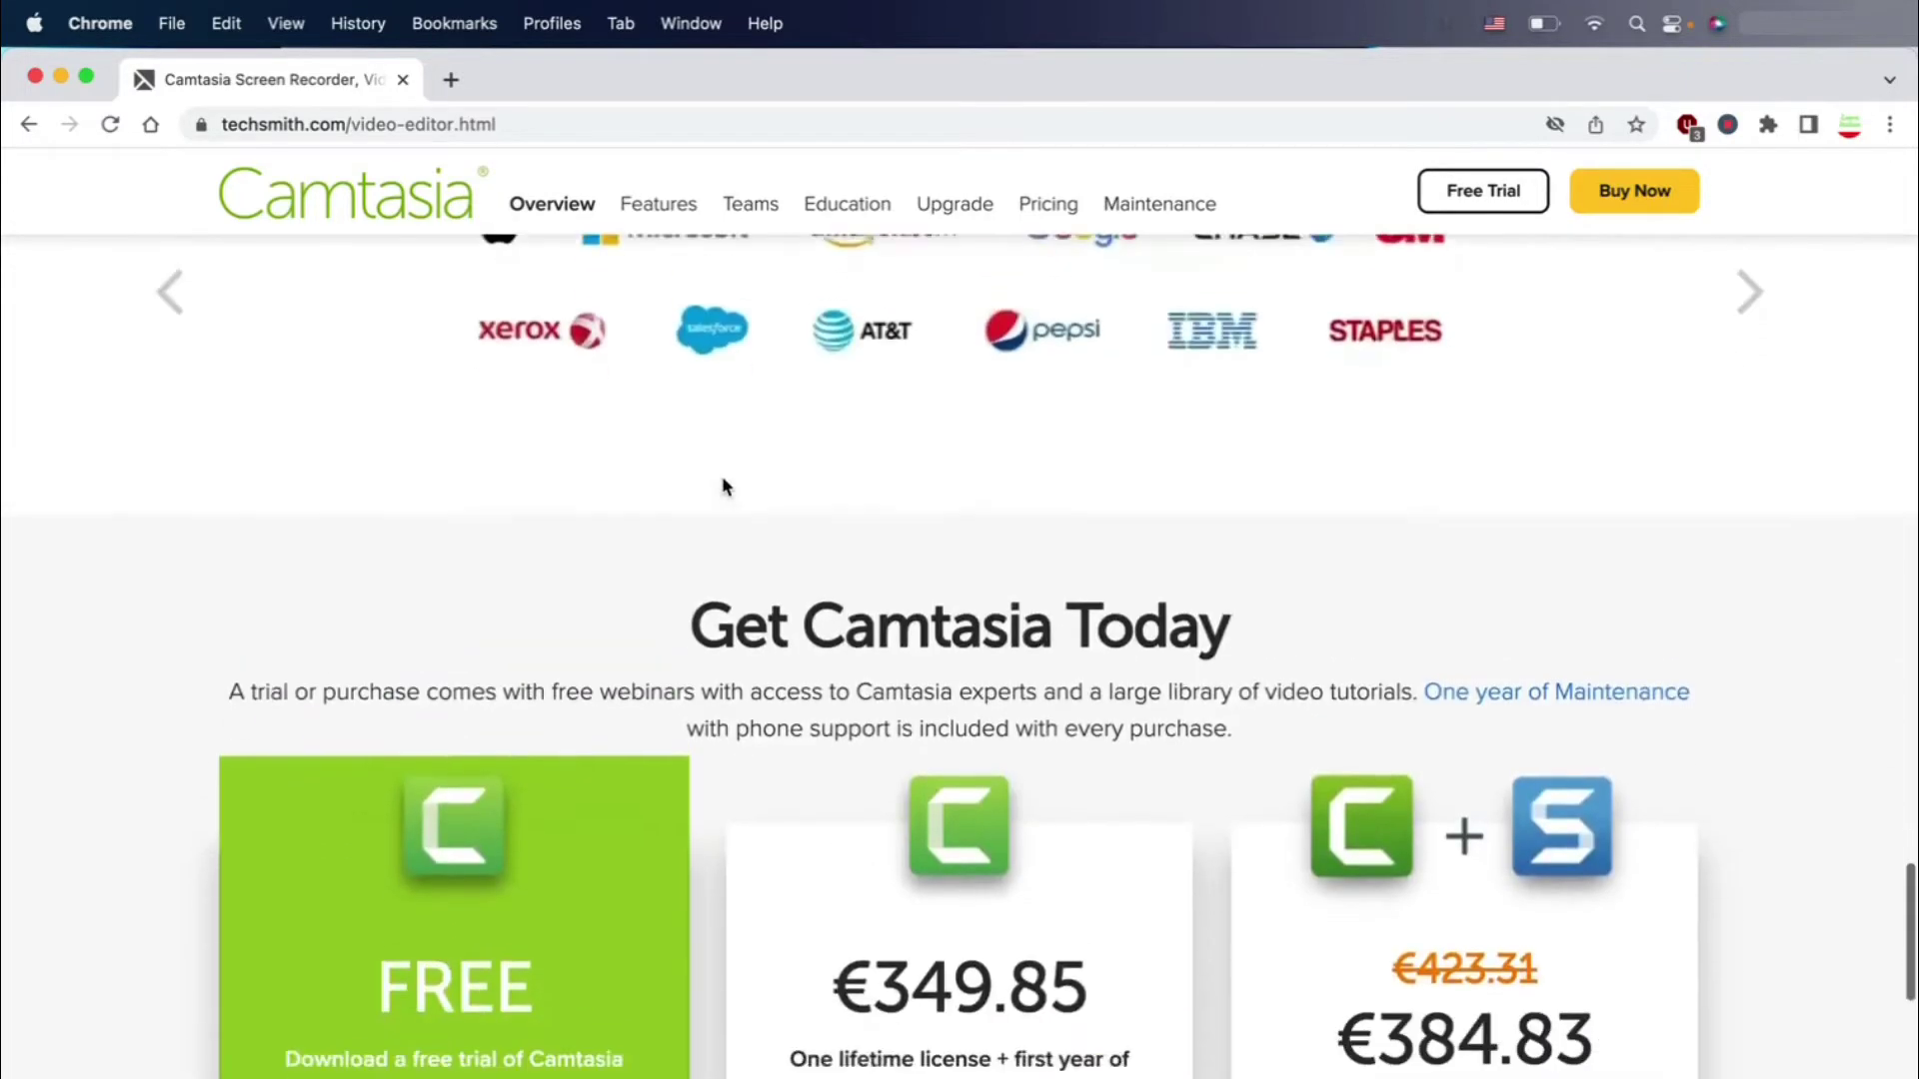
pyautogui.scroll(-6, 722, 483)
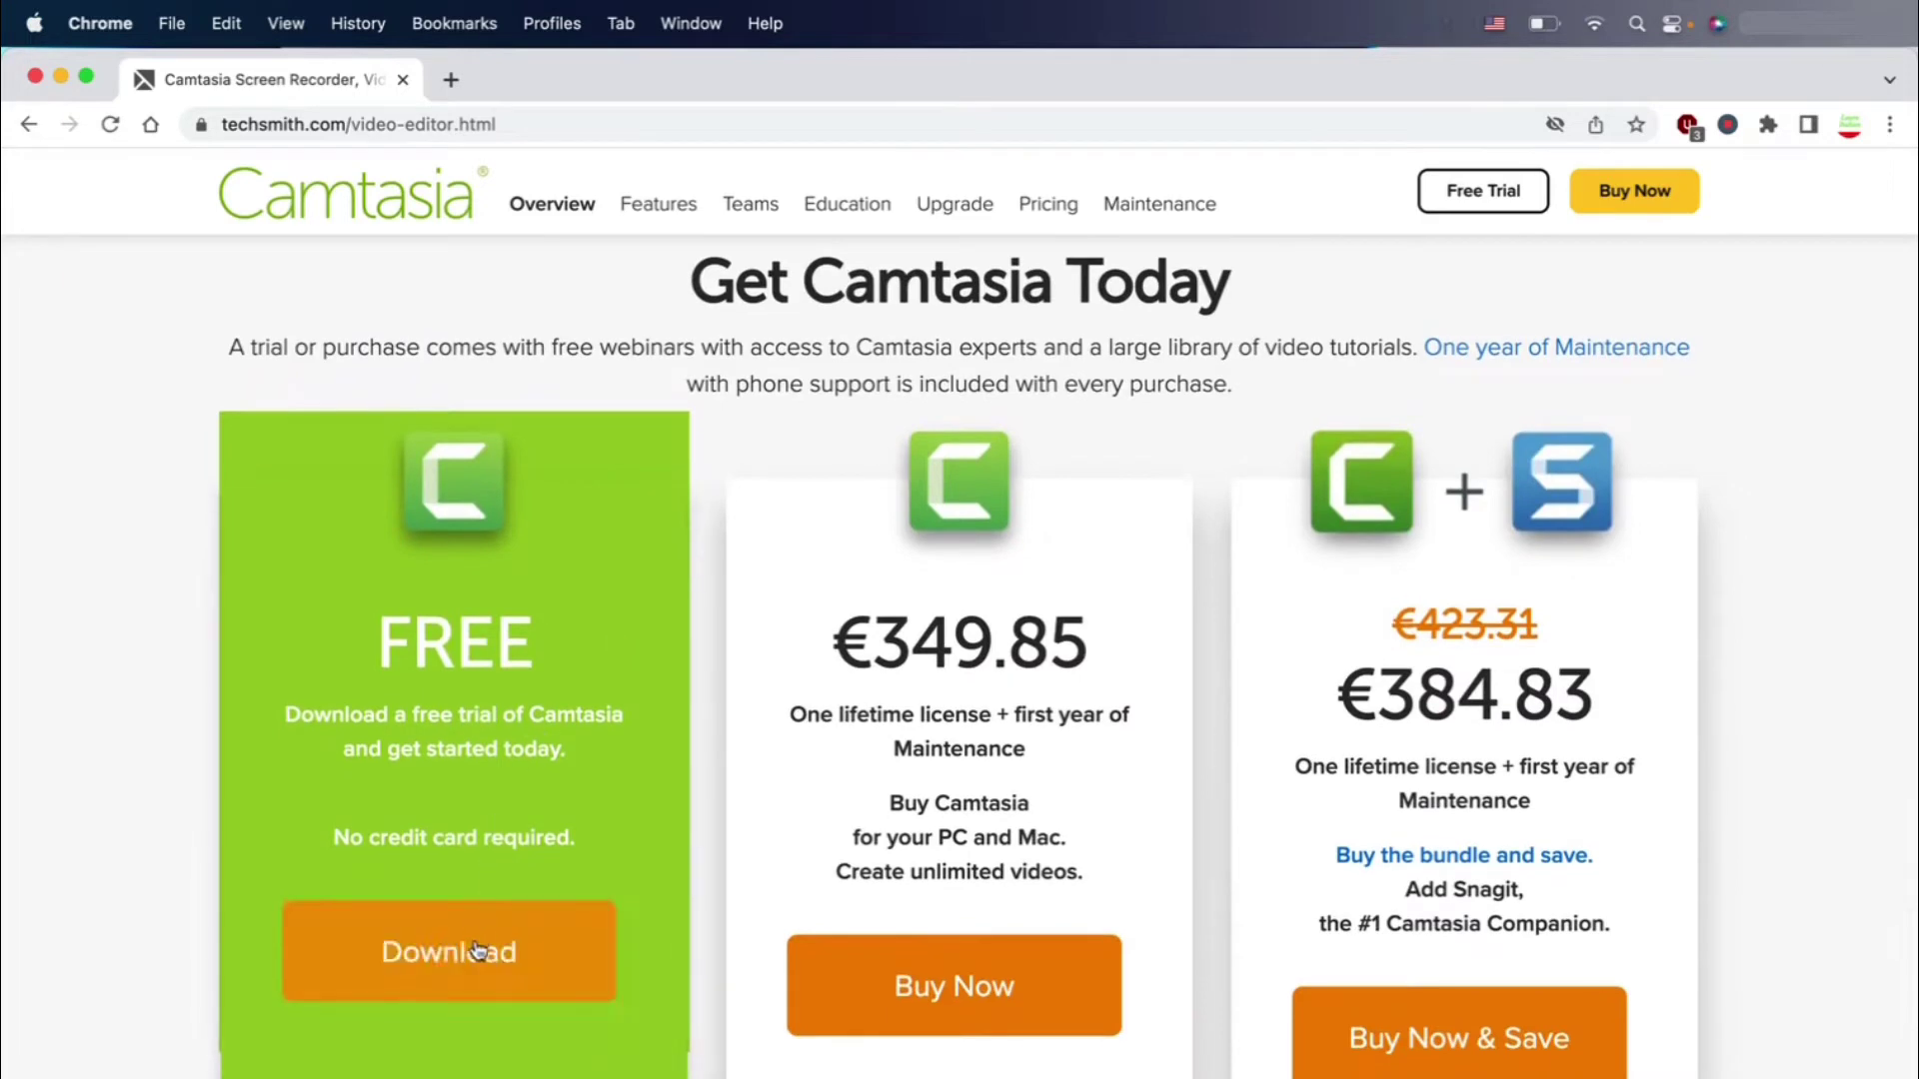
# - Download the free Mac trial, saving Camtasia-2021.dmg to the Downloads folder
pyautogui.click(478, 950)
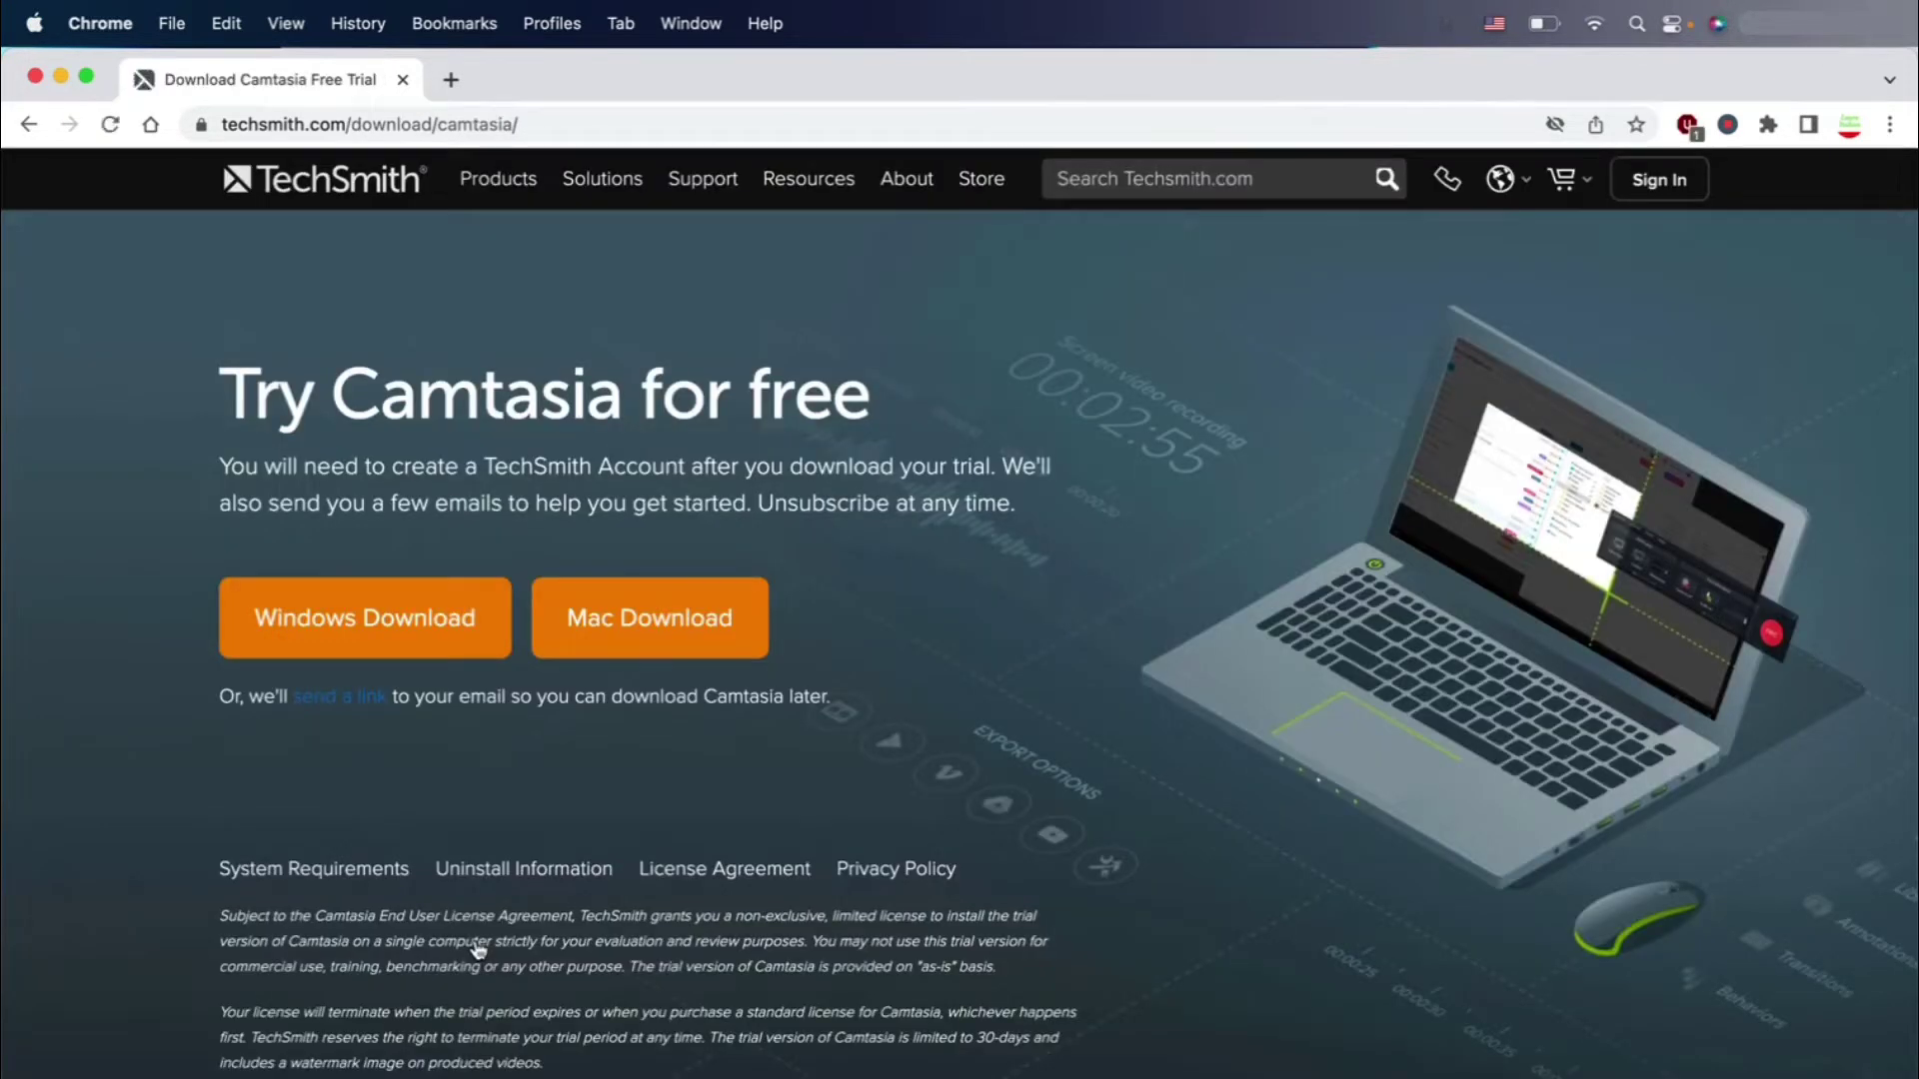
pyautogui.click(690, 629)
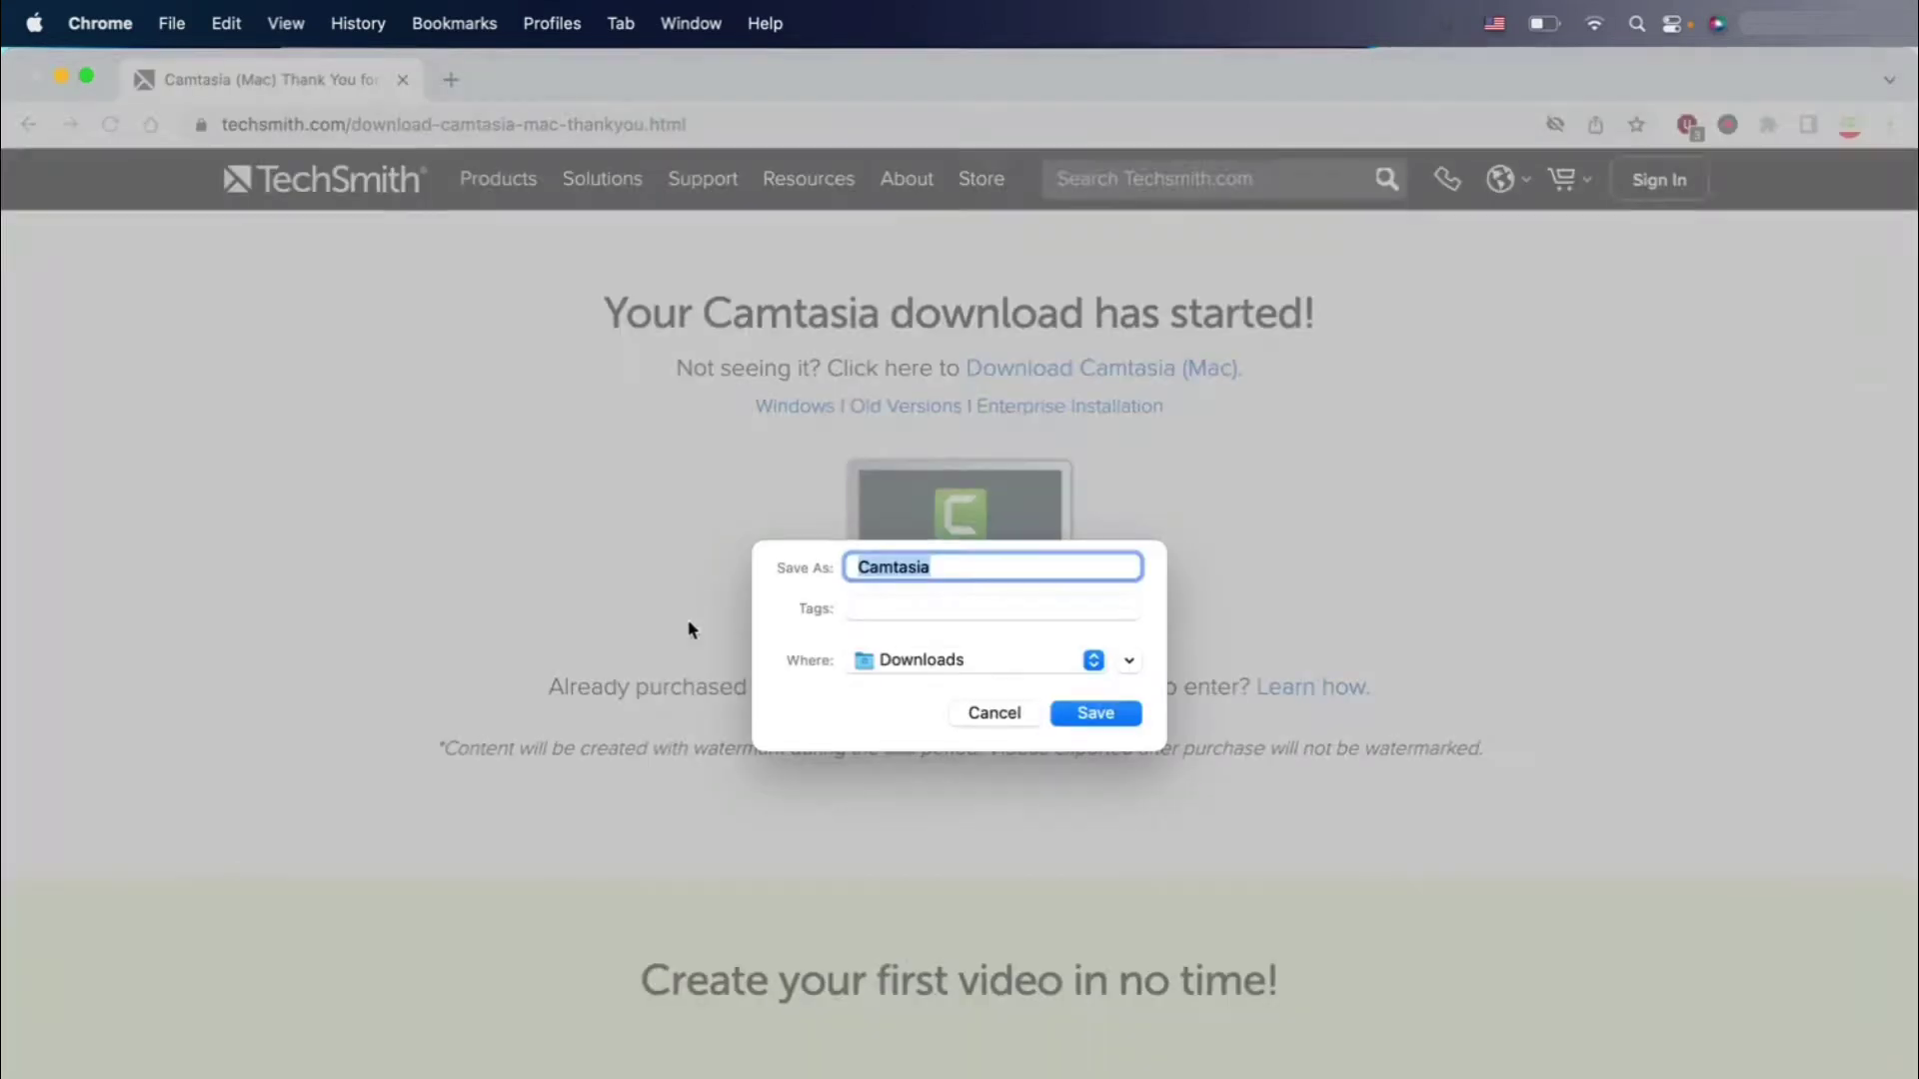
pyautogui.click(1127, 661)
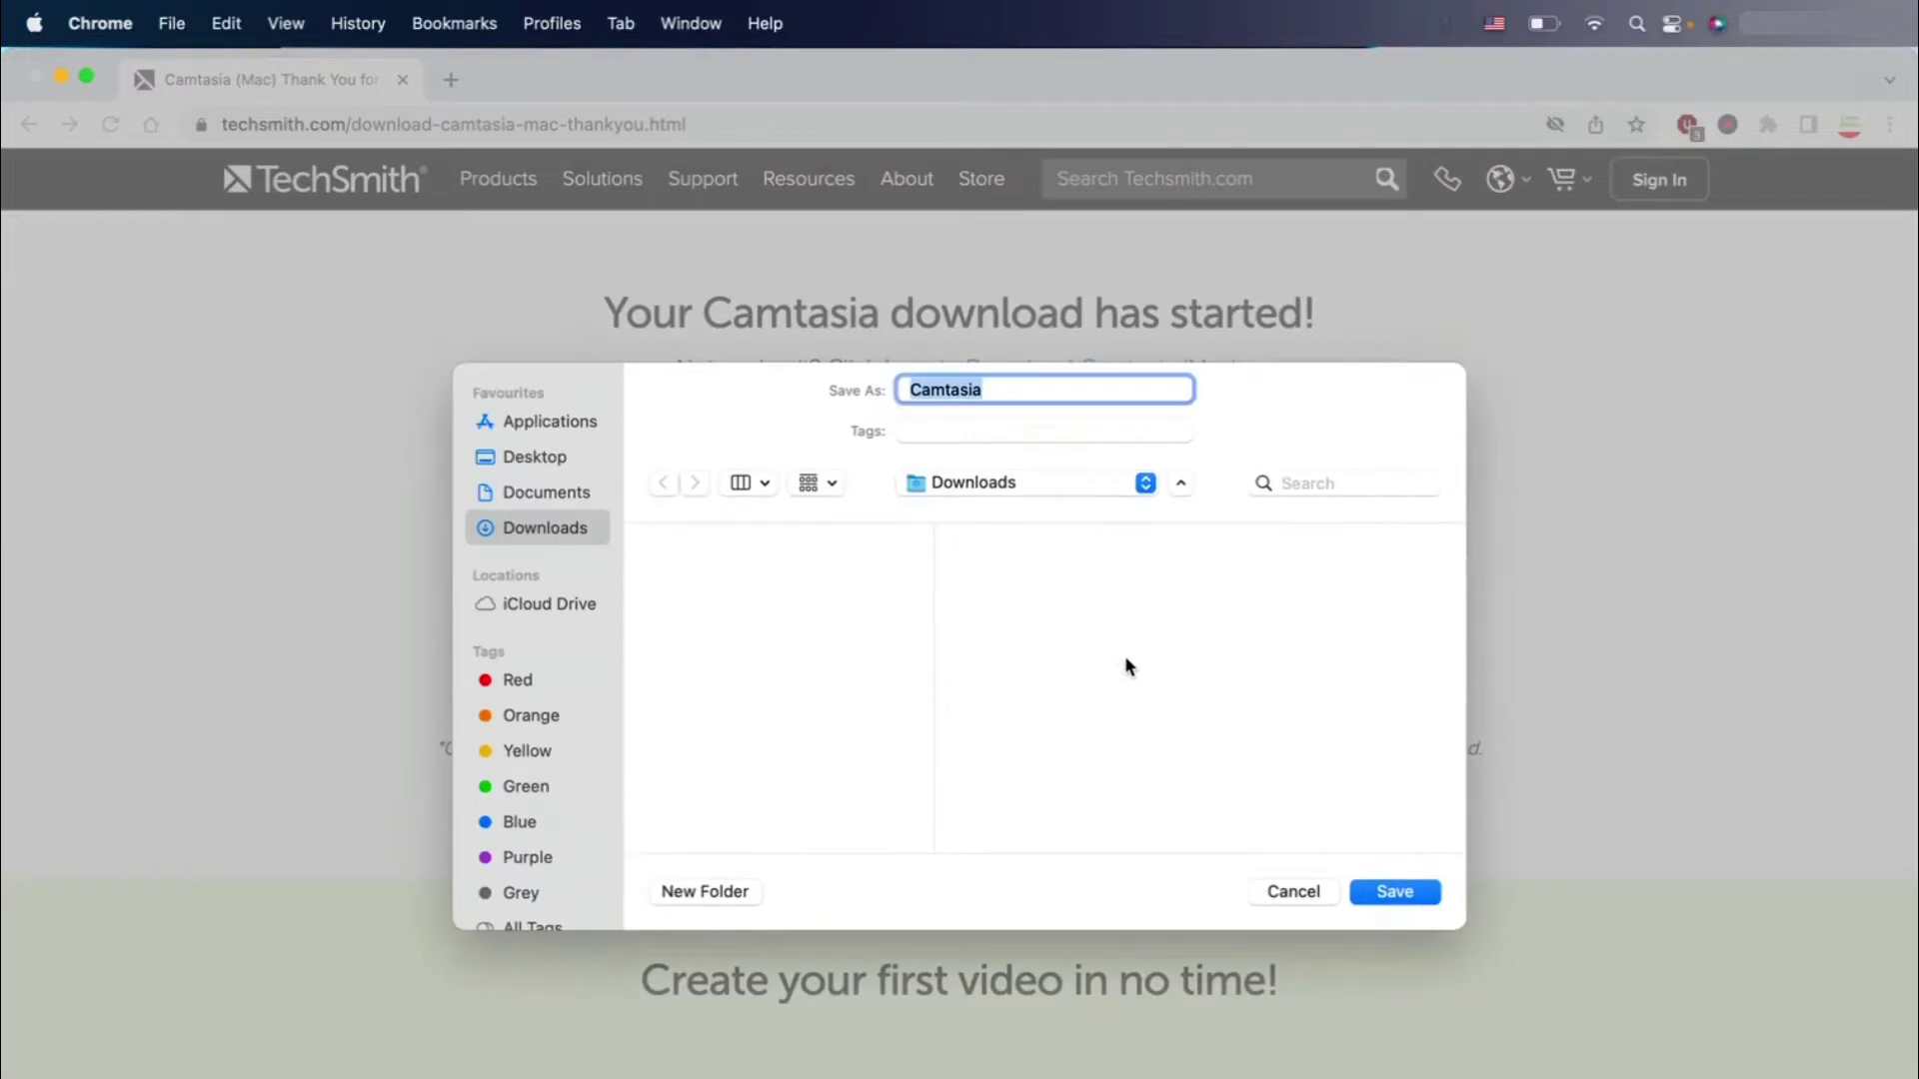
pyautogui.click(1391, 891)
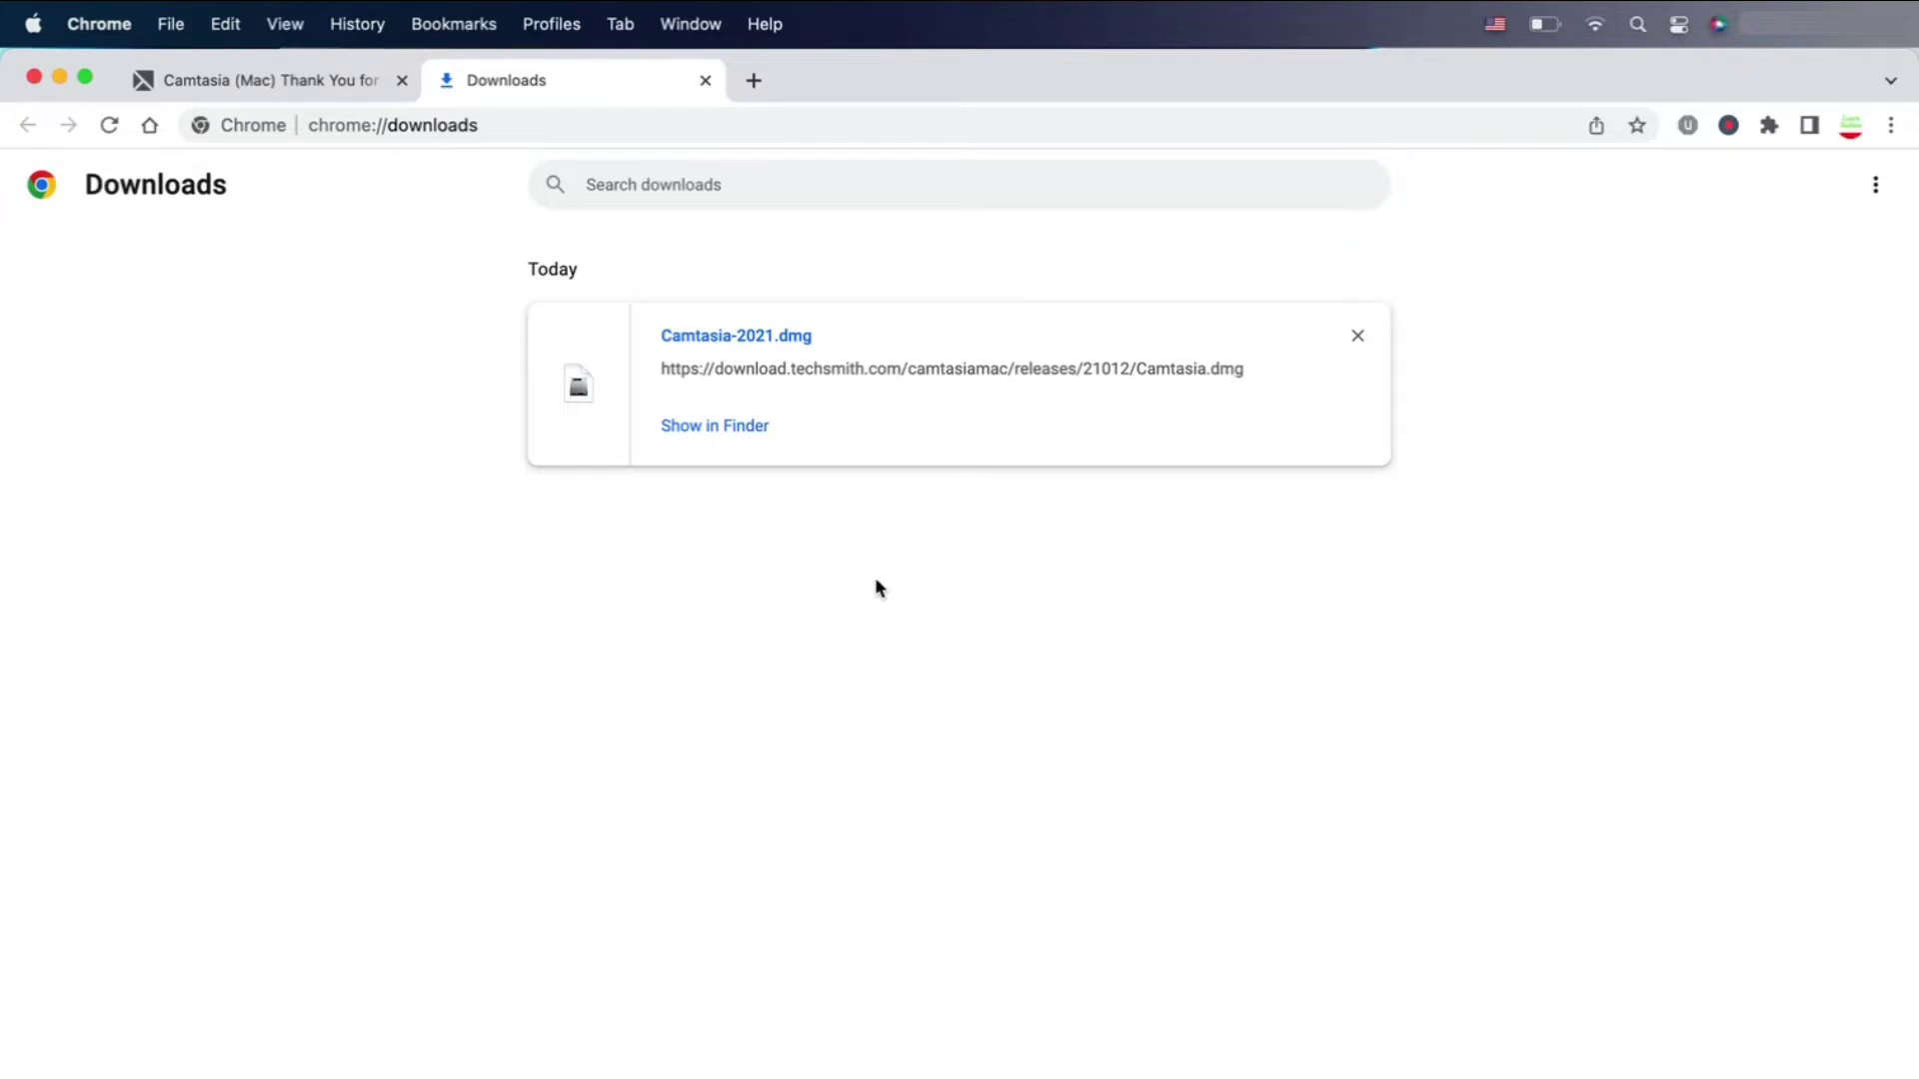
# - Open Camtasia-2021.dmg from Finder and close the Downloads window behind the license agreement
pyautogui.click(744, 428)
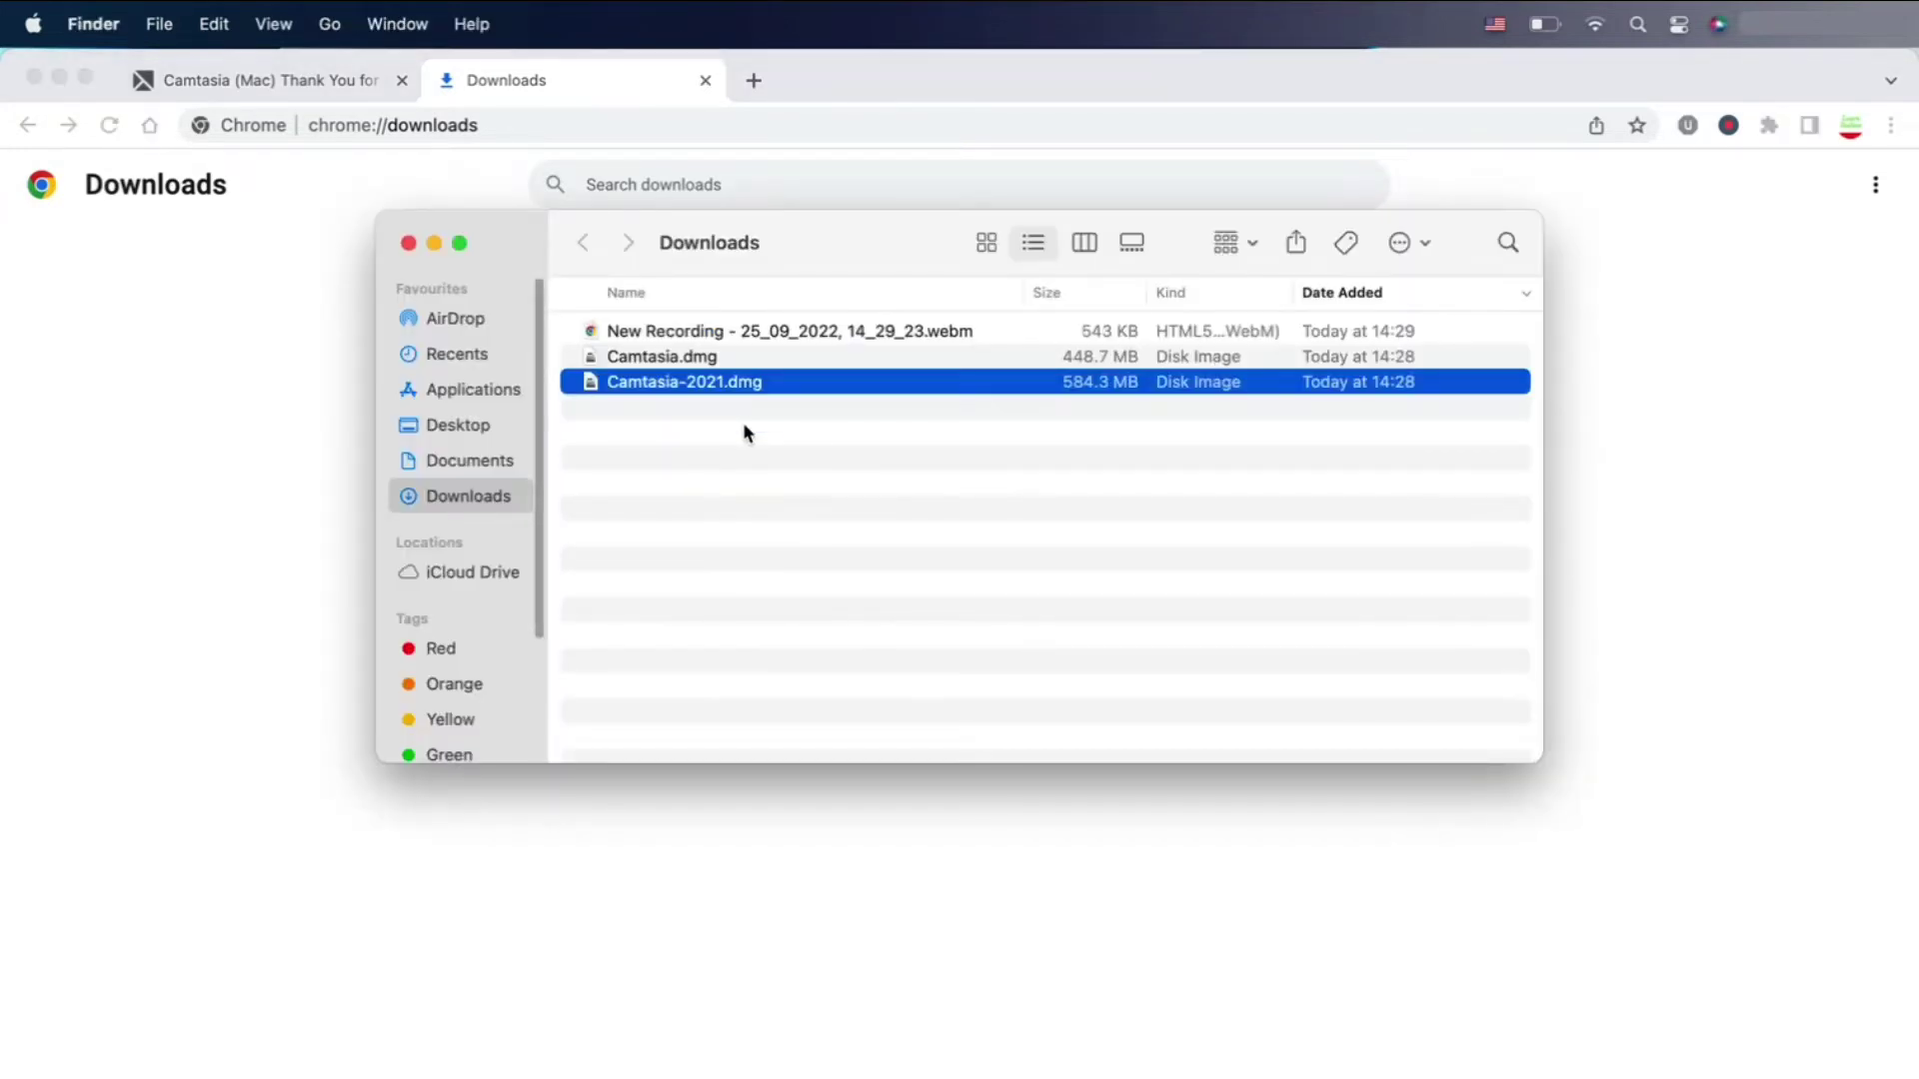
pyautogui.doubleClick(781, 388)
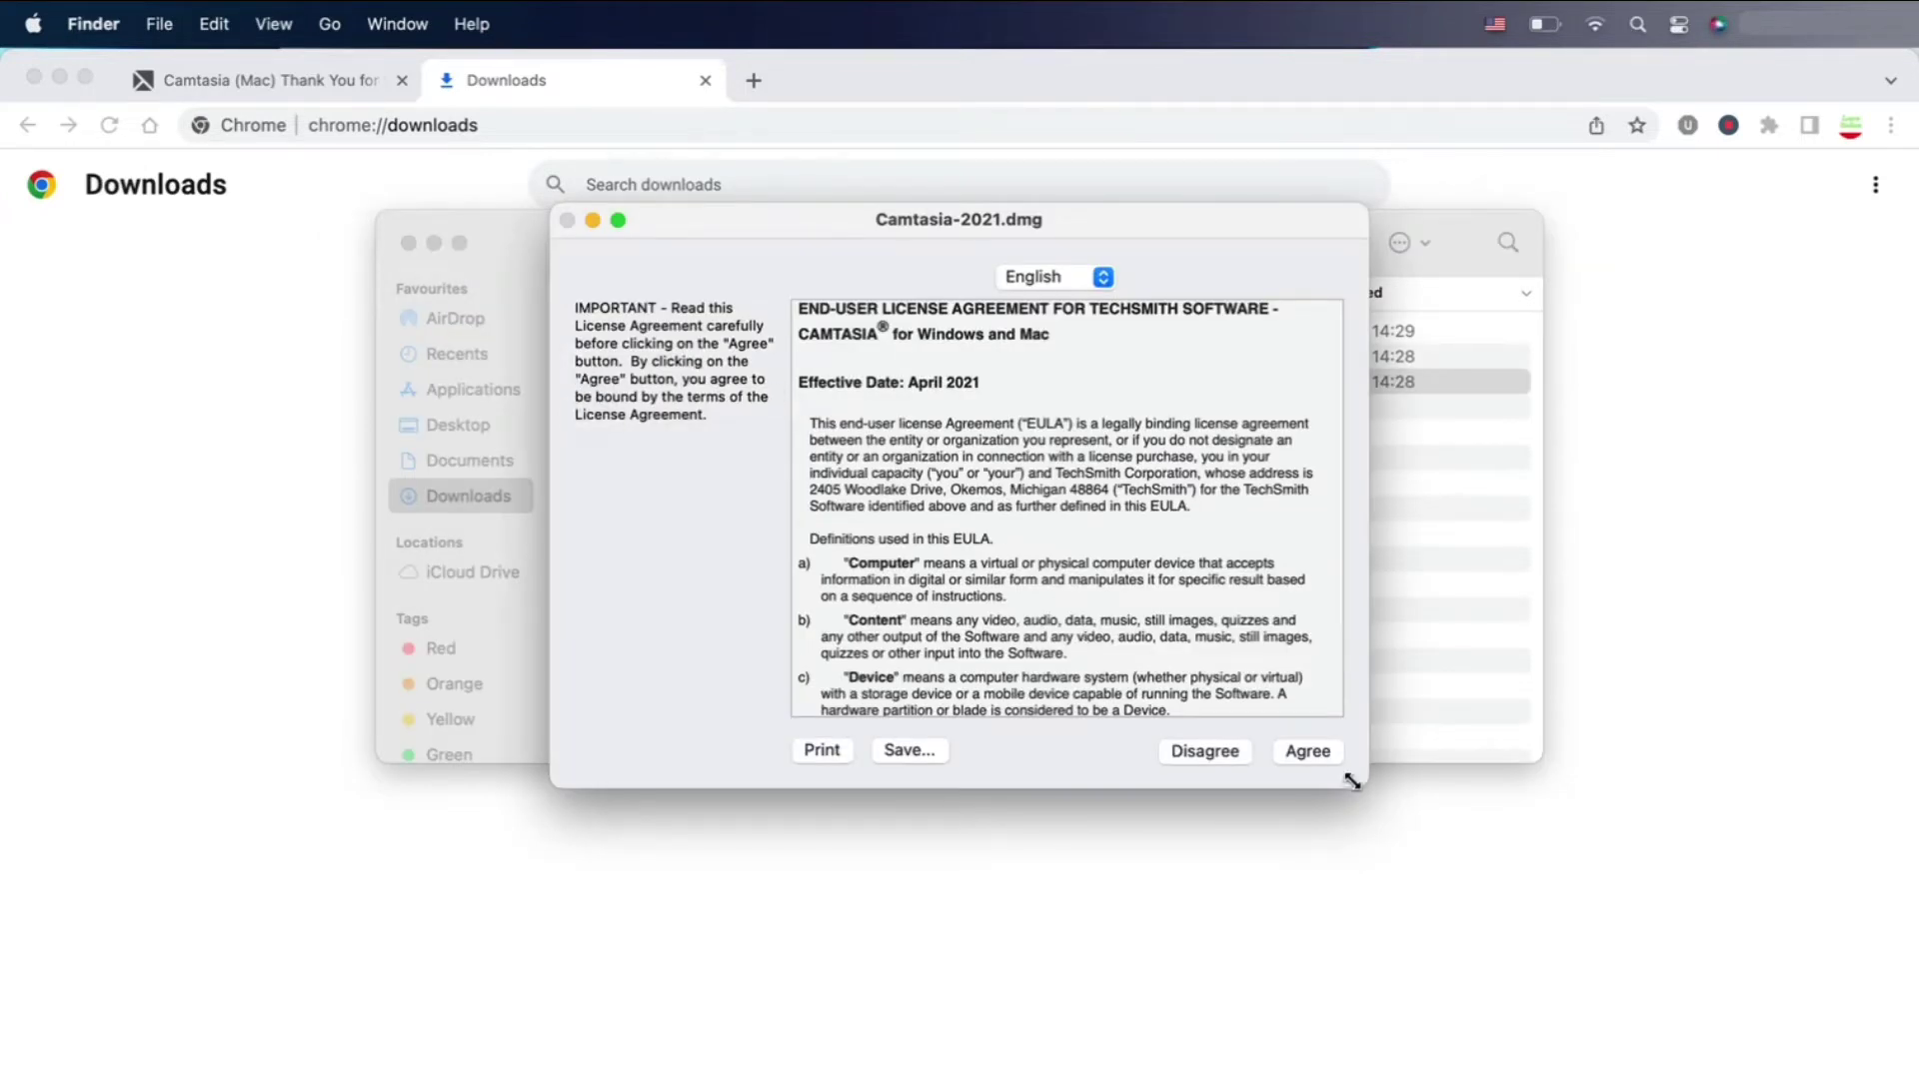
pyautogui.click(409, 244)
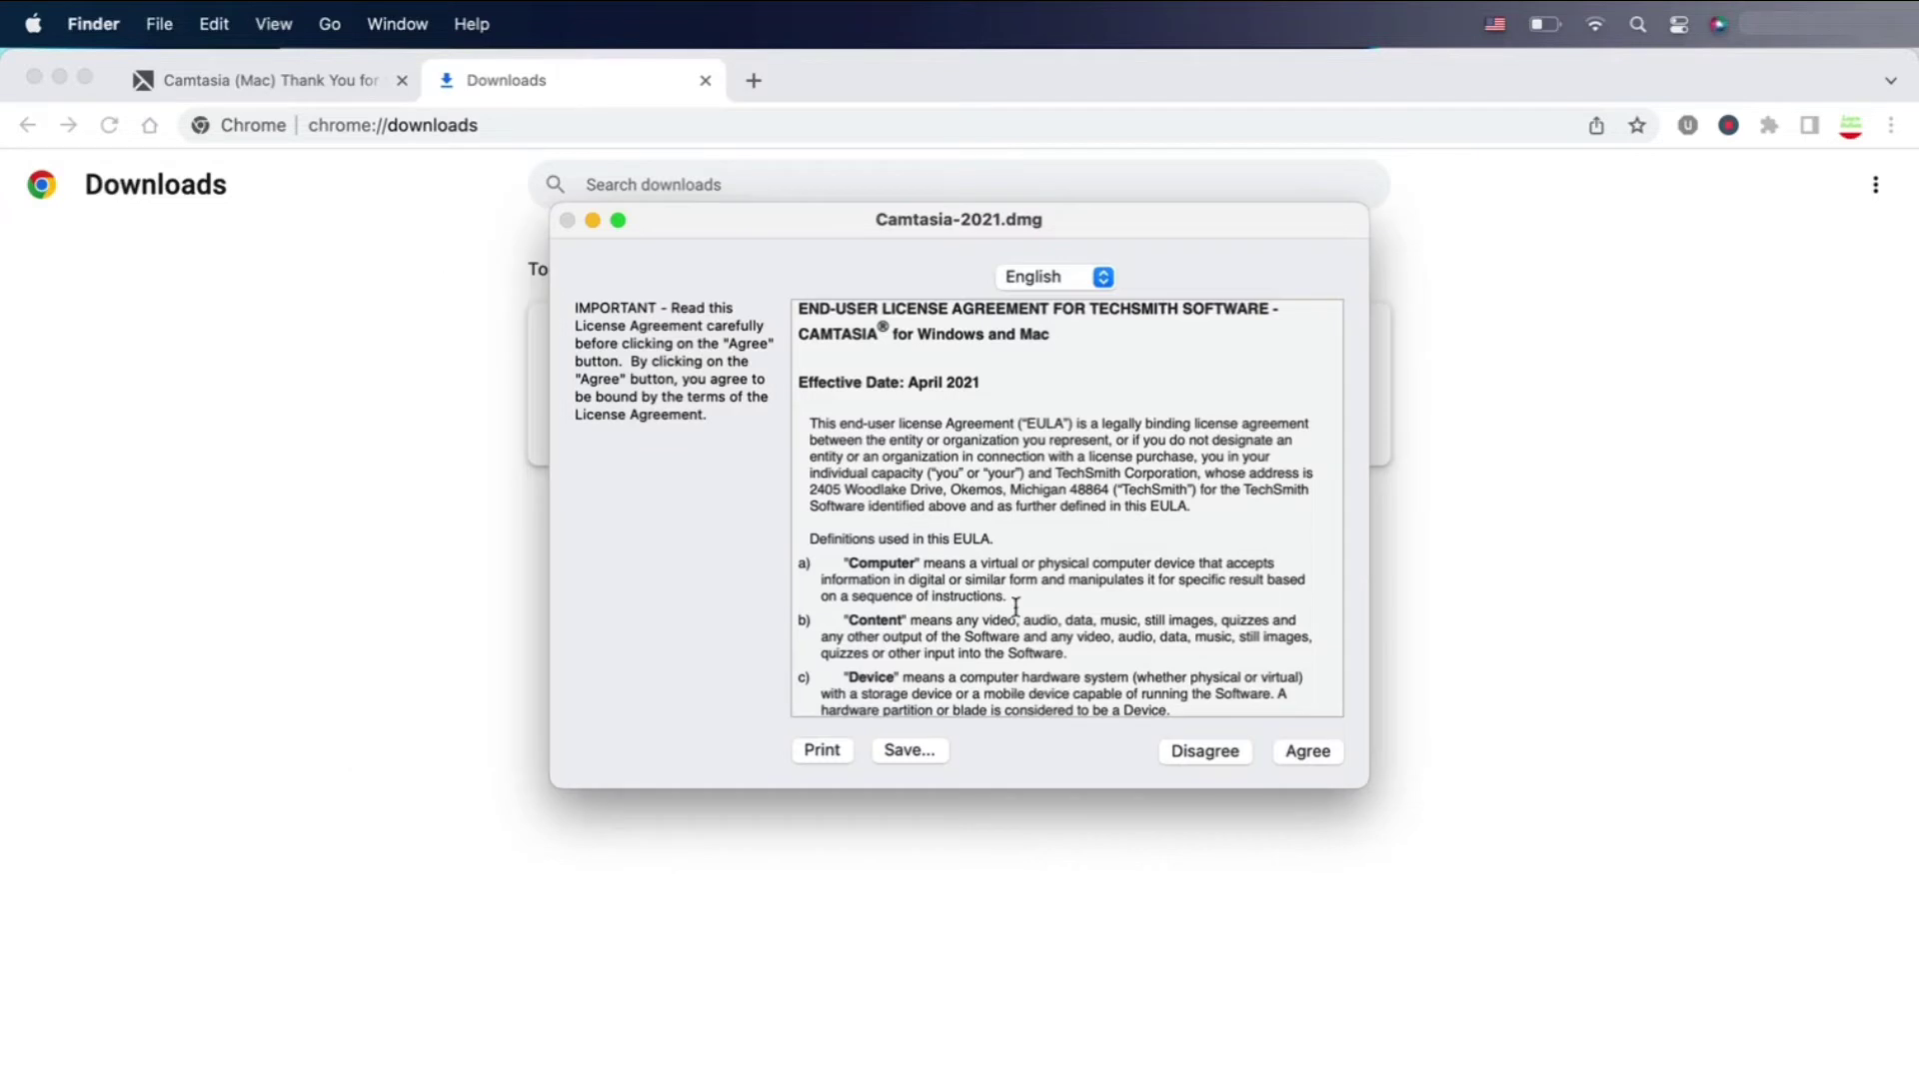
# - Accept the Camtasia license and copy Camtasia 2021 into Applications
pyautogui.click(1315, 755)
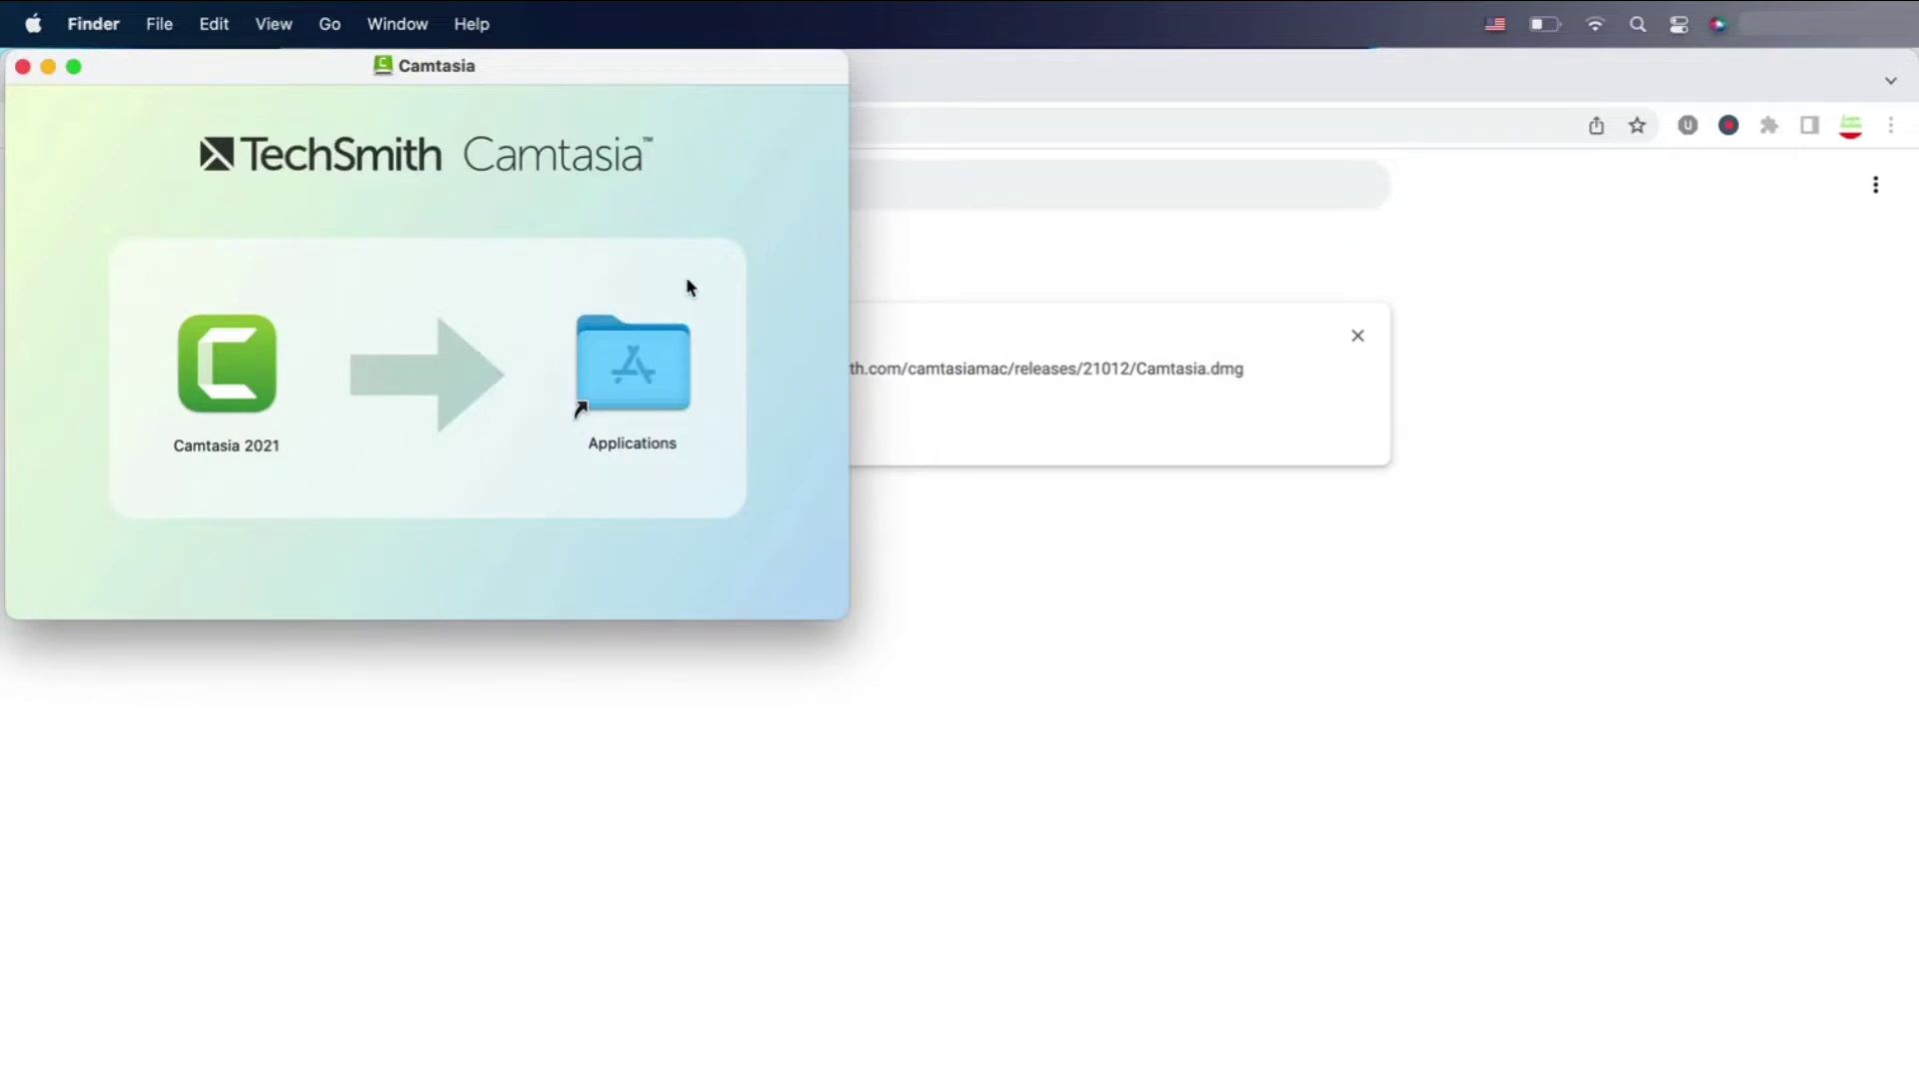
pyautogui.click(230, 372)
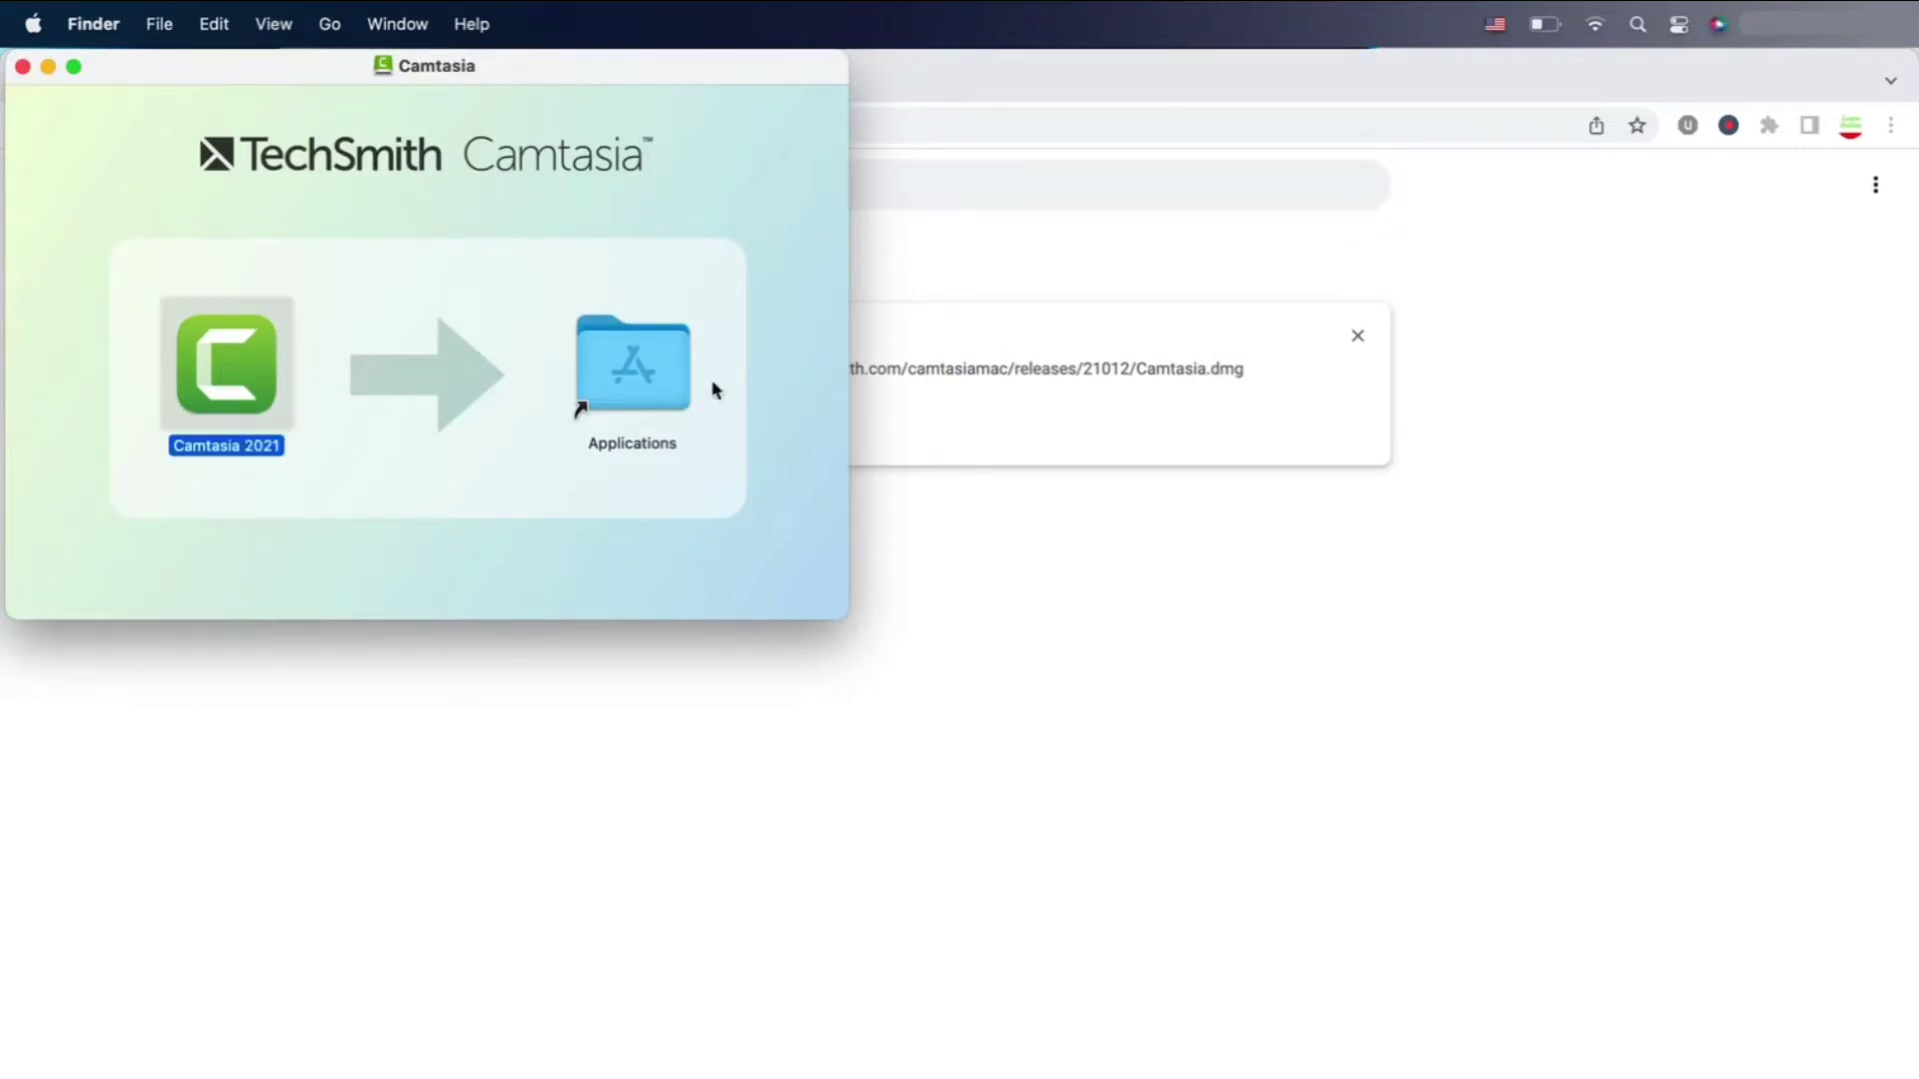
pyautogui.moveTo(710, 380); pyautogui.dragTo(667, 382)
# - Open the Applications folder, close the installer window, and return to the thank-you page
pyautogui.doubleClick(631, 380)
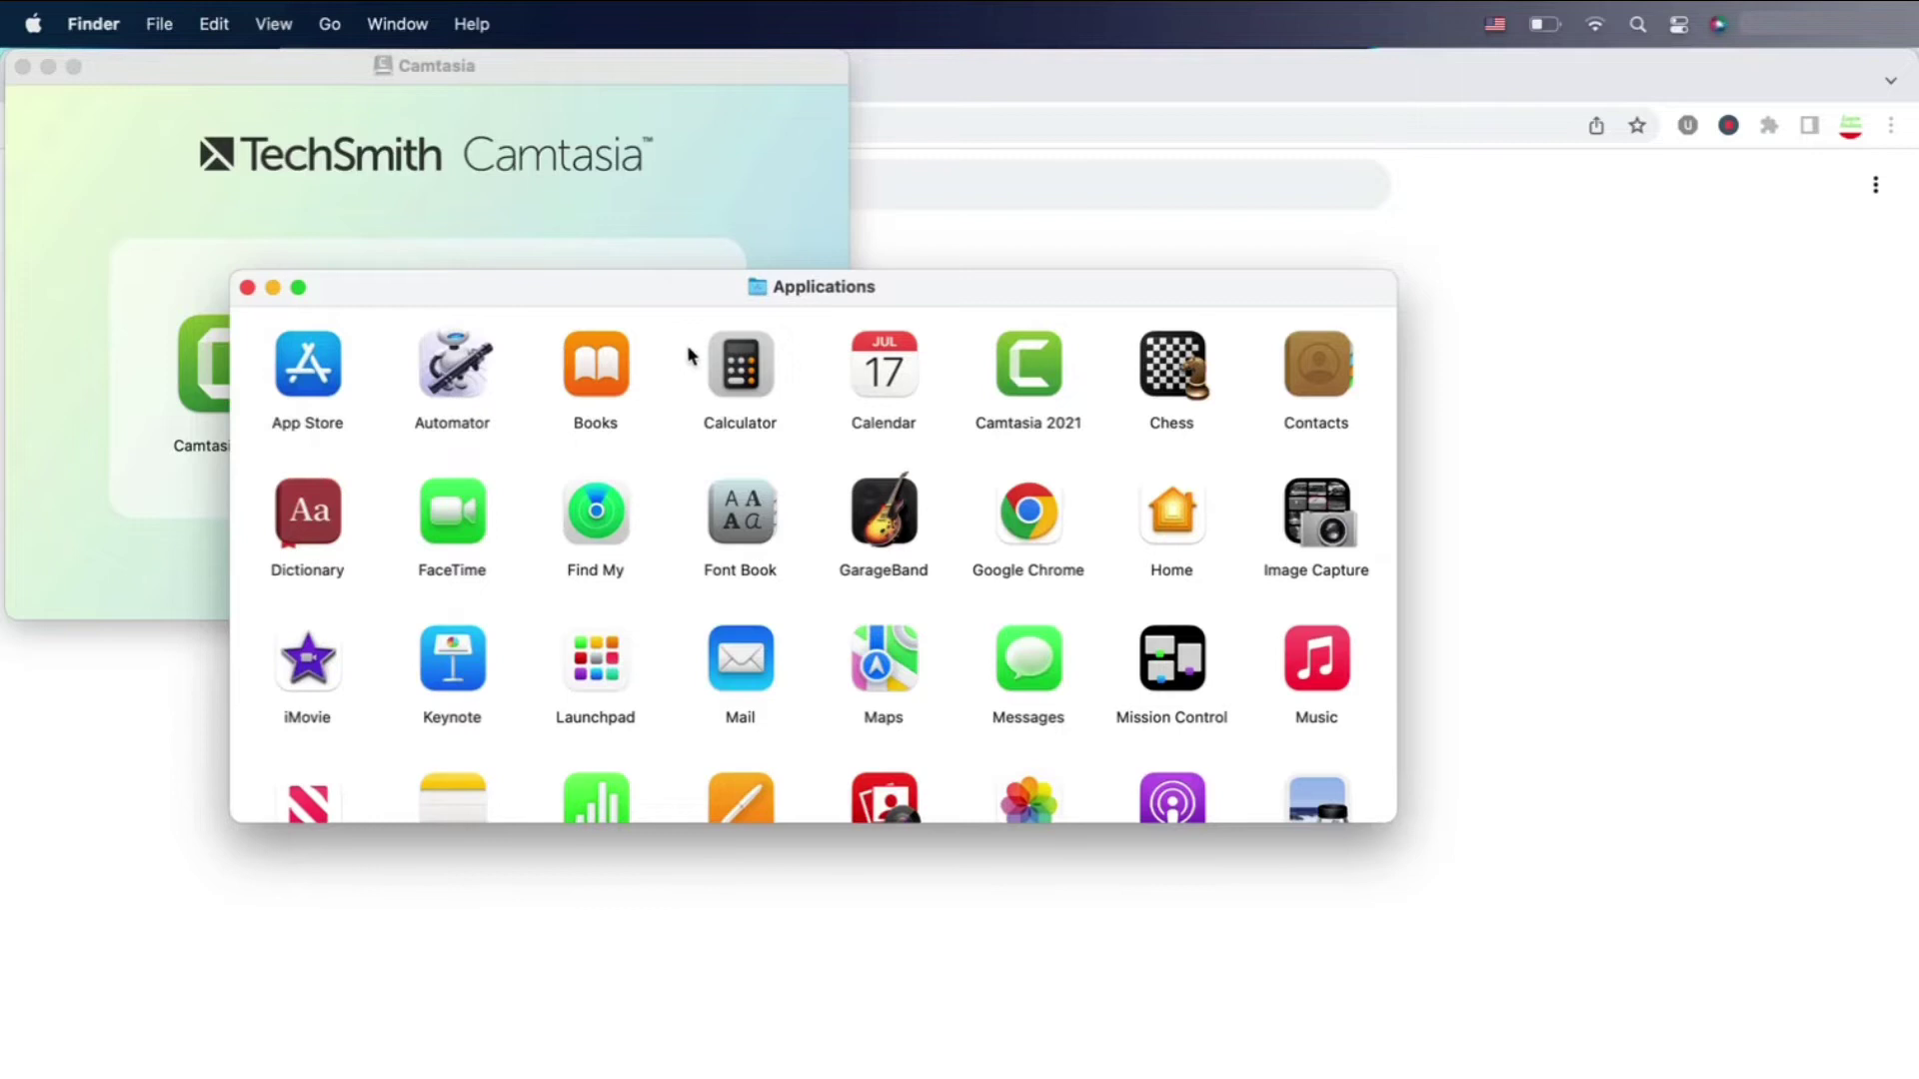
pyautogui.click(22, 66)
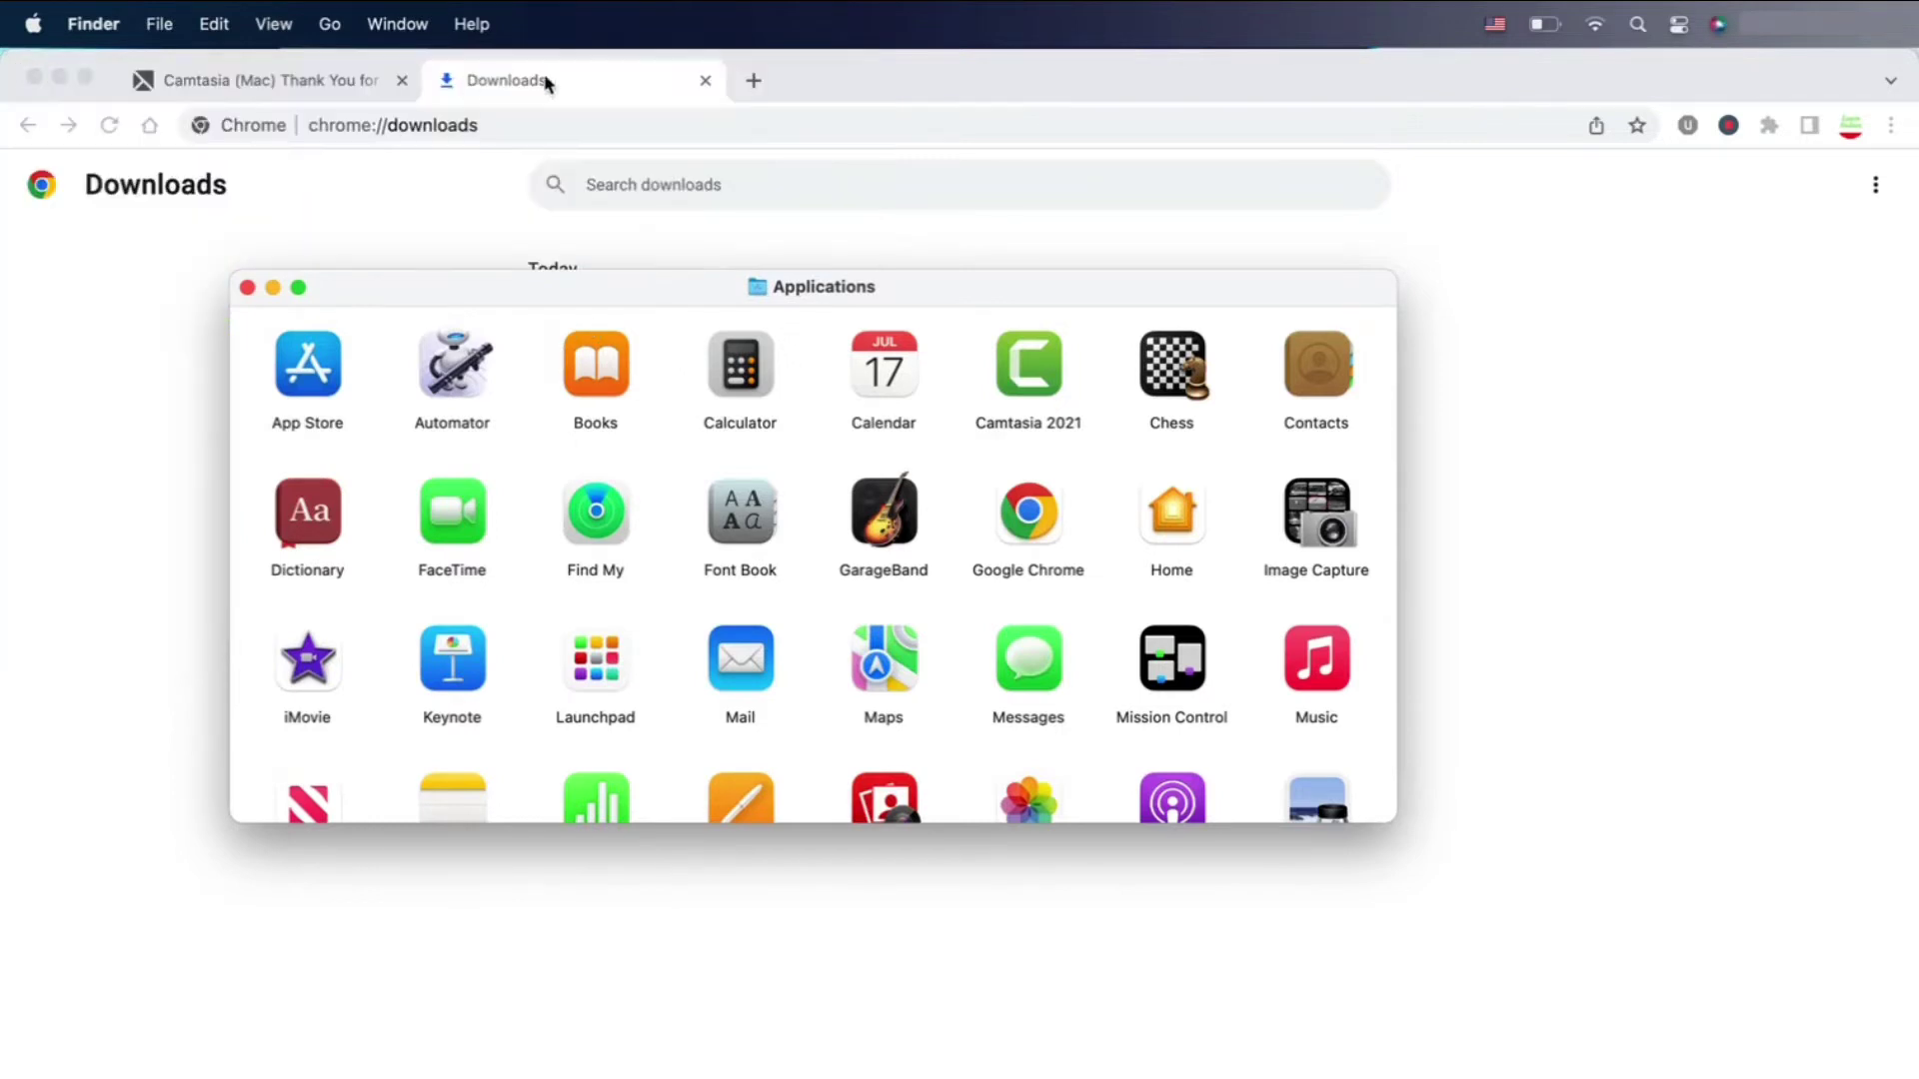
pyautogui.click(700, 79)
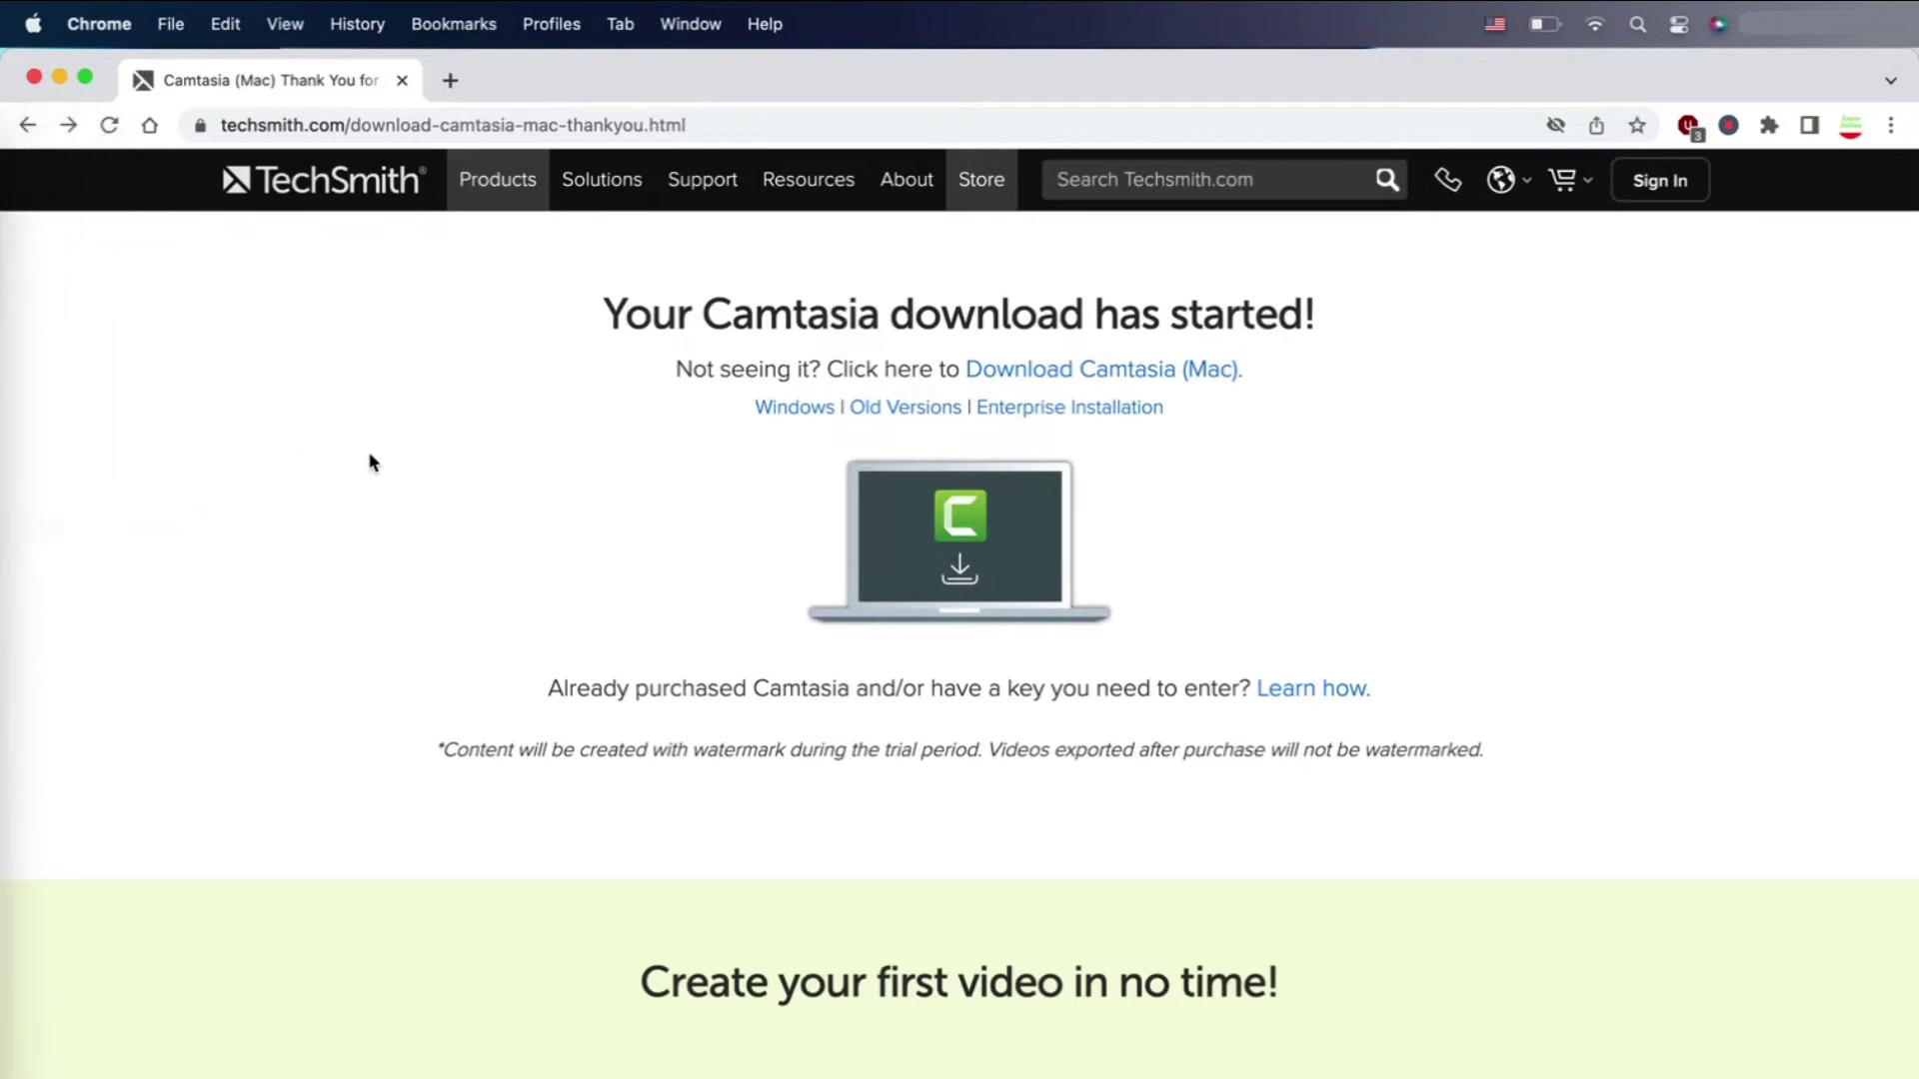
# - Launch Camtasia 2021 from Applications, confirming the Gatekeeper open warning
pyautogui.press('super+Tab')
pyautogui.click(1039, 374)
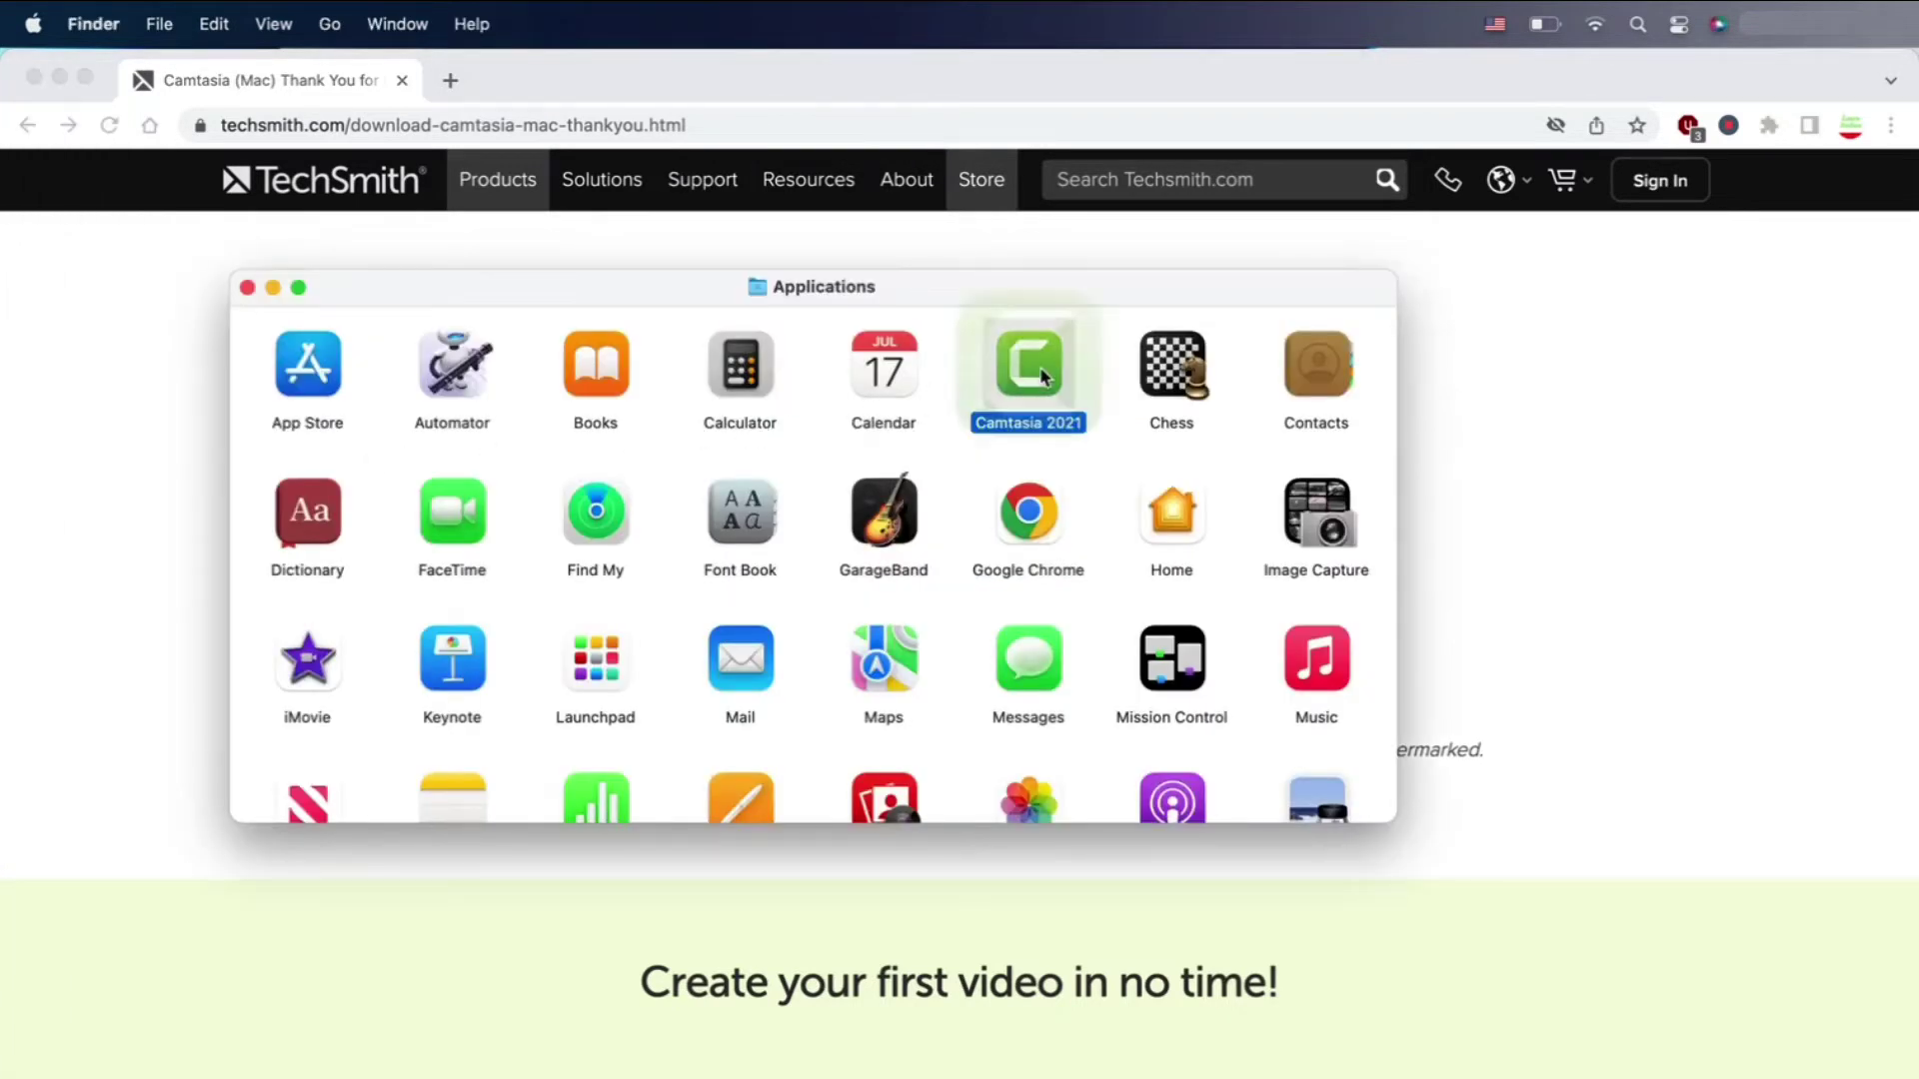
pyautogui.doubleClick(1039, 375)
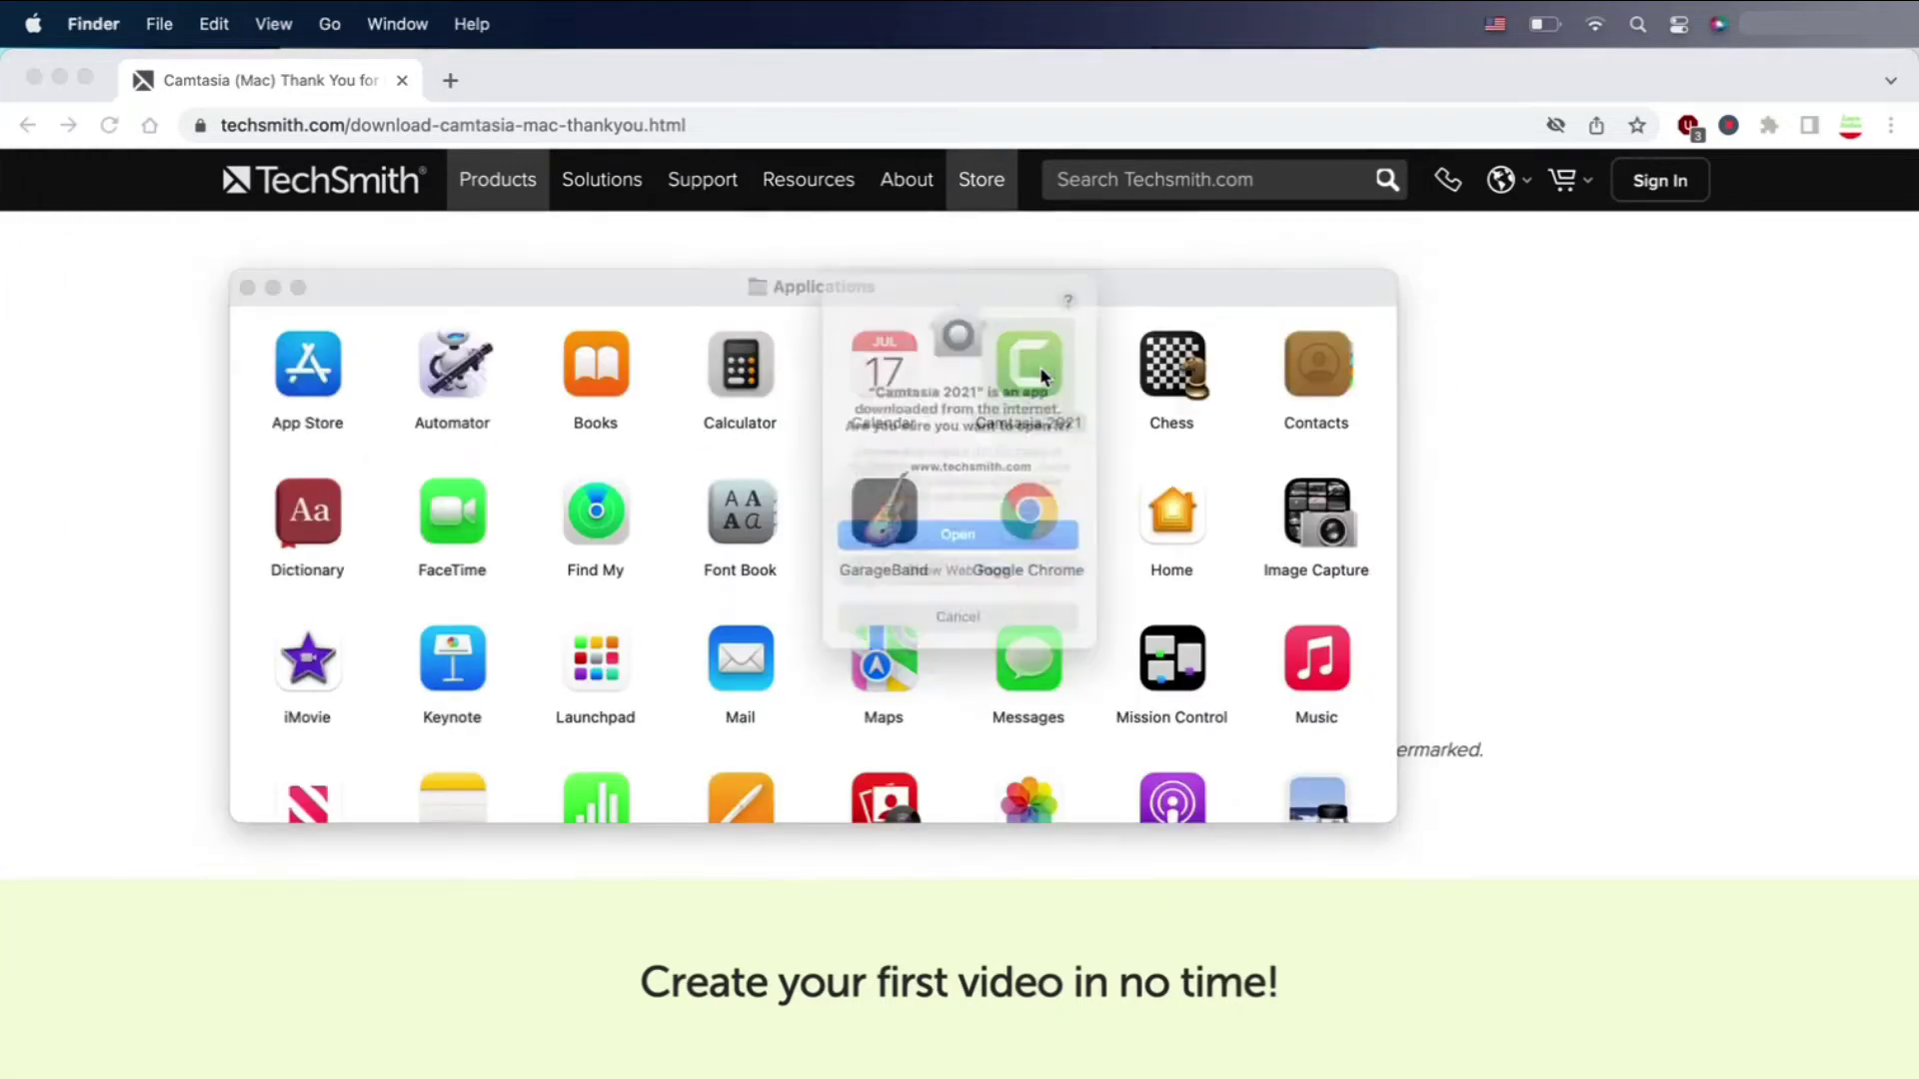
pyautogui.click(1020, 552)
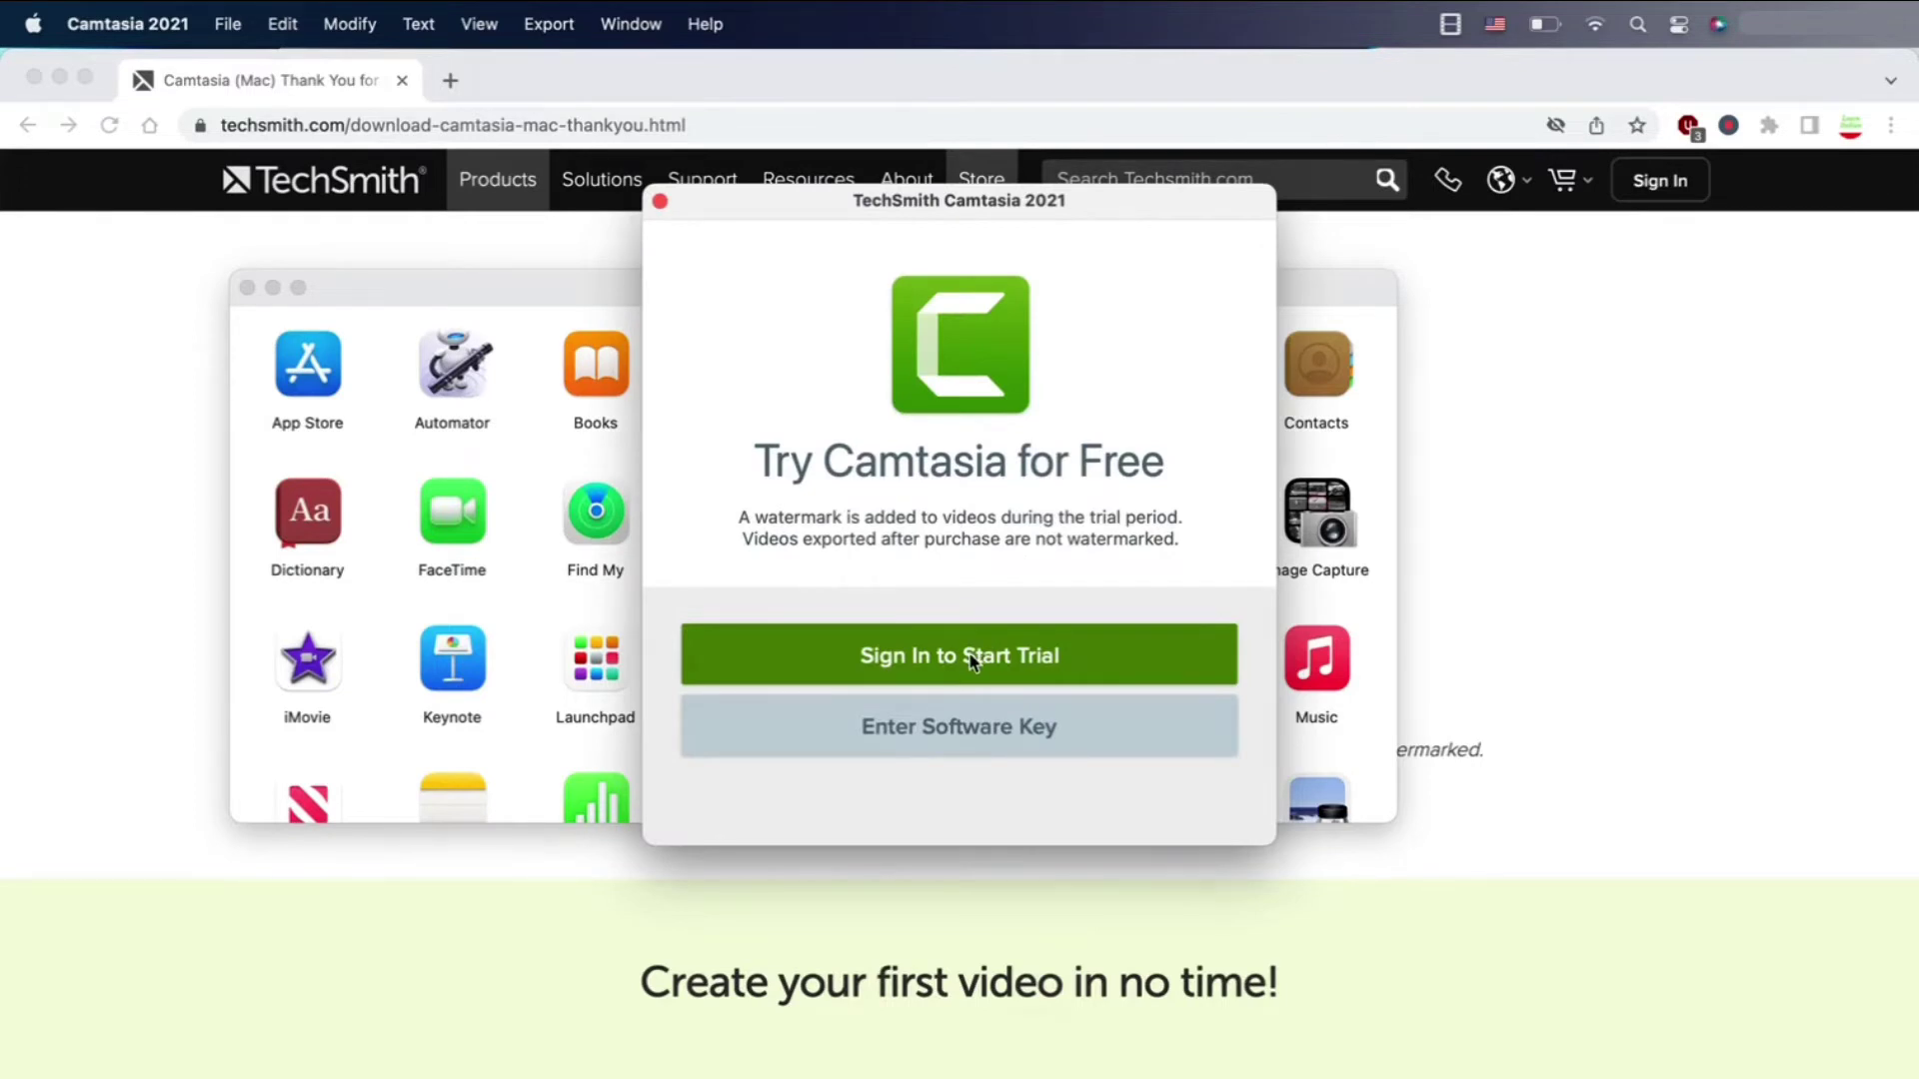
# - Sign in to the TechSmith account and activate Camtasia with the license key found there
pyautogui.click(969, 659)
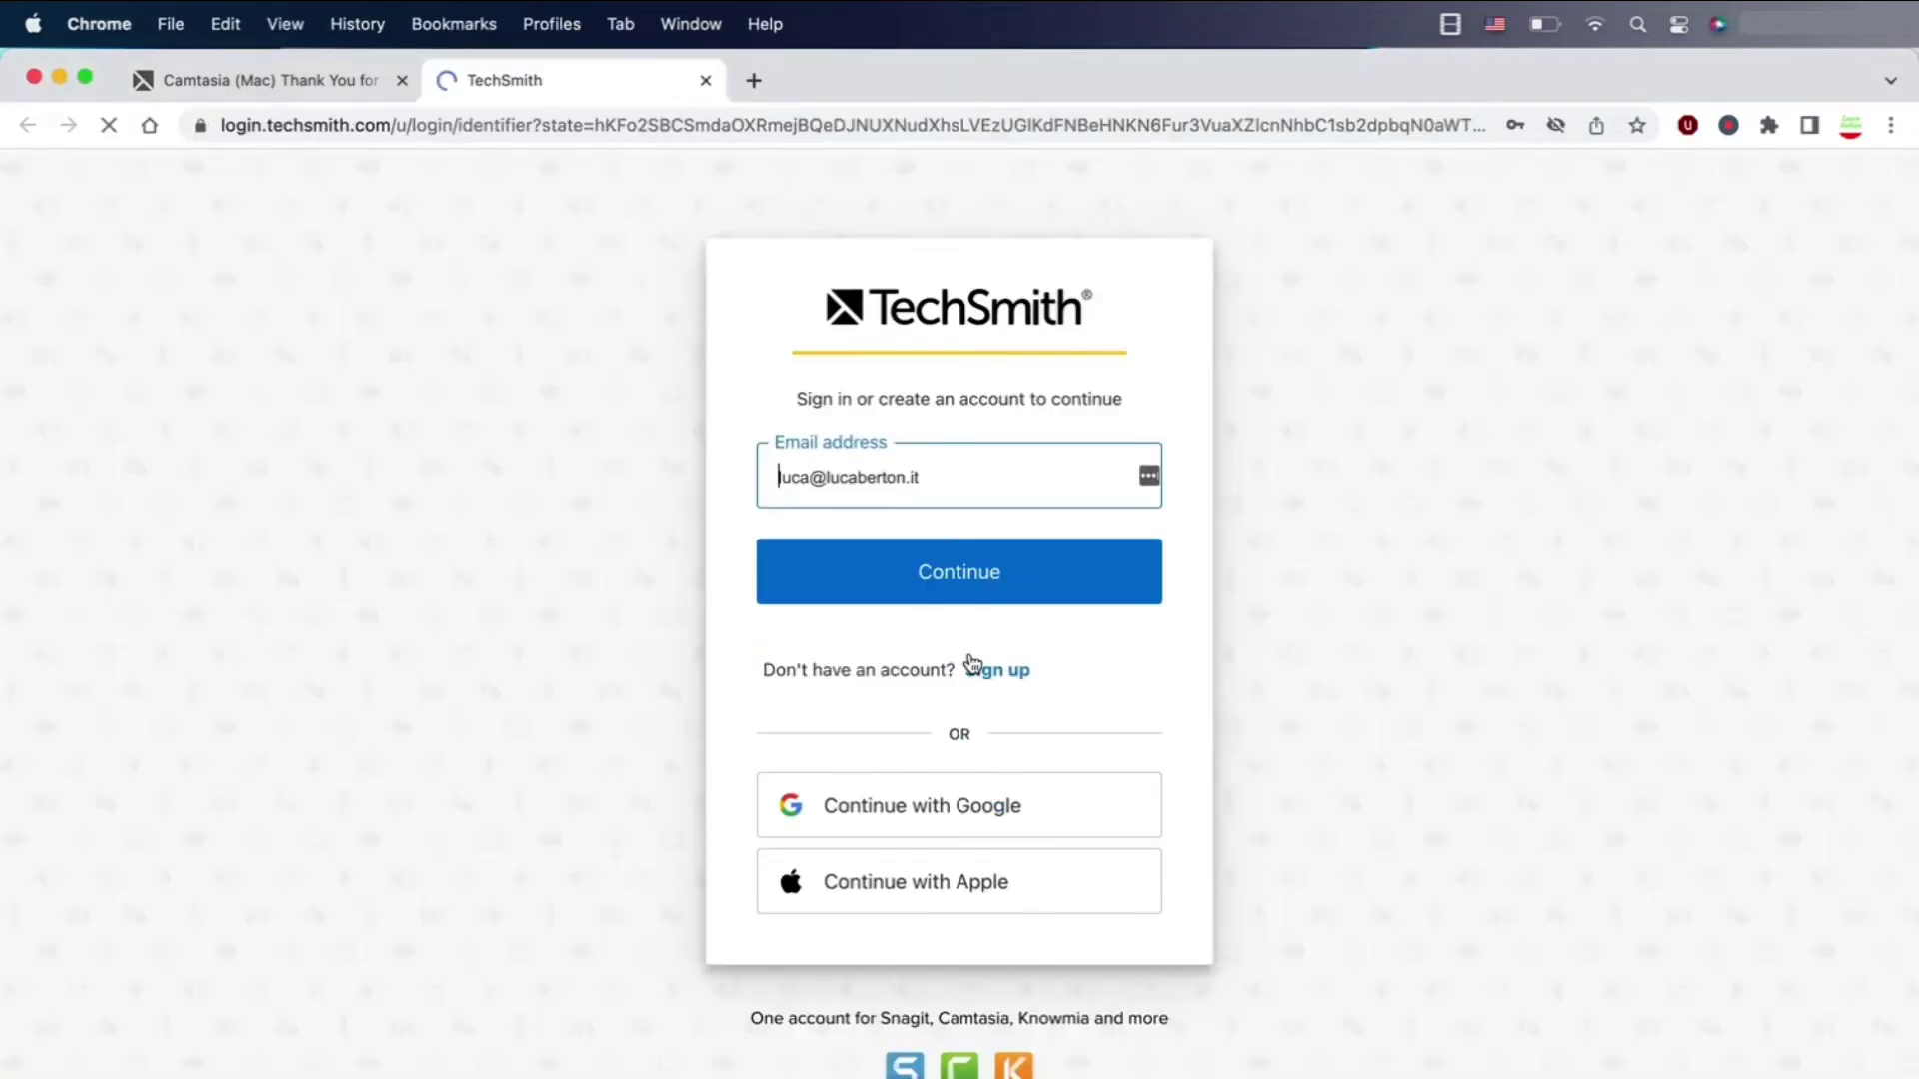
pyautogui.click(984, 594)
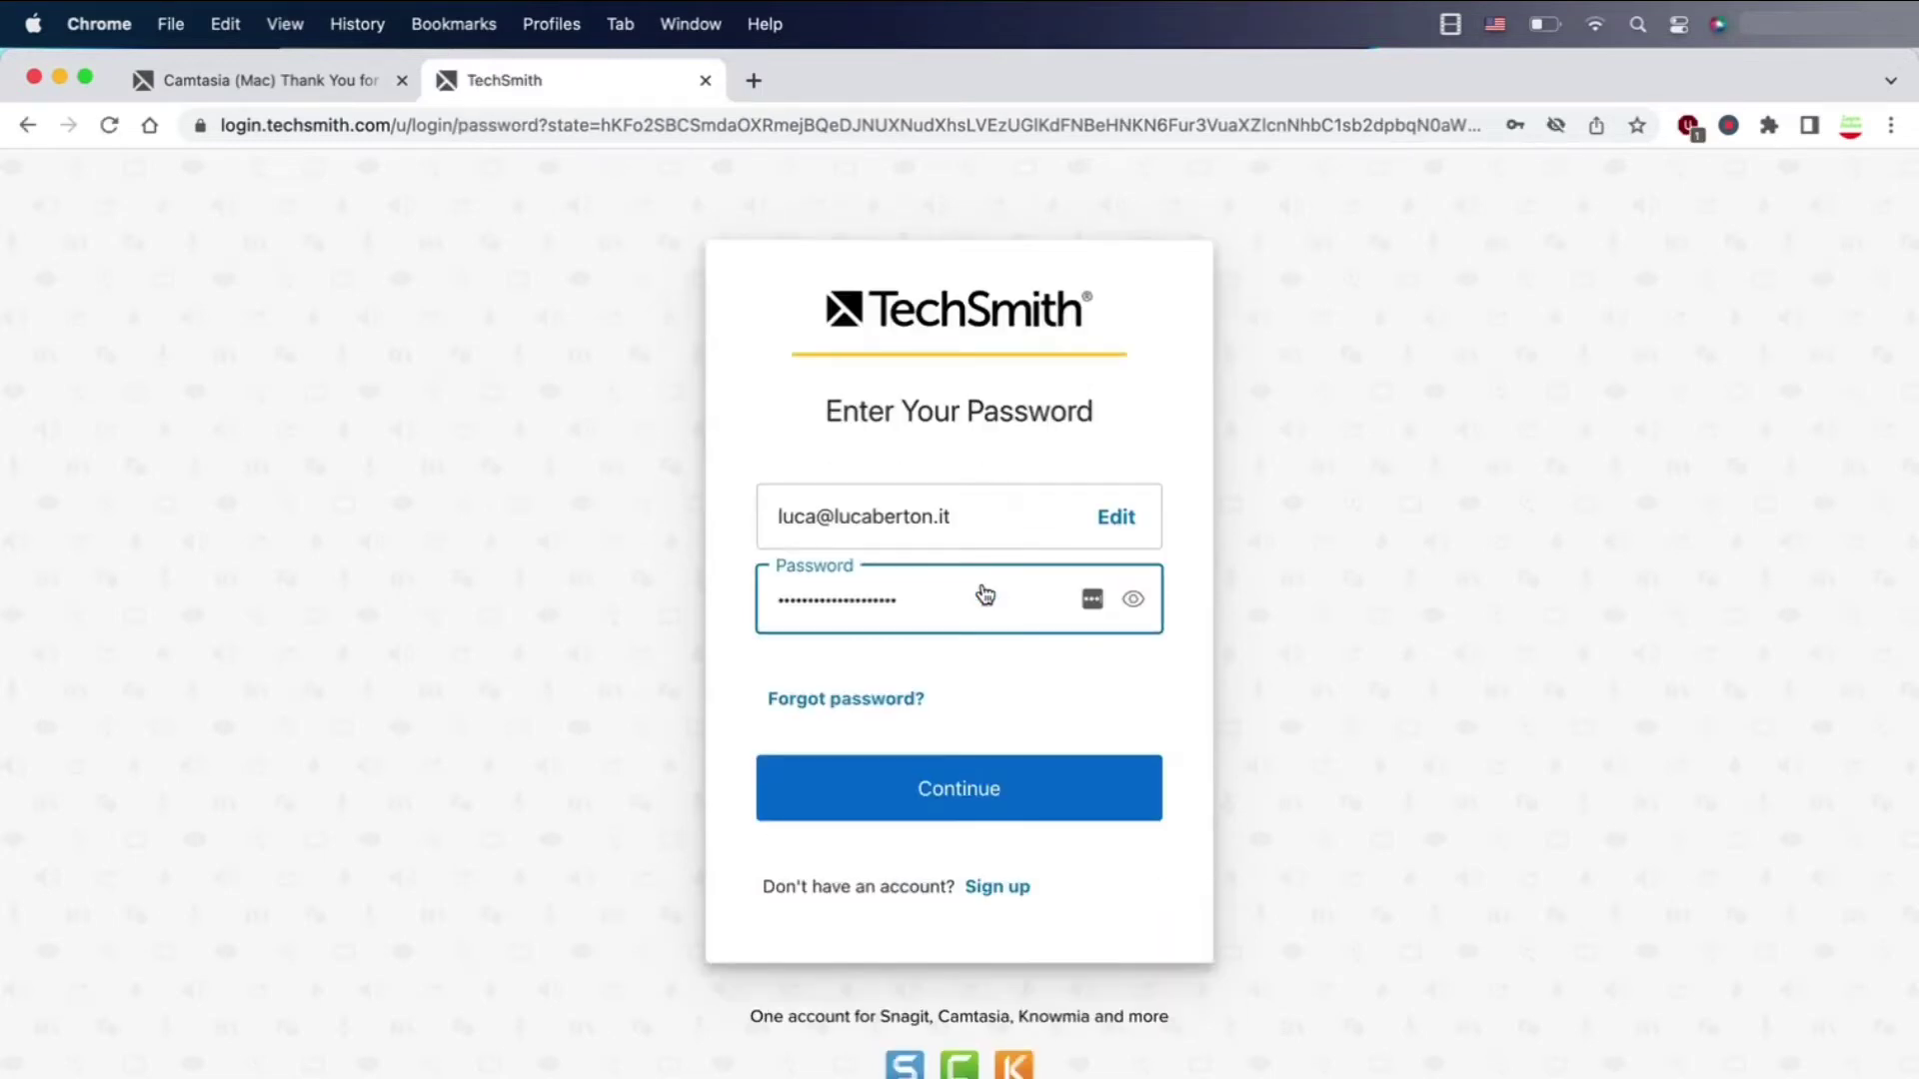
pyautogui.click(958, 781)
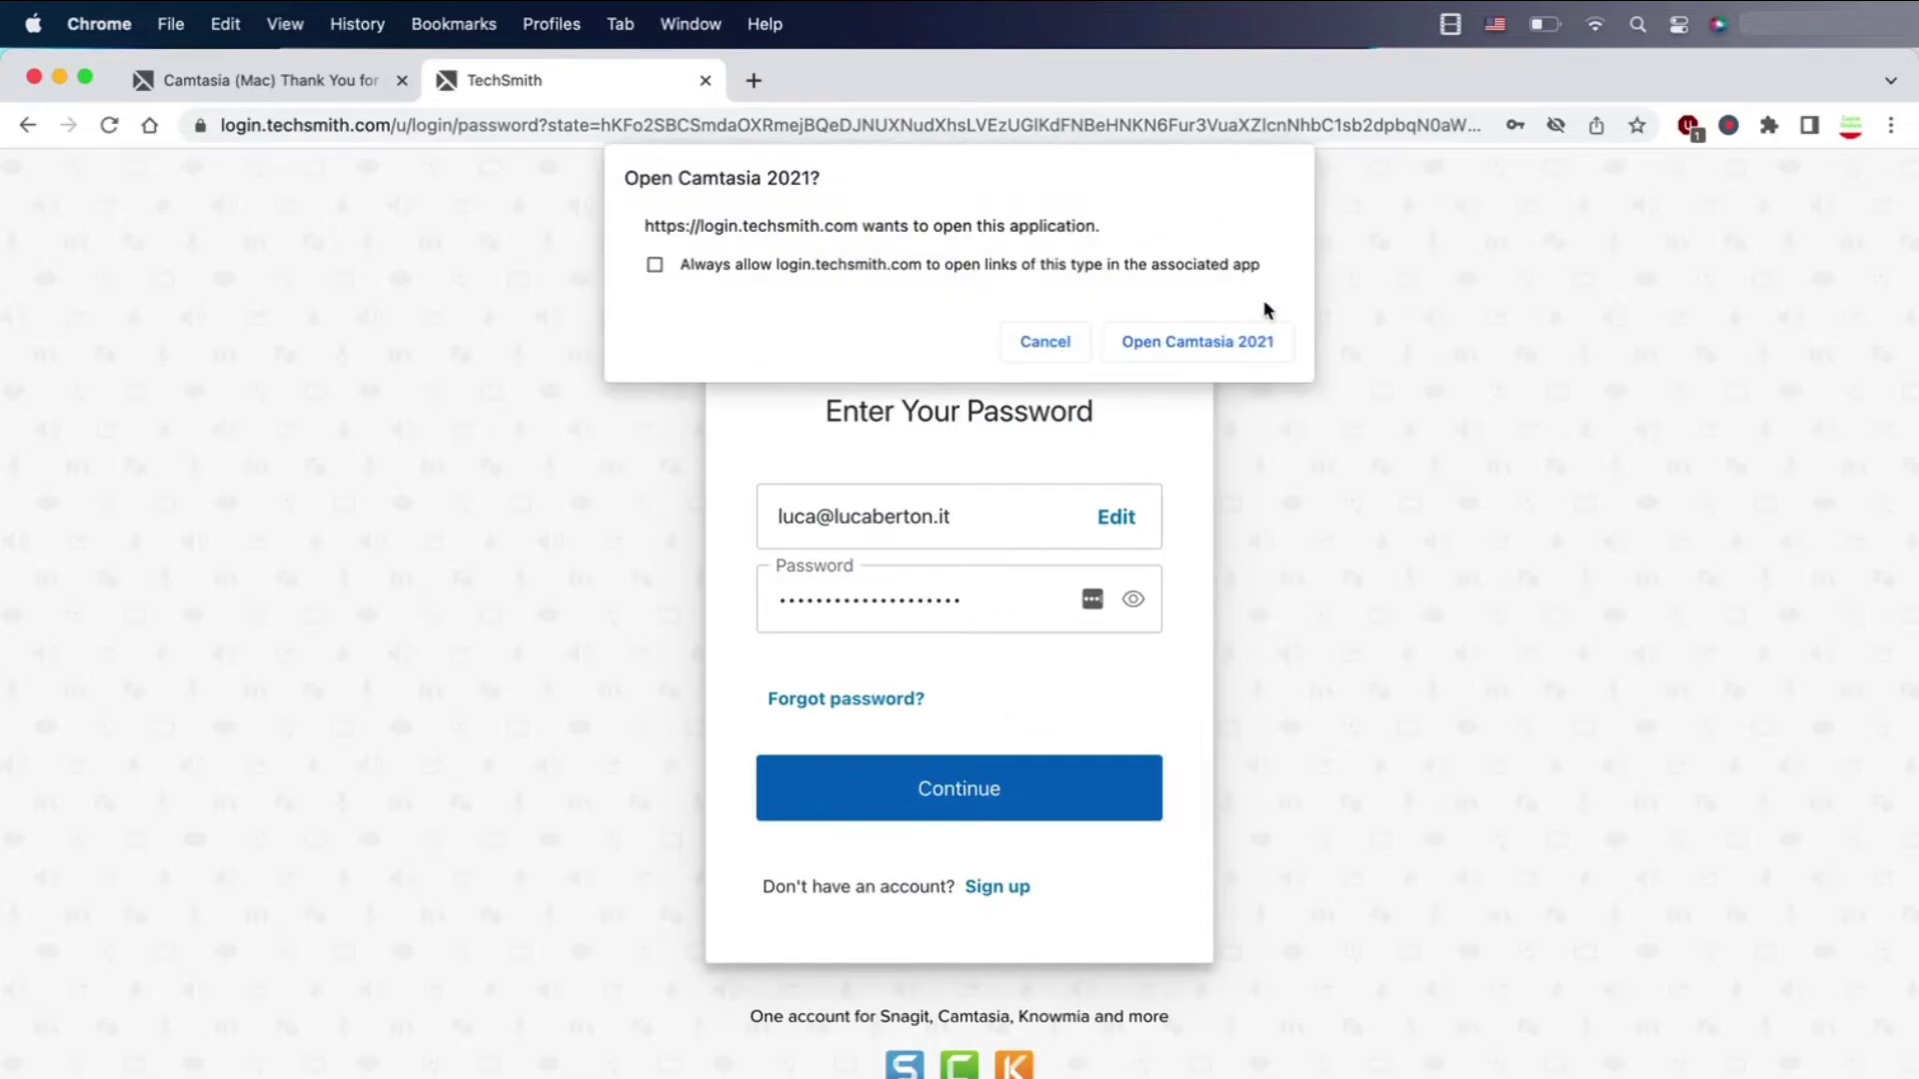
pyautogui.click(1246, 342)
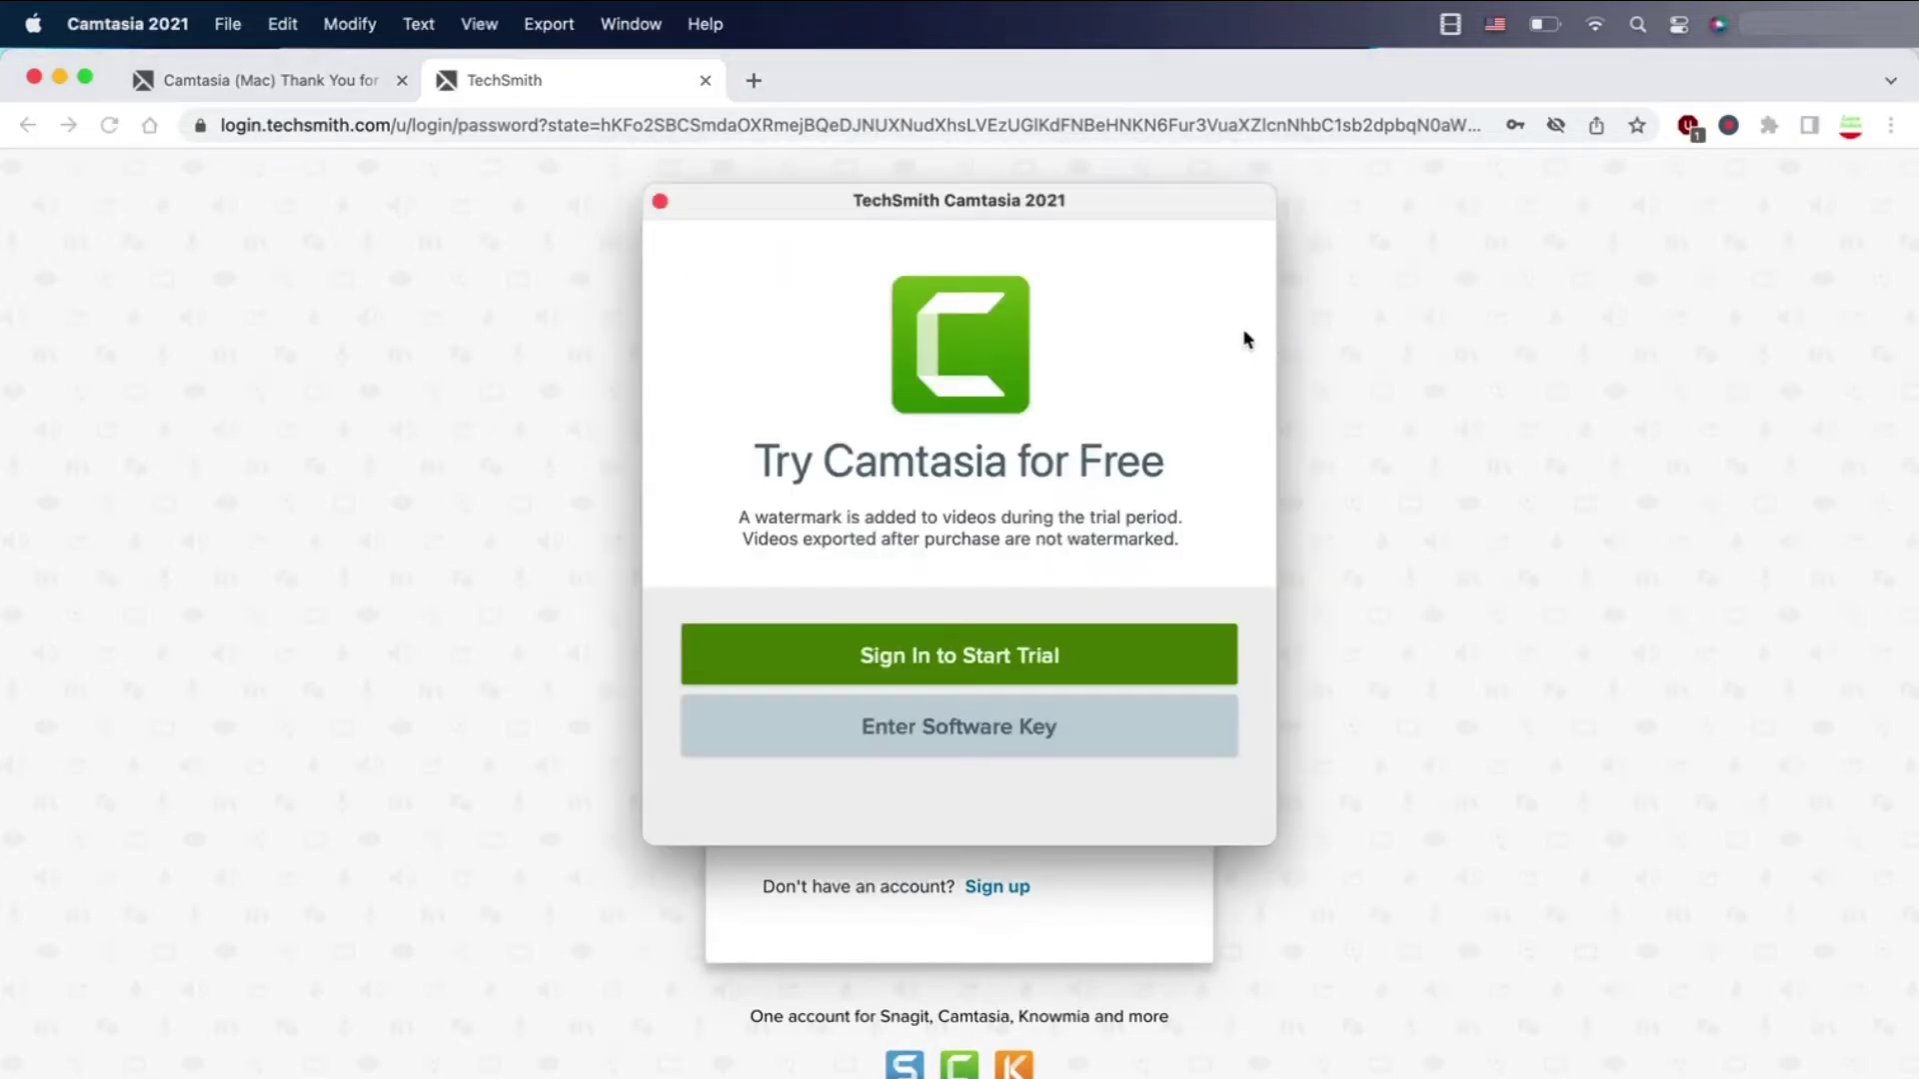
pyautogui.click(1074, 380)
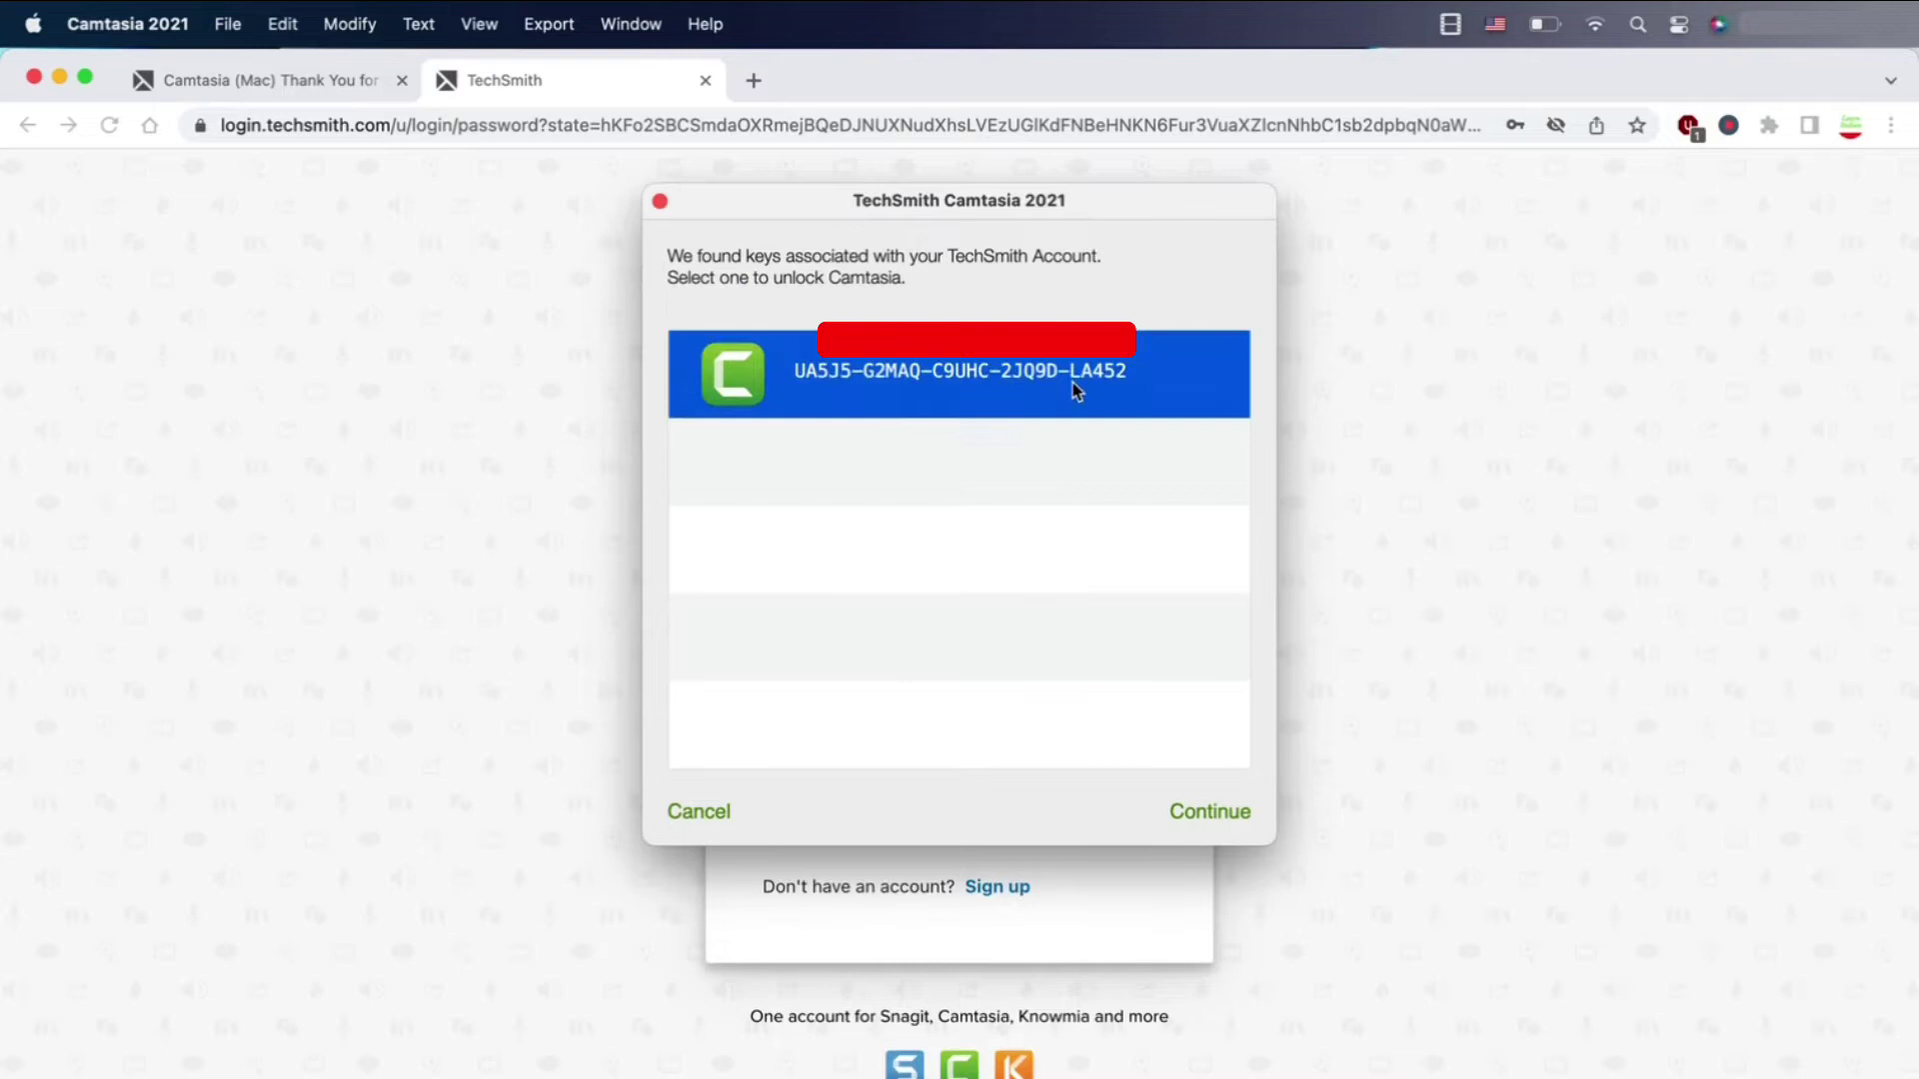
pyautogui.click(1205, 819)
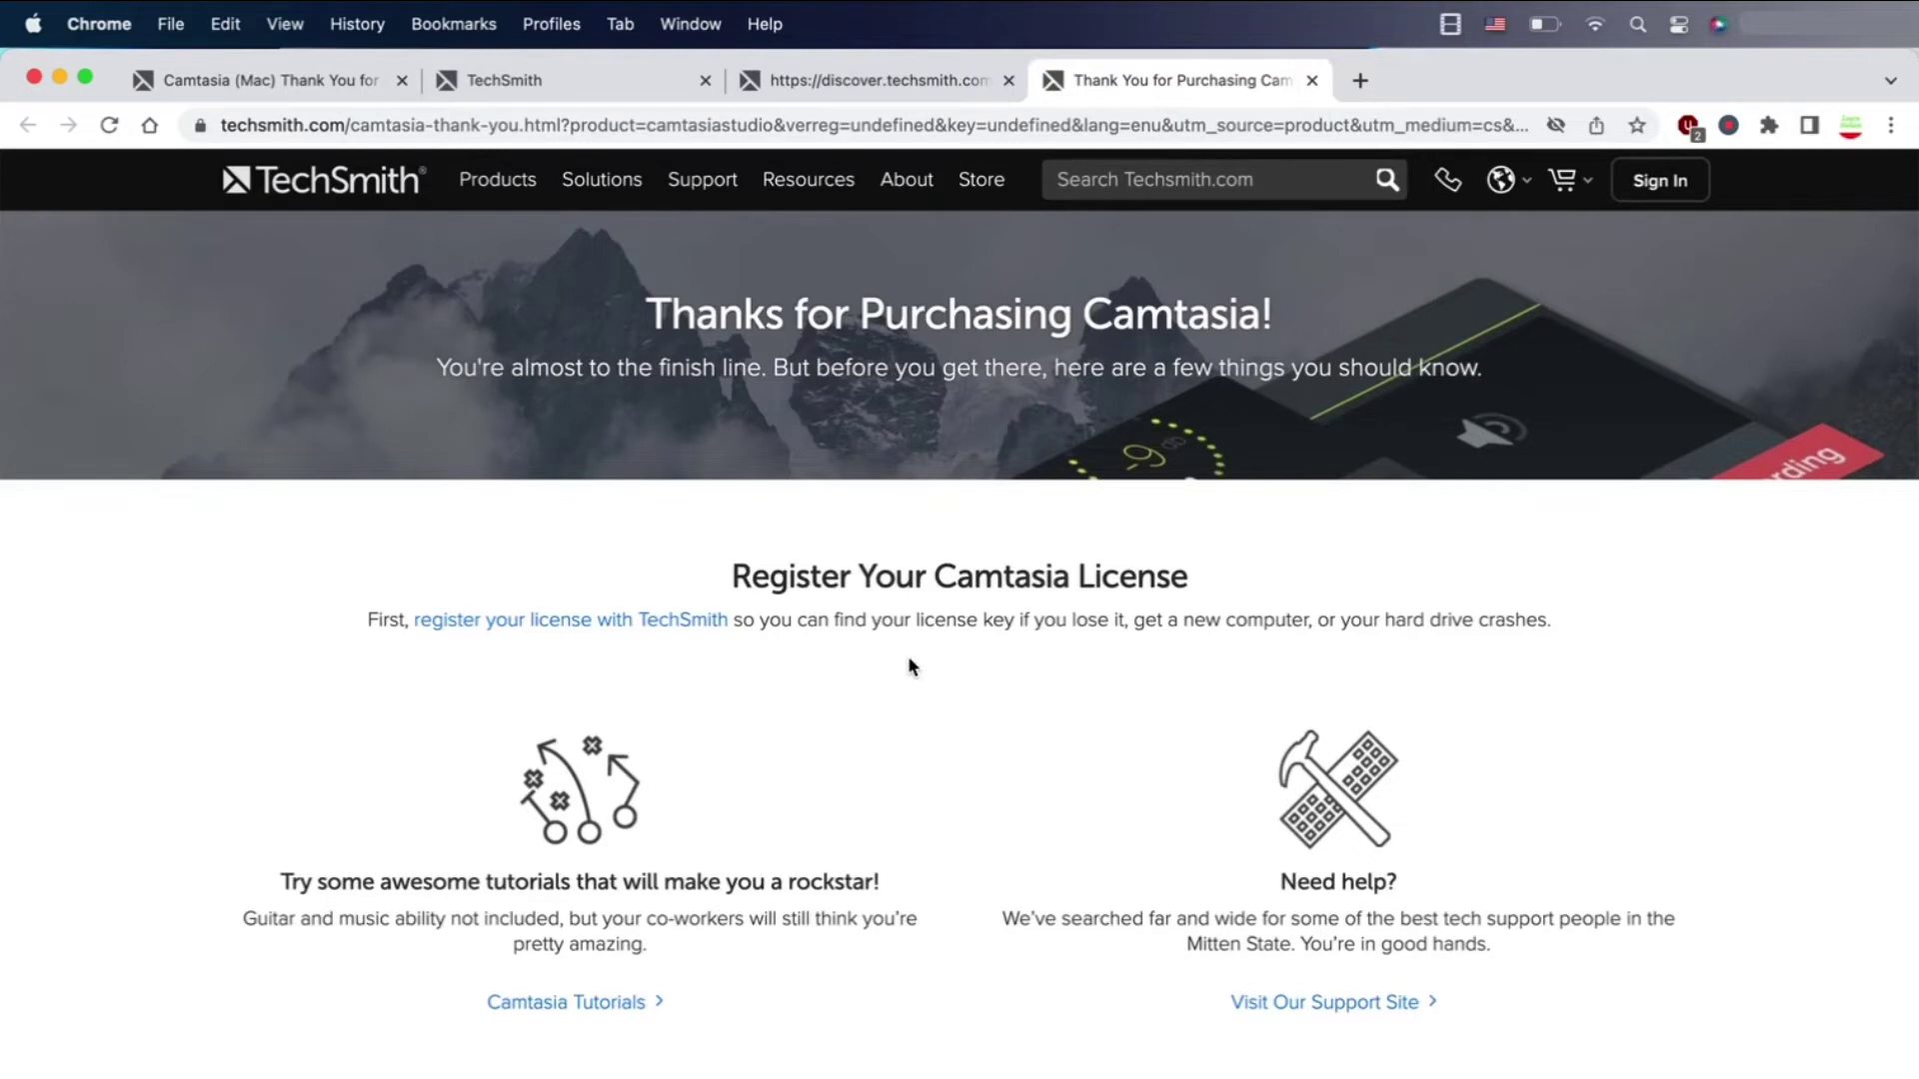
# - Open the software registration page and scroll through the Maximum Number of Activations Reached instructions
pyautogui.scroll(-1, 909, 662)
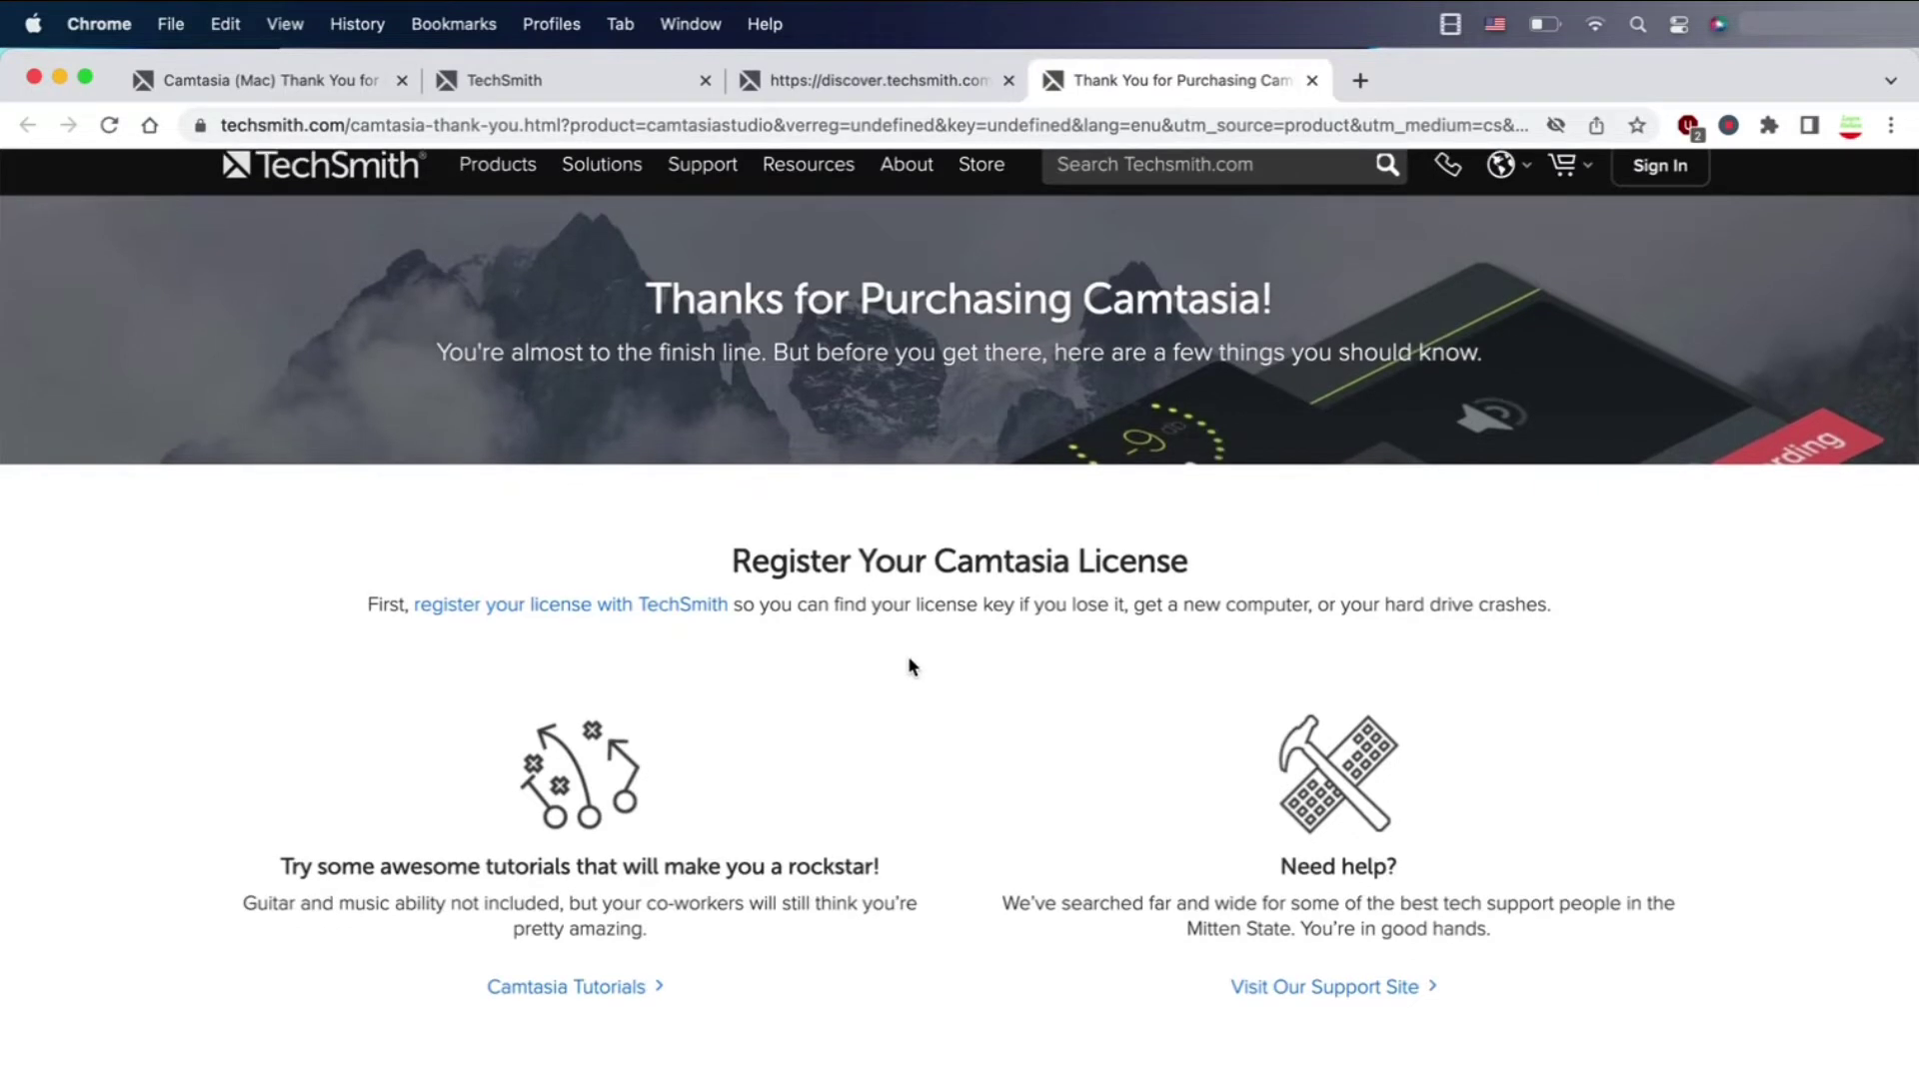
pyautogui.scroll(-1, 909, 658)
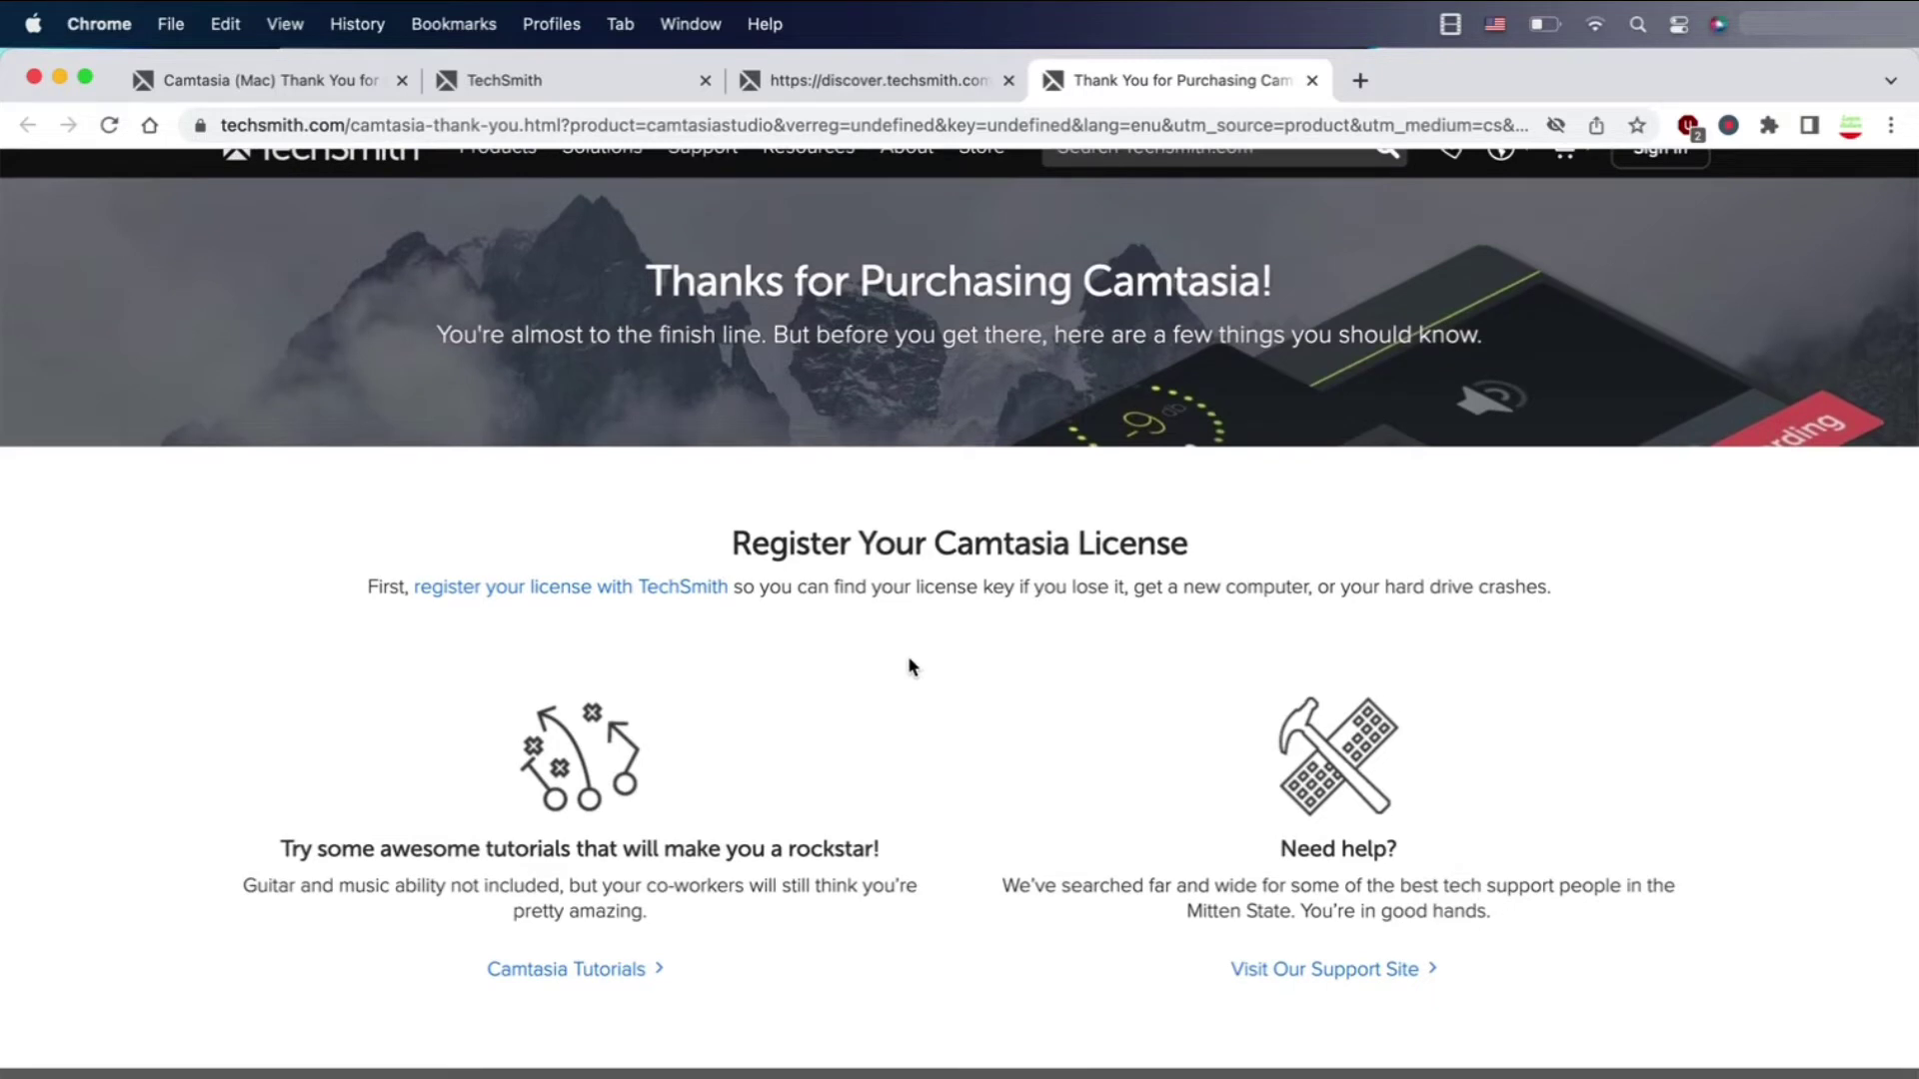
pyautogui.scroll(1, 908, 659)
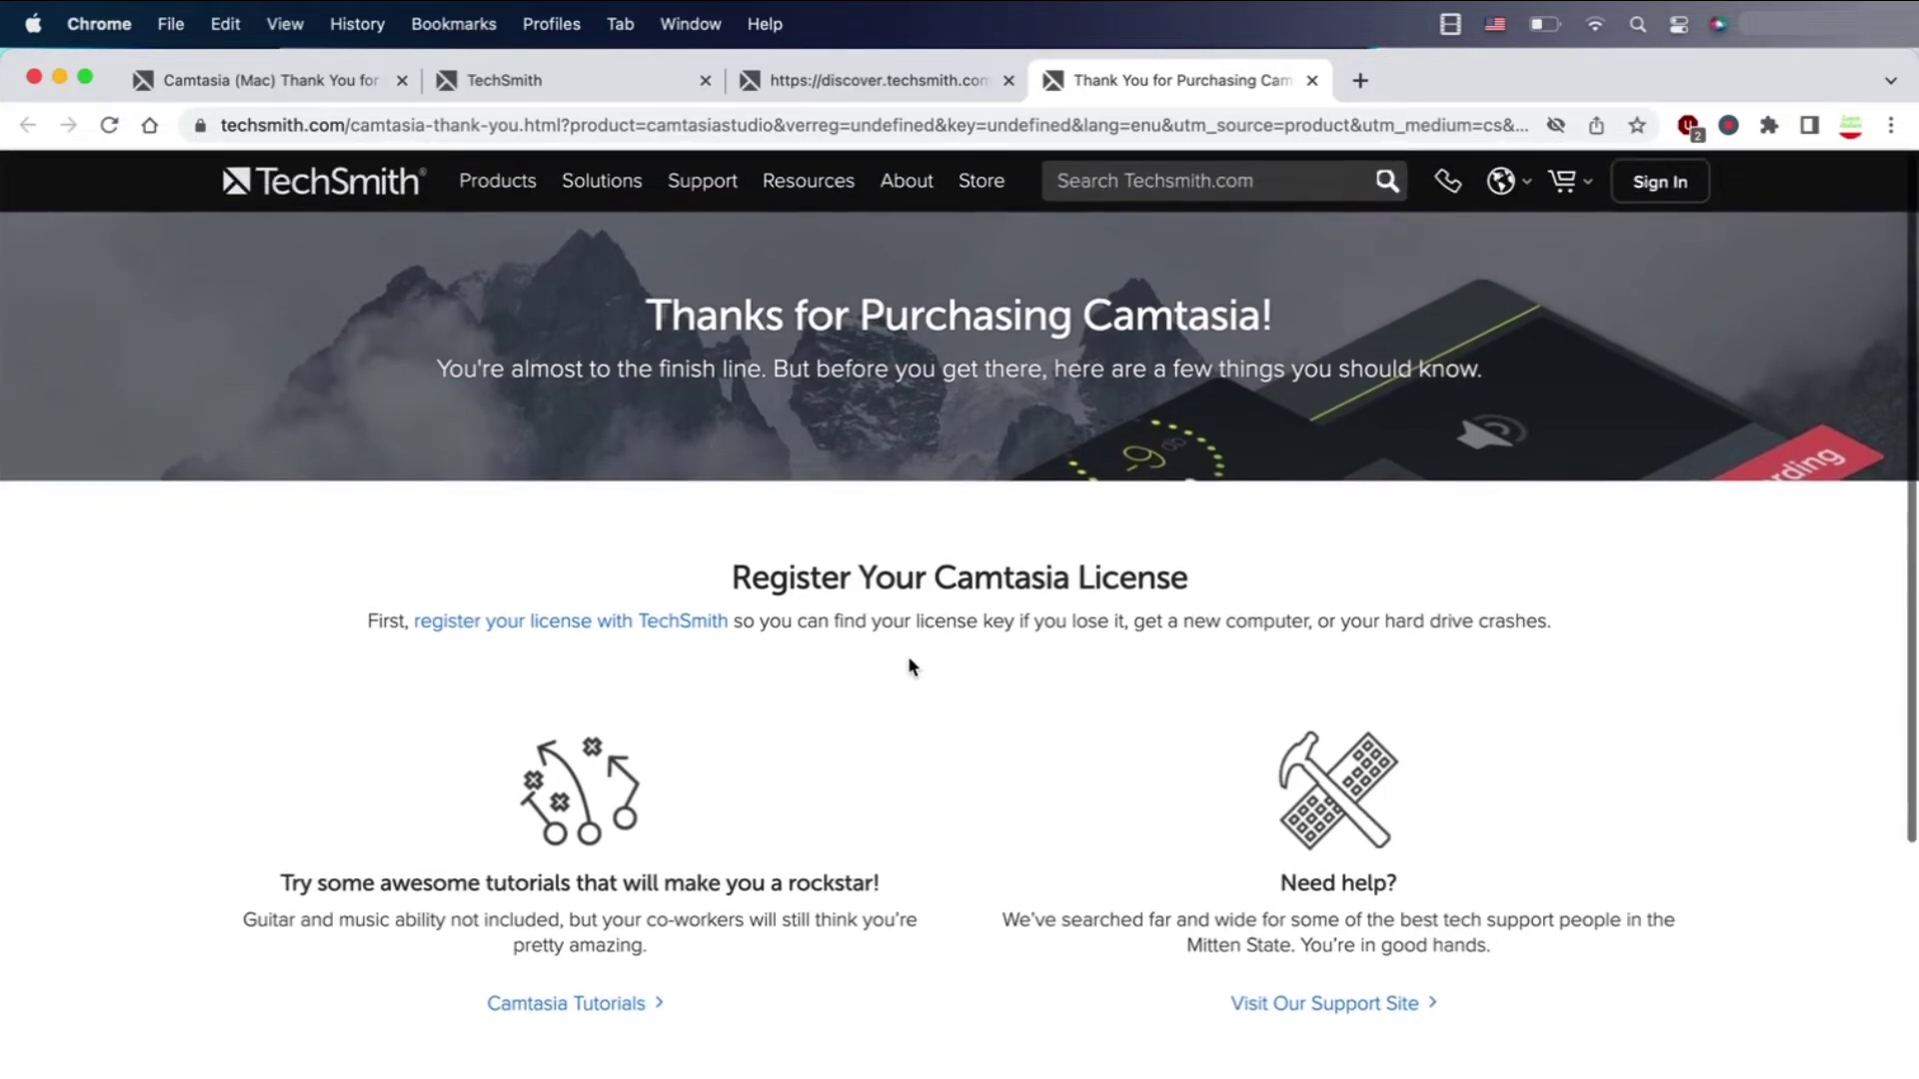
pyautogui.click(700, 619)
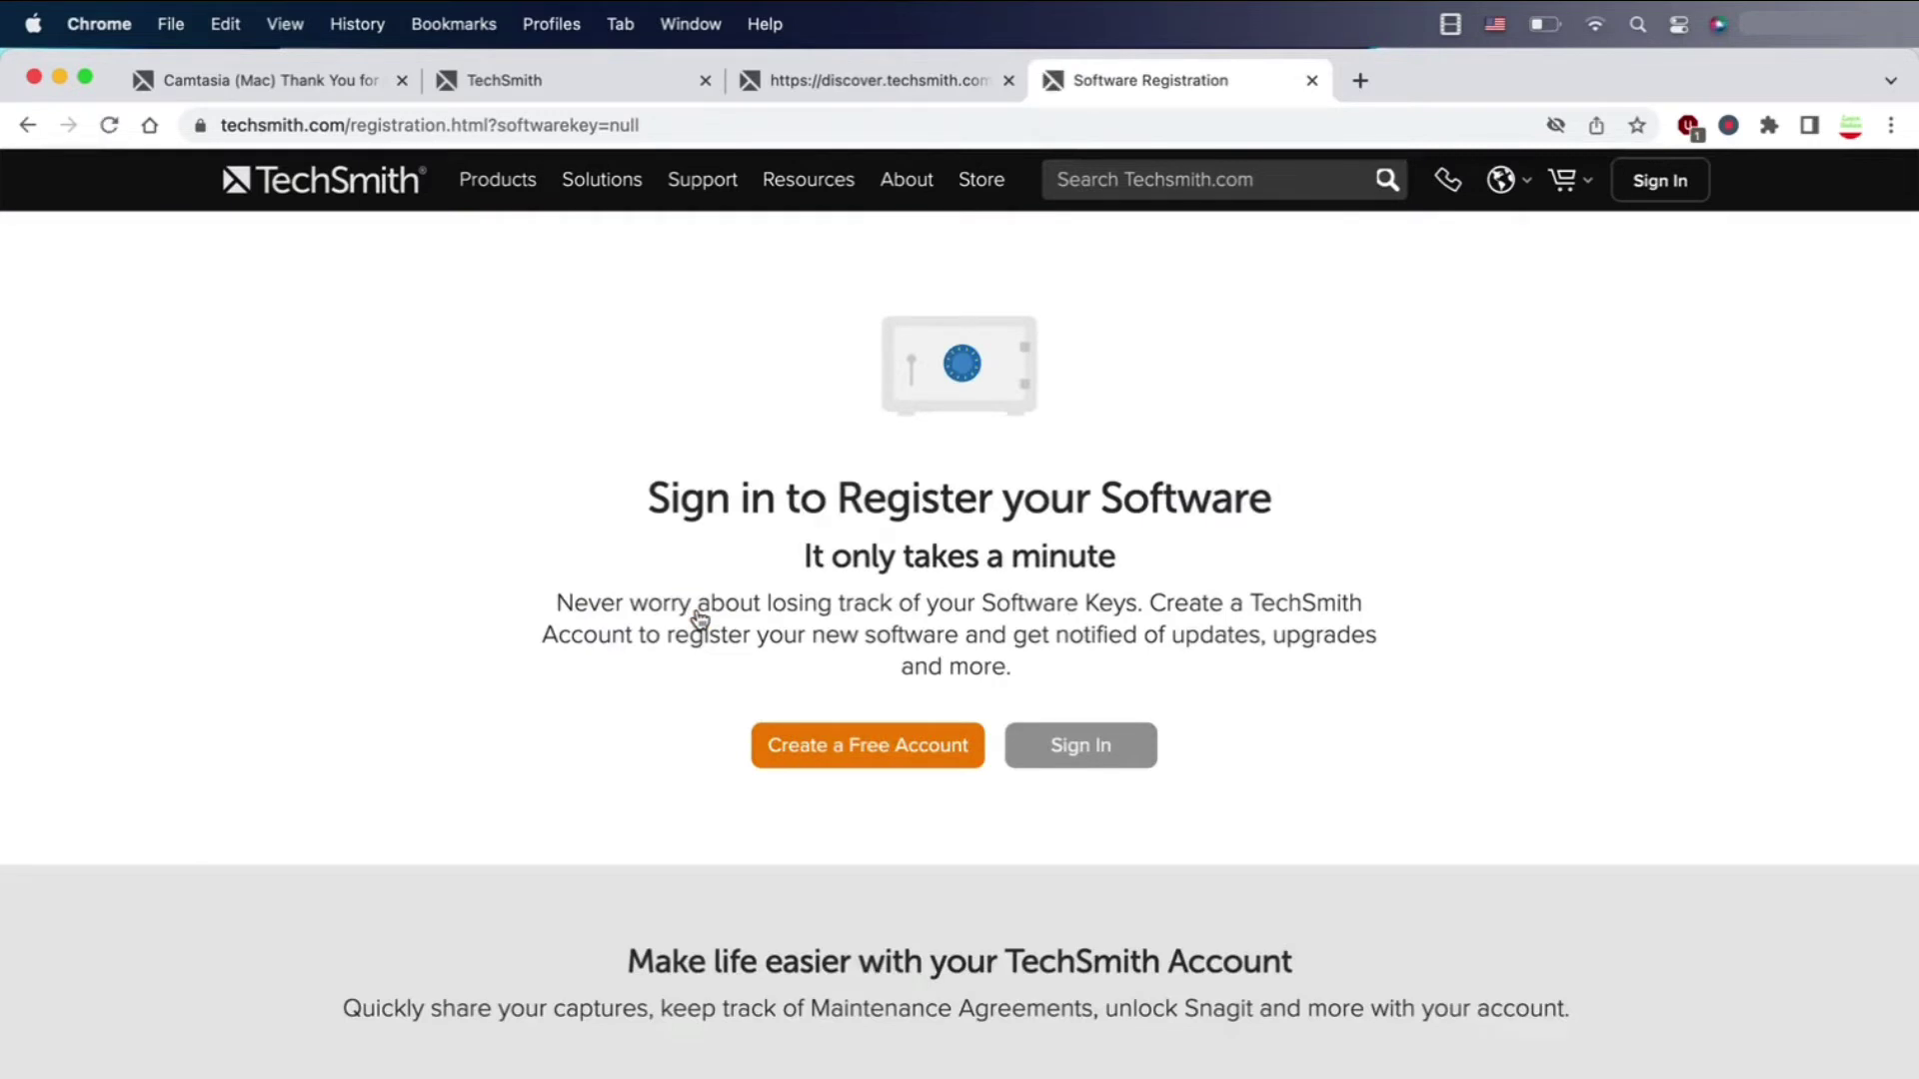
pyautogui.scroll(-10, 700, 620)
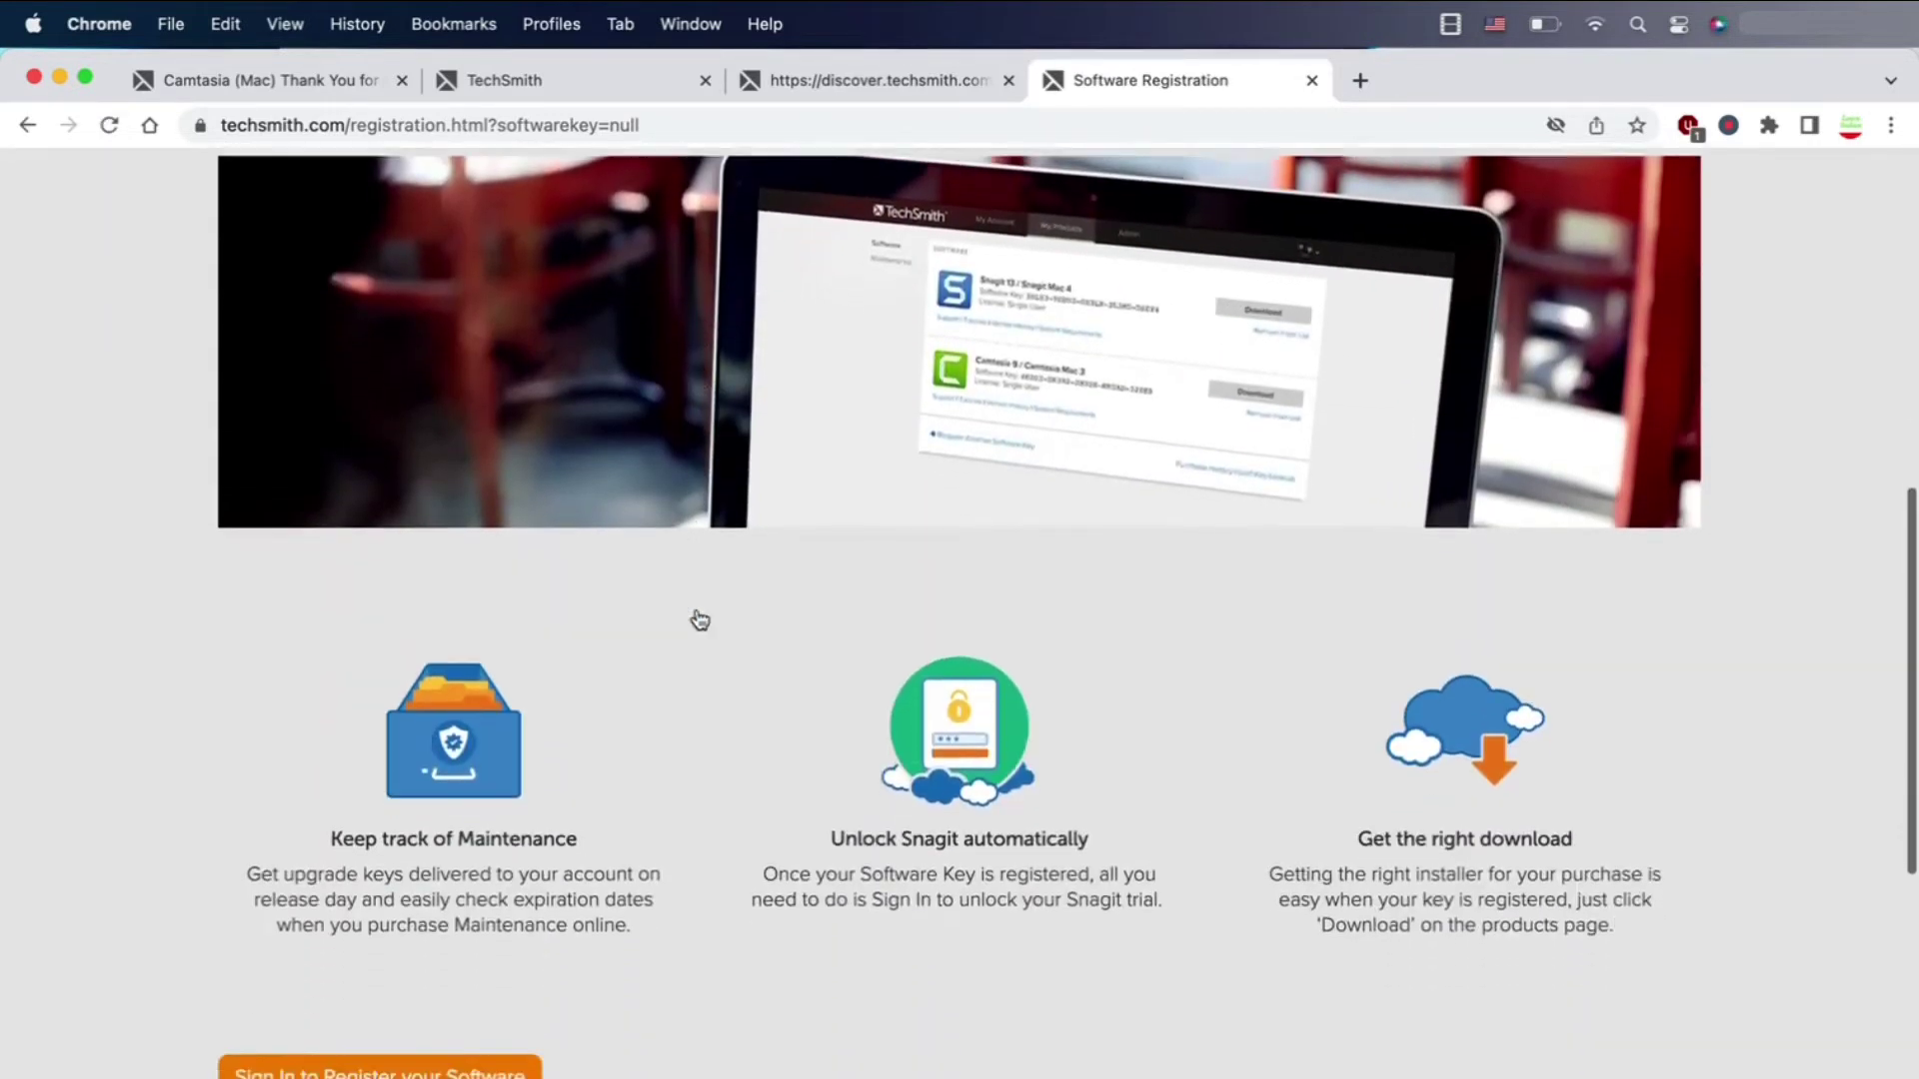
pyautogui.scroll(-3, 699, 620)
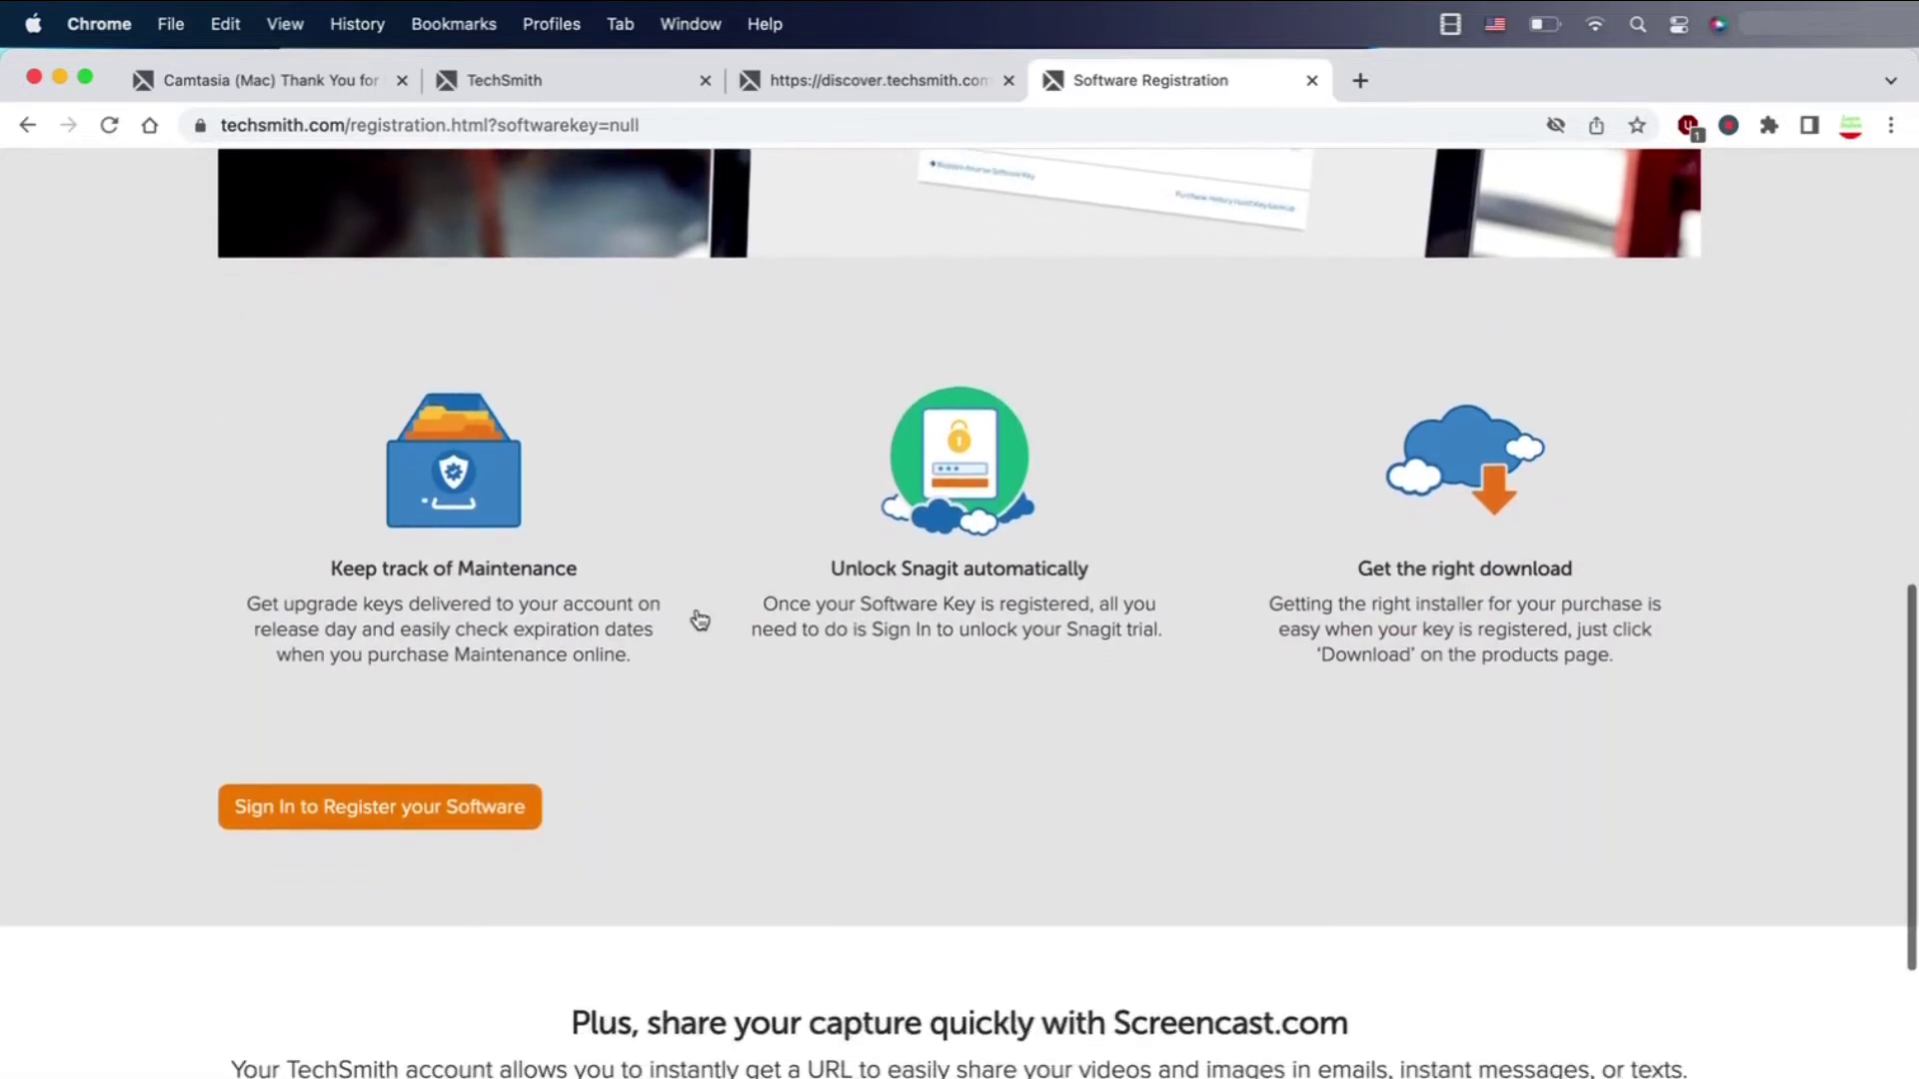
pyautogui.scroll(-5, 699, 619)
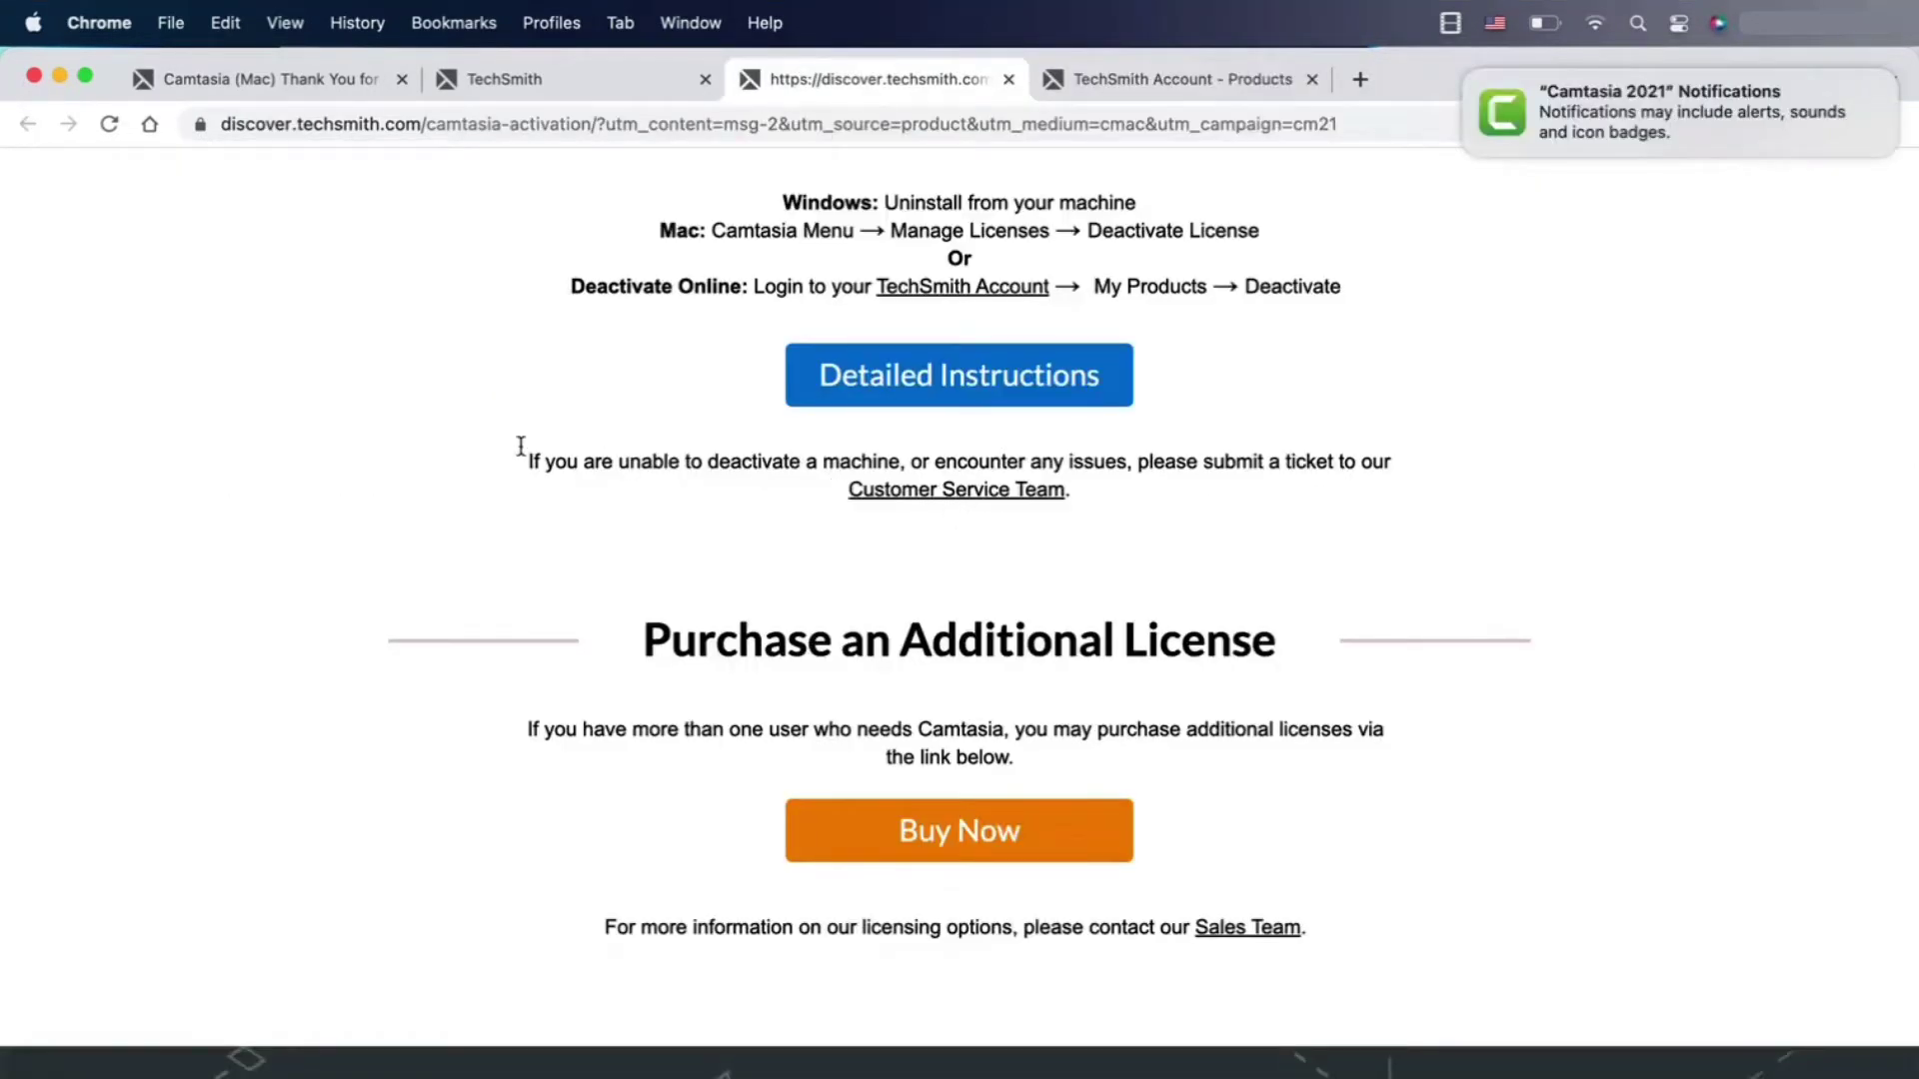
pyautogui.scroll(10, 315, 482)
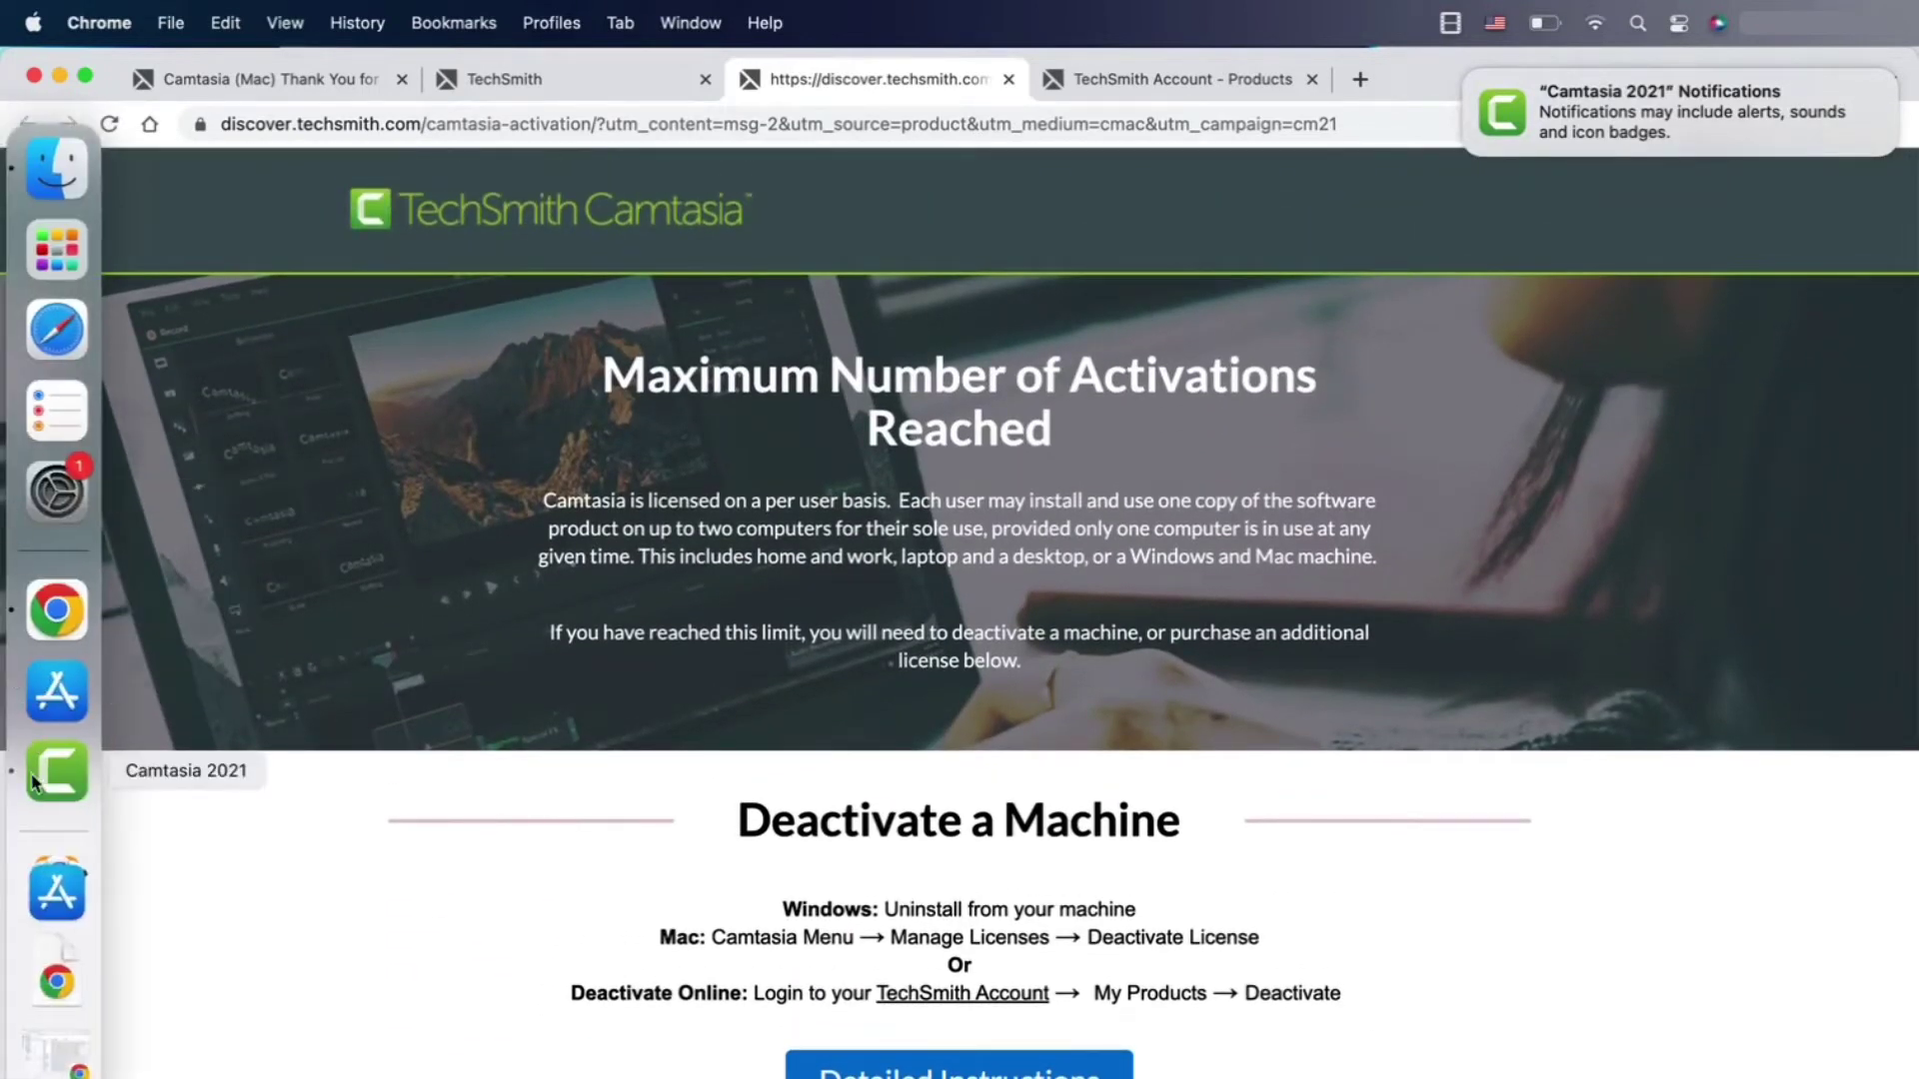
# - Return to Camtasia, turn on automatic update checks and allow its notifications
pyautogui.click(27, 771)
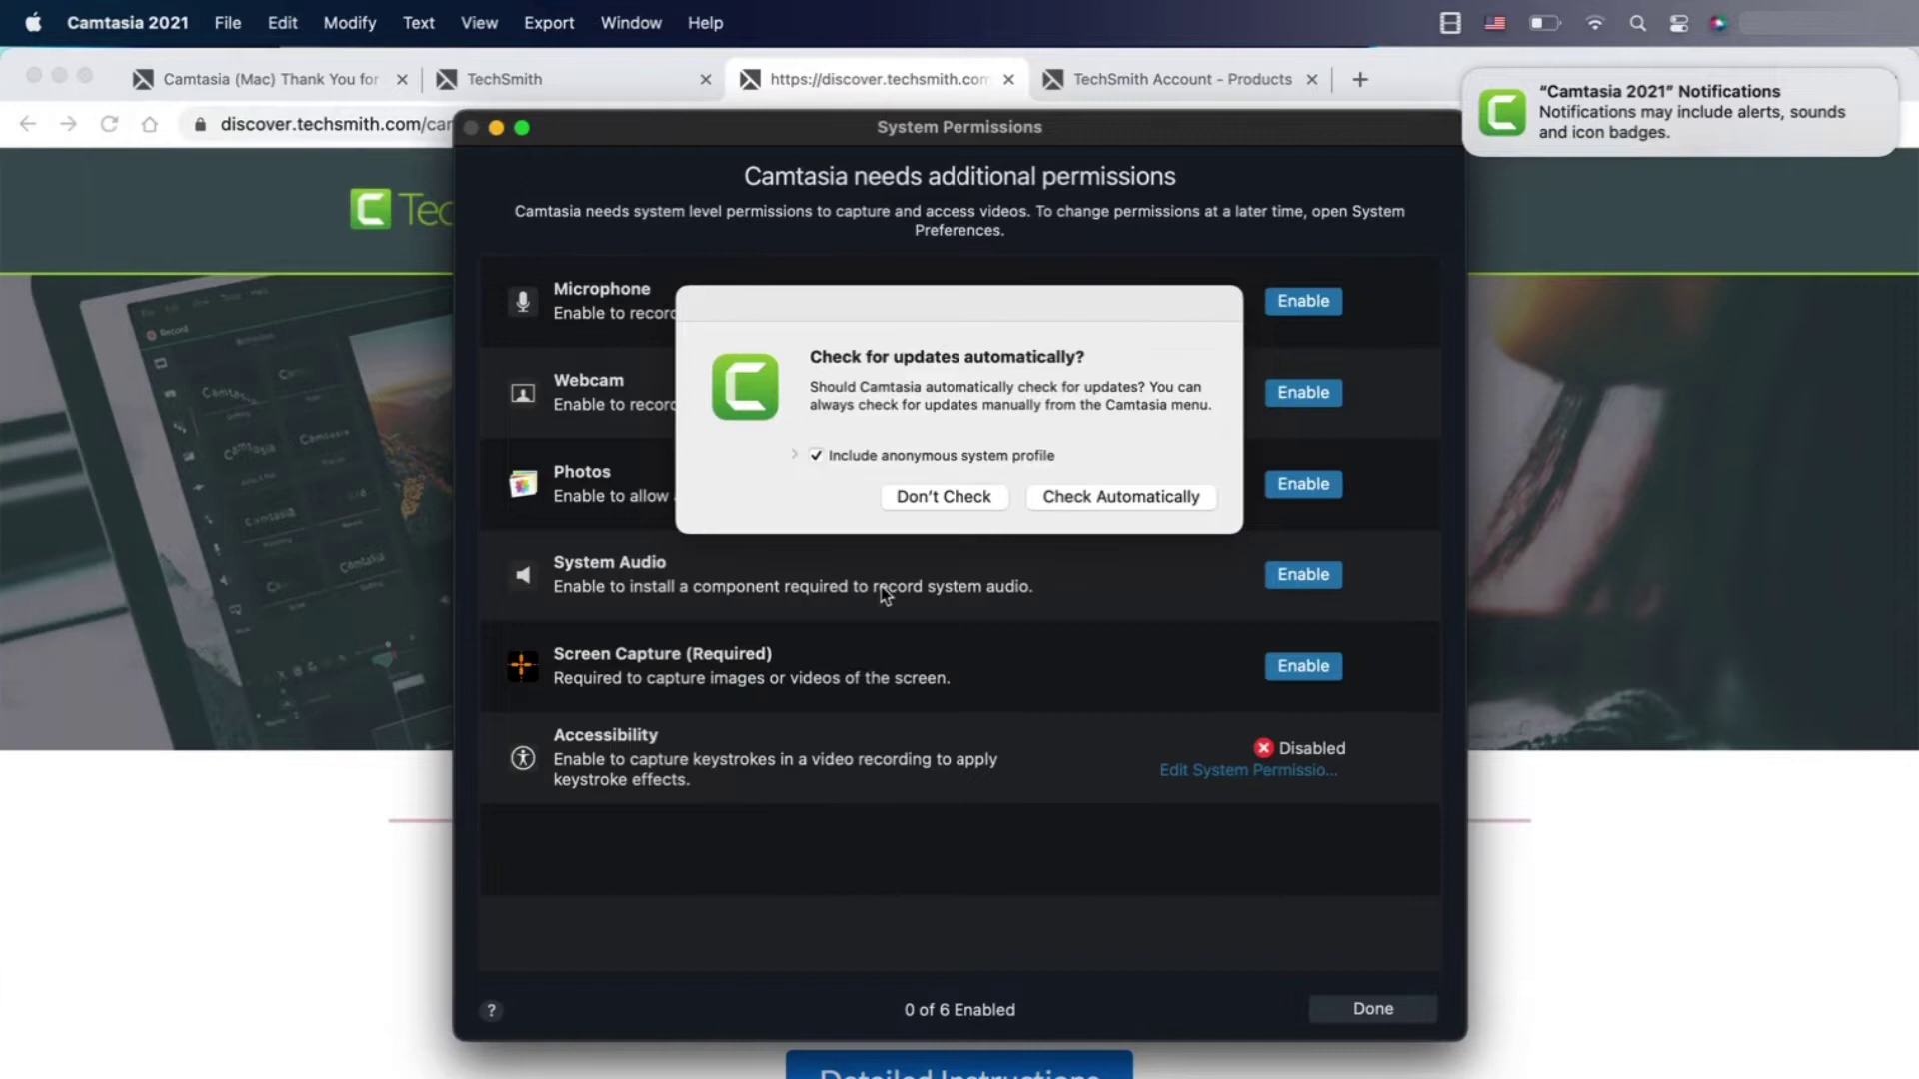
pyautogui.click(1106, 501)
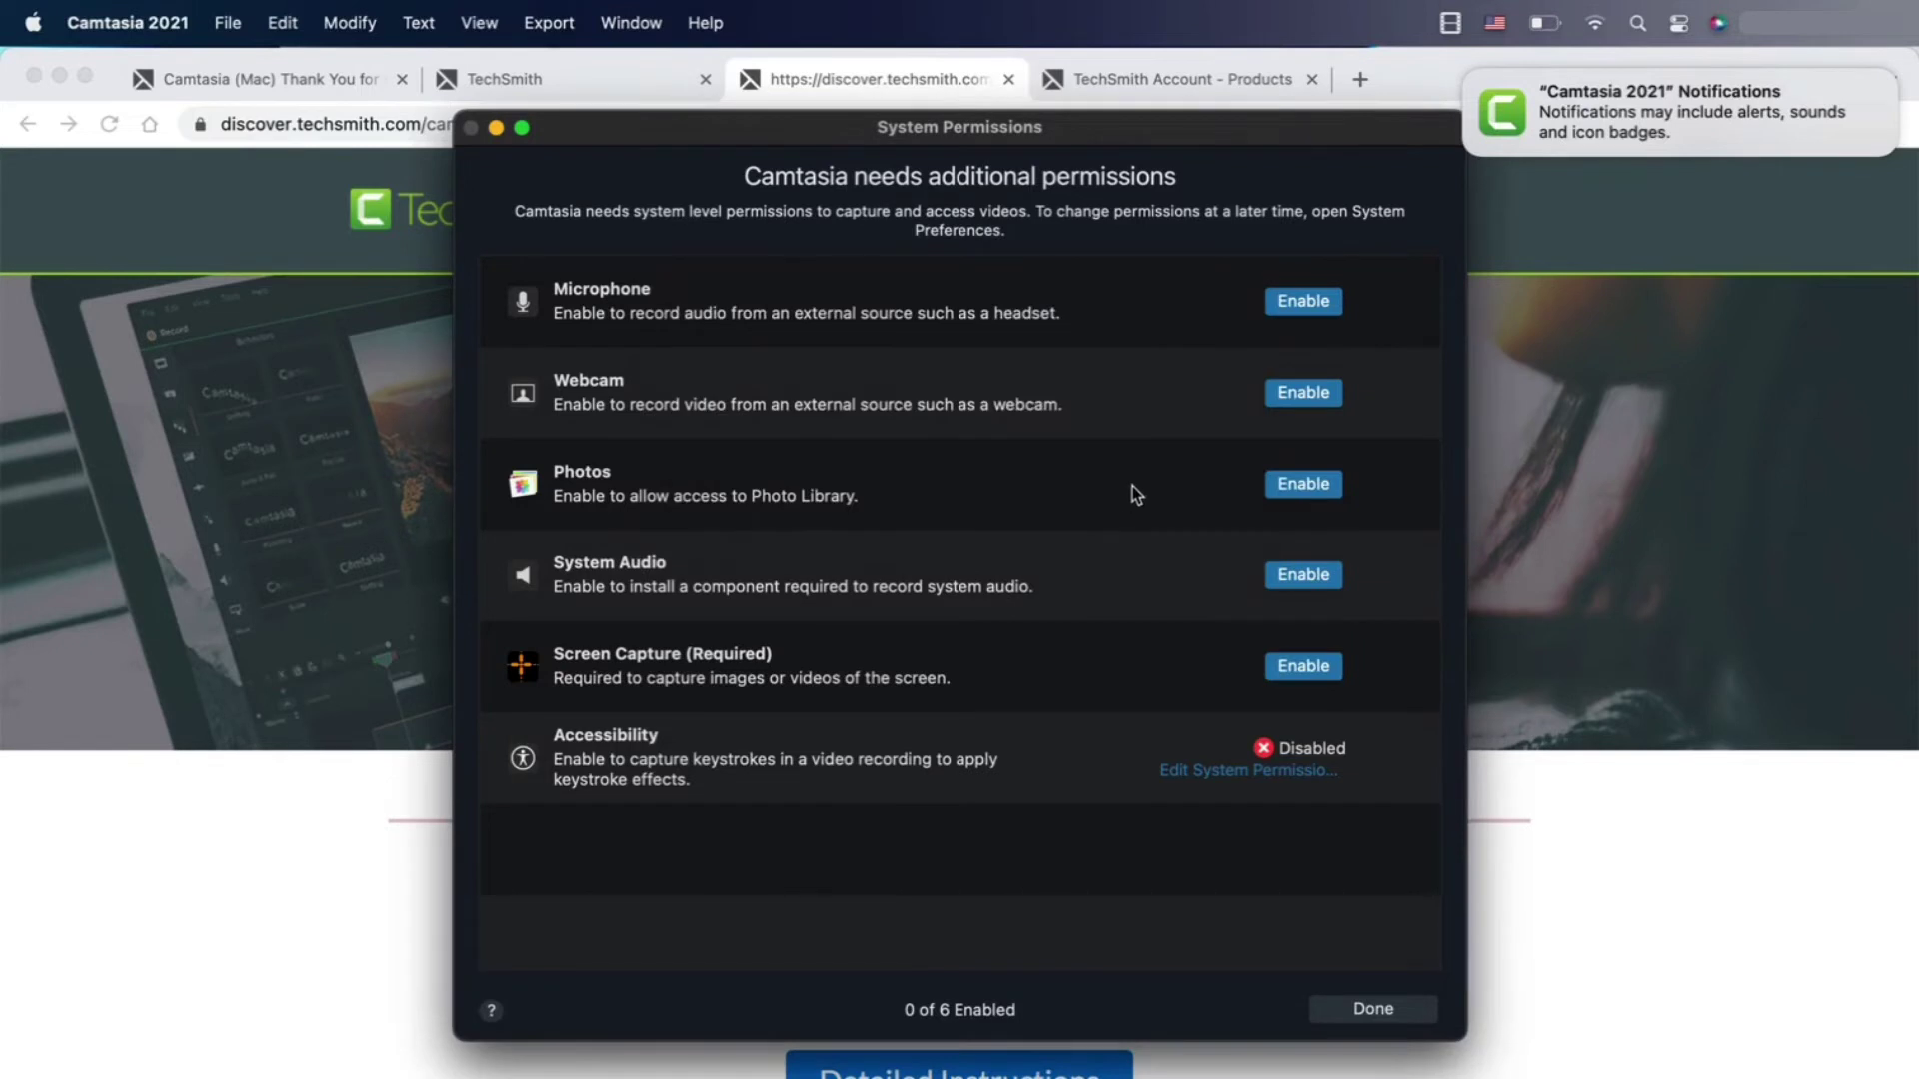
pyautogui.moveTo(1764, 148)
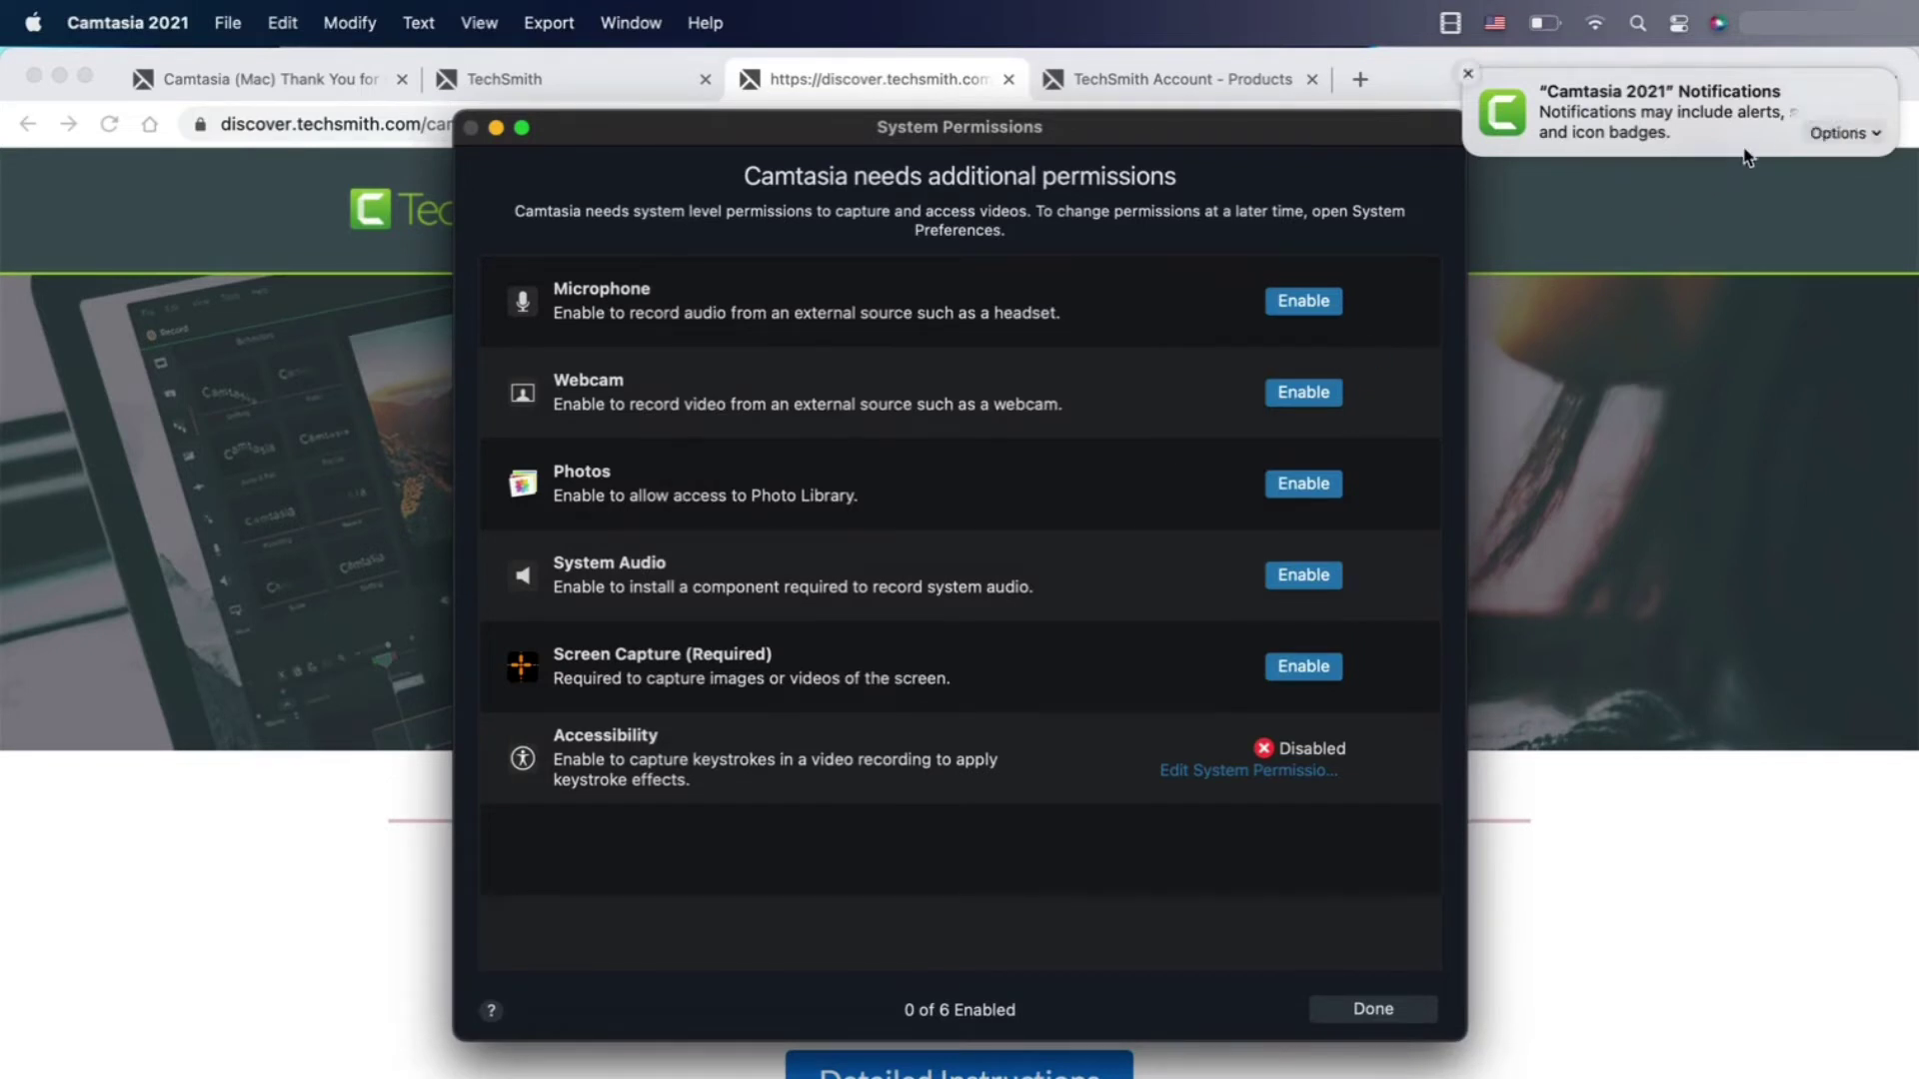
pyautogui.click(1839, 133)
pyautogui.click(1821, 158)
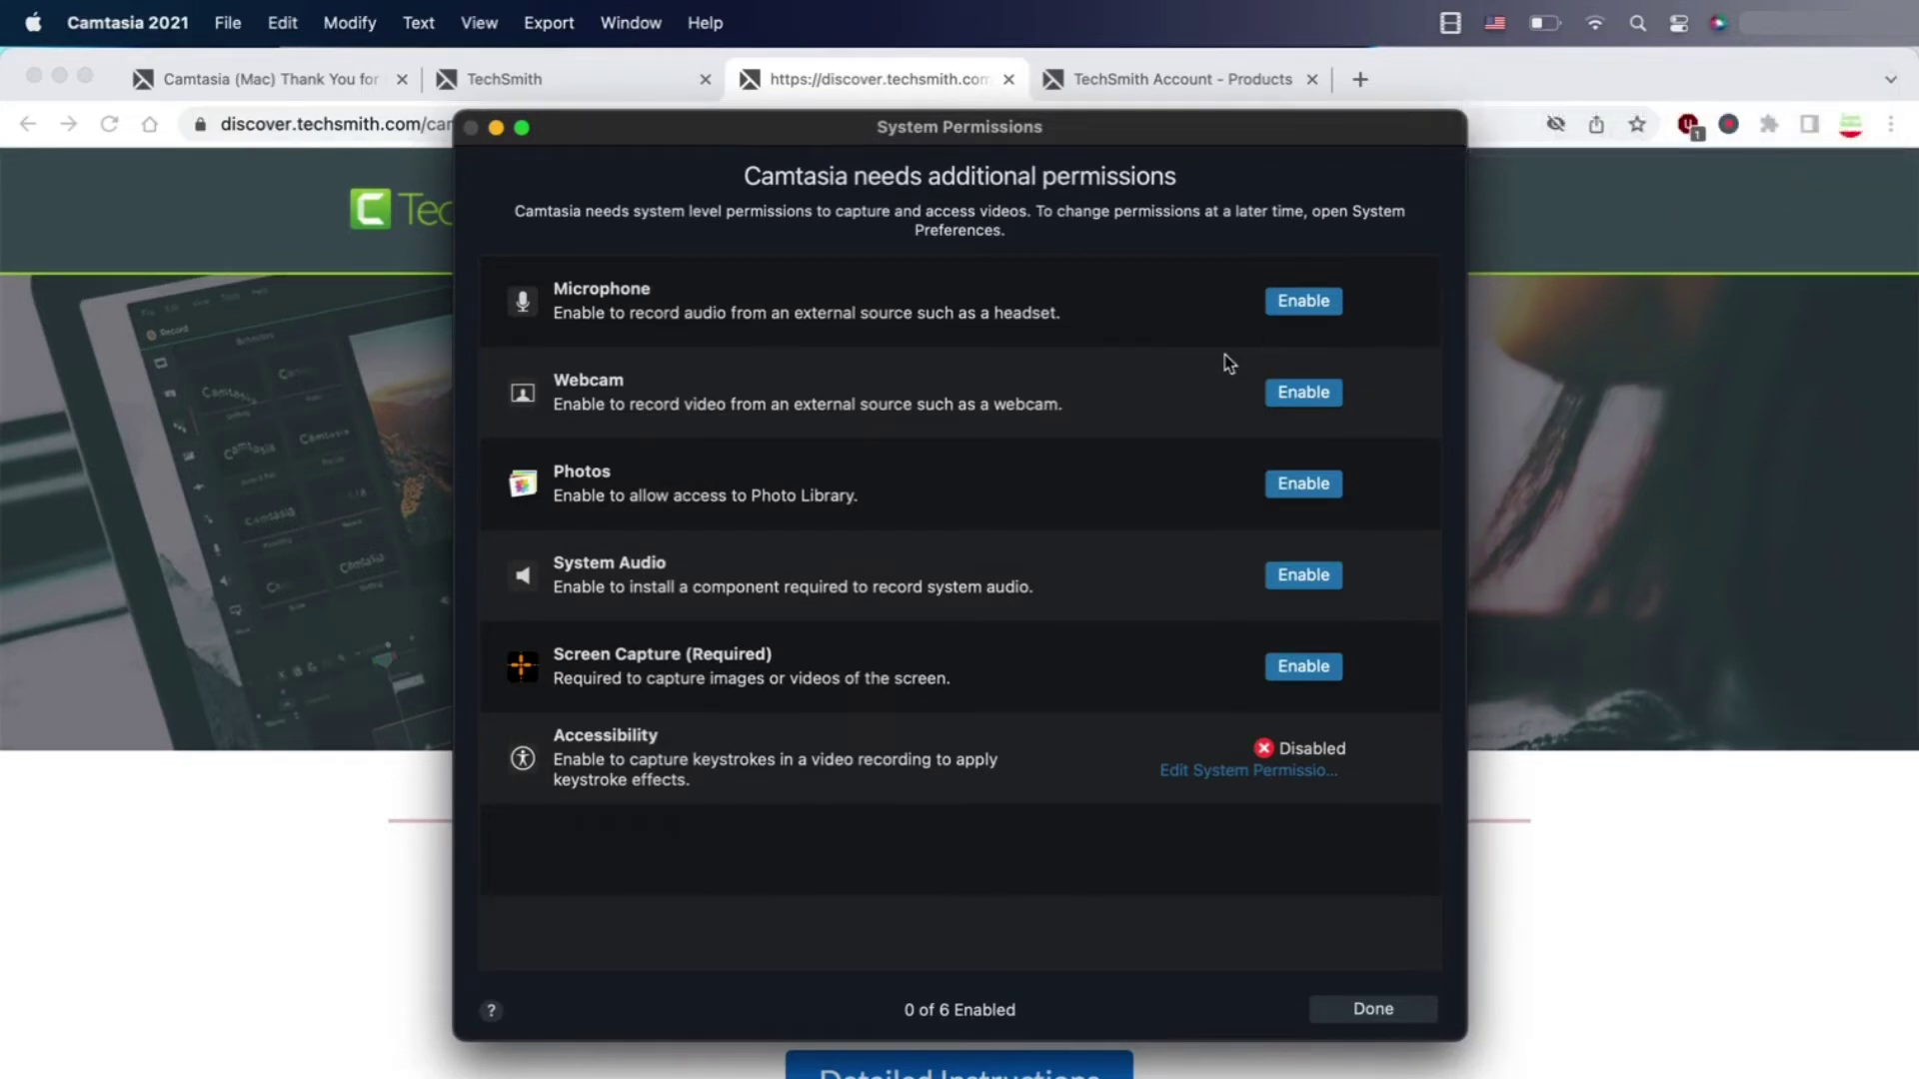
# - Grant Camtasia microphone, webcam, and all-photos access
pyautogui.click(1311, 312)
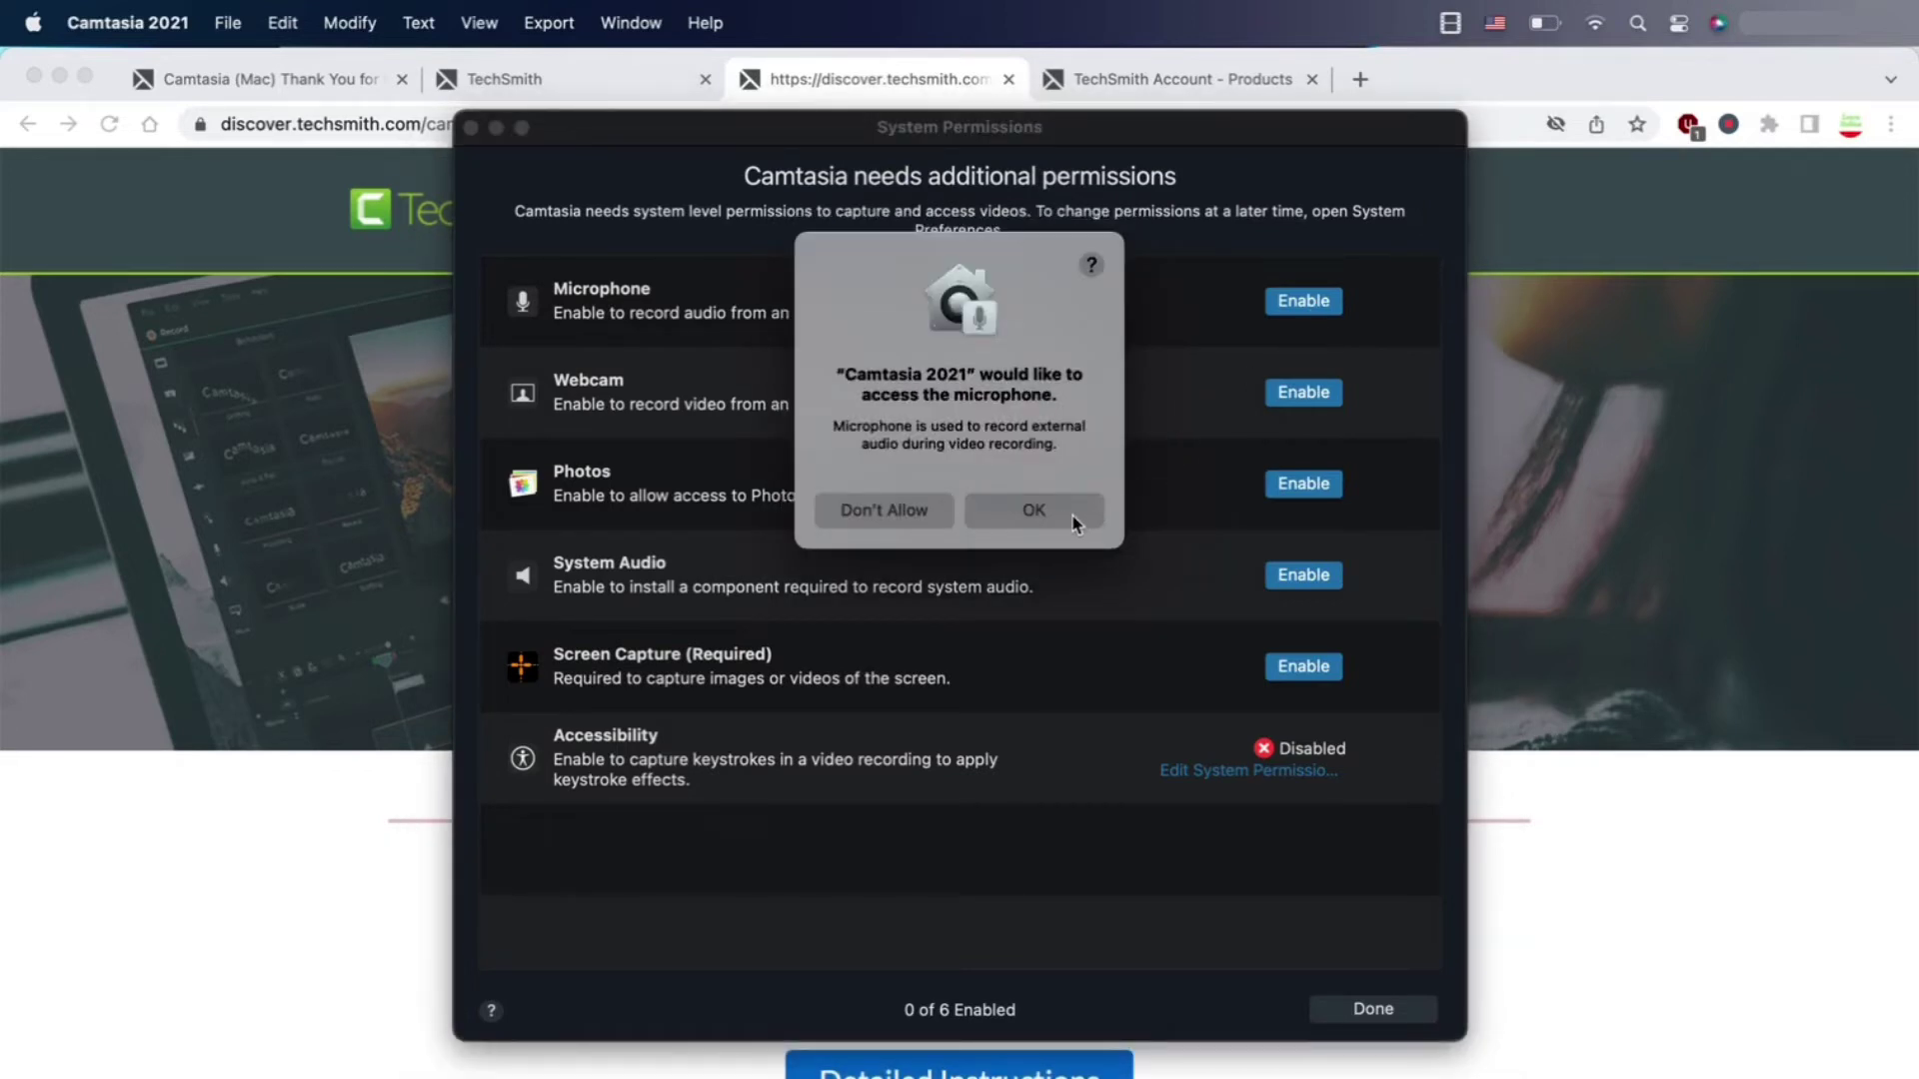
pyautogui.click(1033, 510)
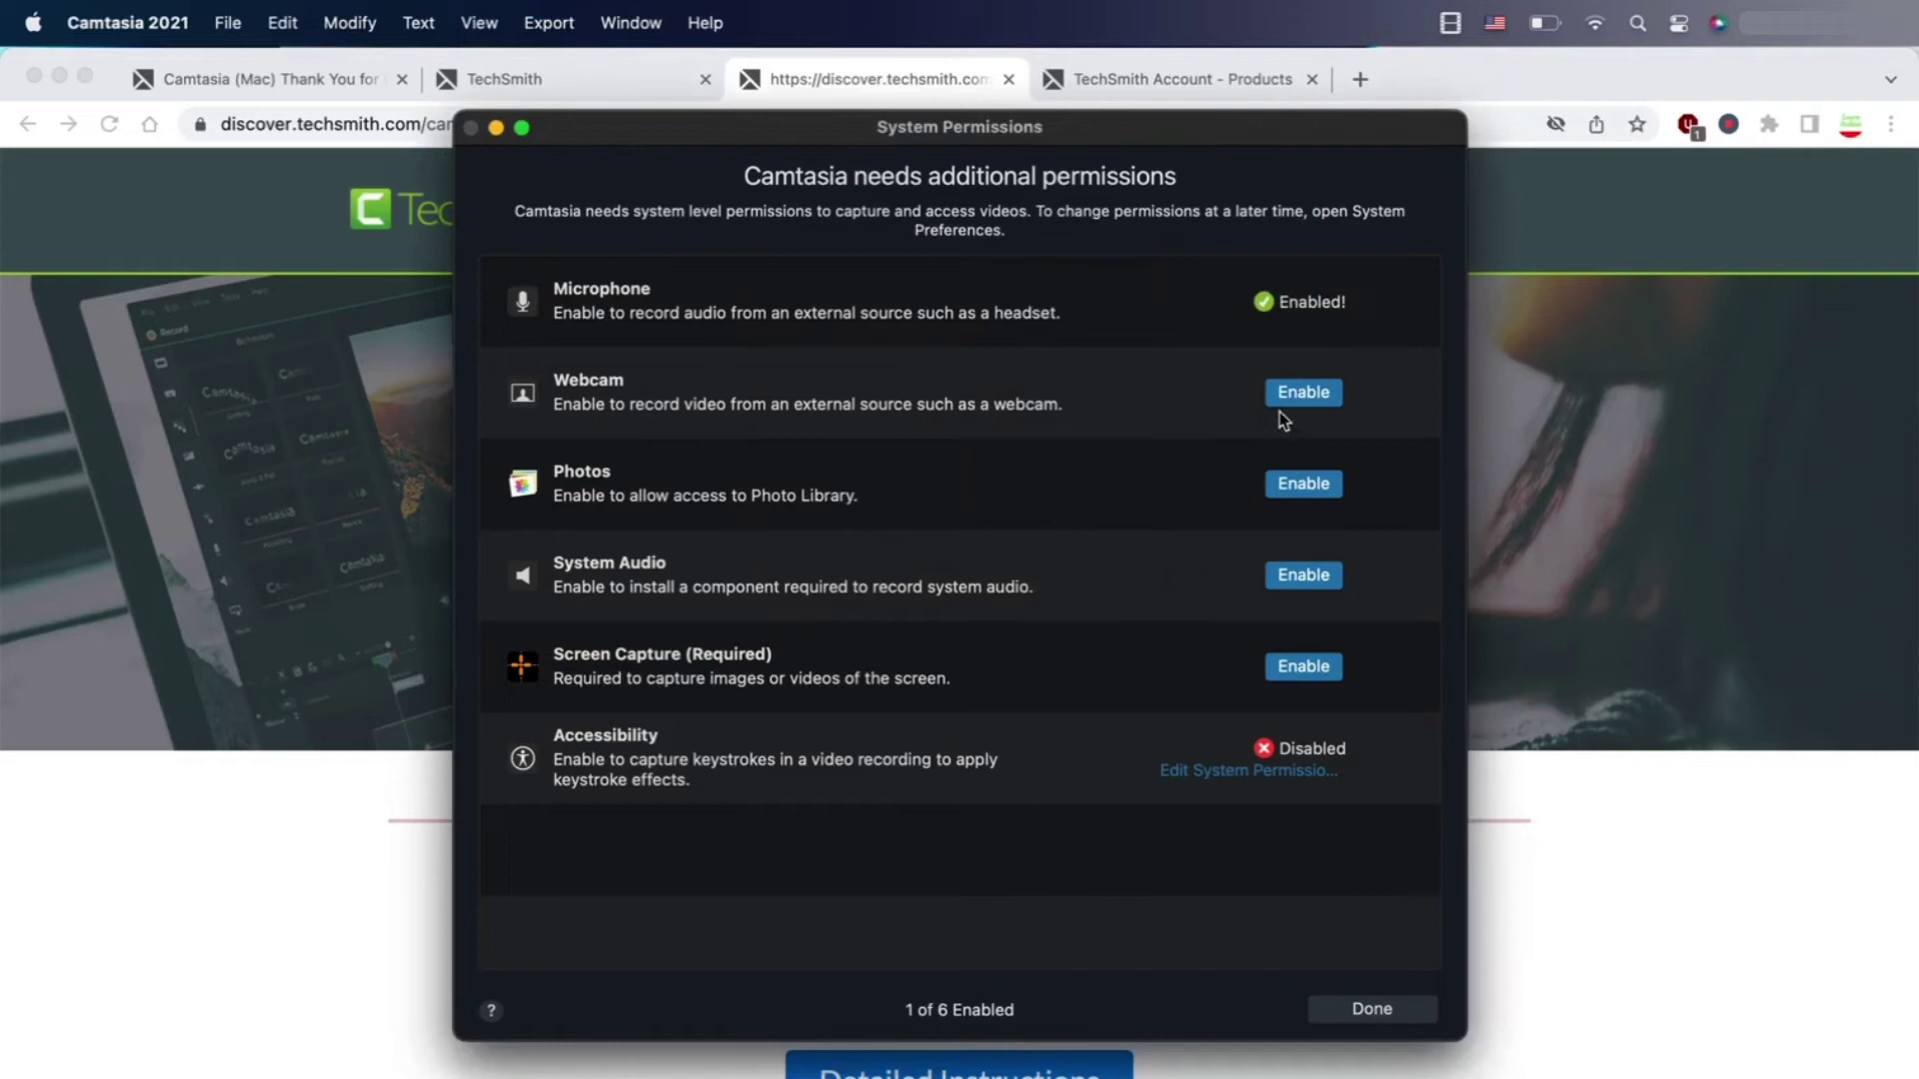
pyautogui.click(1299, 394)
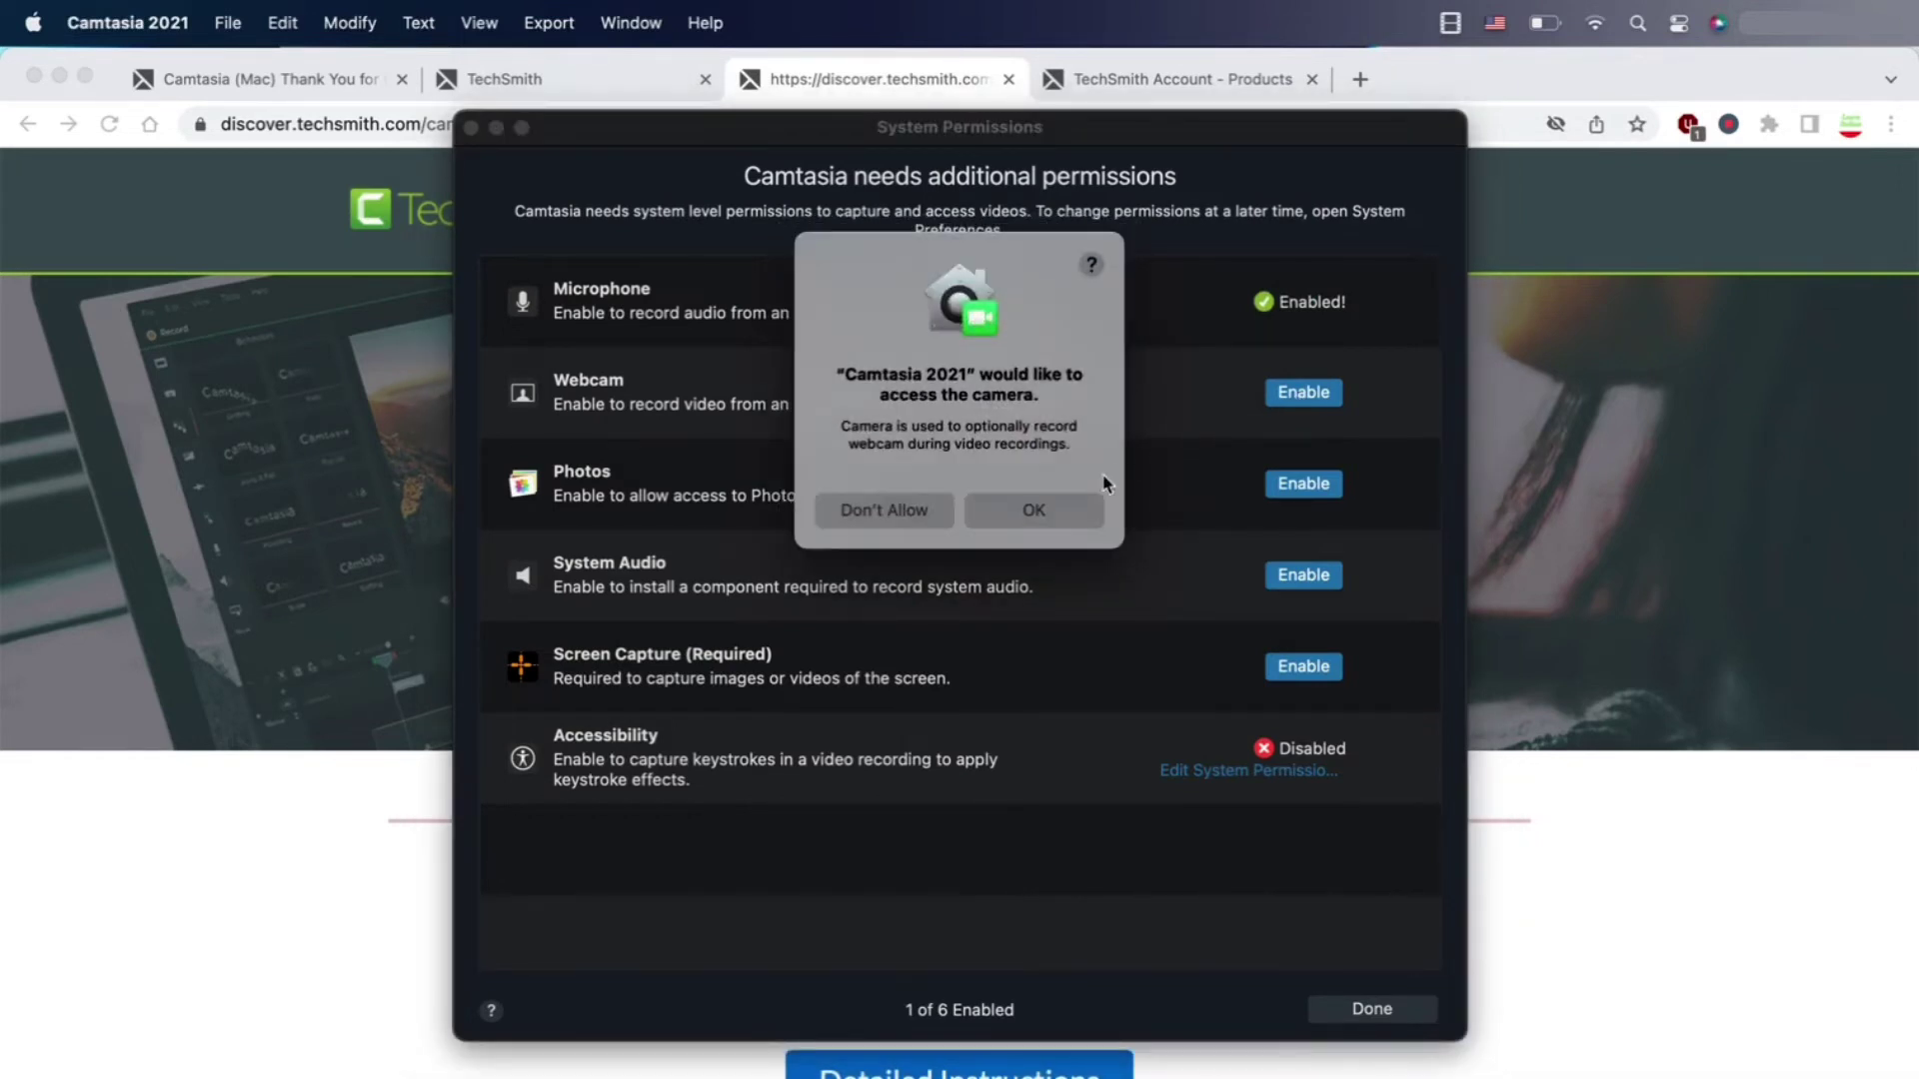
pyautogui.click(1033, 510)
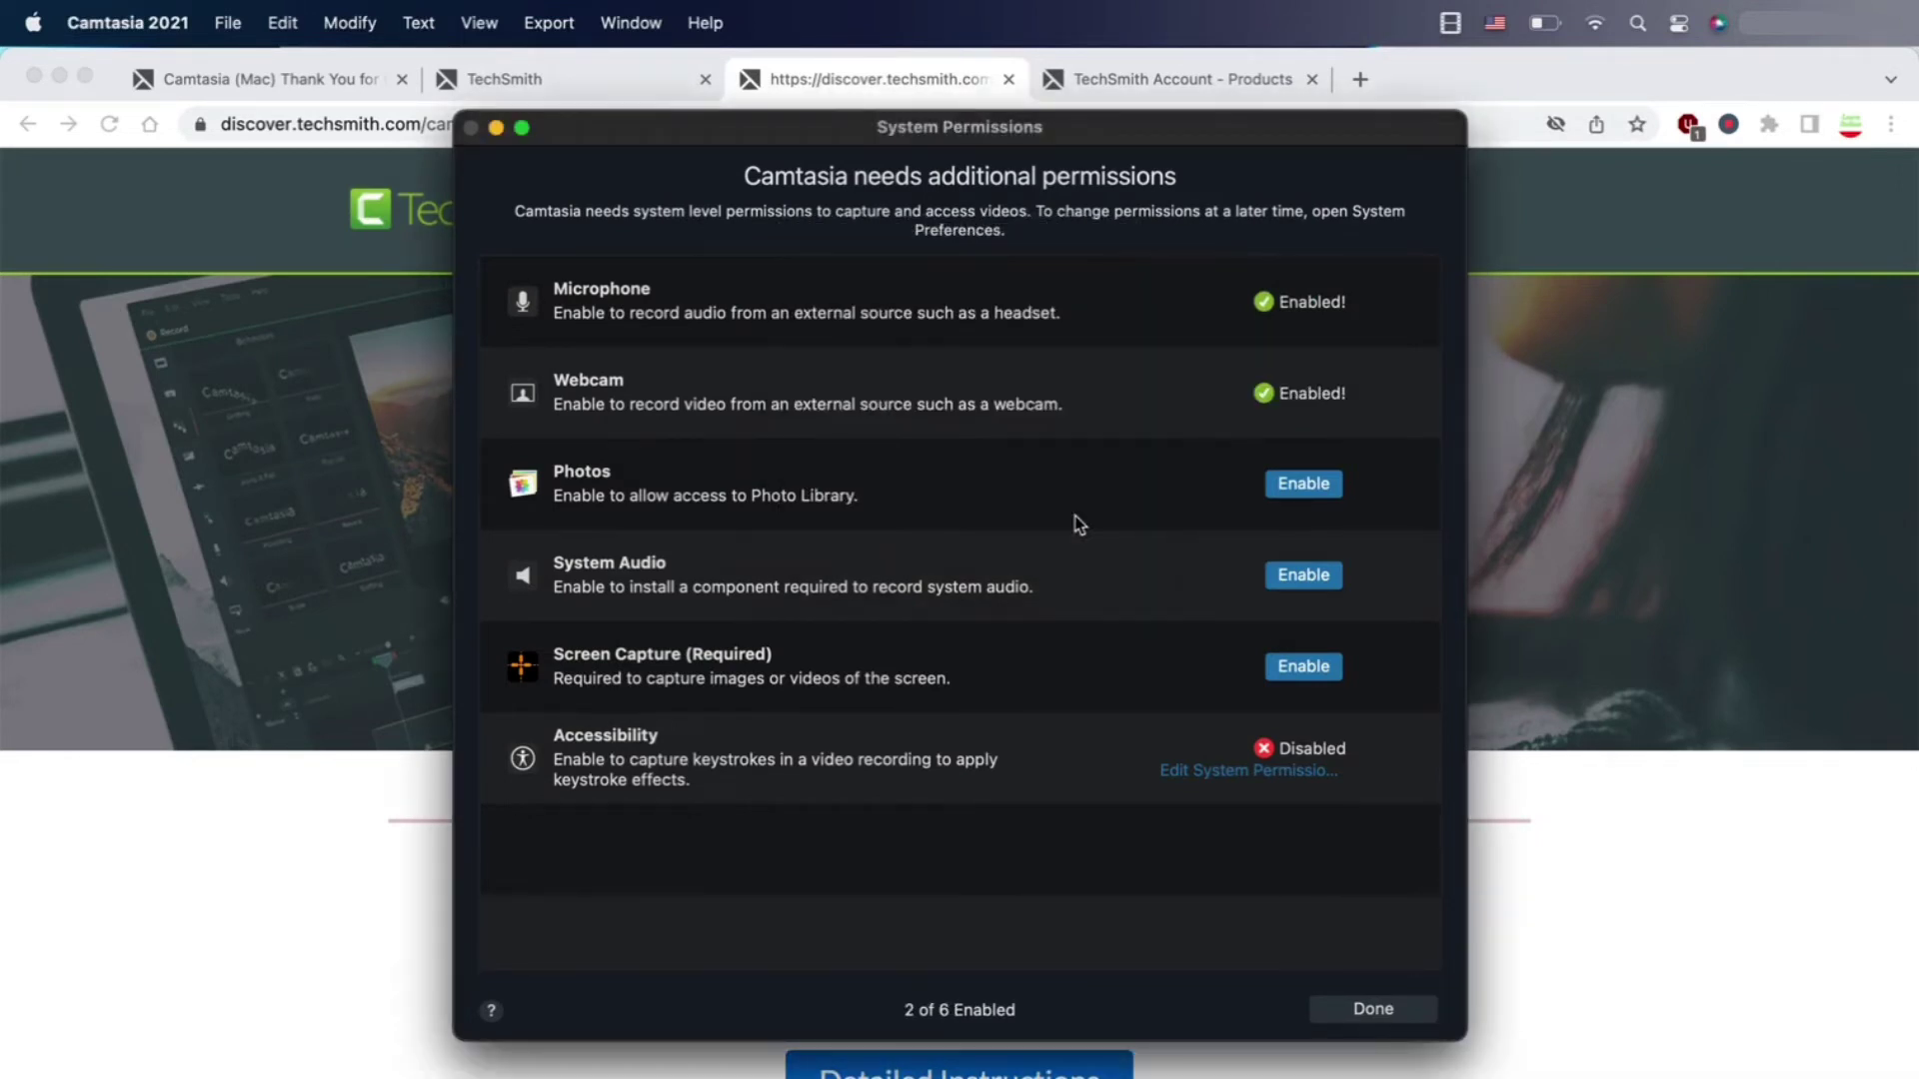
pyautogui.click(1302, 484)
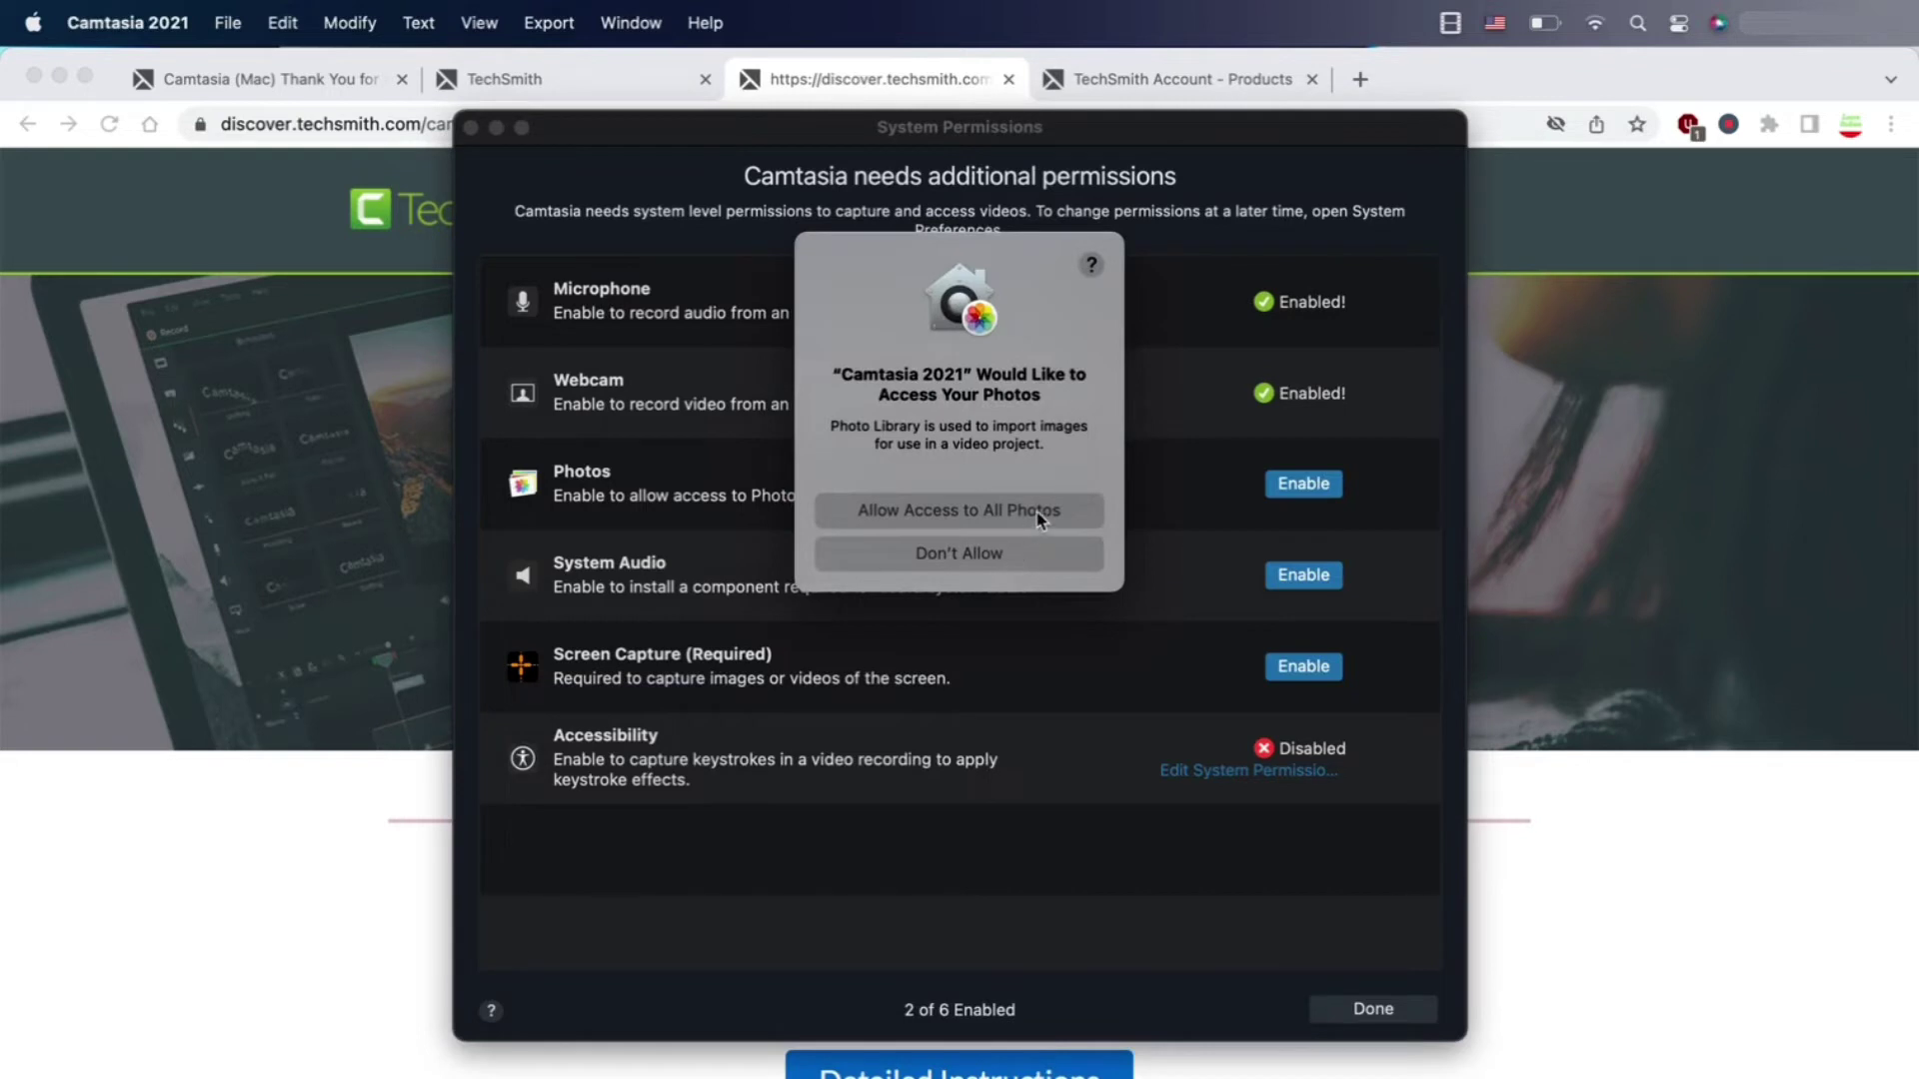
pyautogui.click(1039, 515)
# - Install the system audio plugin, entering the account password to confirm
pyautogui.click(1297, 580)
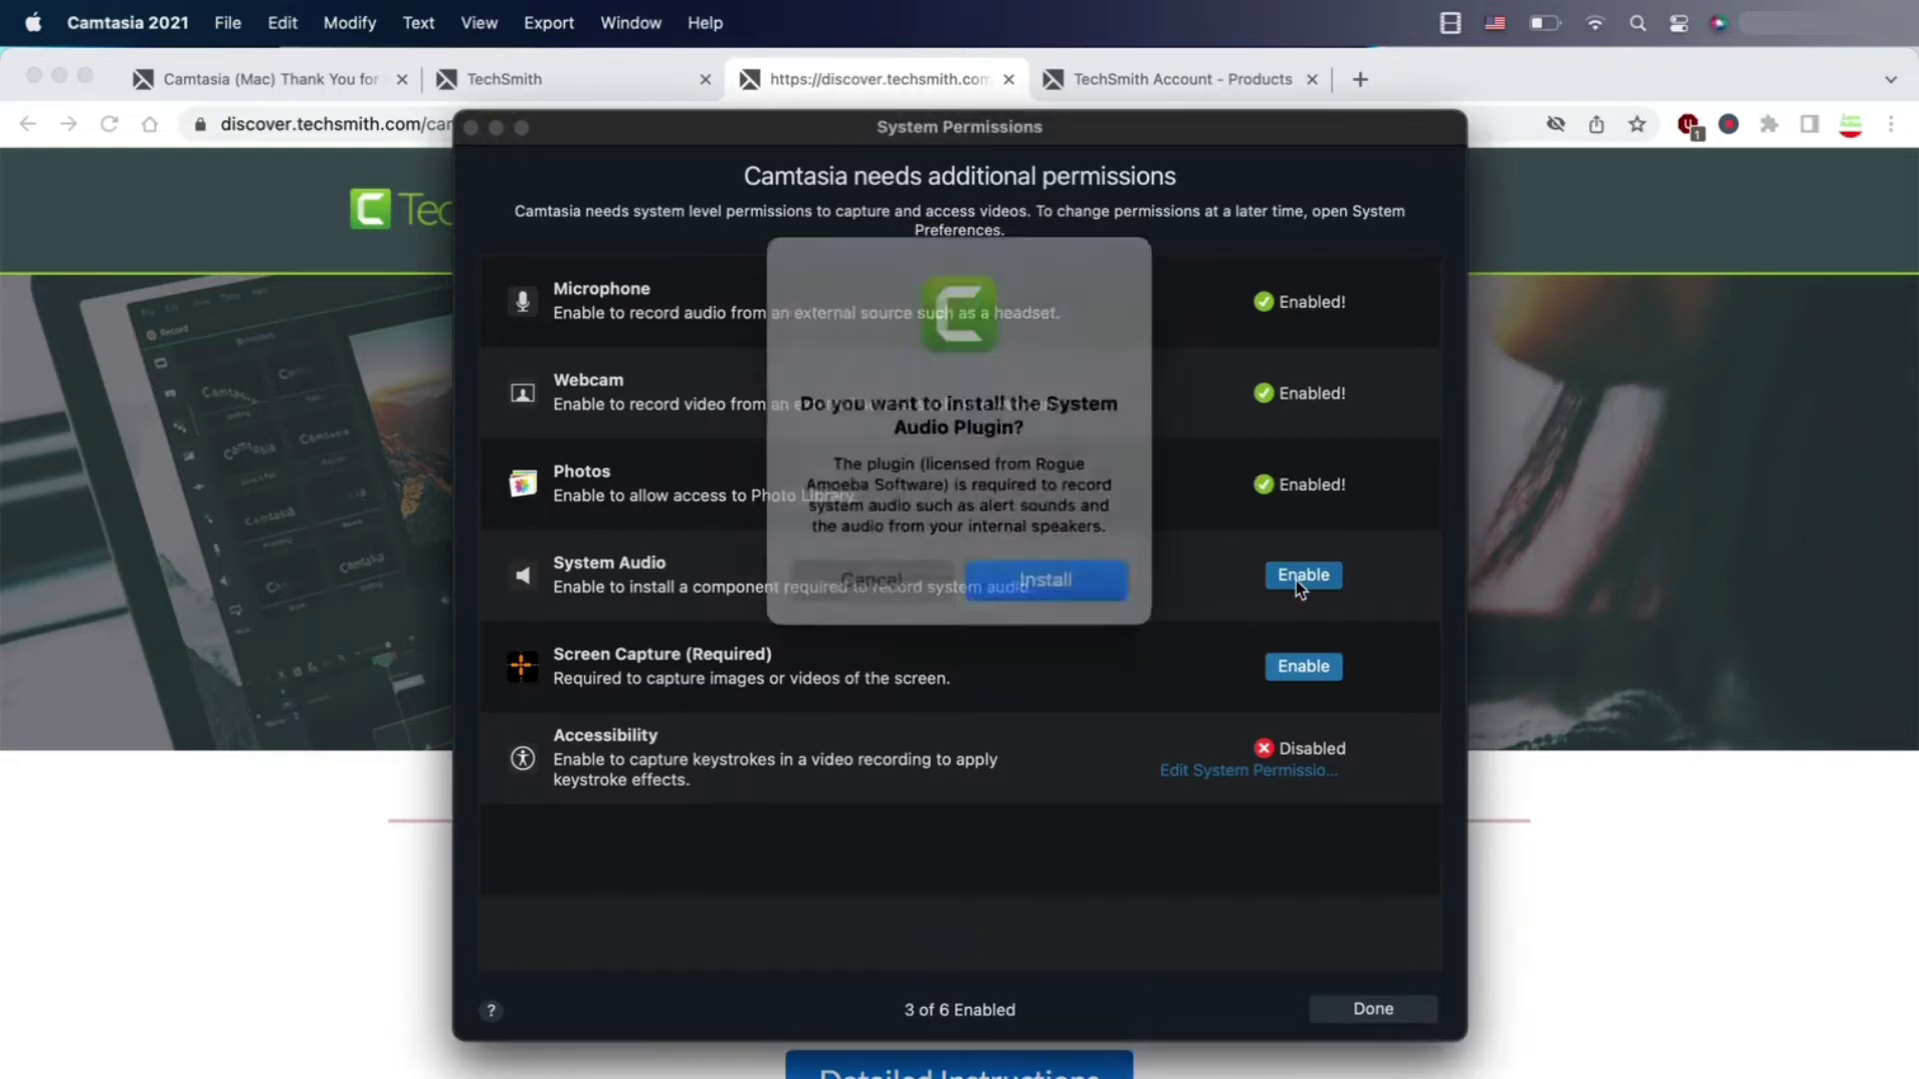
pyautogui.click(1044, 571)
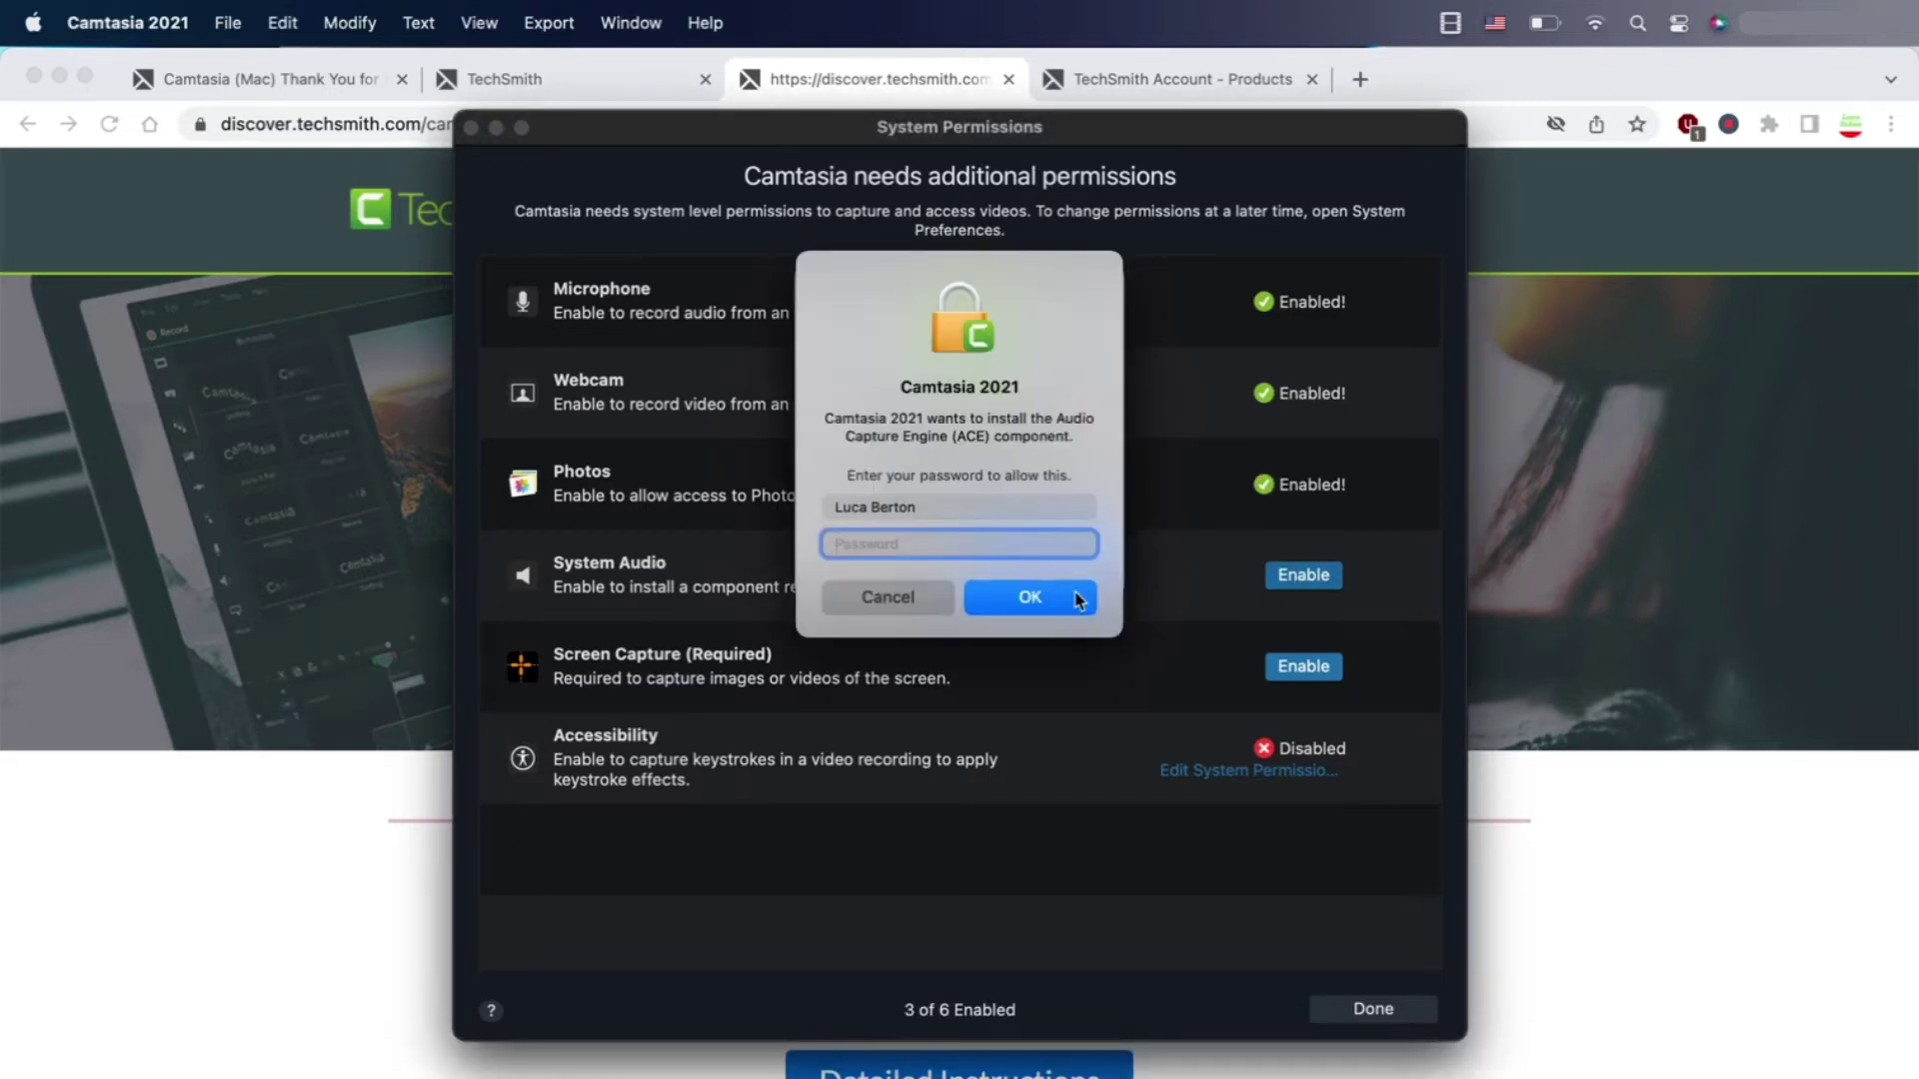
pyautogui.write('********')
pyautogui.click(1069, 589)
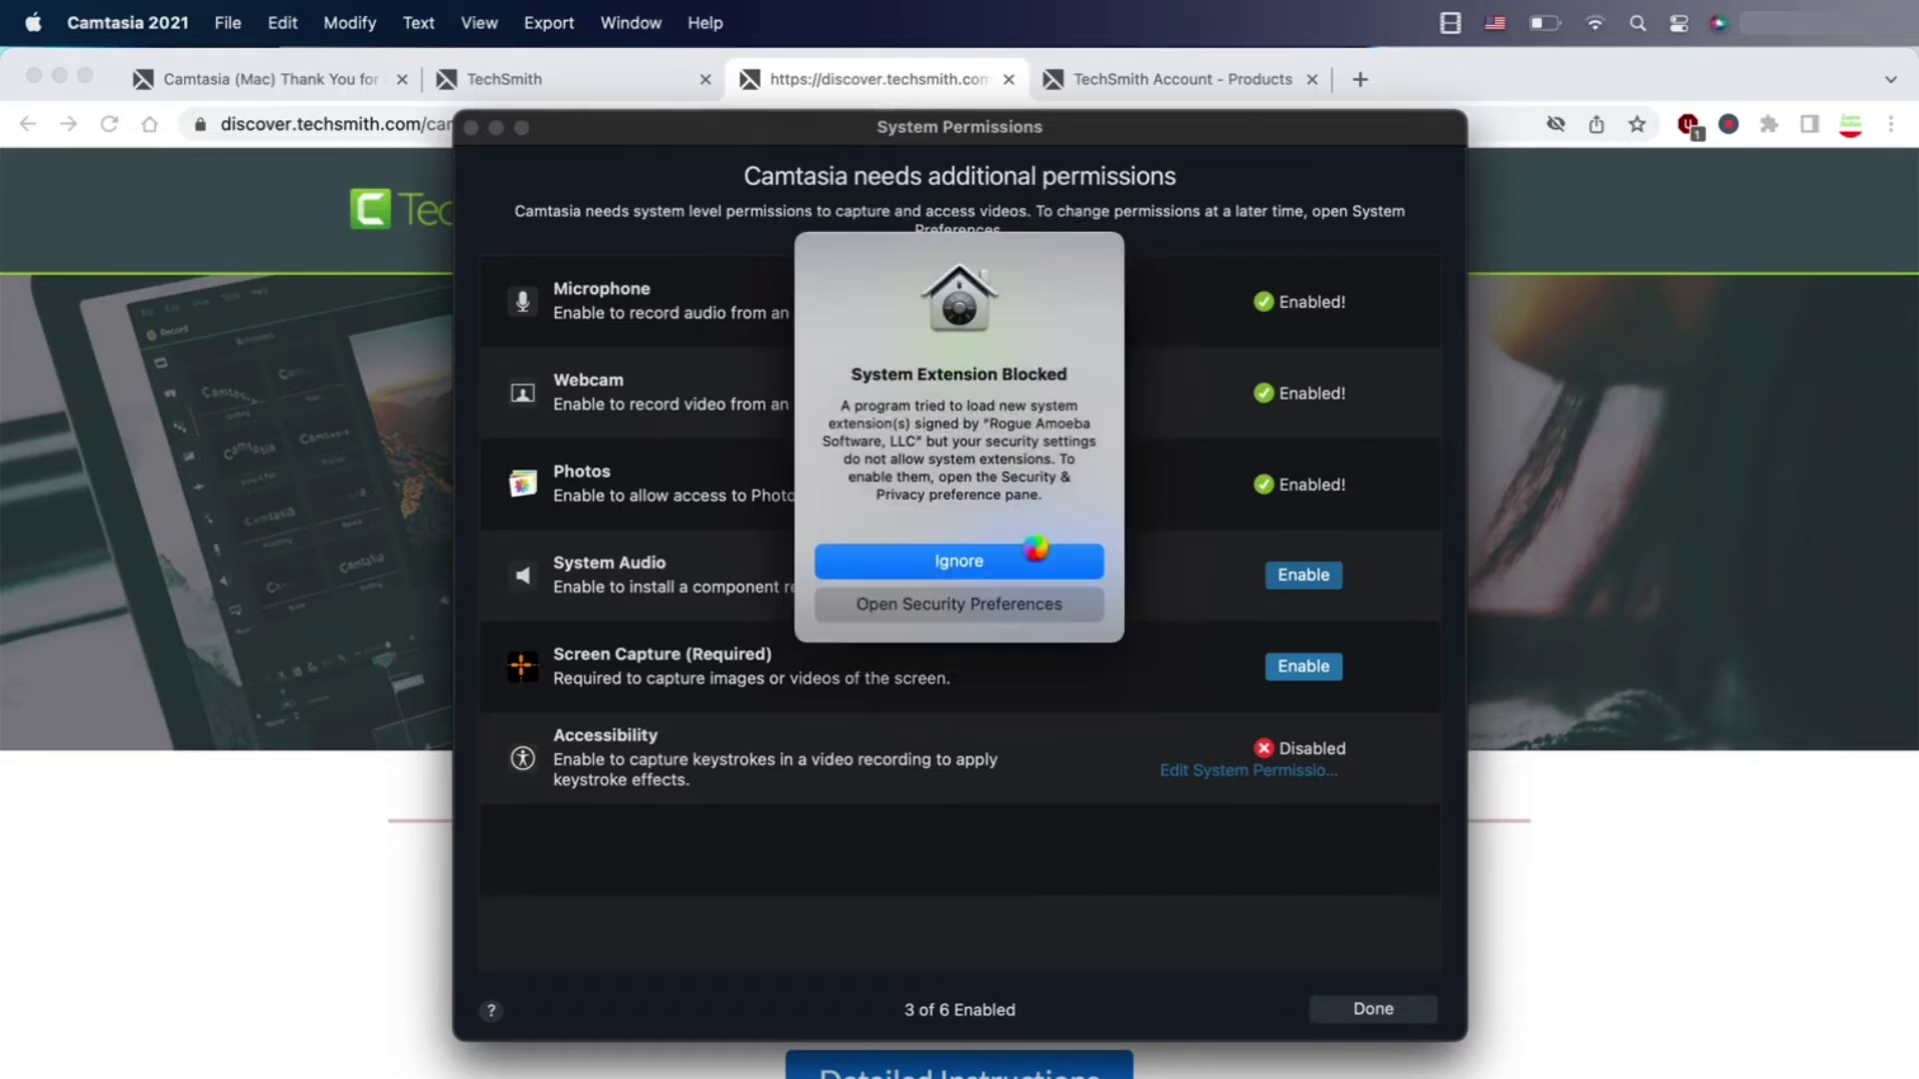
# - Open Security preferences and authorize Camtasia's system audio plugin
pyautogui.click(1005, 599)
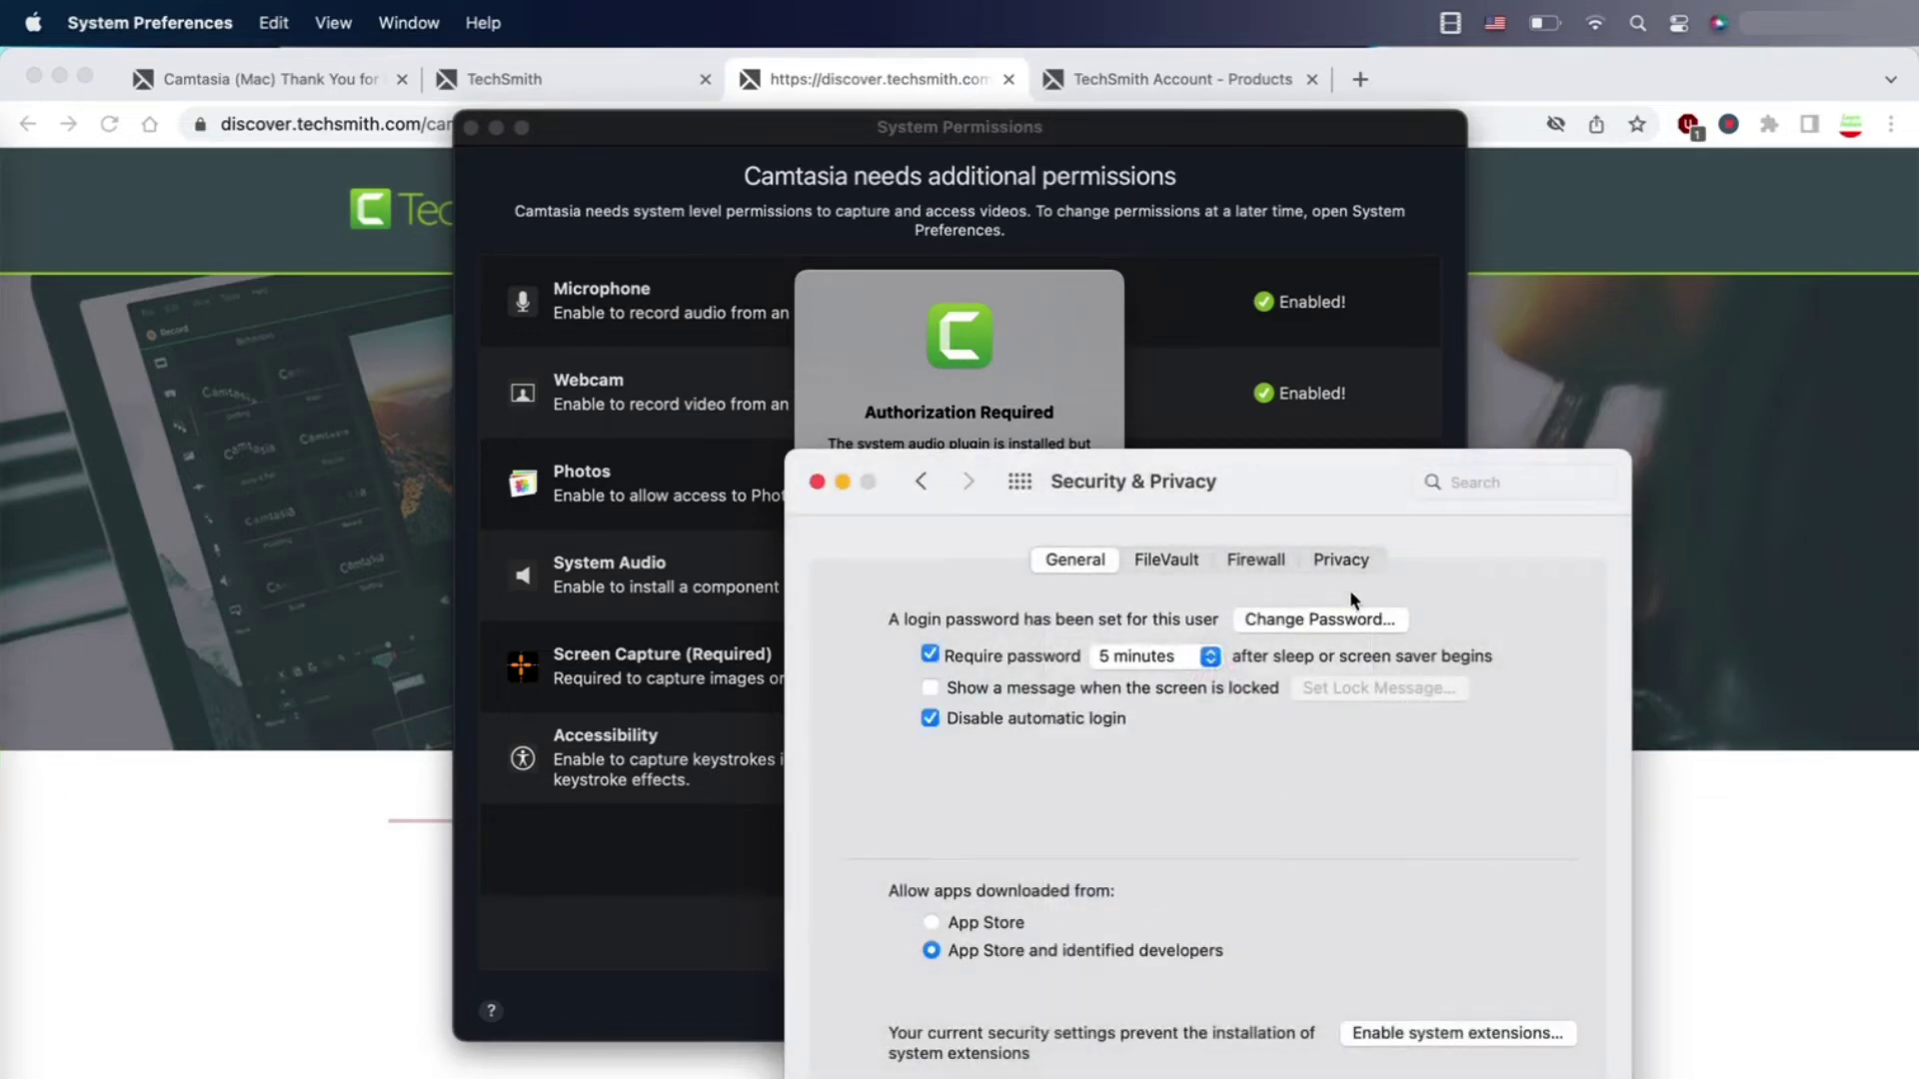
pyautogui.click(1019, 370)
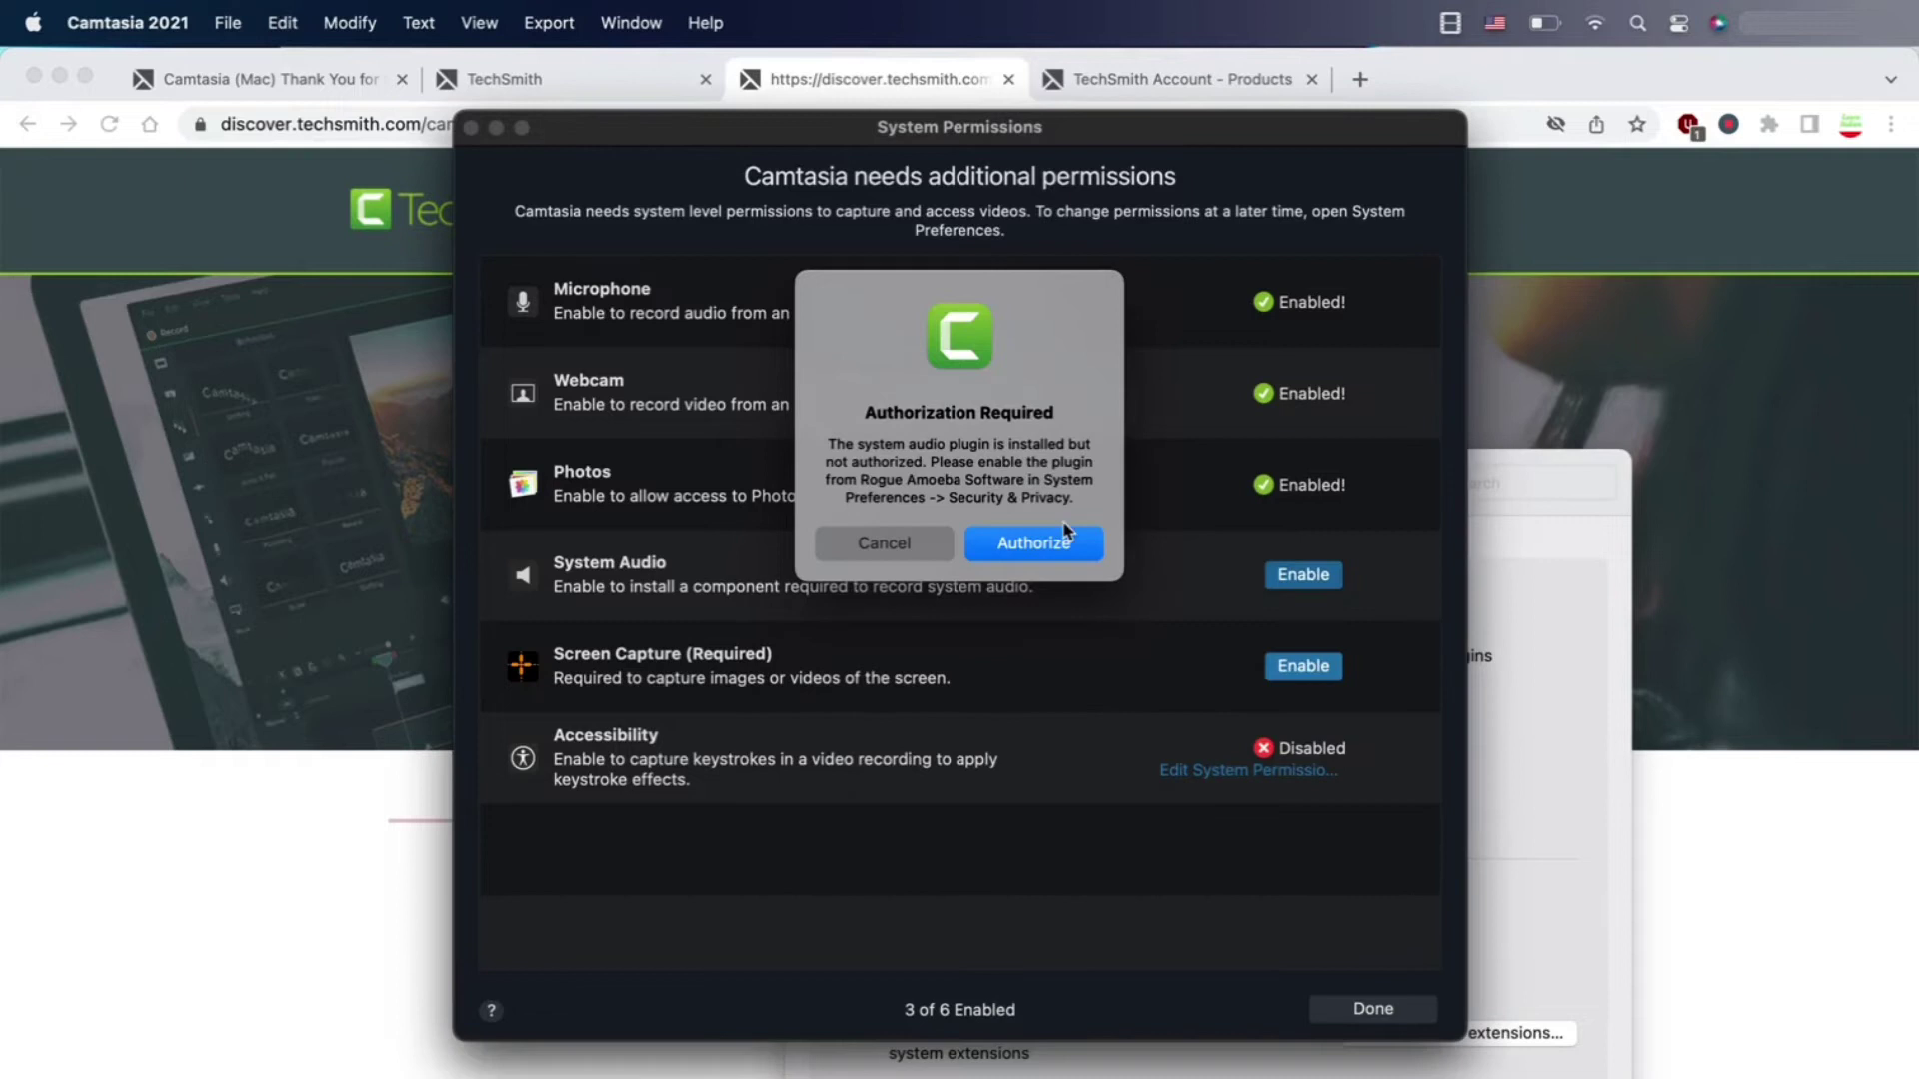
pyautogui.click(1033, 542)
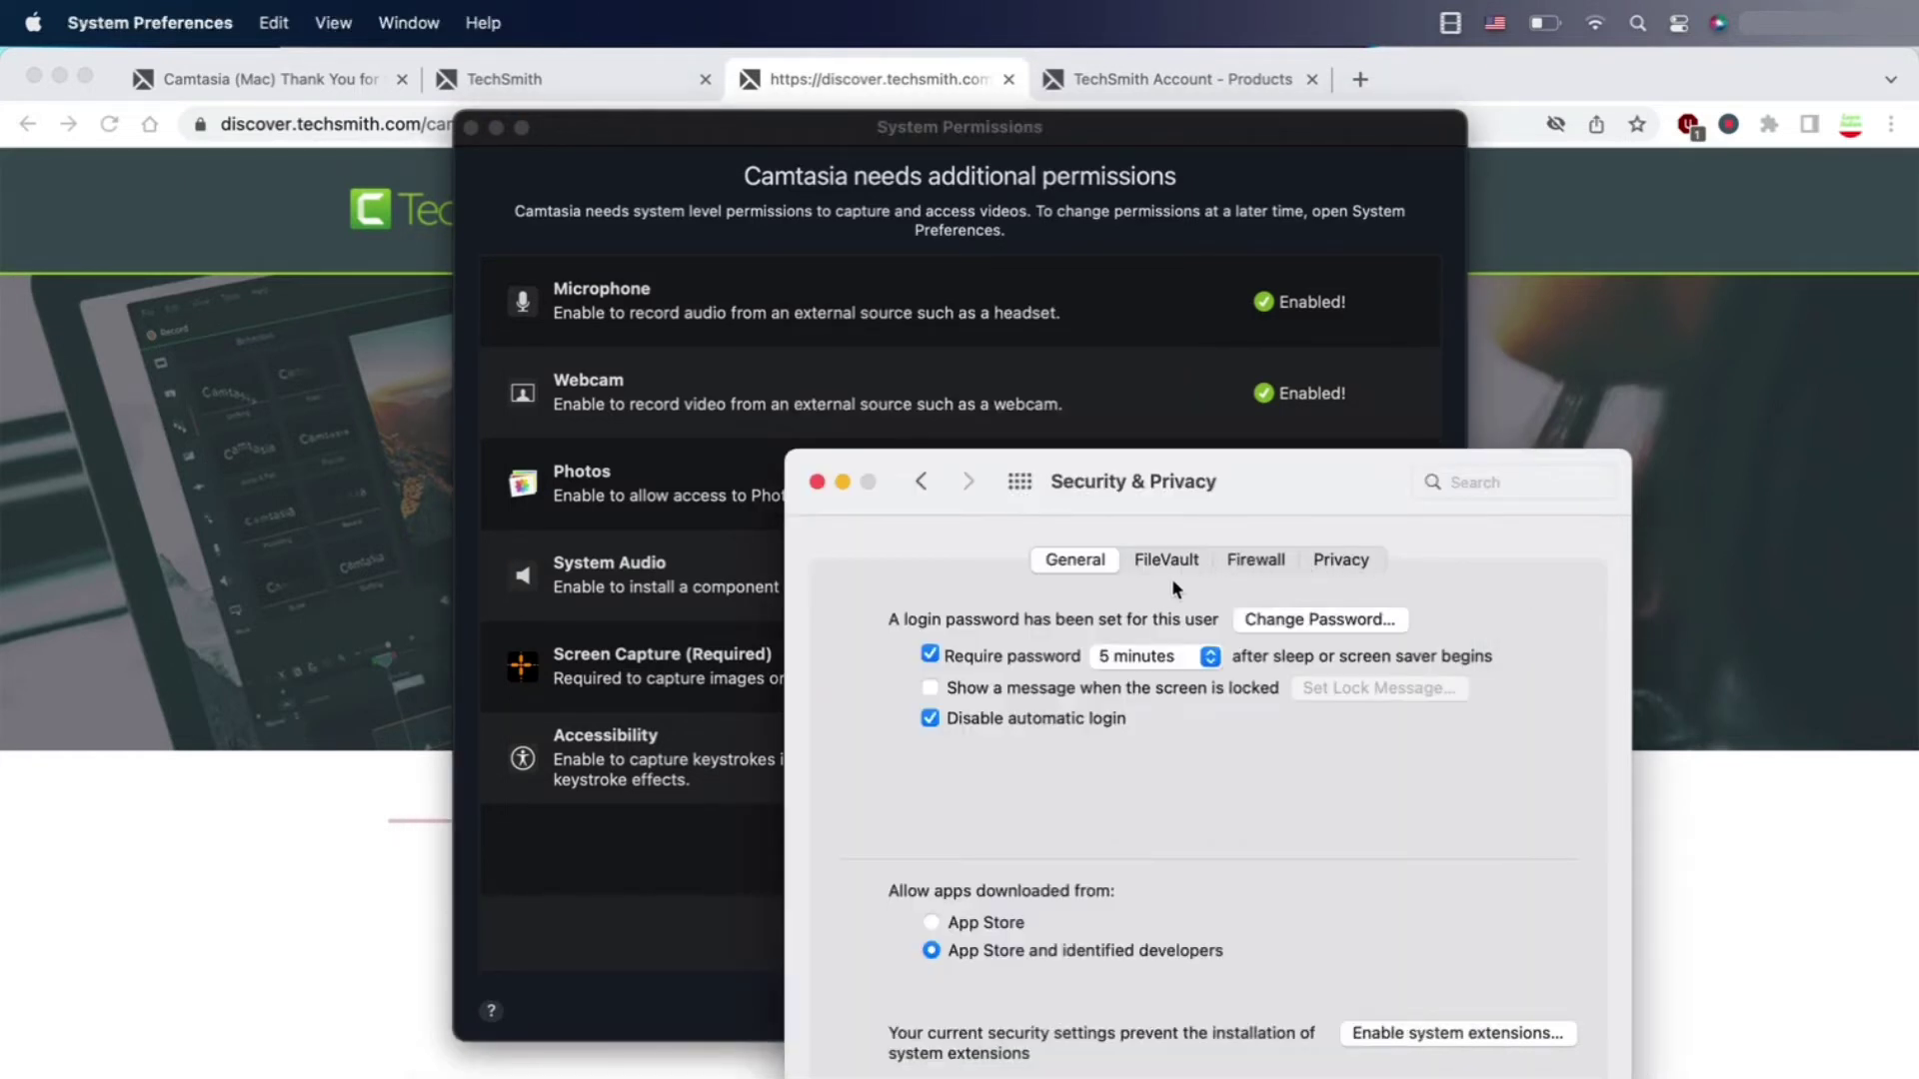
# - Try allowing system extensions in Security & Privacy, choosing Not Now for the Recovery-mode change
pyautogui.click(1395, 1032)
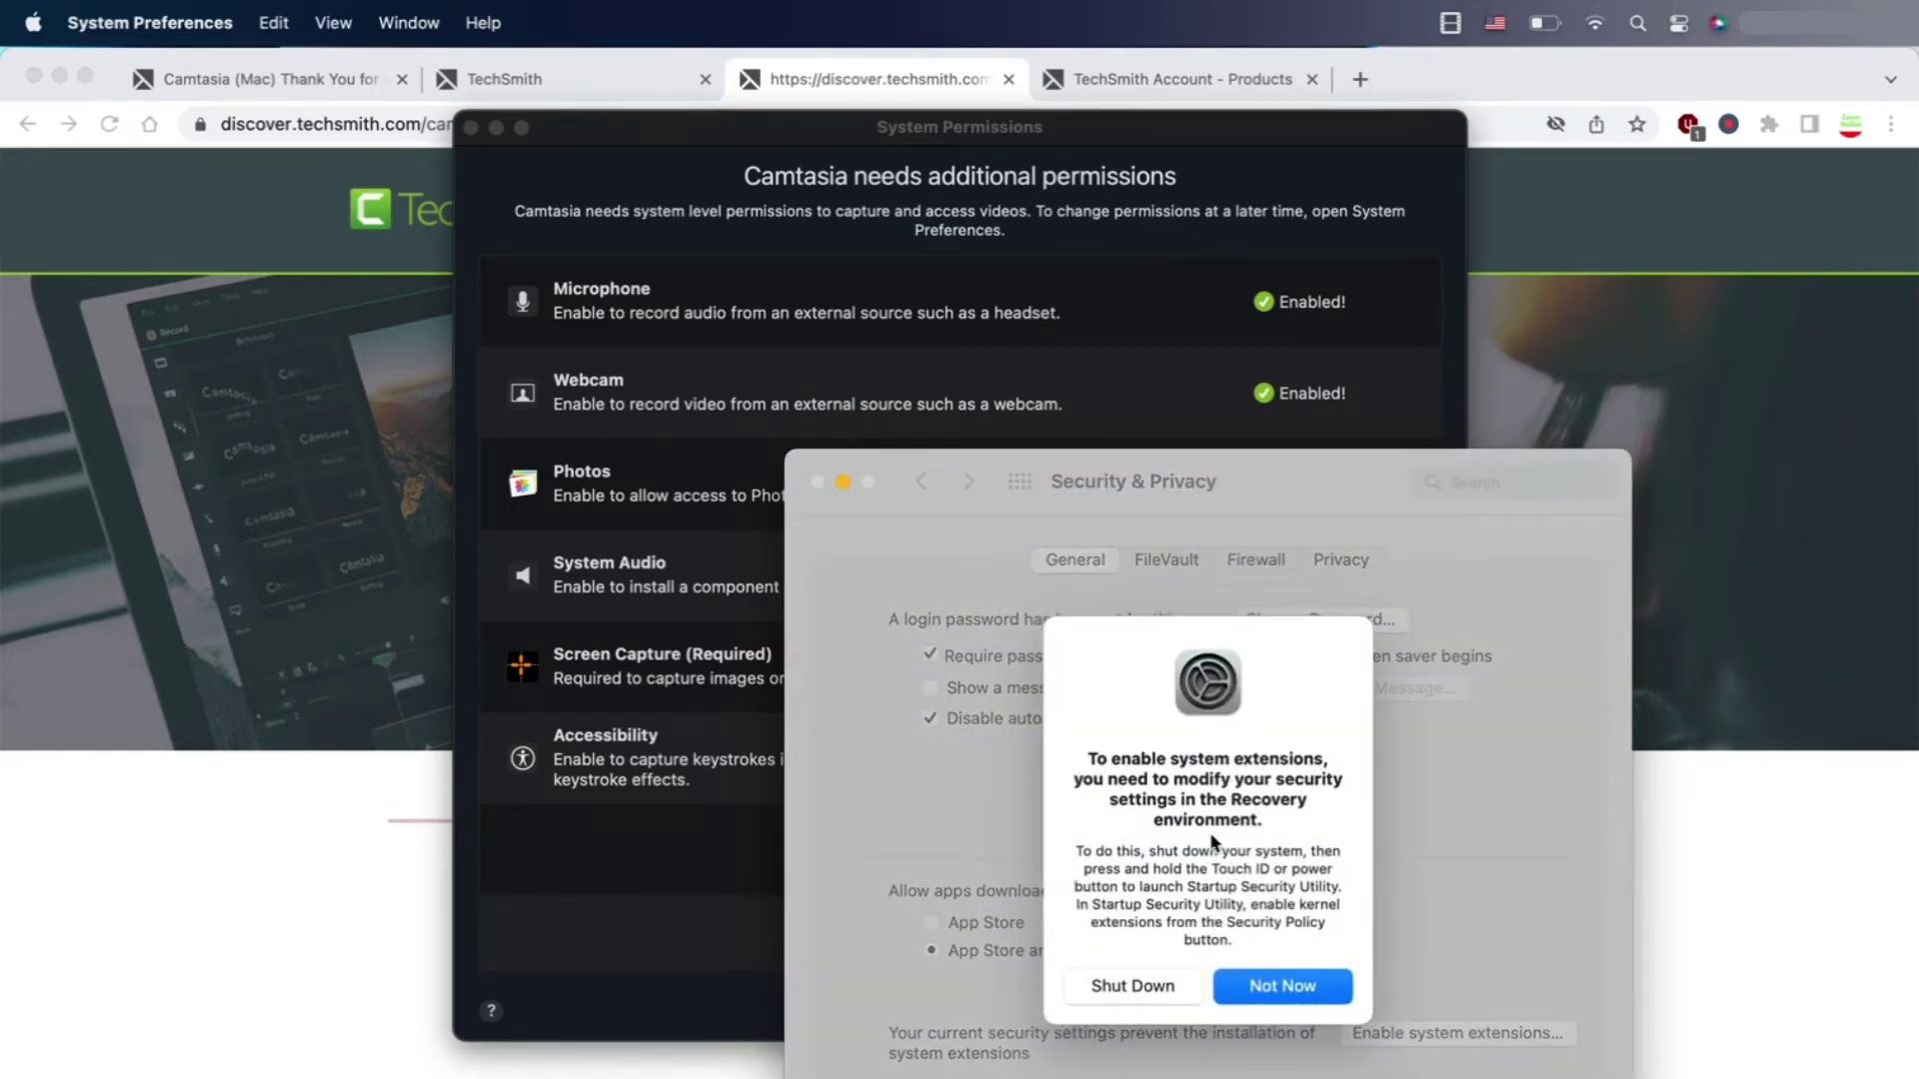
pyautogui.click(1262, 982)
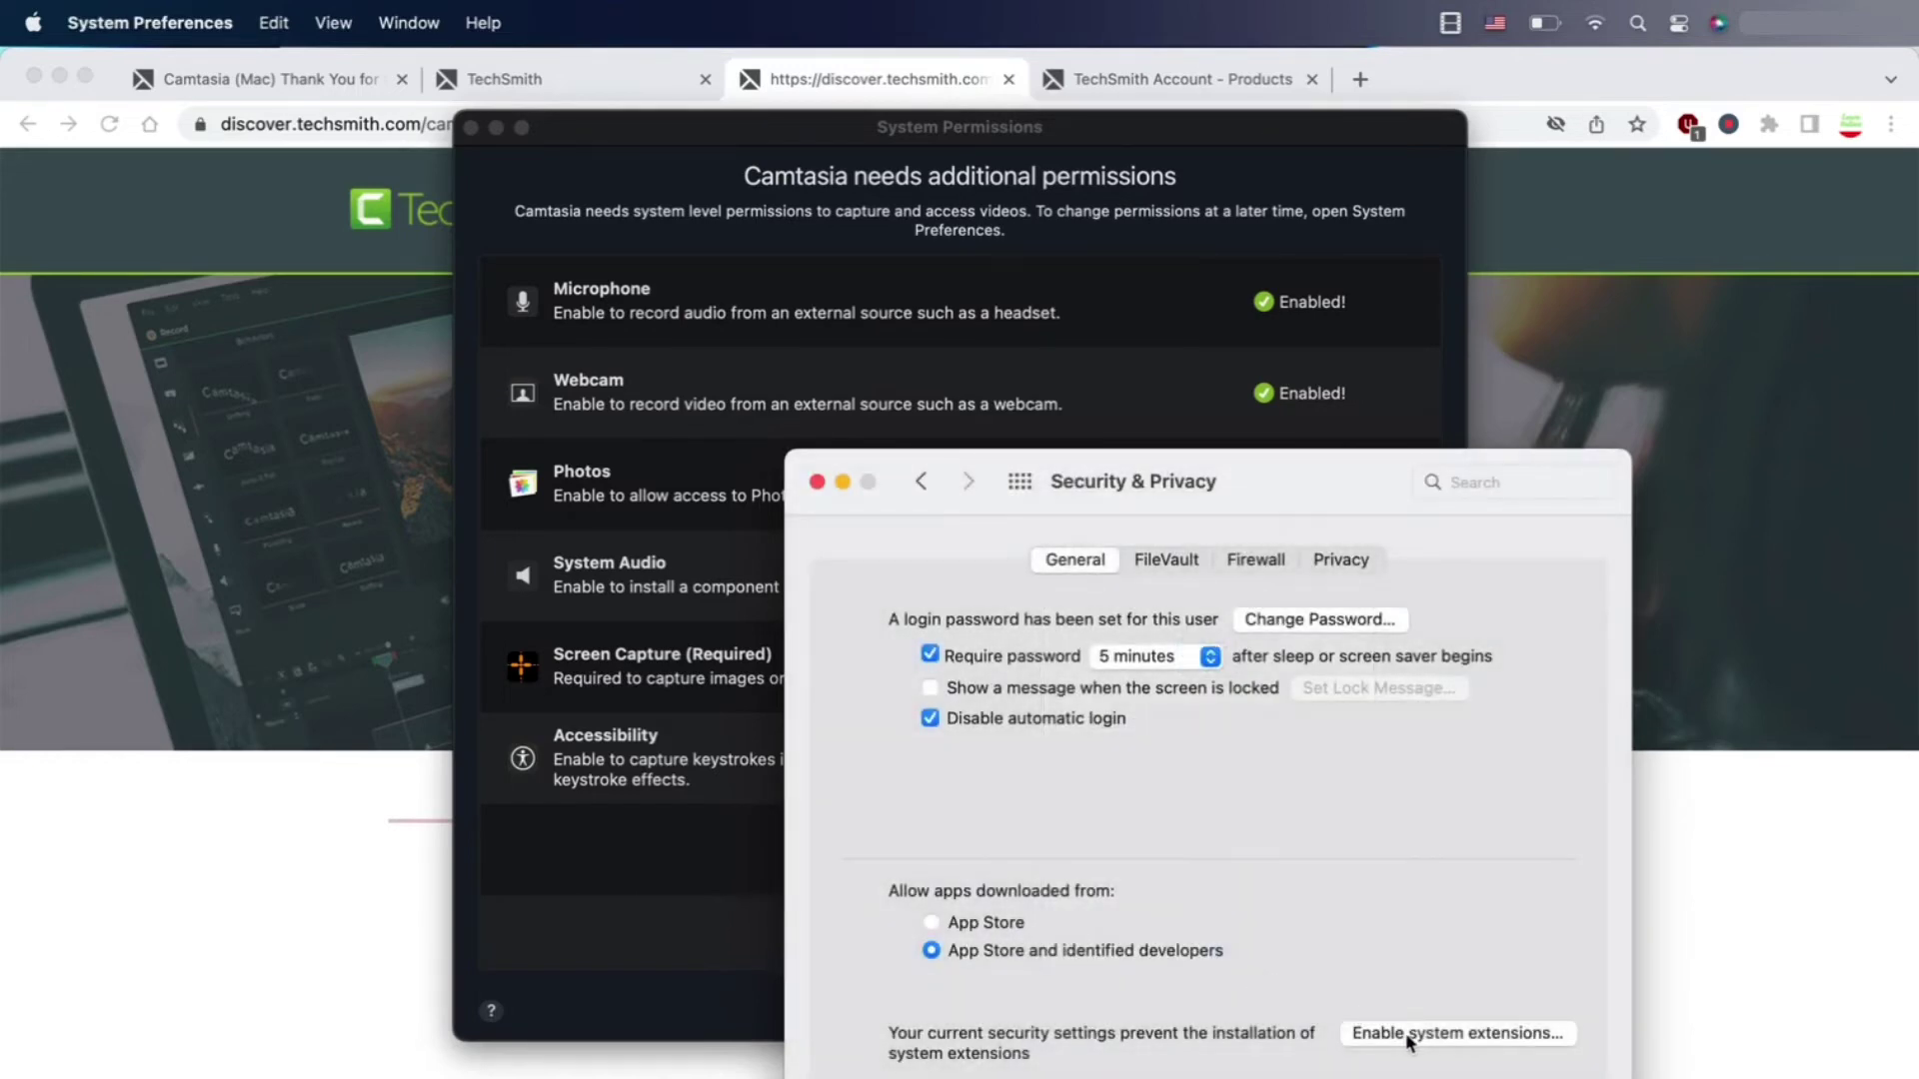
pyautogui.click(1401, 1033)
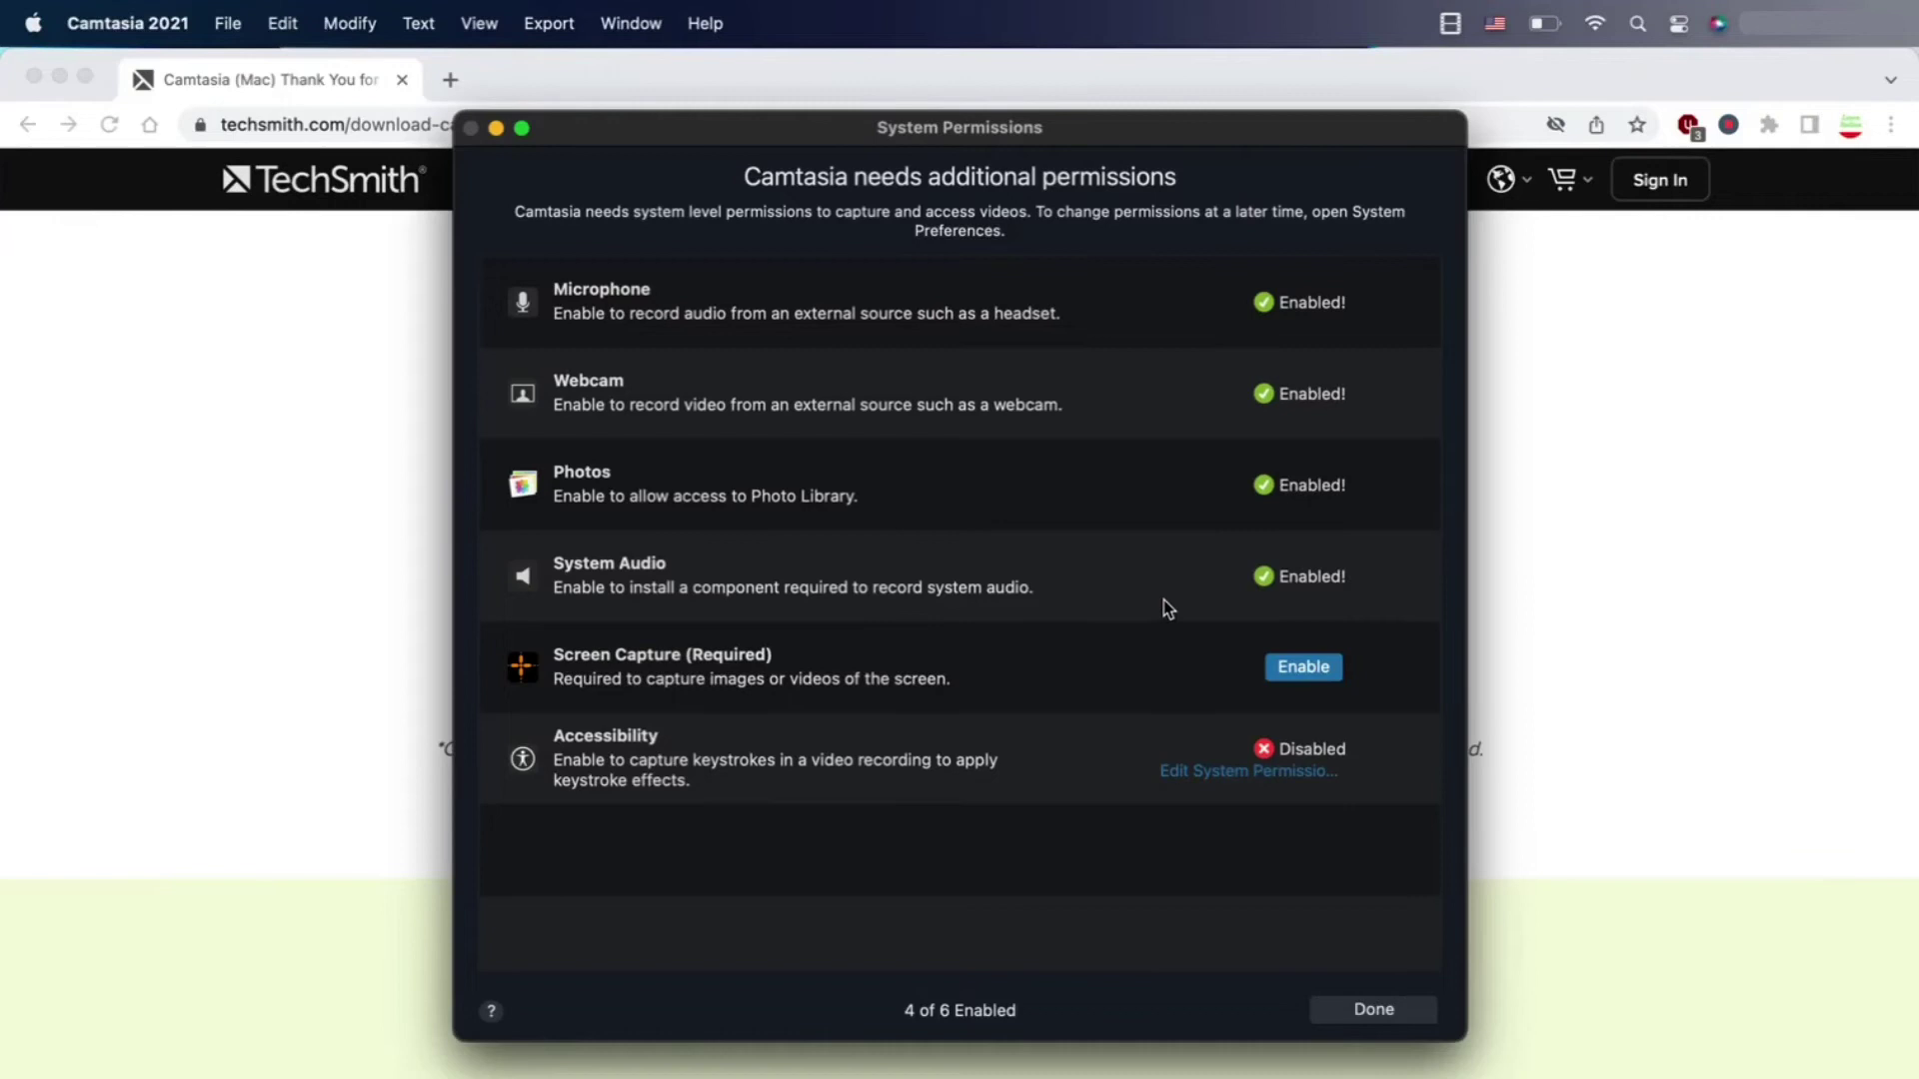
# - Grant Camtasia 2021 screen-recording permission in System Preferences, then quit and reopen Camtasia
pyautogui.click(1307, 677)
pyautogui.click(1079, 480)
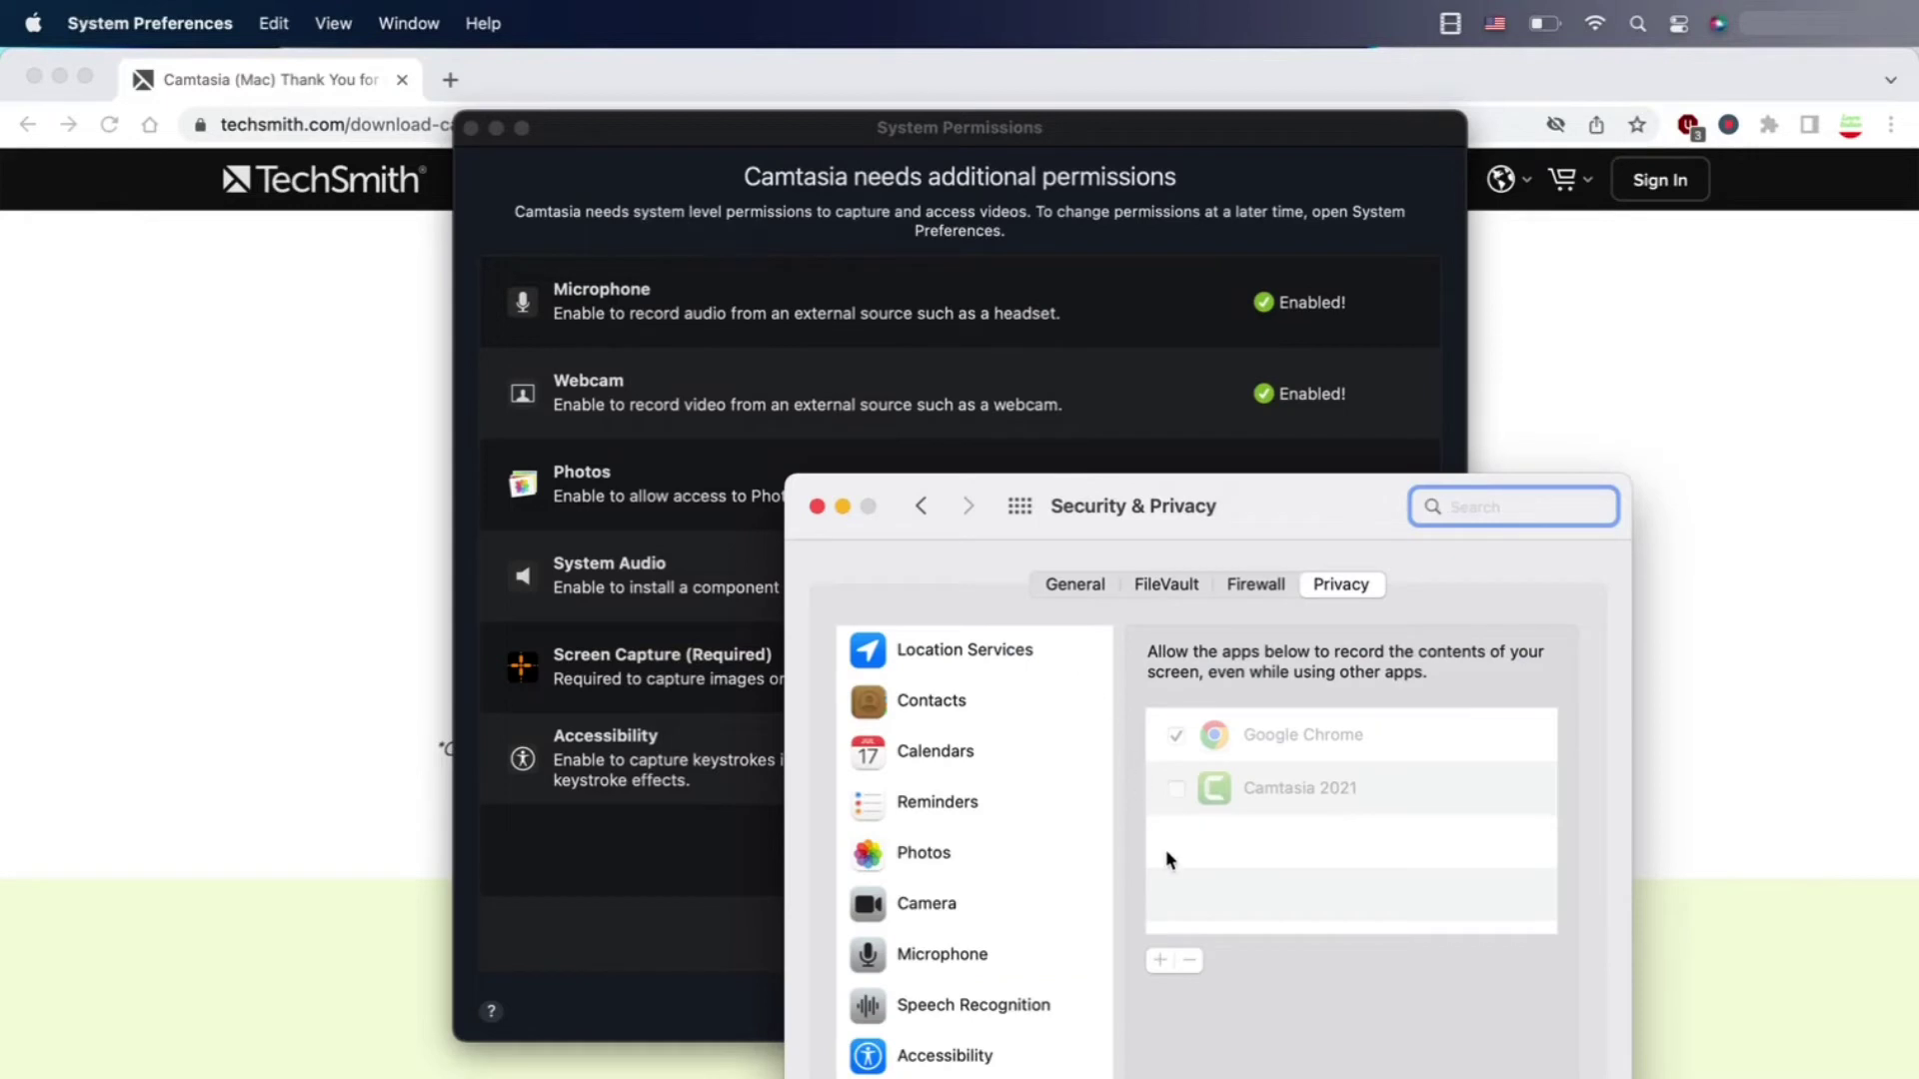
pyautogui.moveTo(1213, 524); pyautogui.dragTo(1198, 402)
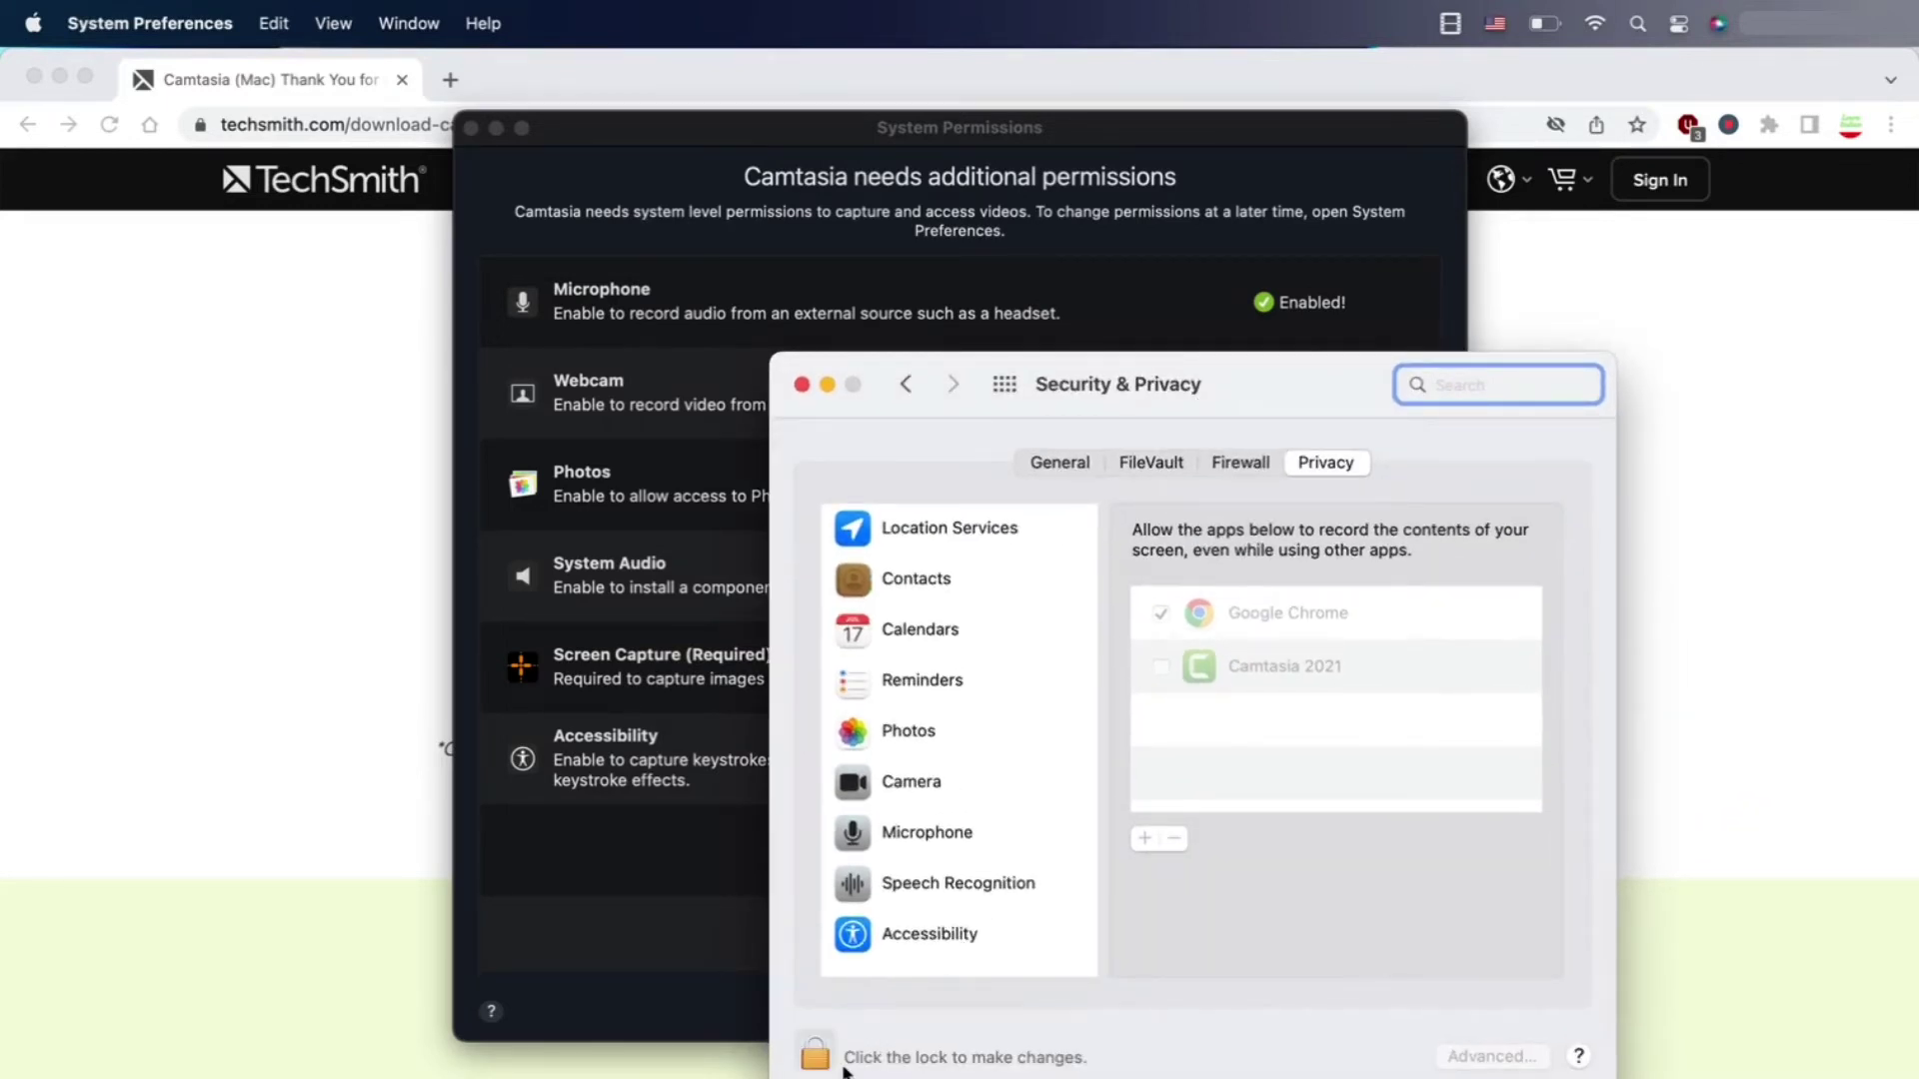
pyautogui.click(811, 1054)
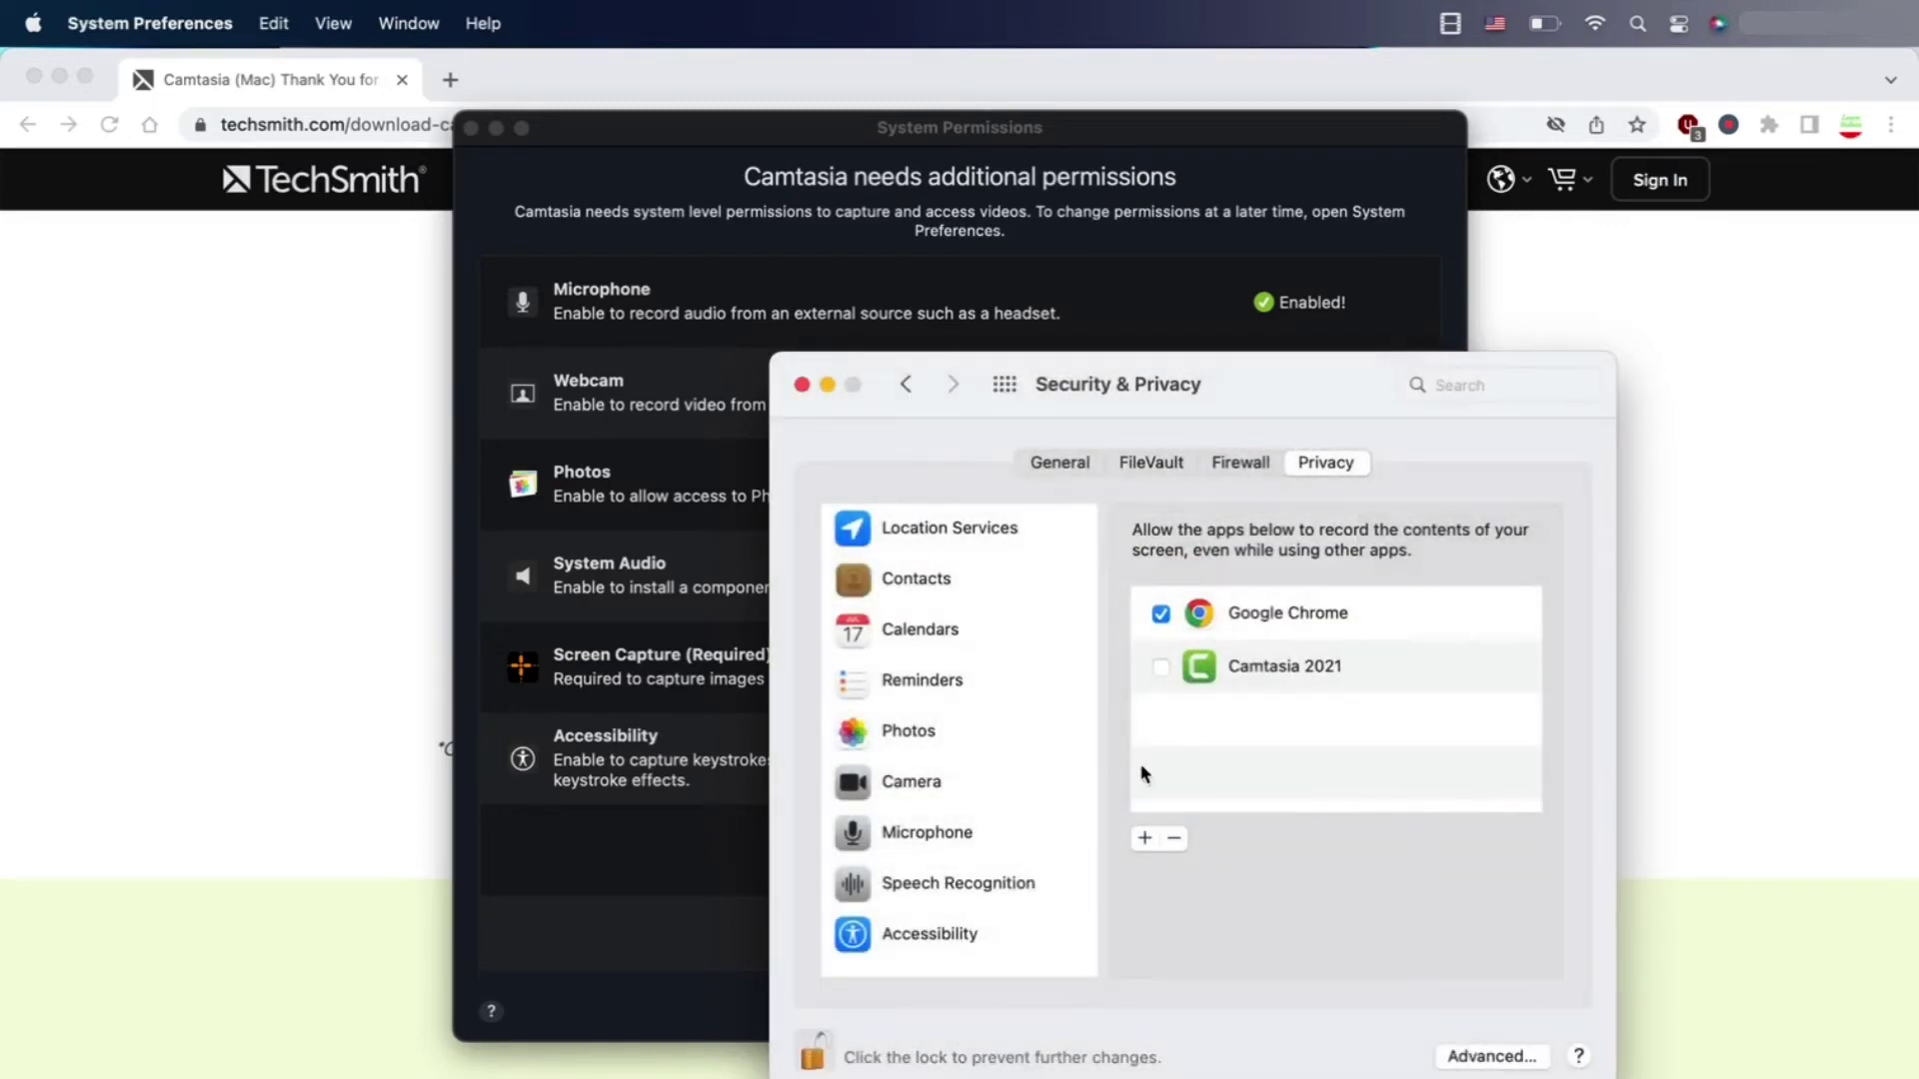
pyautogui.click(1161, 666)
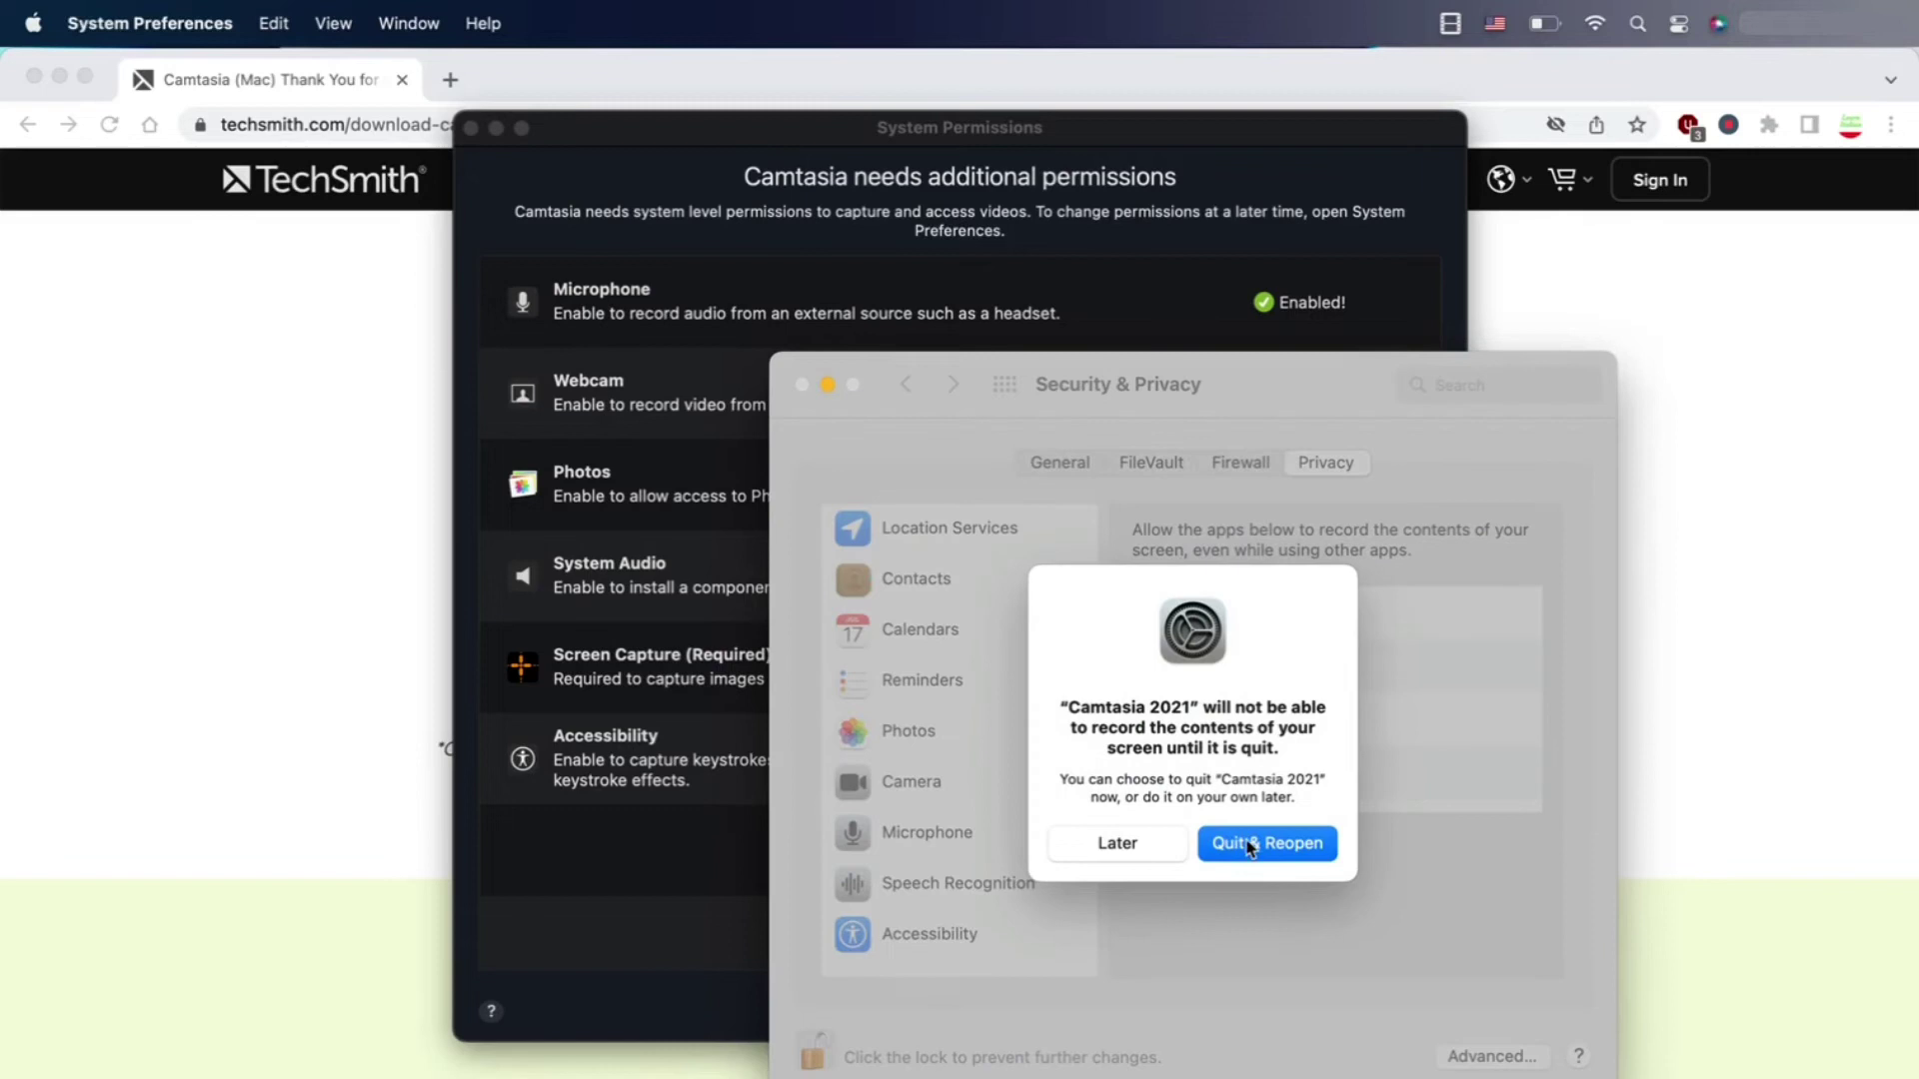
pyautogui.click(1265, 844)
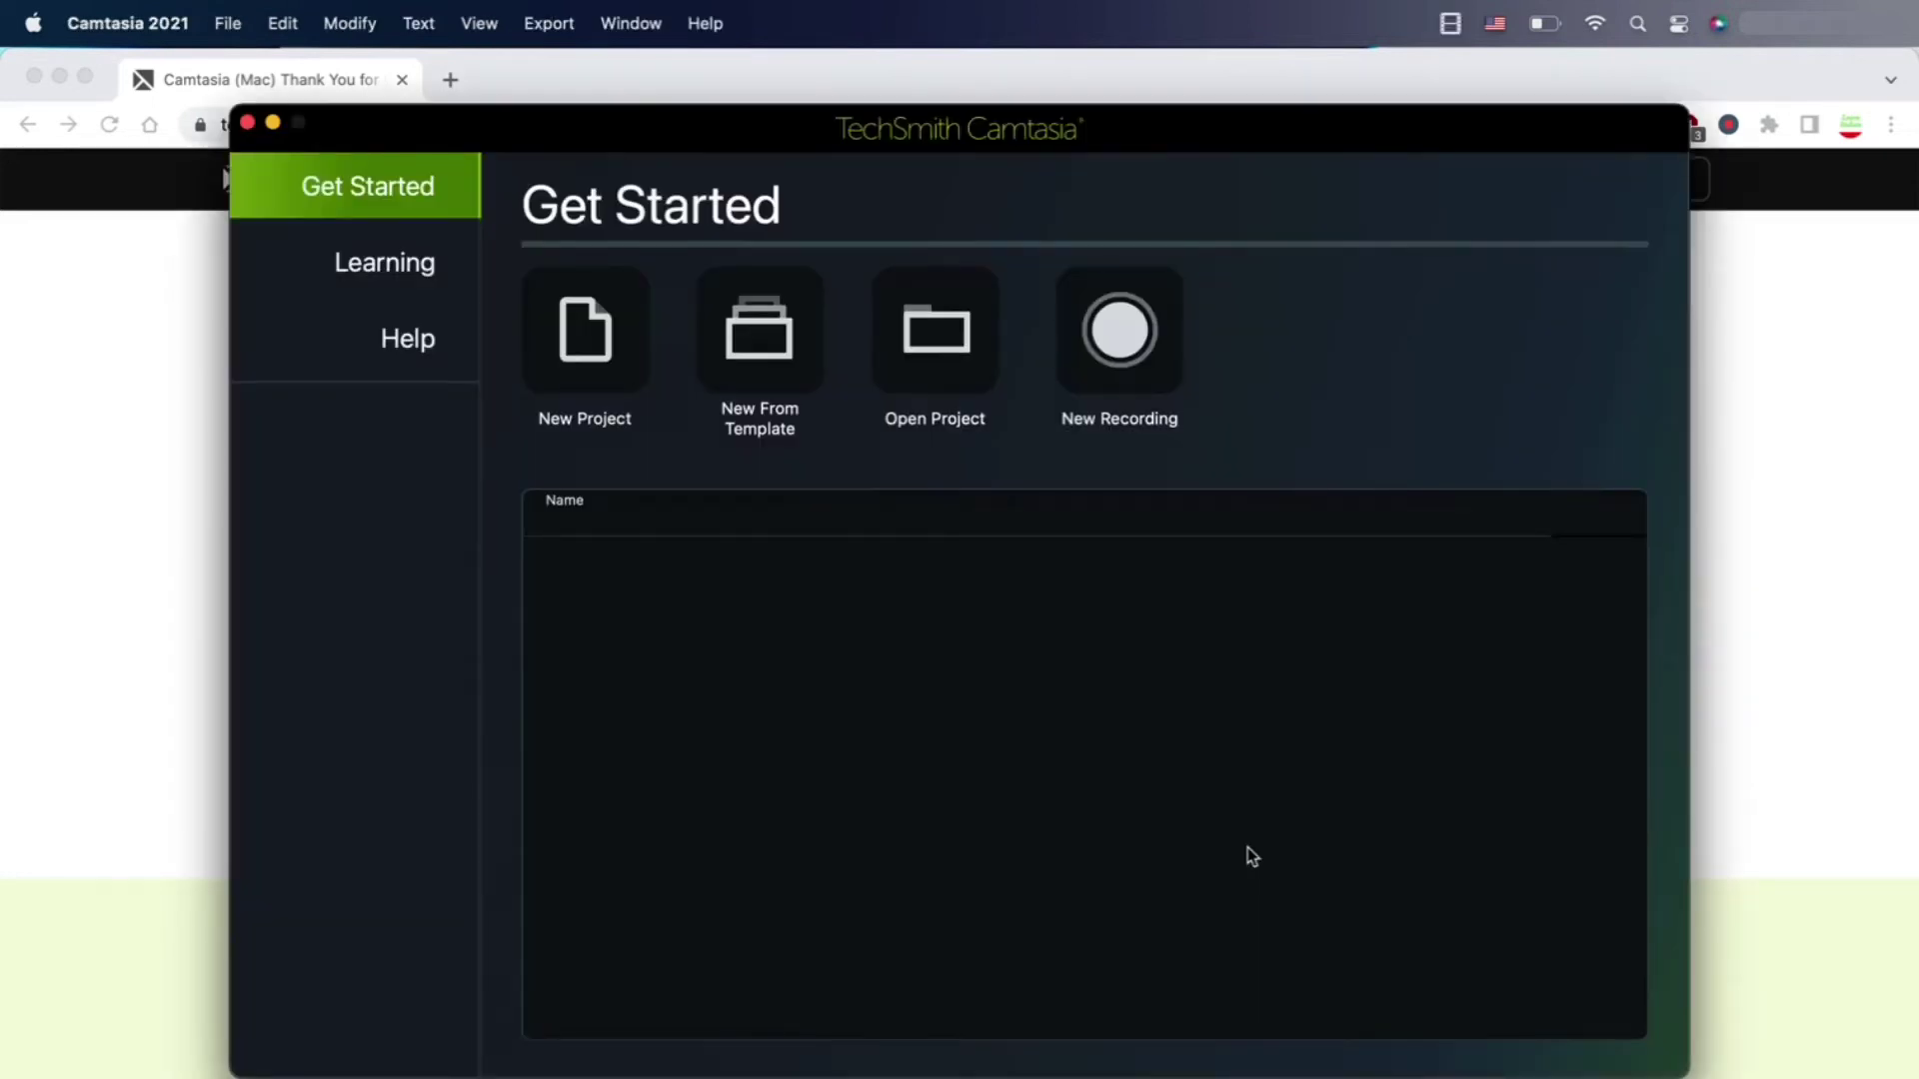
# - Check the Camtasia version (2021.0.12) in the About window, close it, and start a new project
pyautogui.click(170, 30)
pyautogui.click(158, 70)
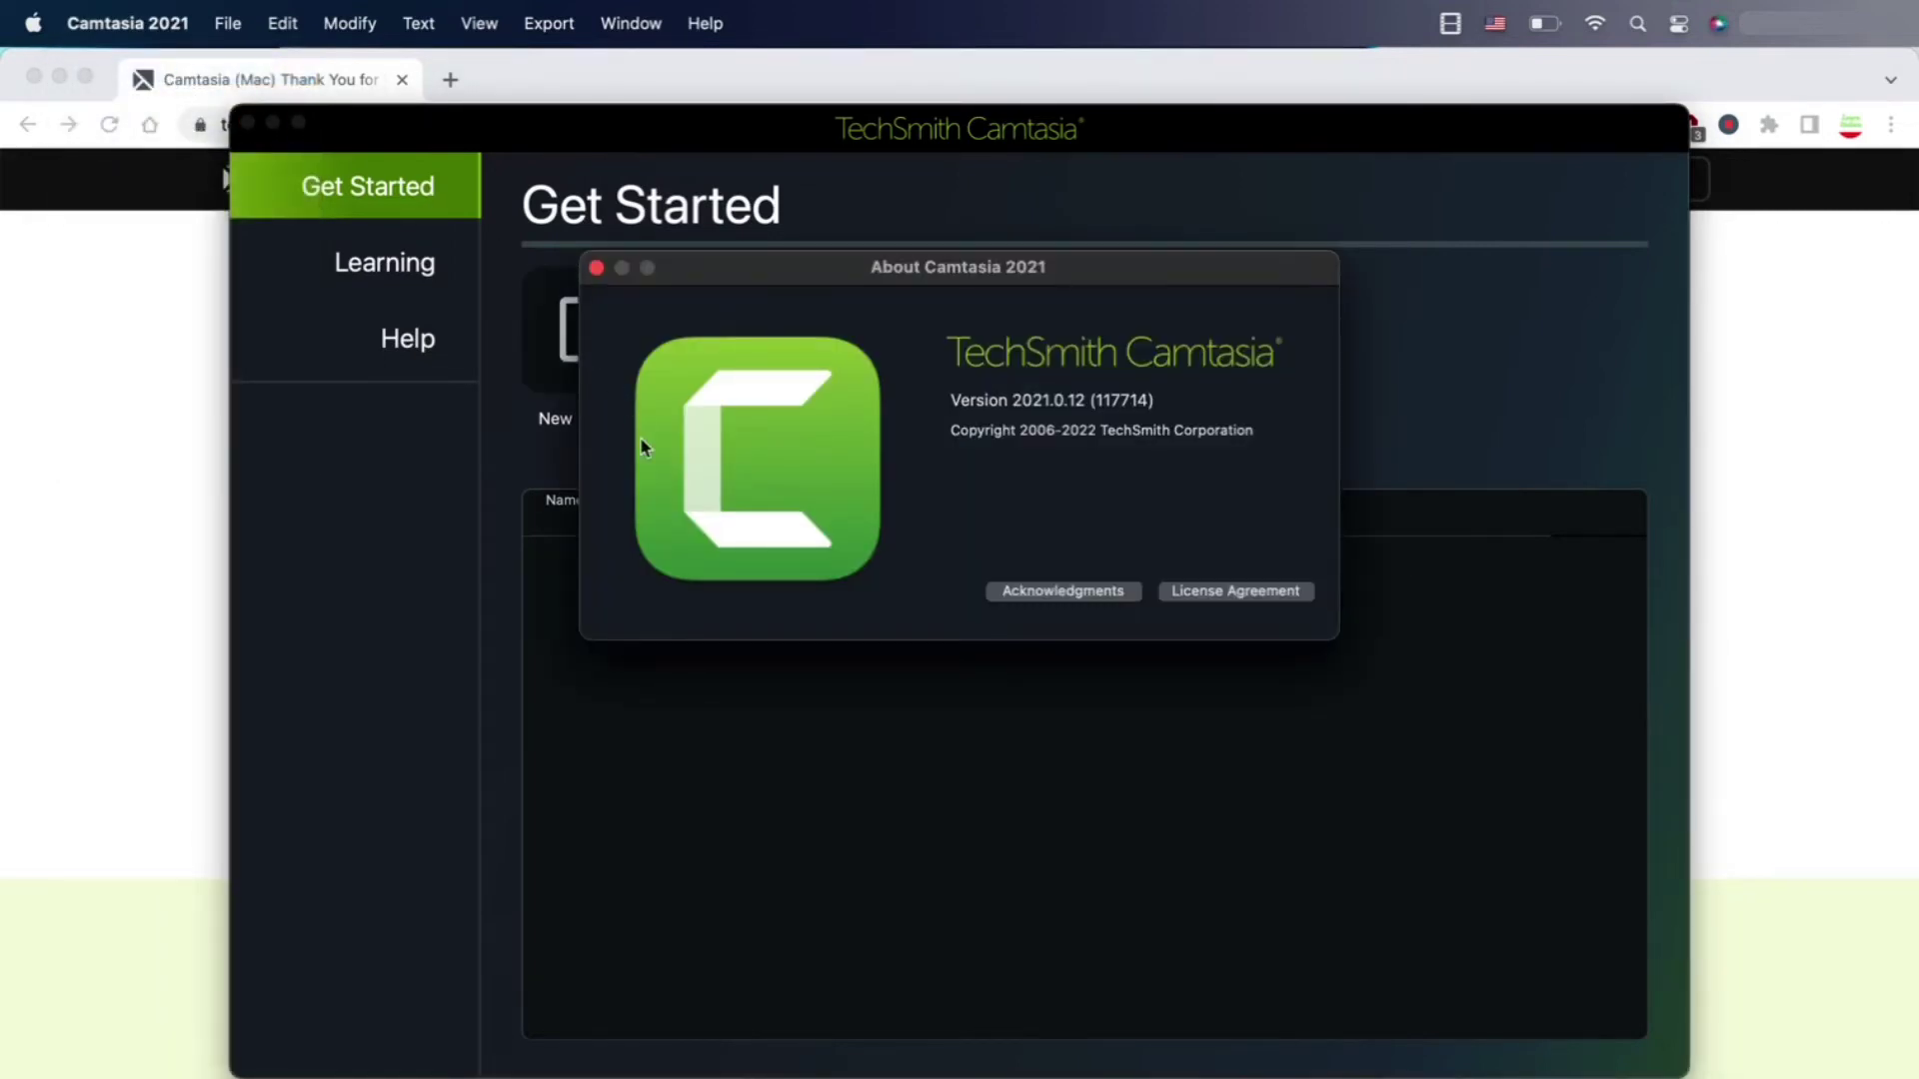
pyautogui.click(596, 268)
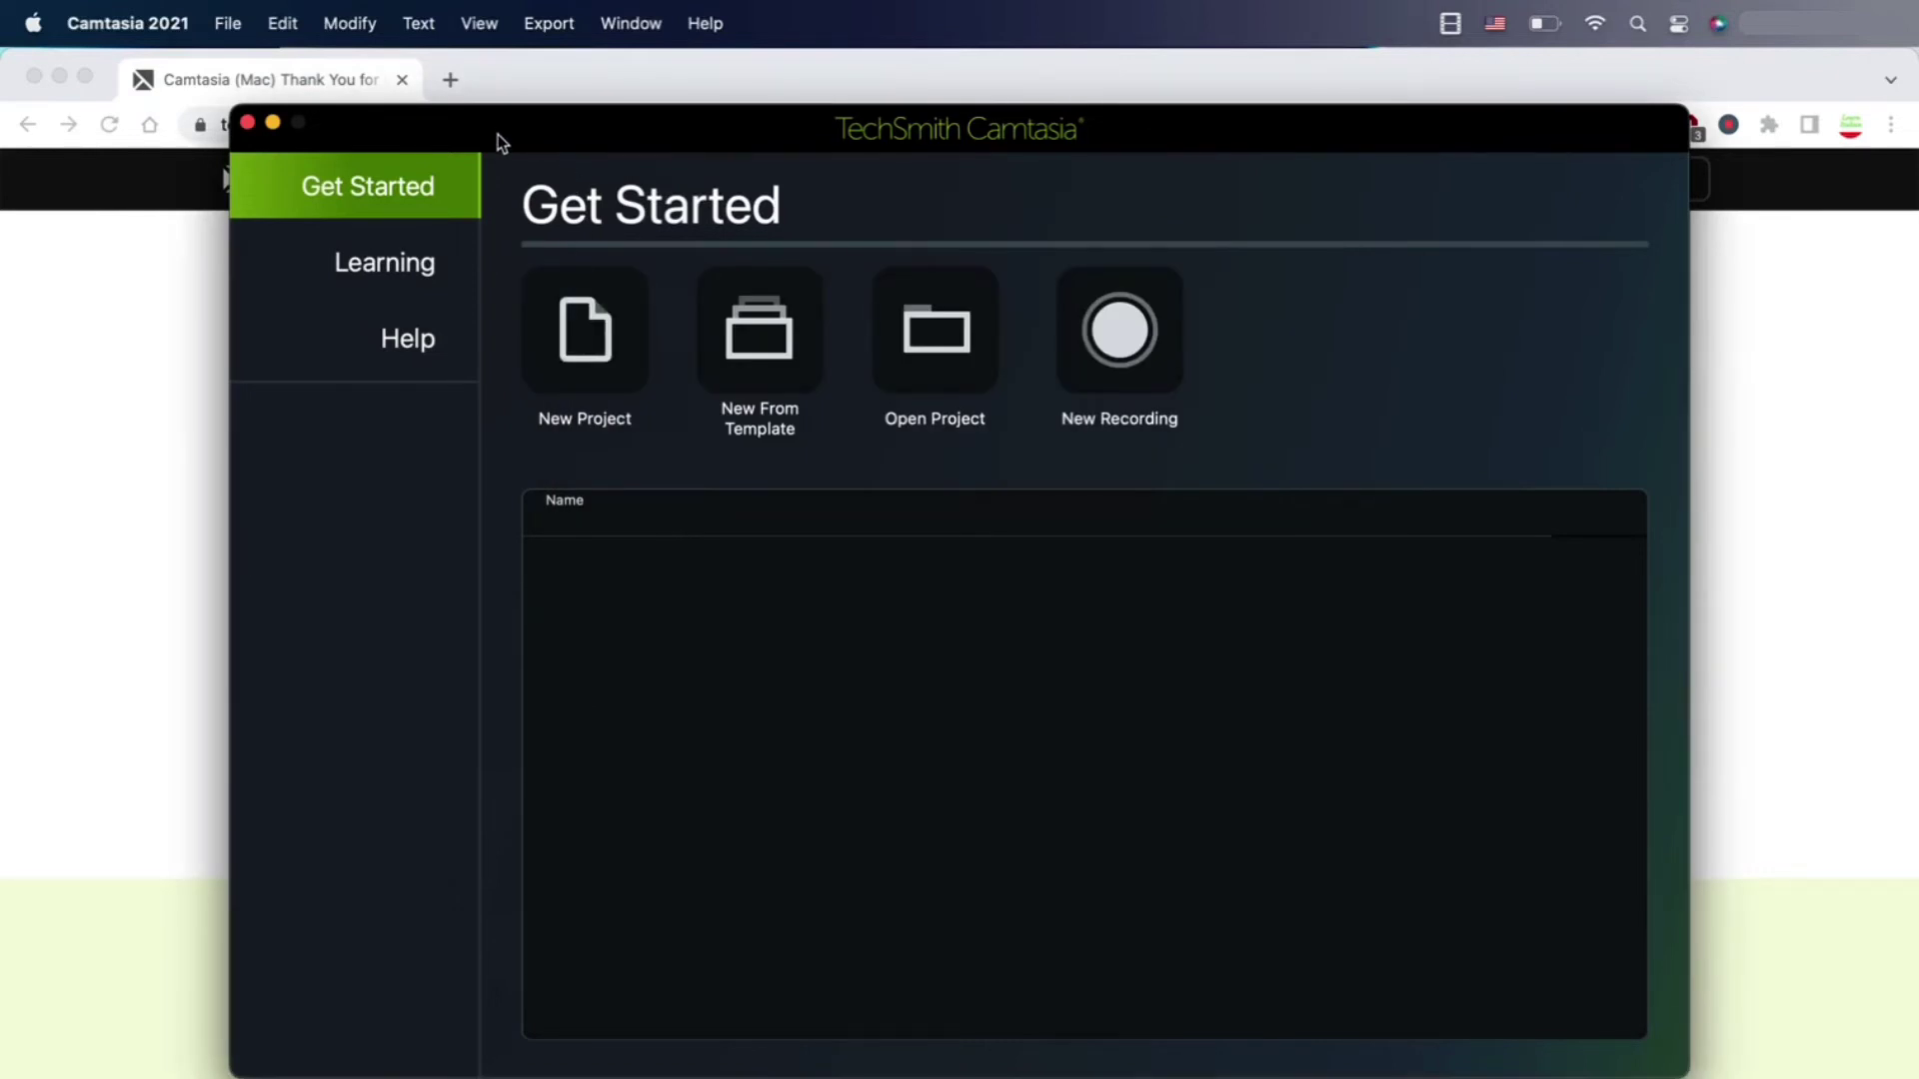
pyautogui.click(592, 321)
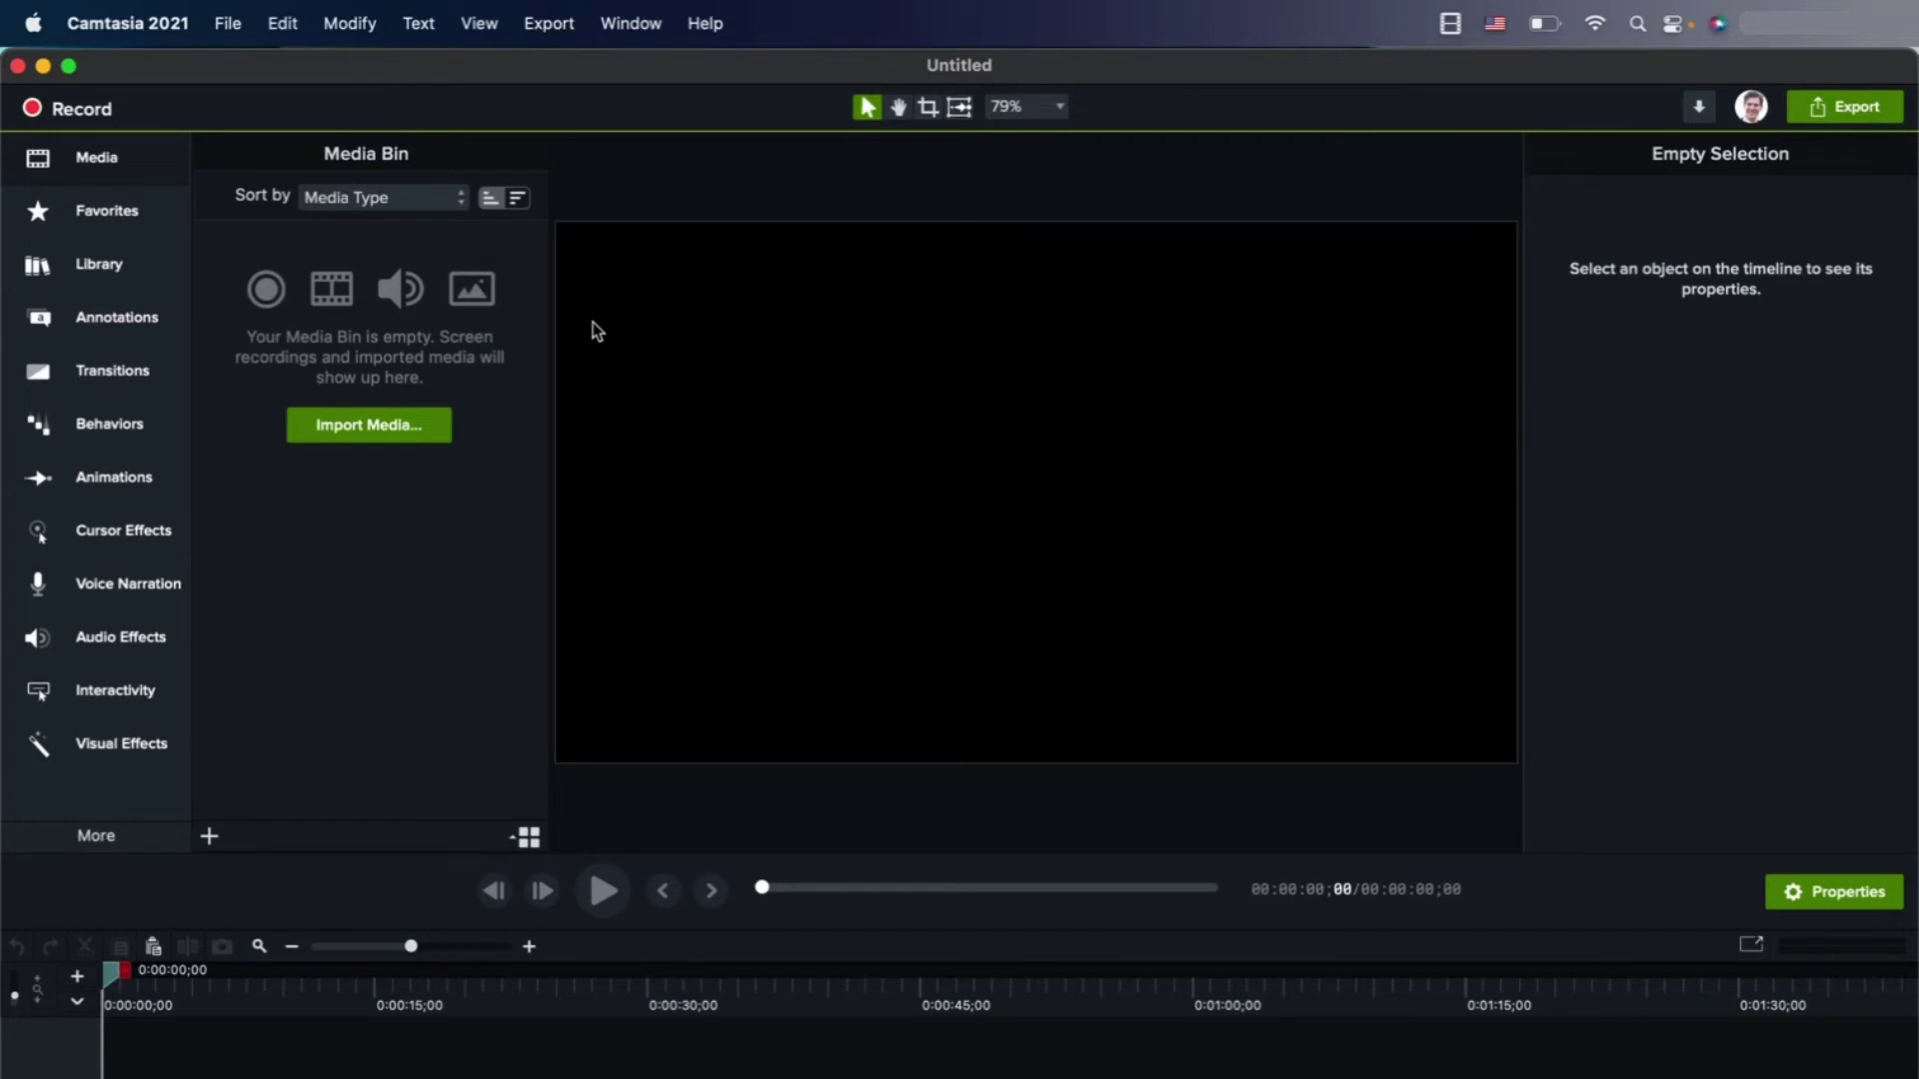
# - Choose Save As from the File menu for the new project
pyautogui.click(226, 22)
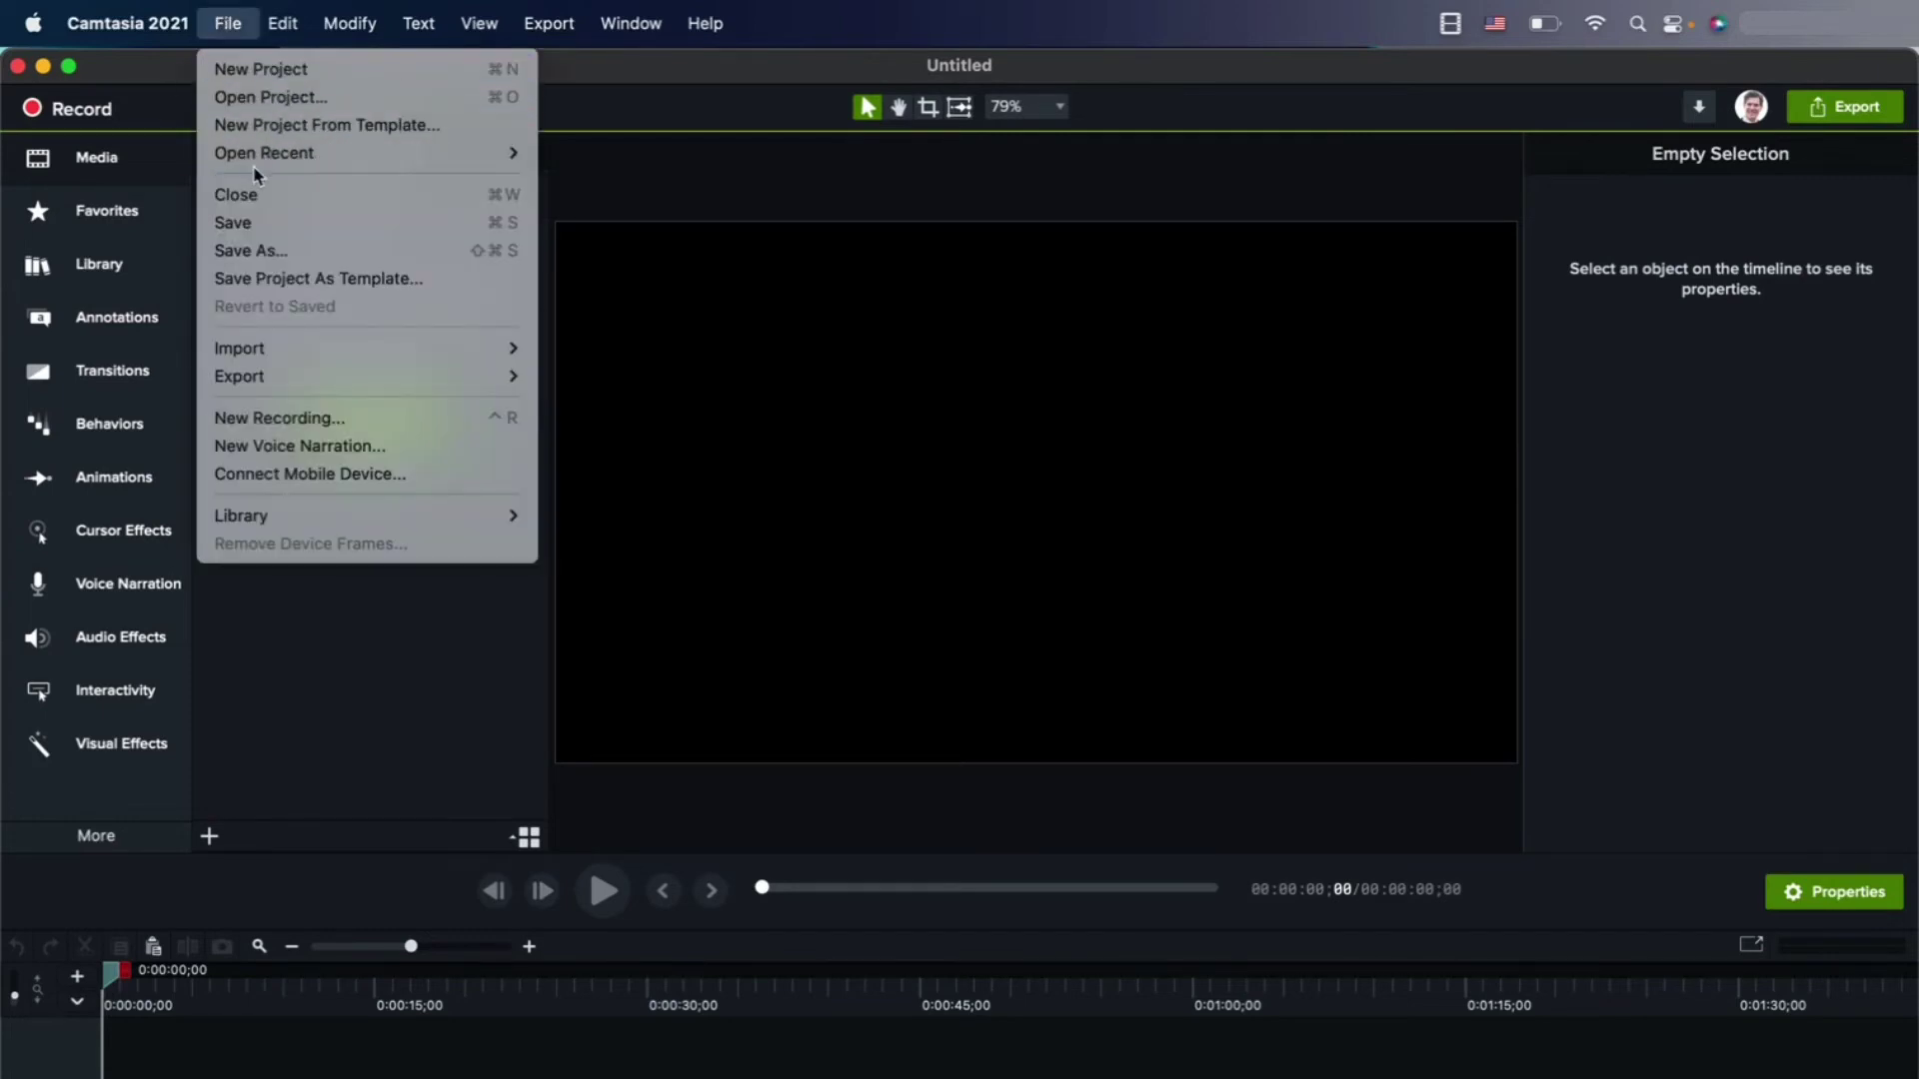
pyautogui.click(258, 250)
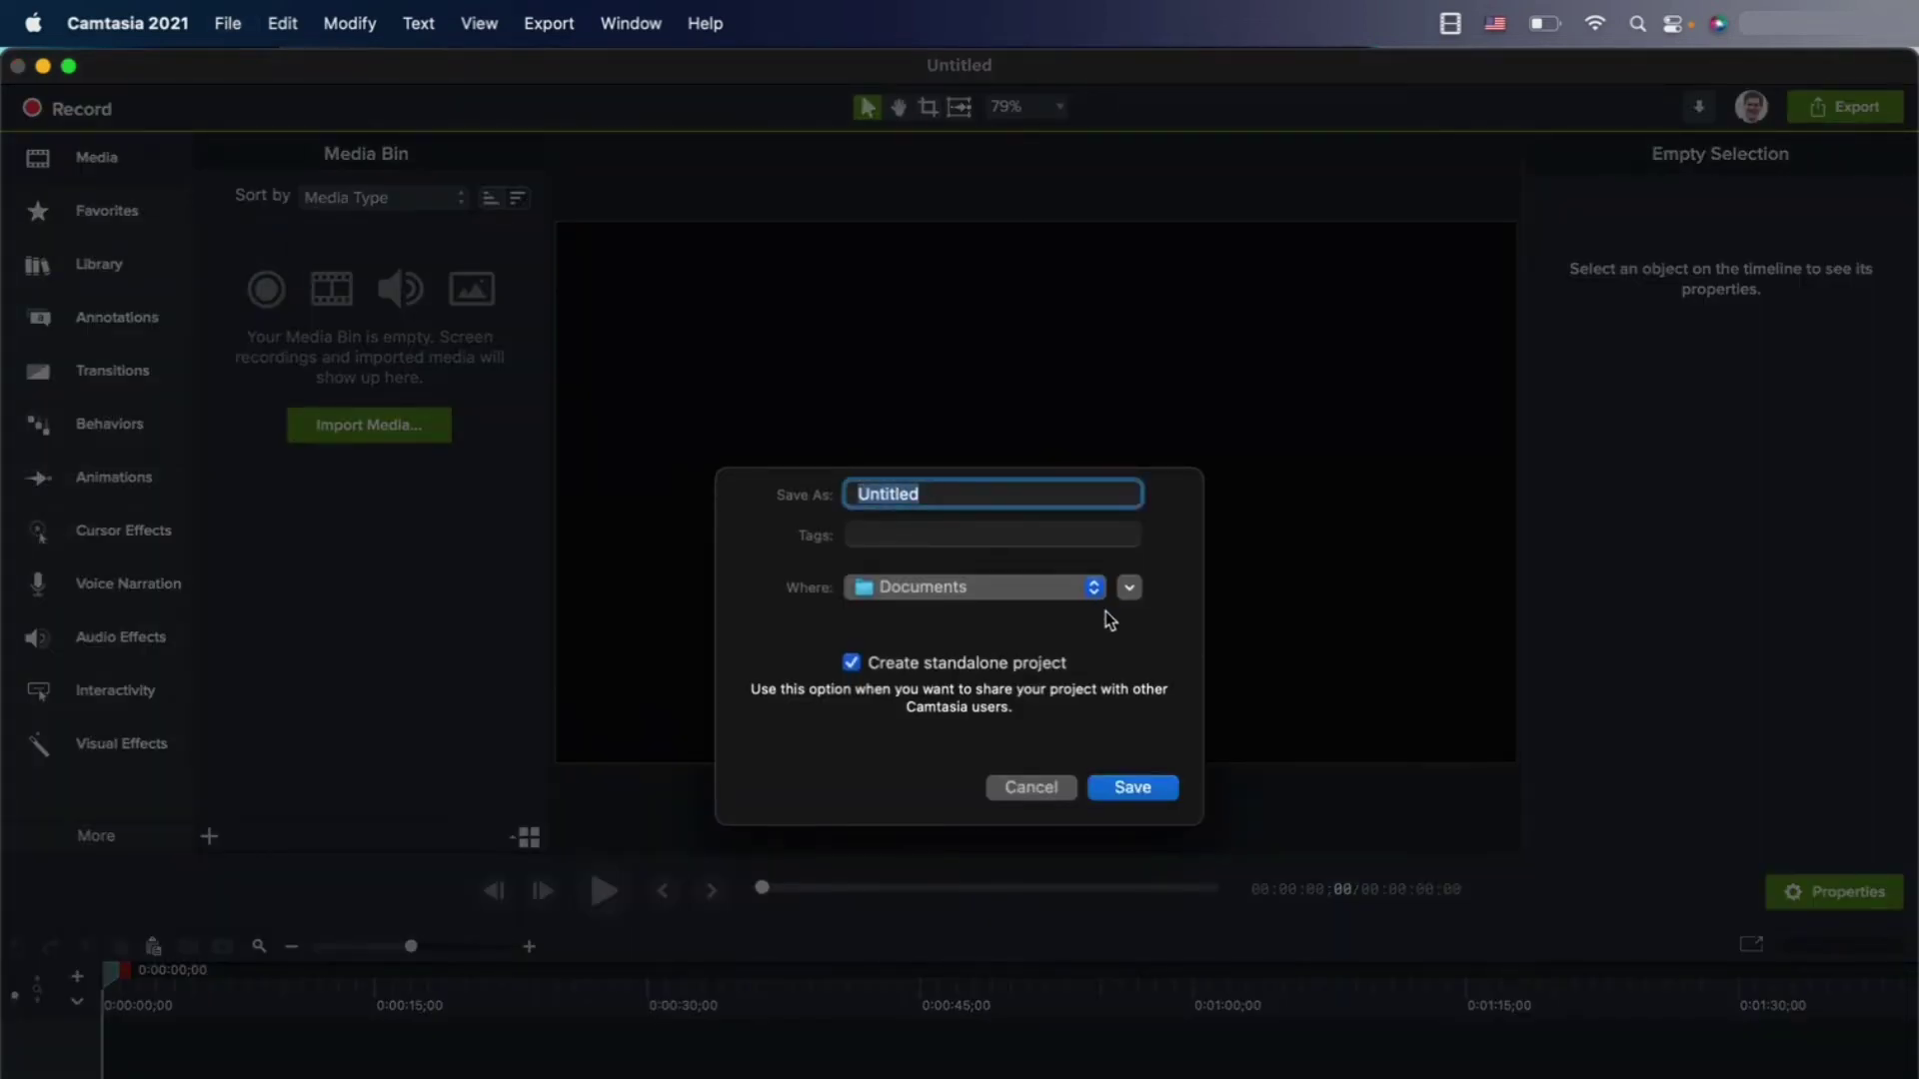
# - Save the project as 'example' in the Documents > videos folder
pyautogui.click(1130, 590)
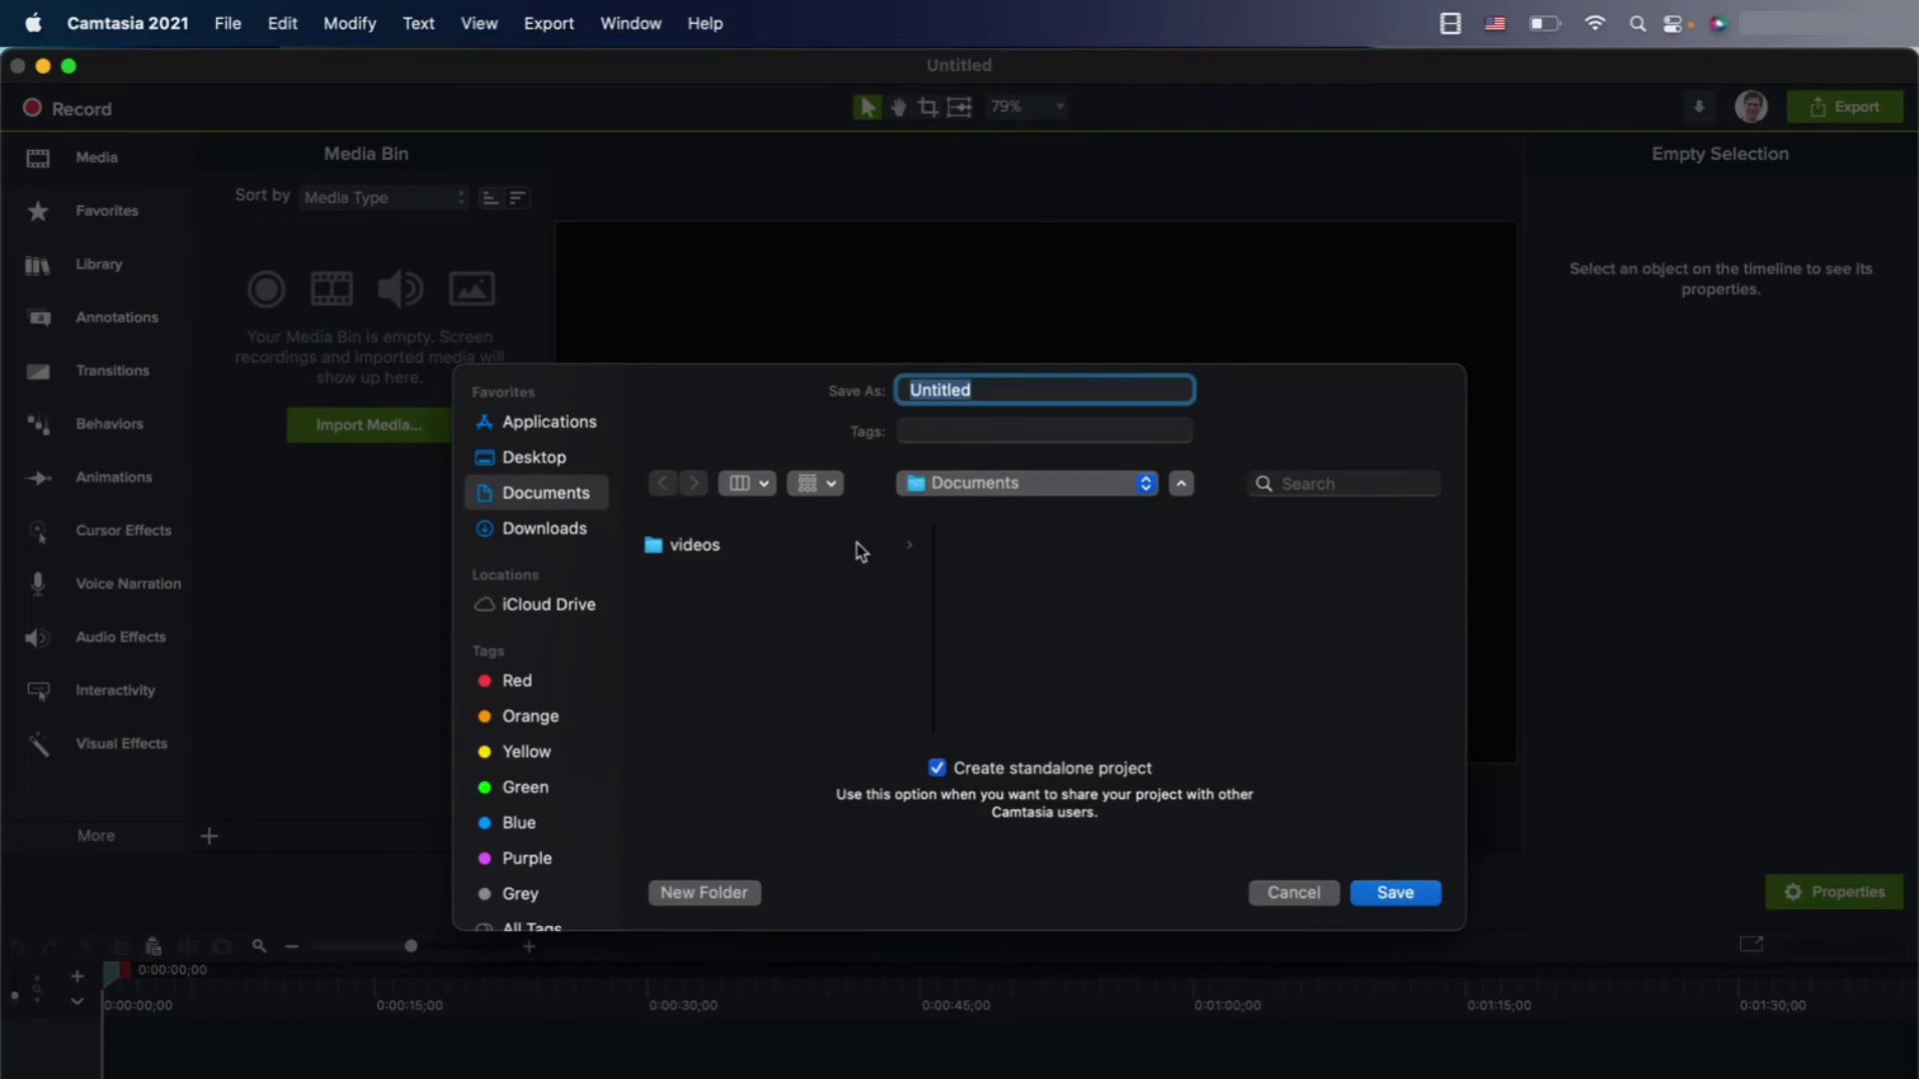
pyautogui.click(779, 550)
pyautogui.doubleClick(947, 388)
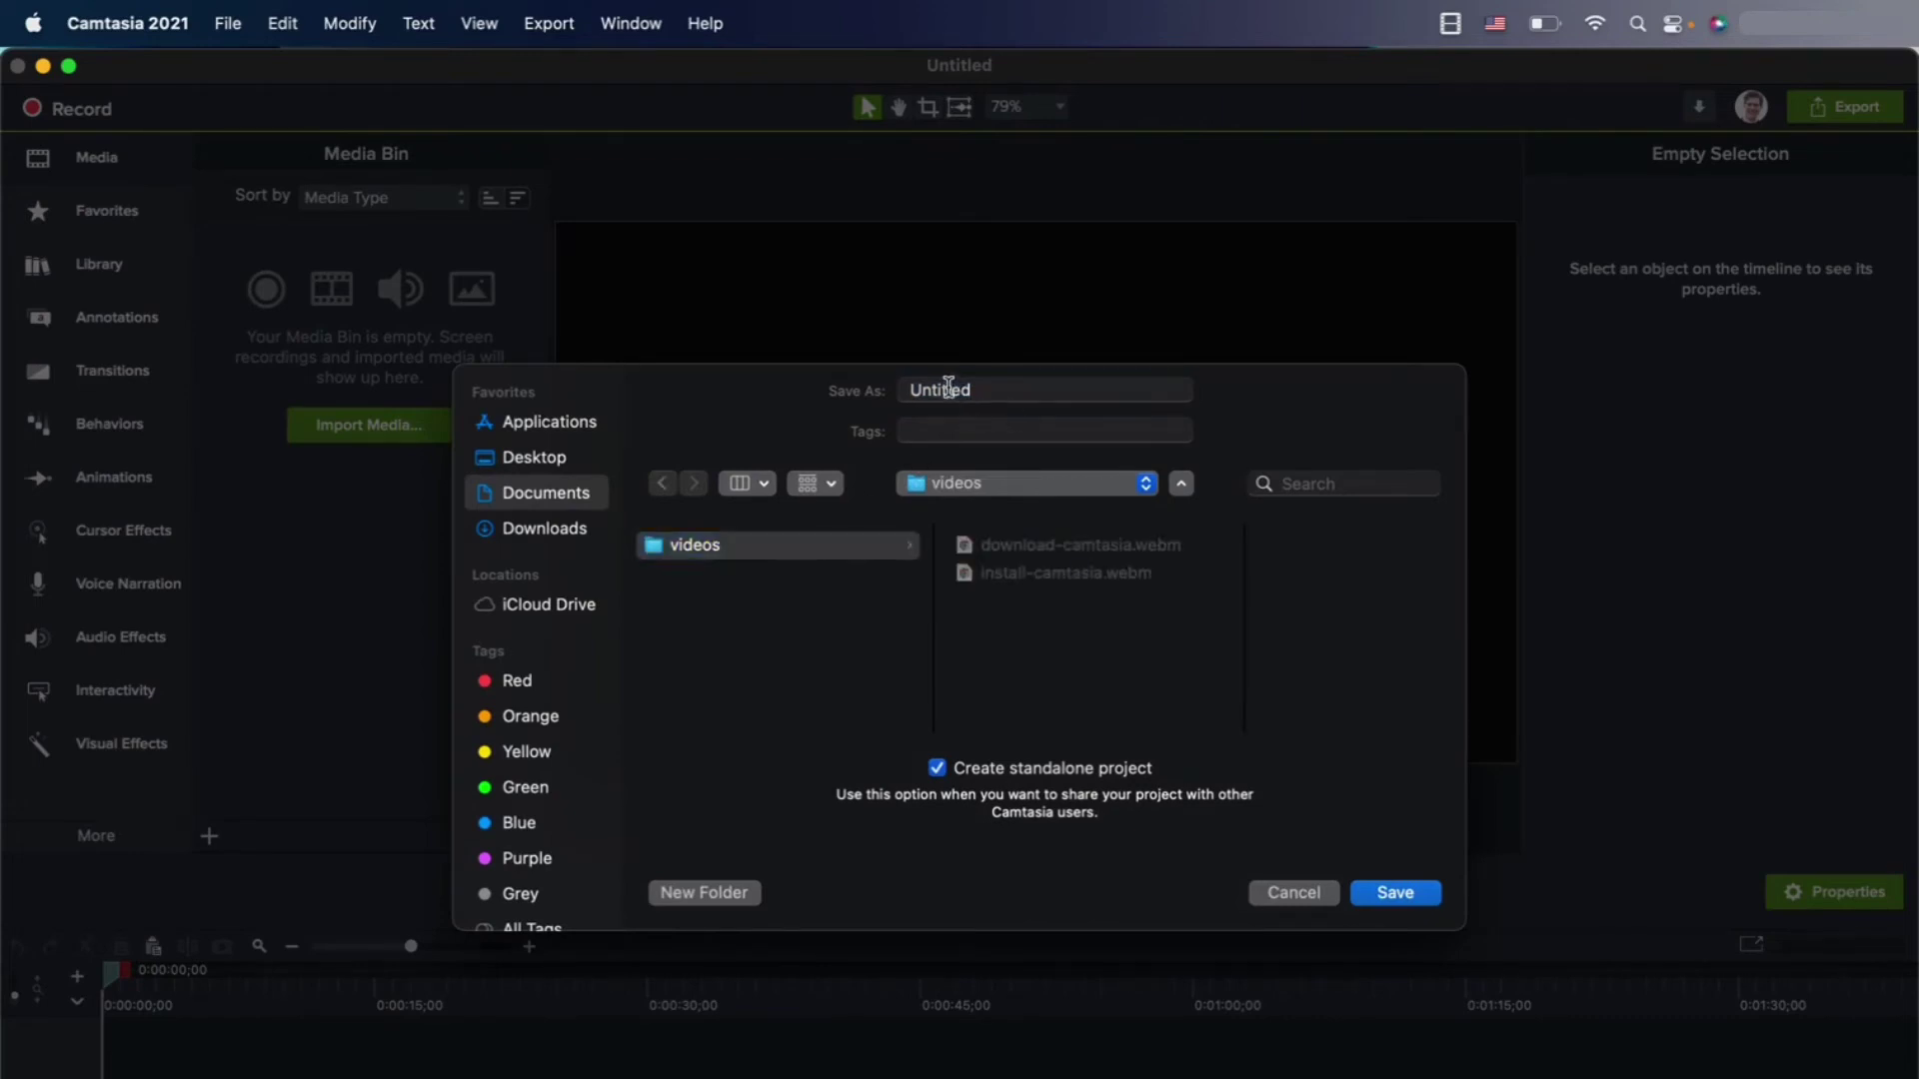
pyautogui.write('example')
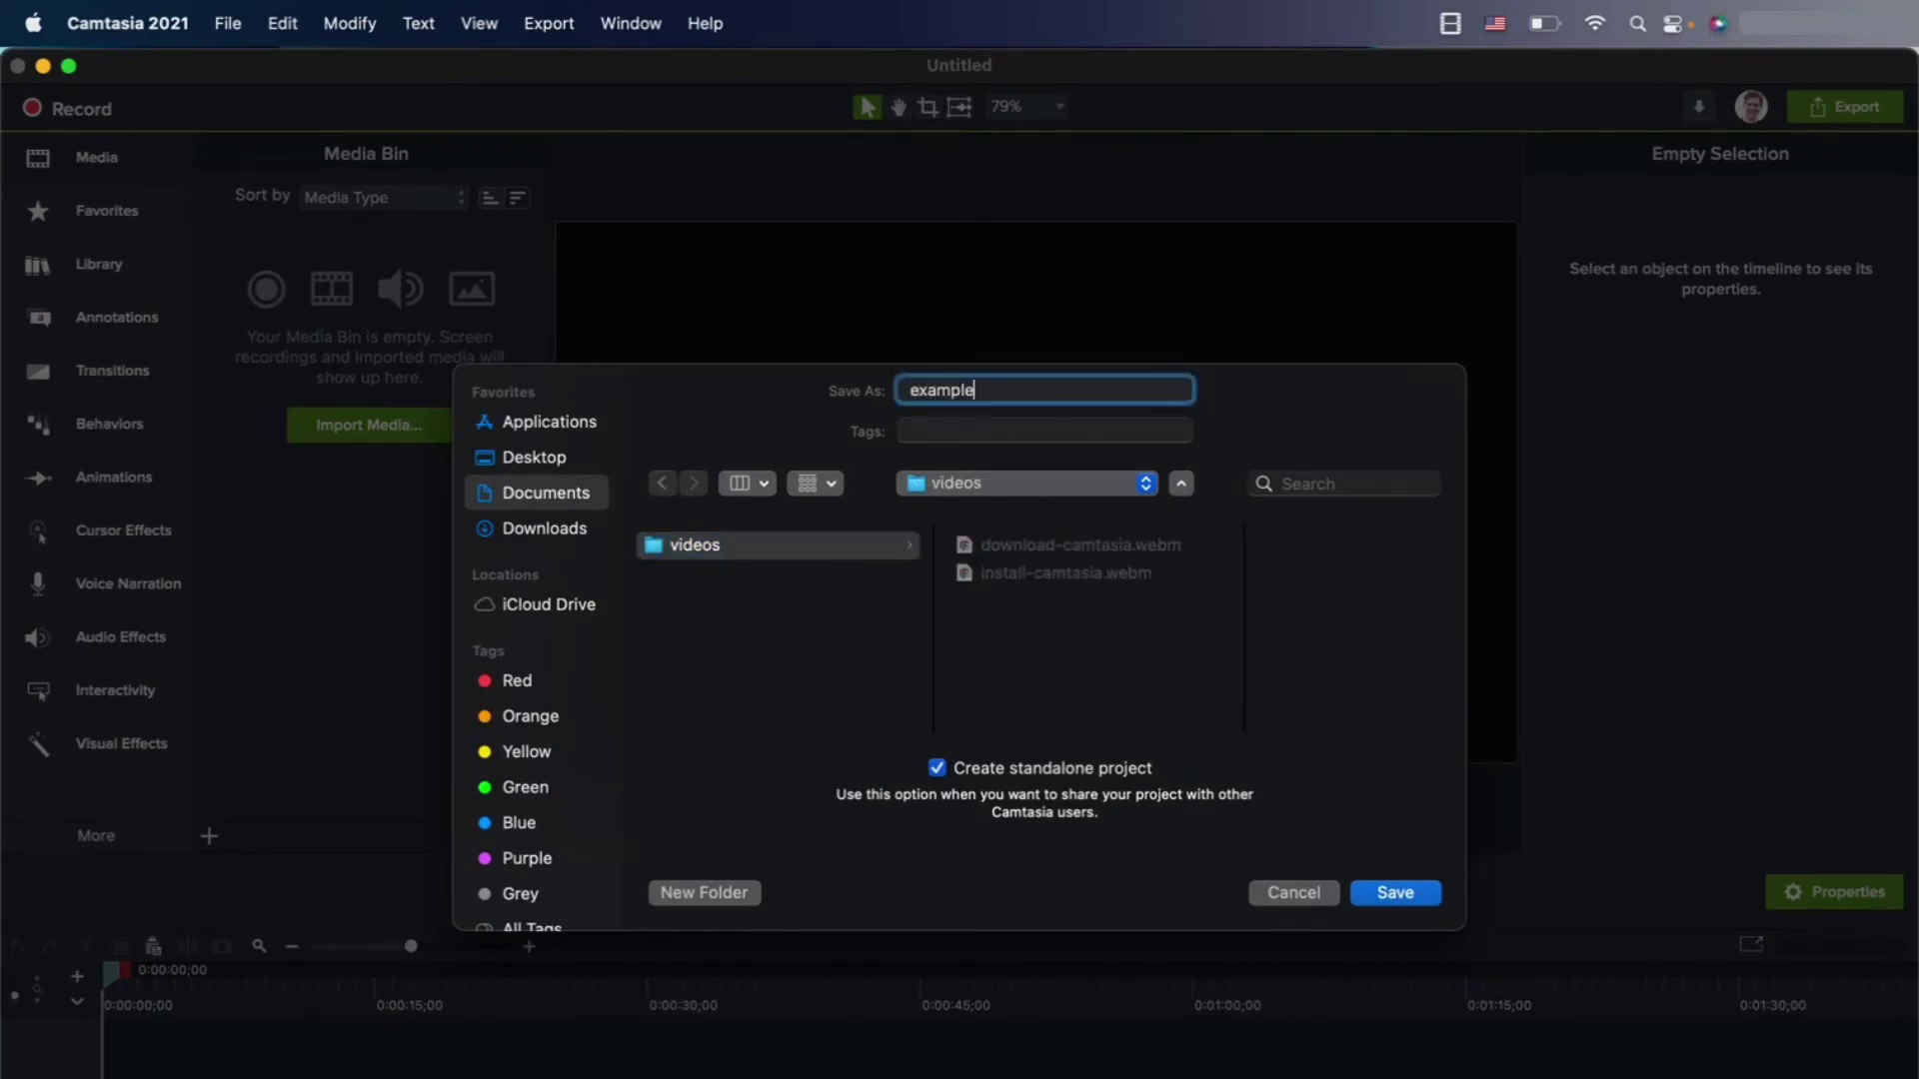
pyautogui.press('Return')
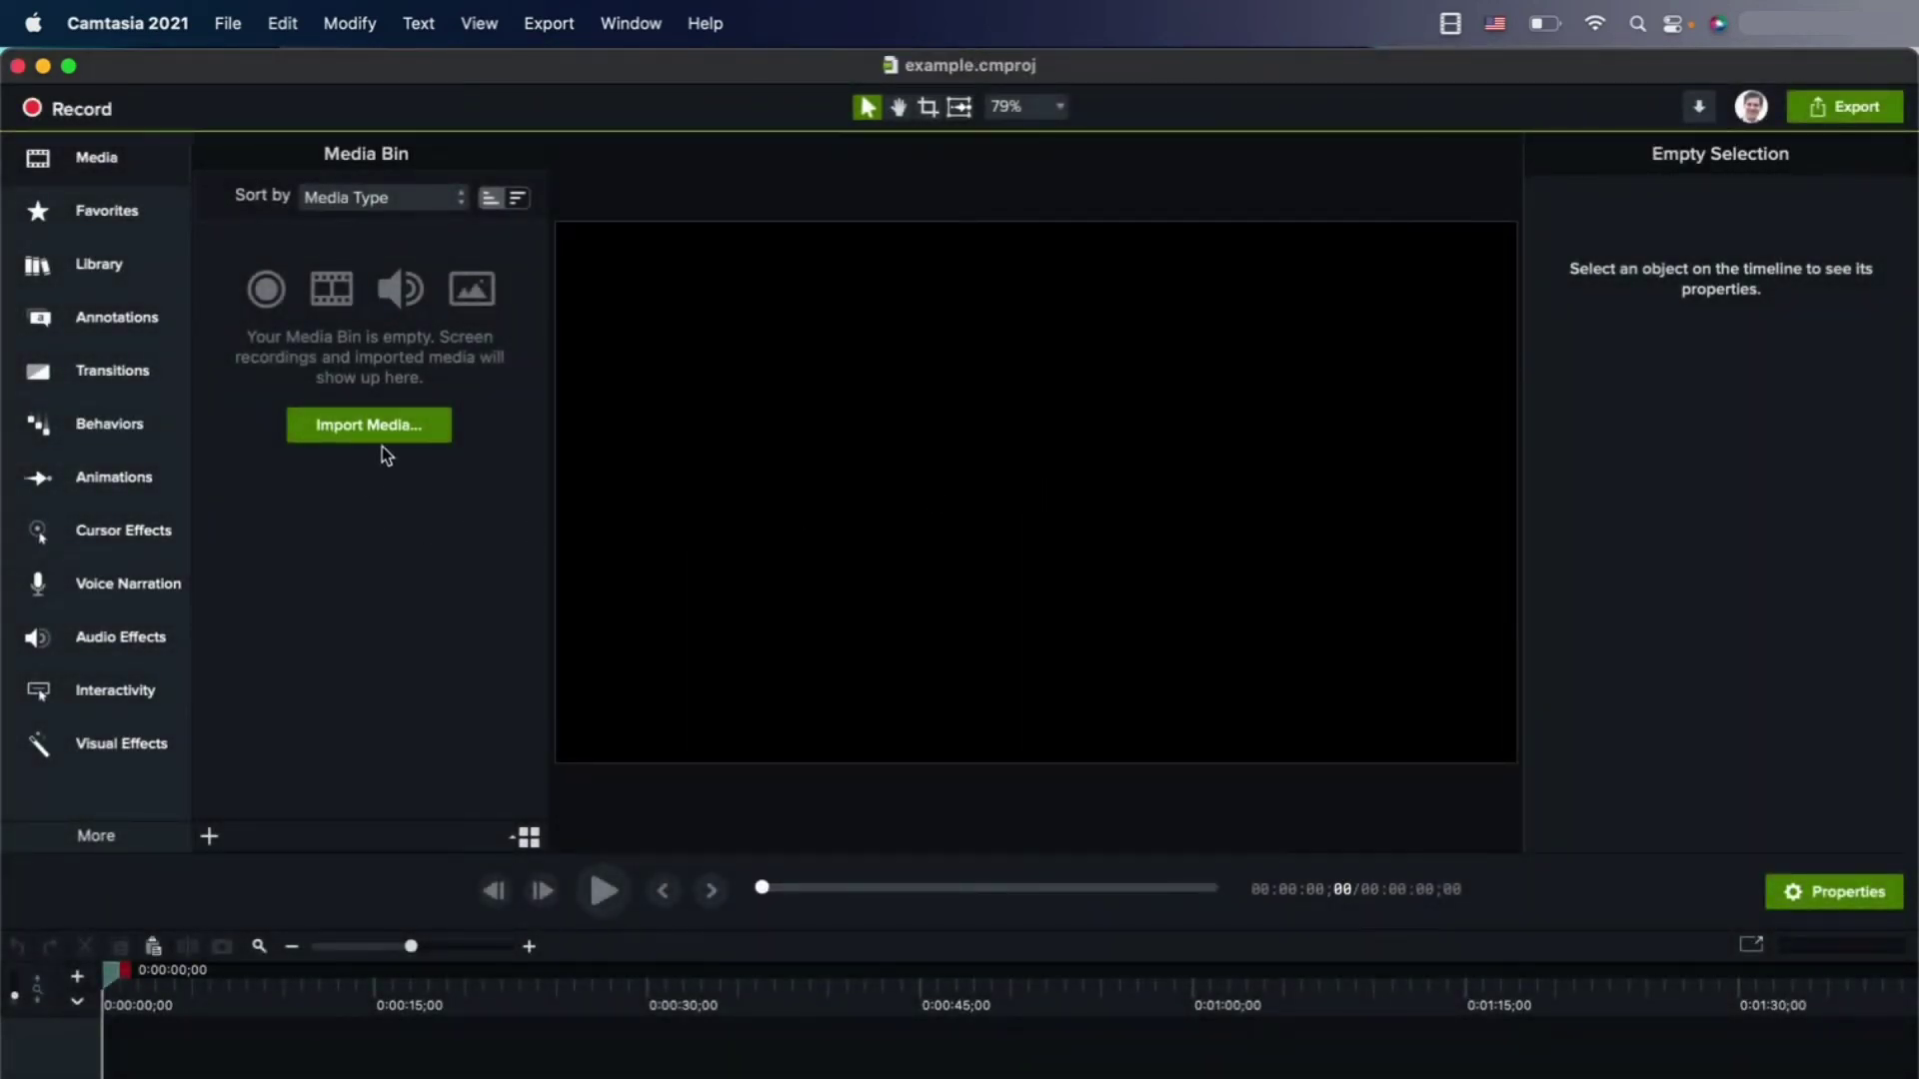
pyautogui.click(412, 424)
pyautogui.hscroll(-5, 921, 415)
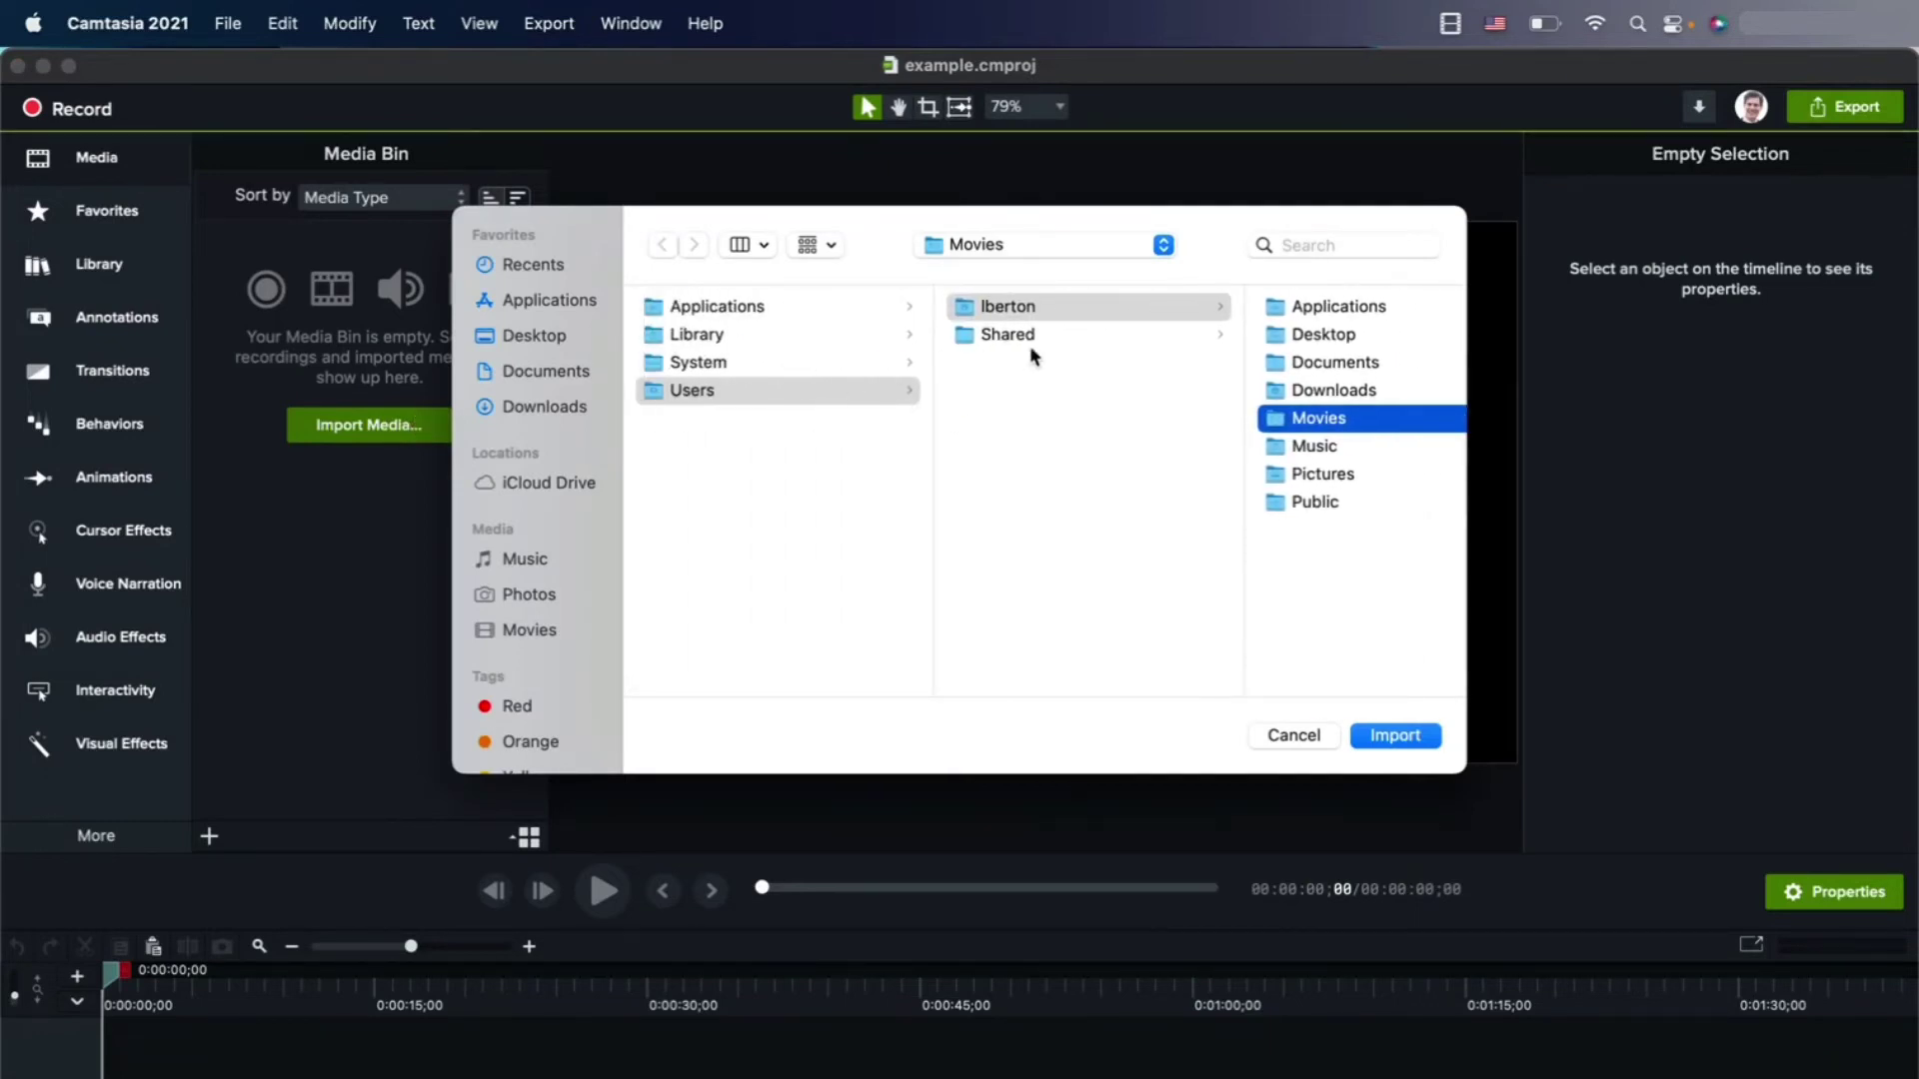
pyautogui.hscroll(5, 1035, 351)
pyautogui.click(984, 389)
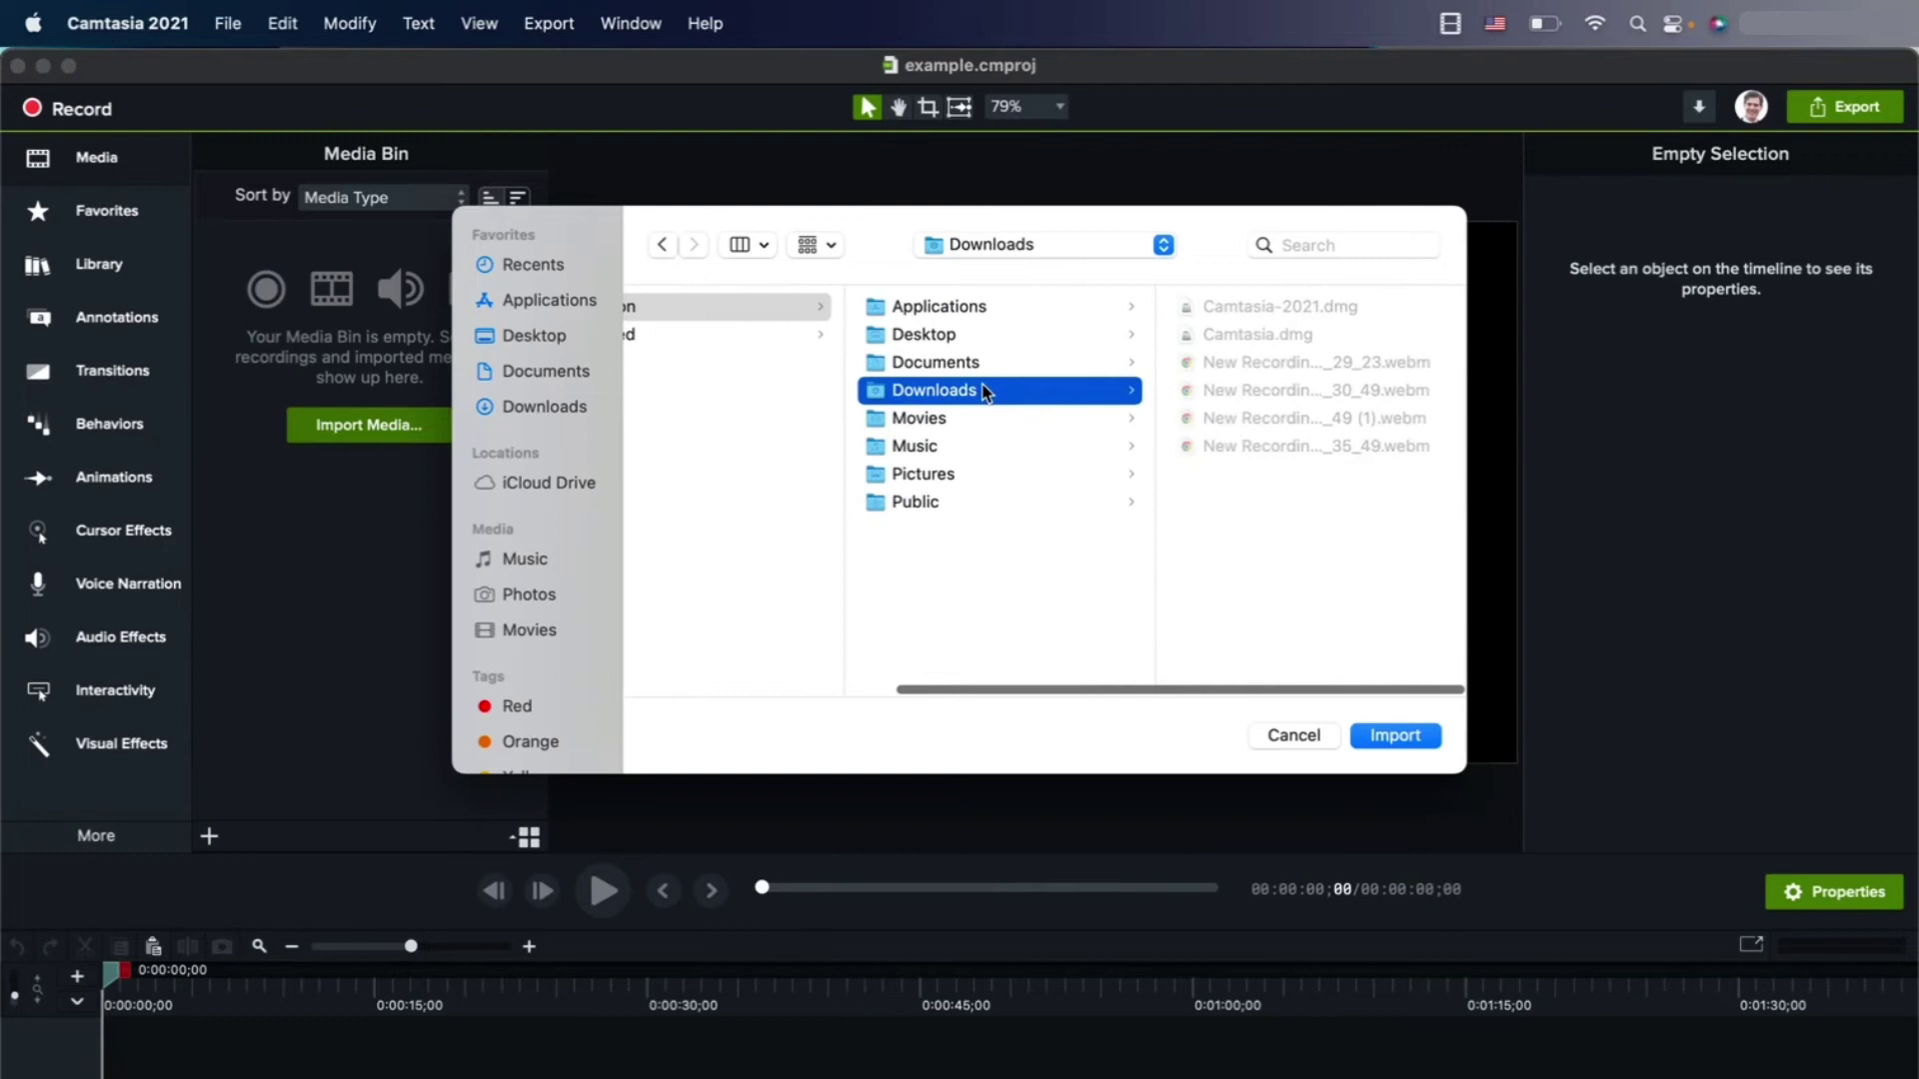
pyautogui.click(1274, 446)
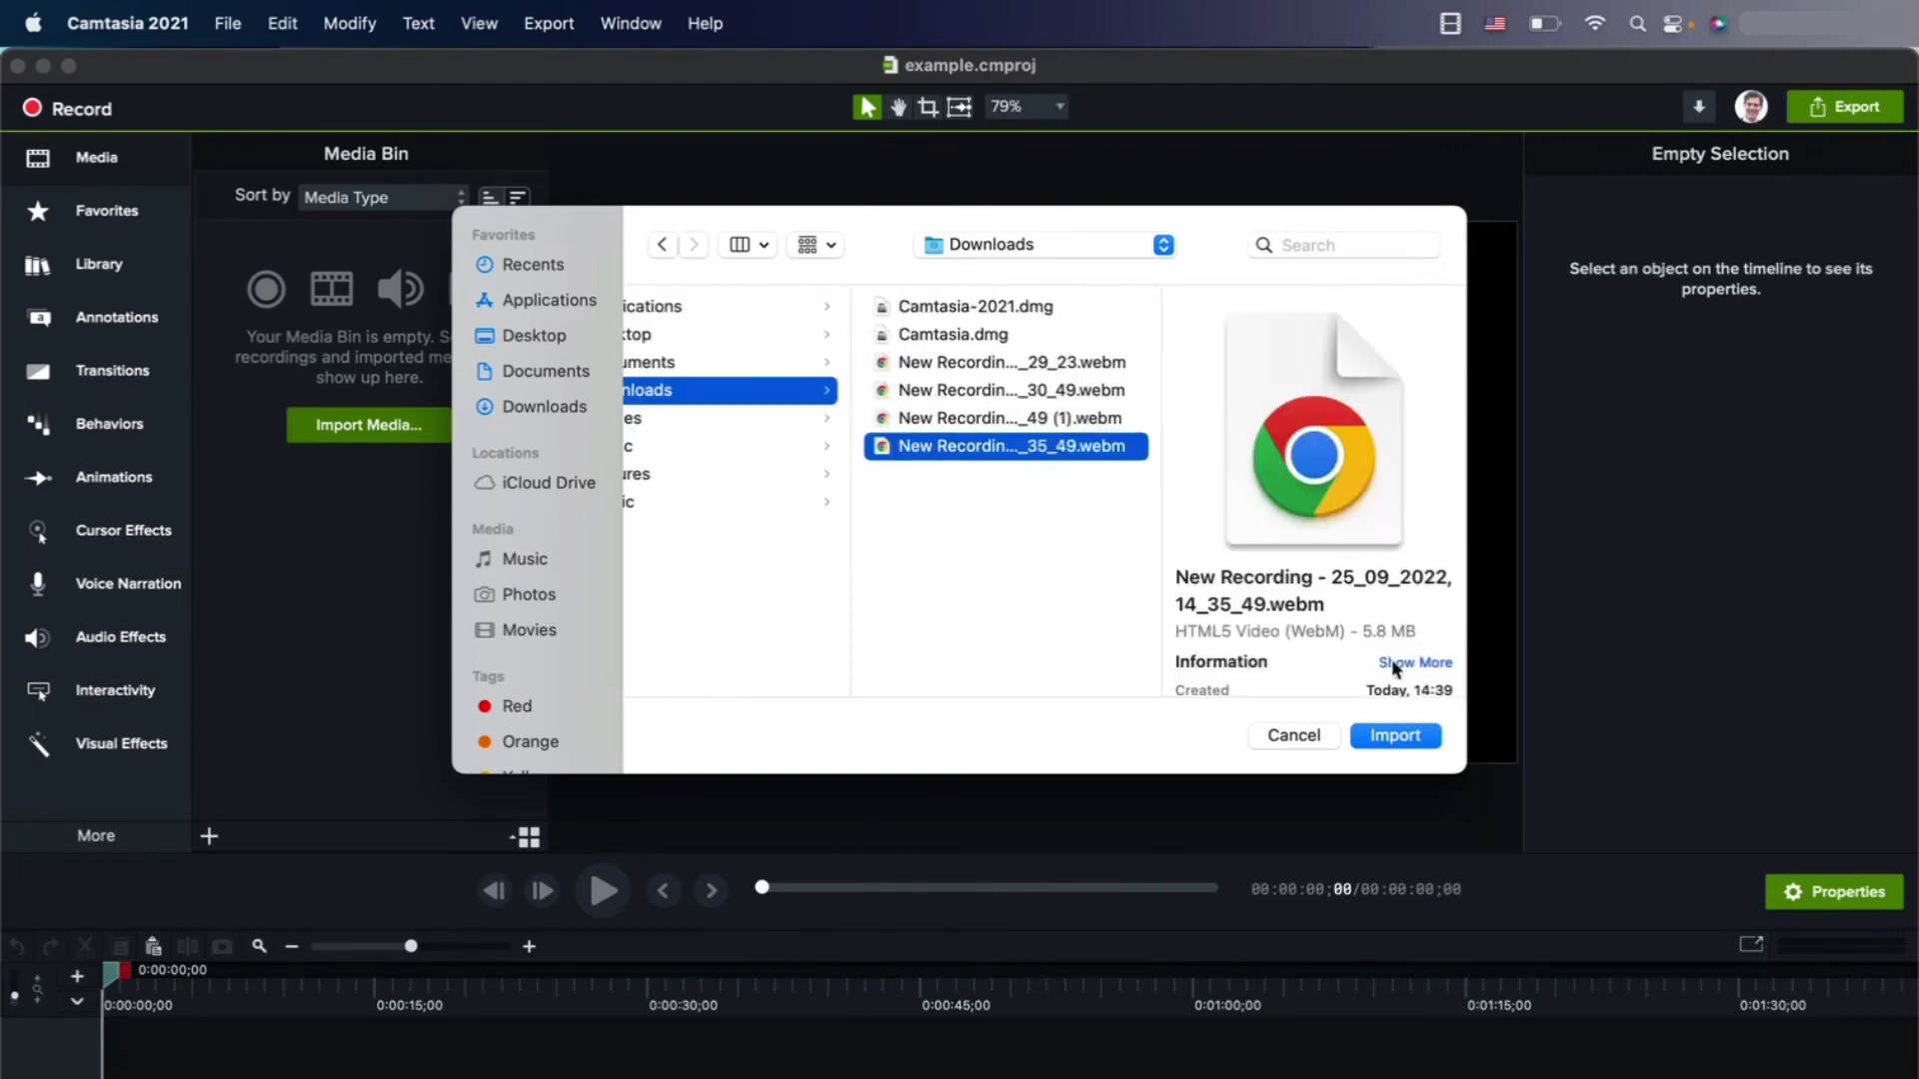
pyautogui.click(1413, 739)
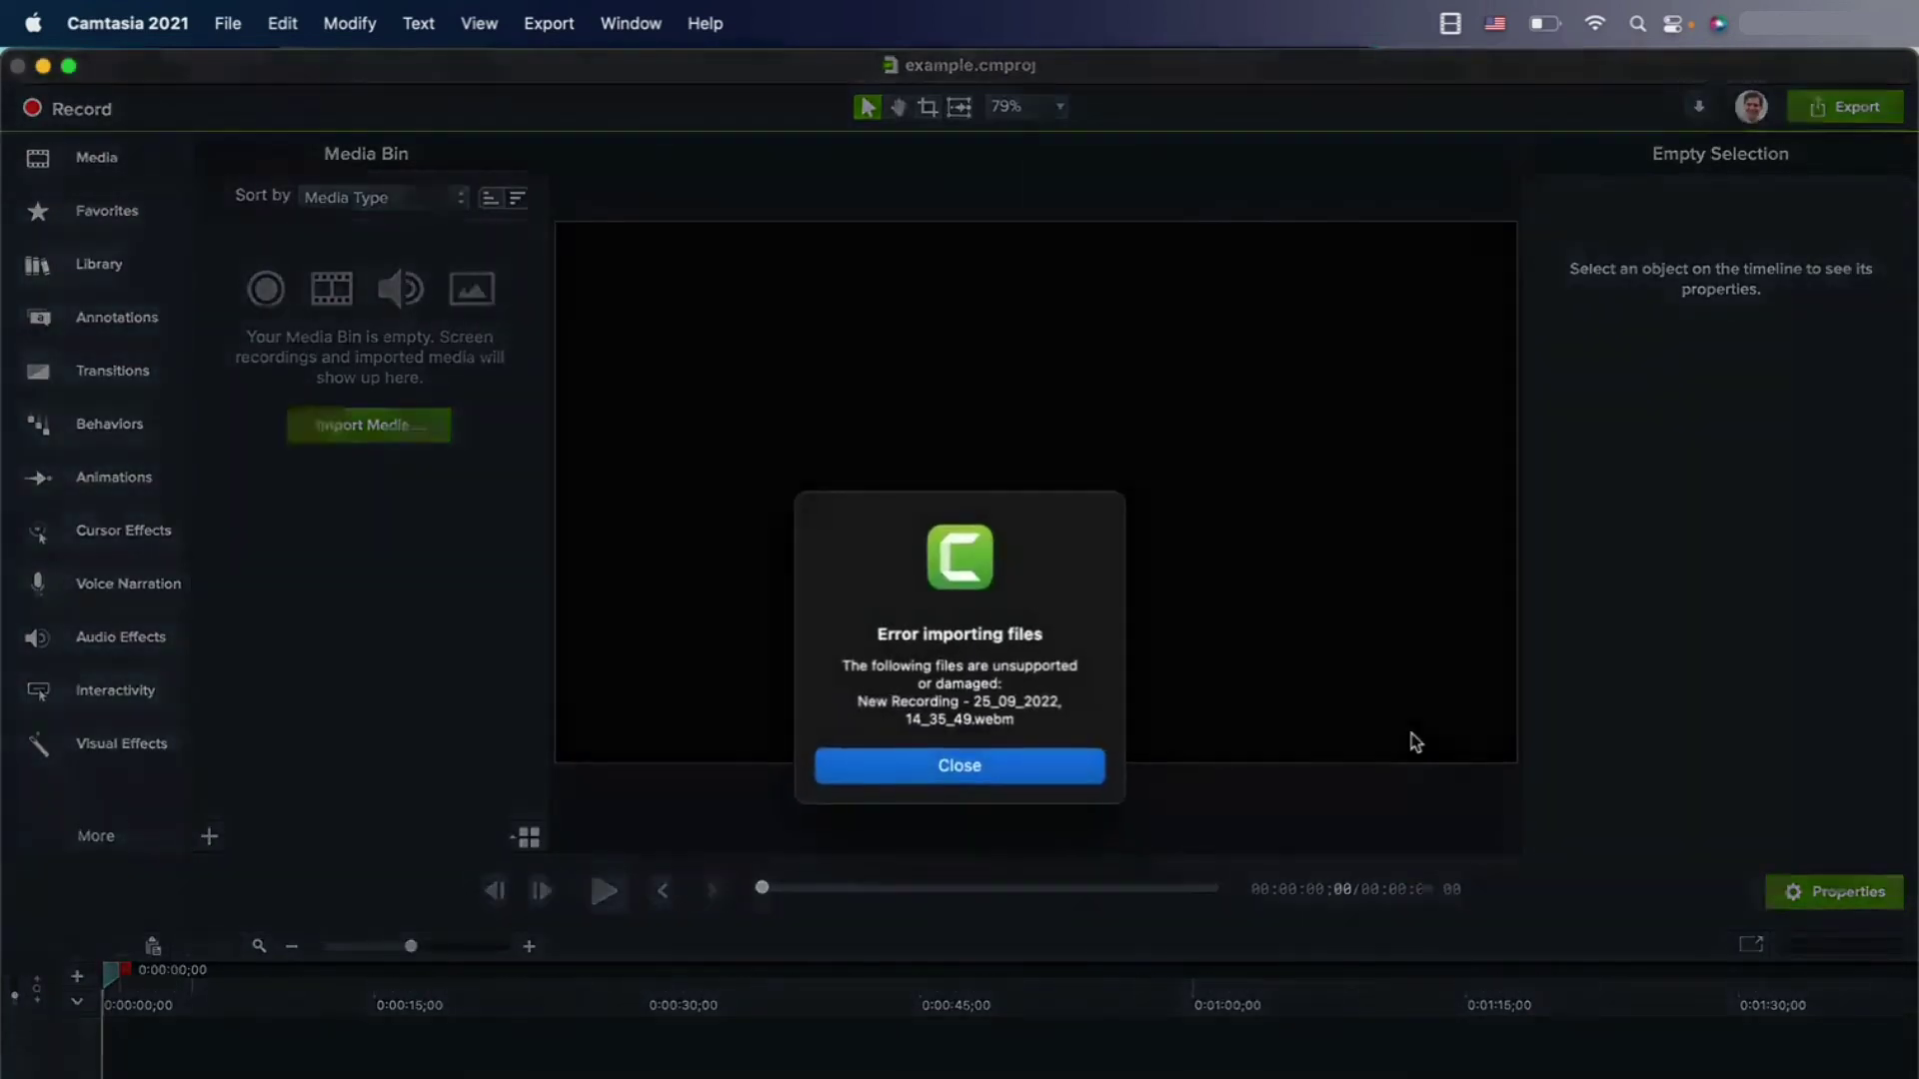
pyautogui.click(1011, 771)
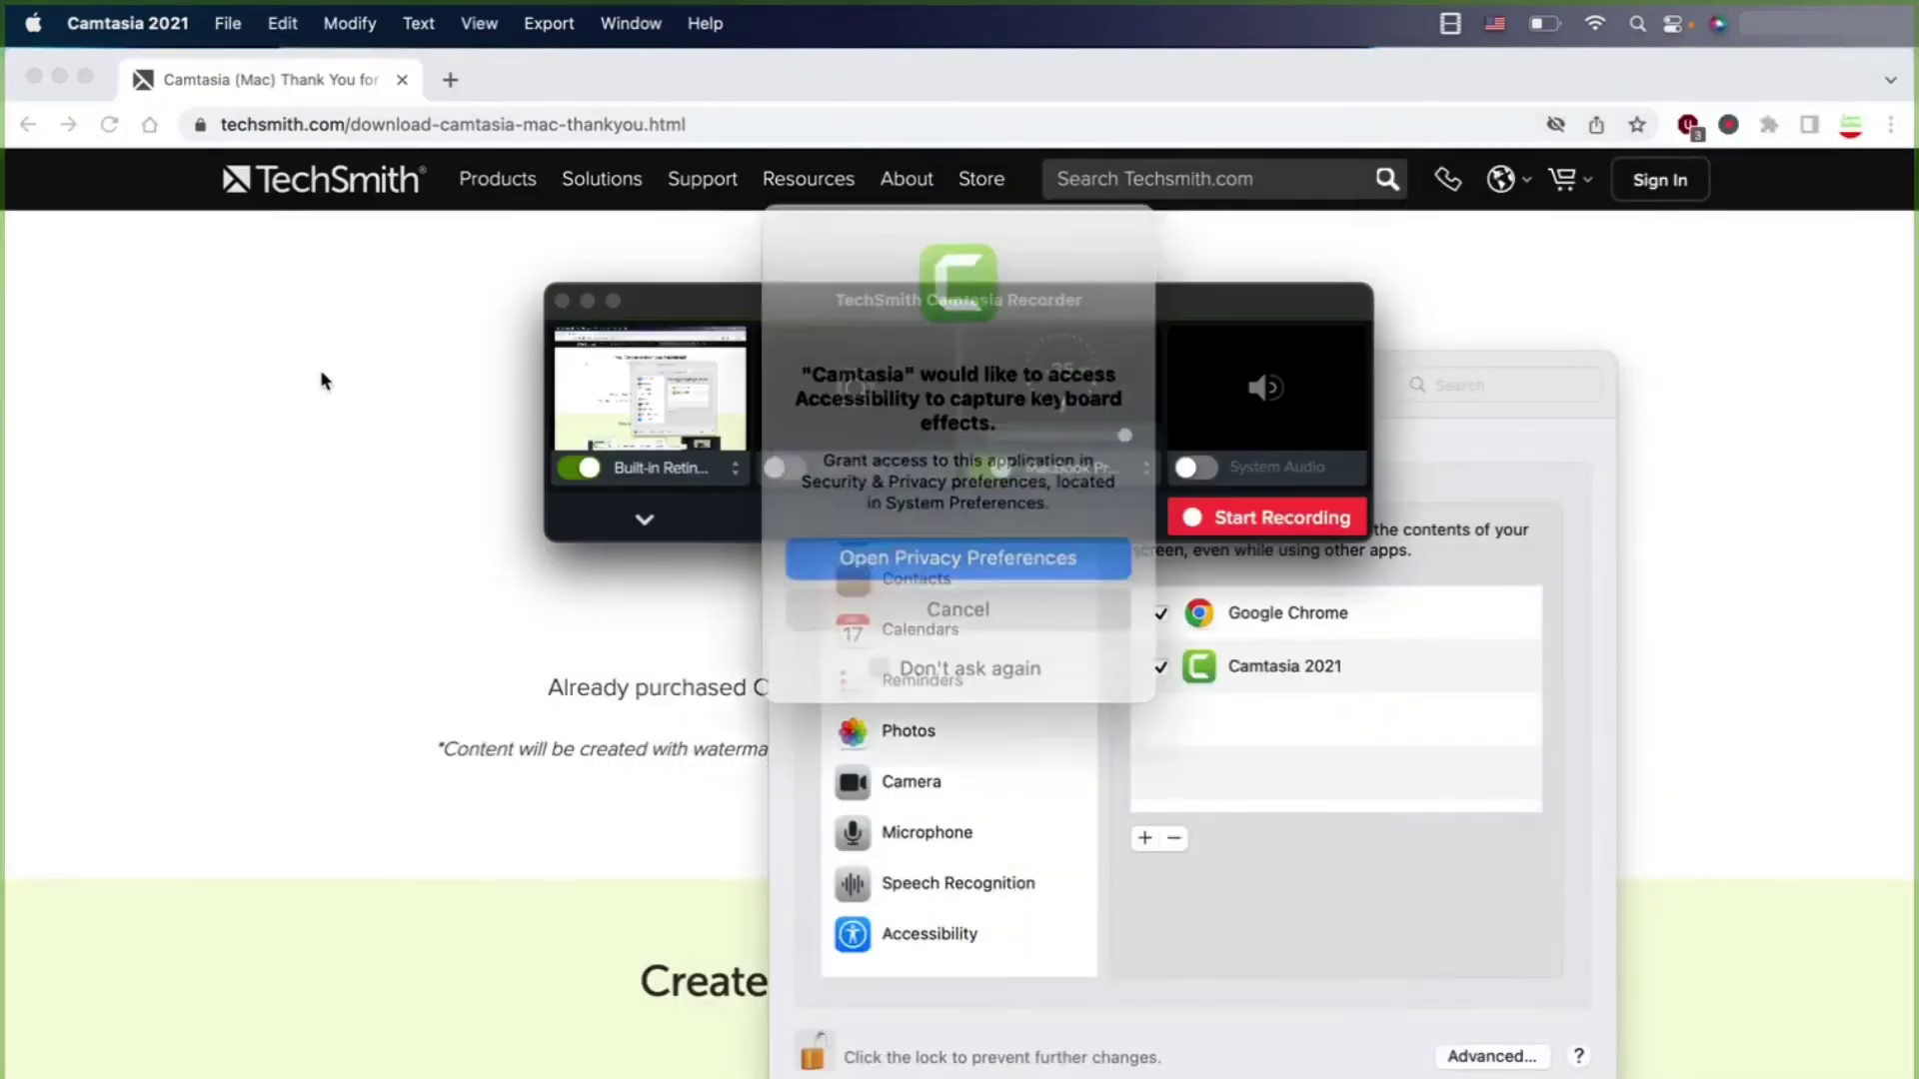
# - Grant Camtasia 2021 accessibility access in Privacy settings and return to the recorder
pyautogui.click(957, 541)
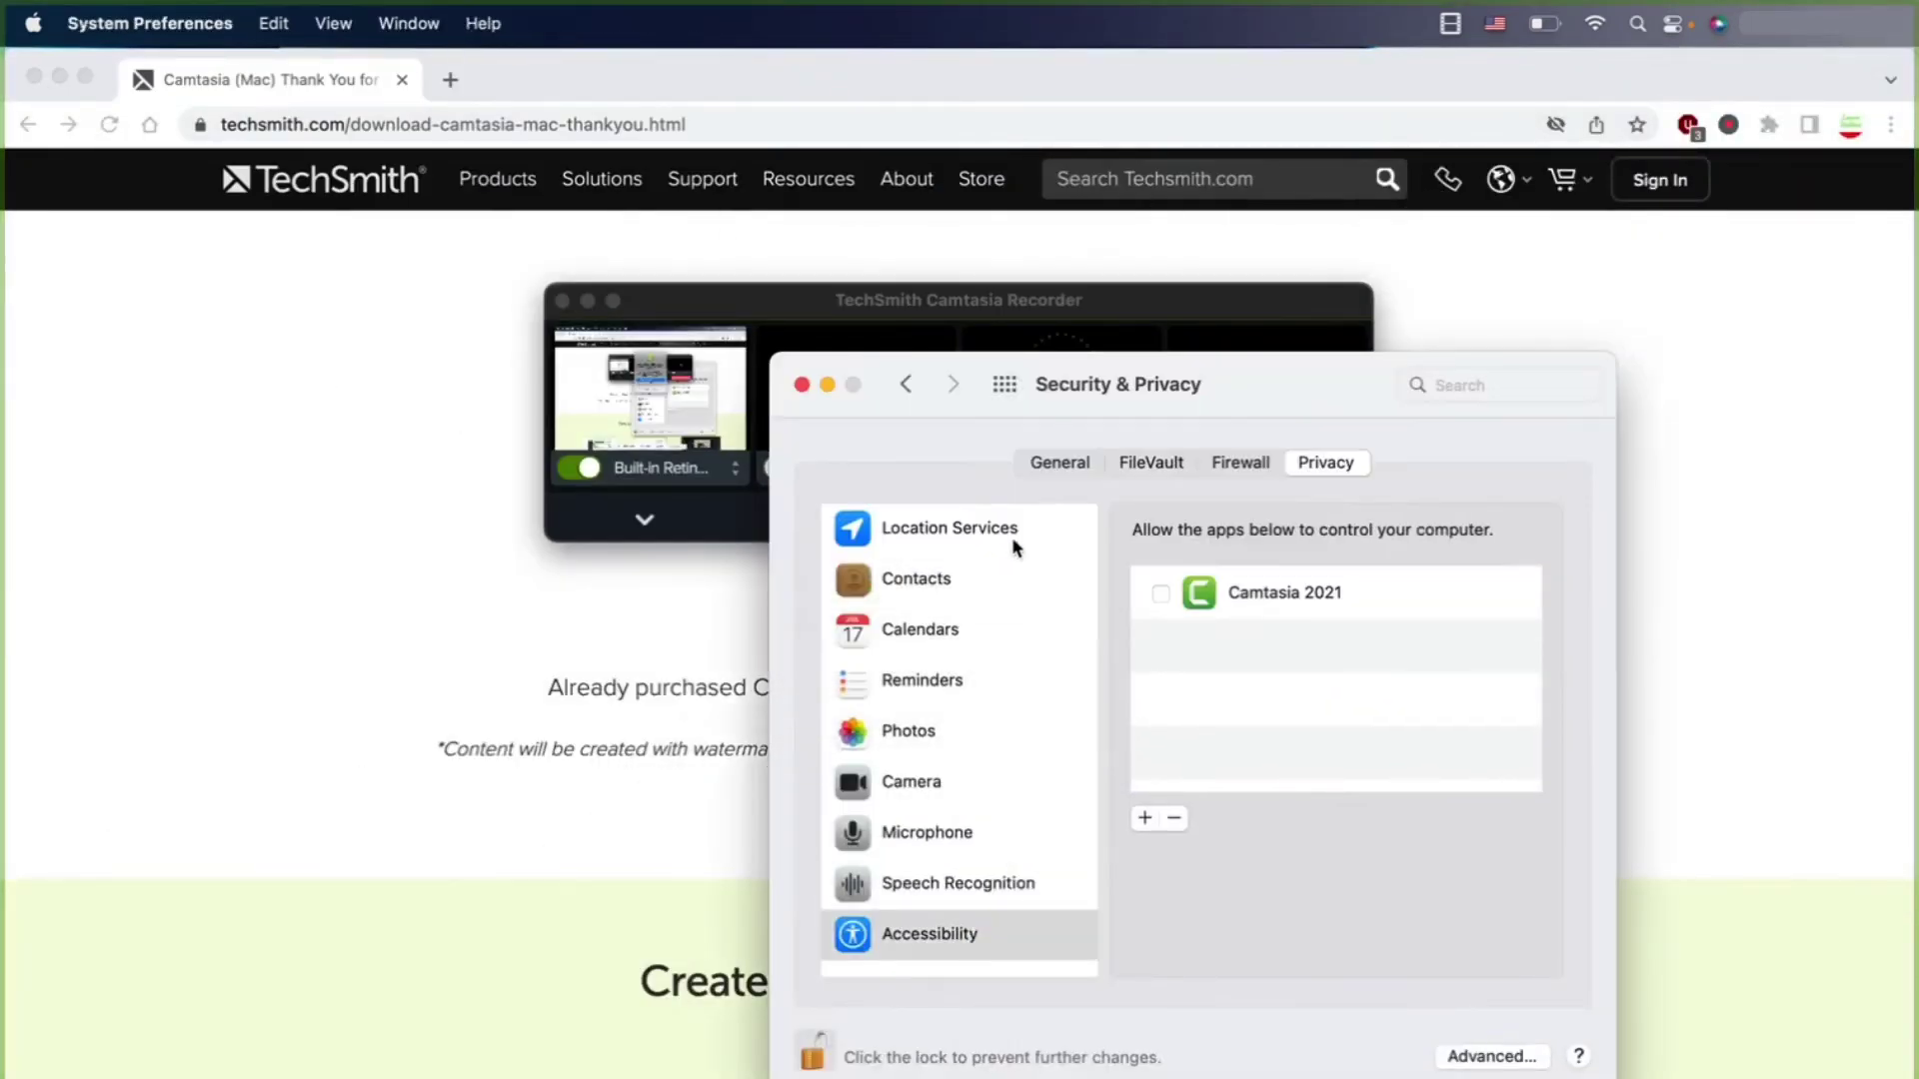
pyautogui.click(1161, 594)
pyautogui.click(802, 385)
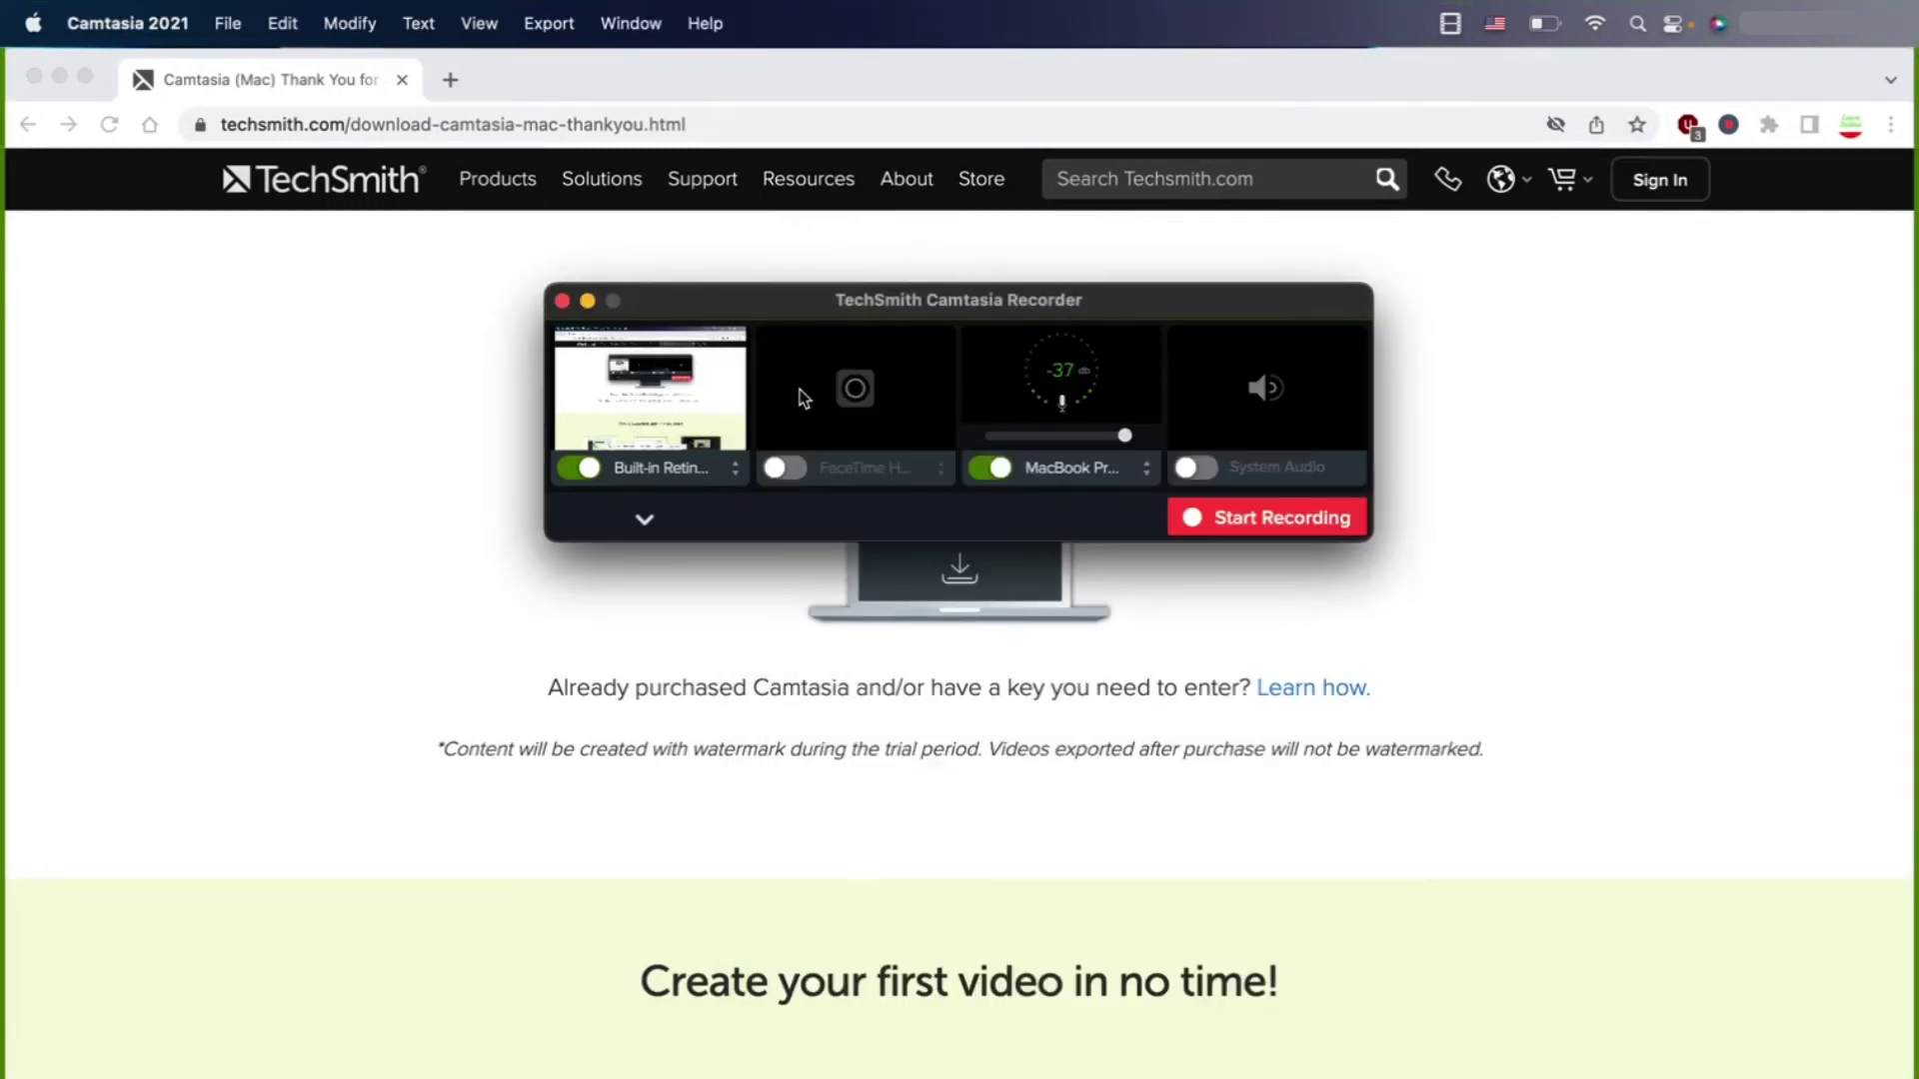
# - Set the recorder to the full Retina display, camera off, MacBook Pro Microphone on, and system audio on
pyautogui.click(723, 470)
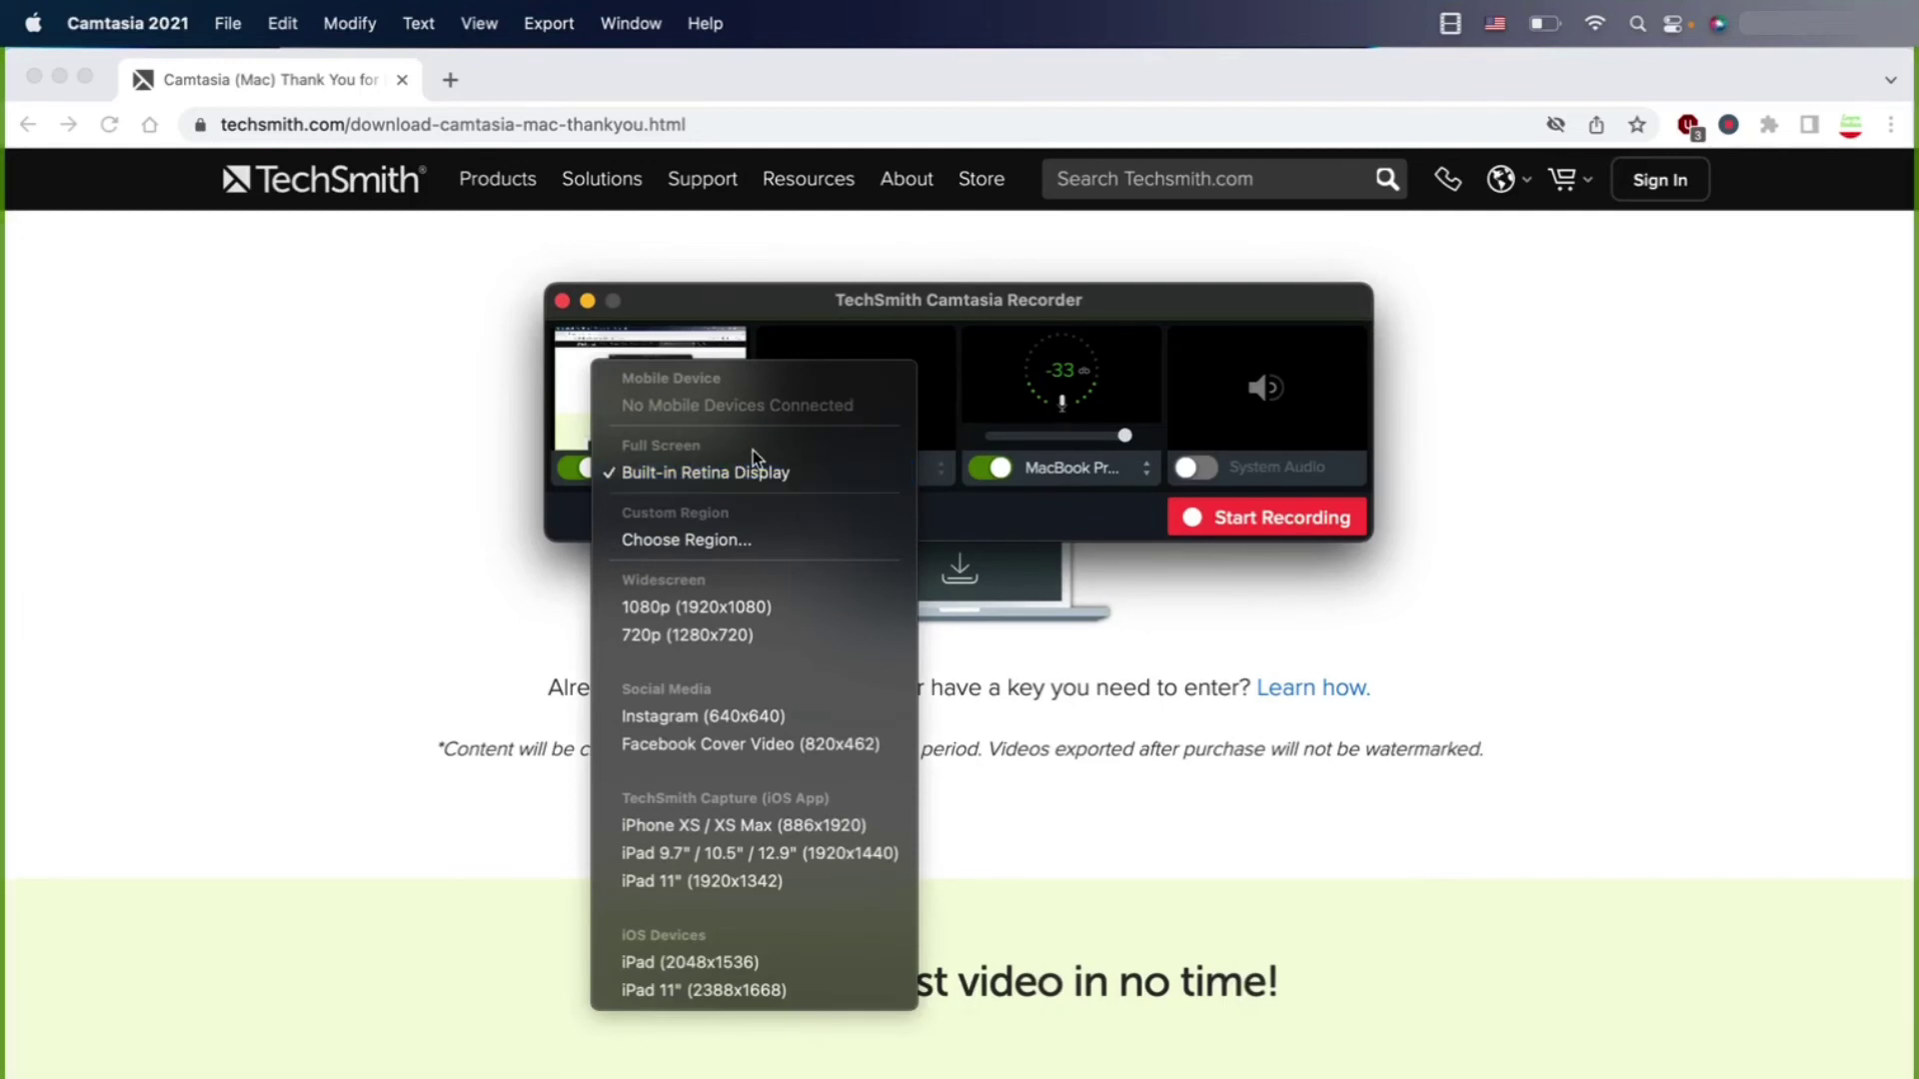
pyautogui.click(810, 473)
pyautogui.click(789, 470)
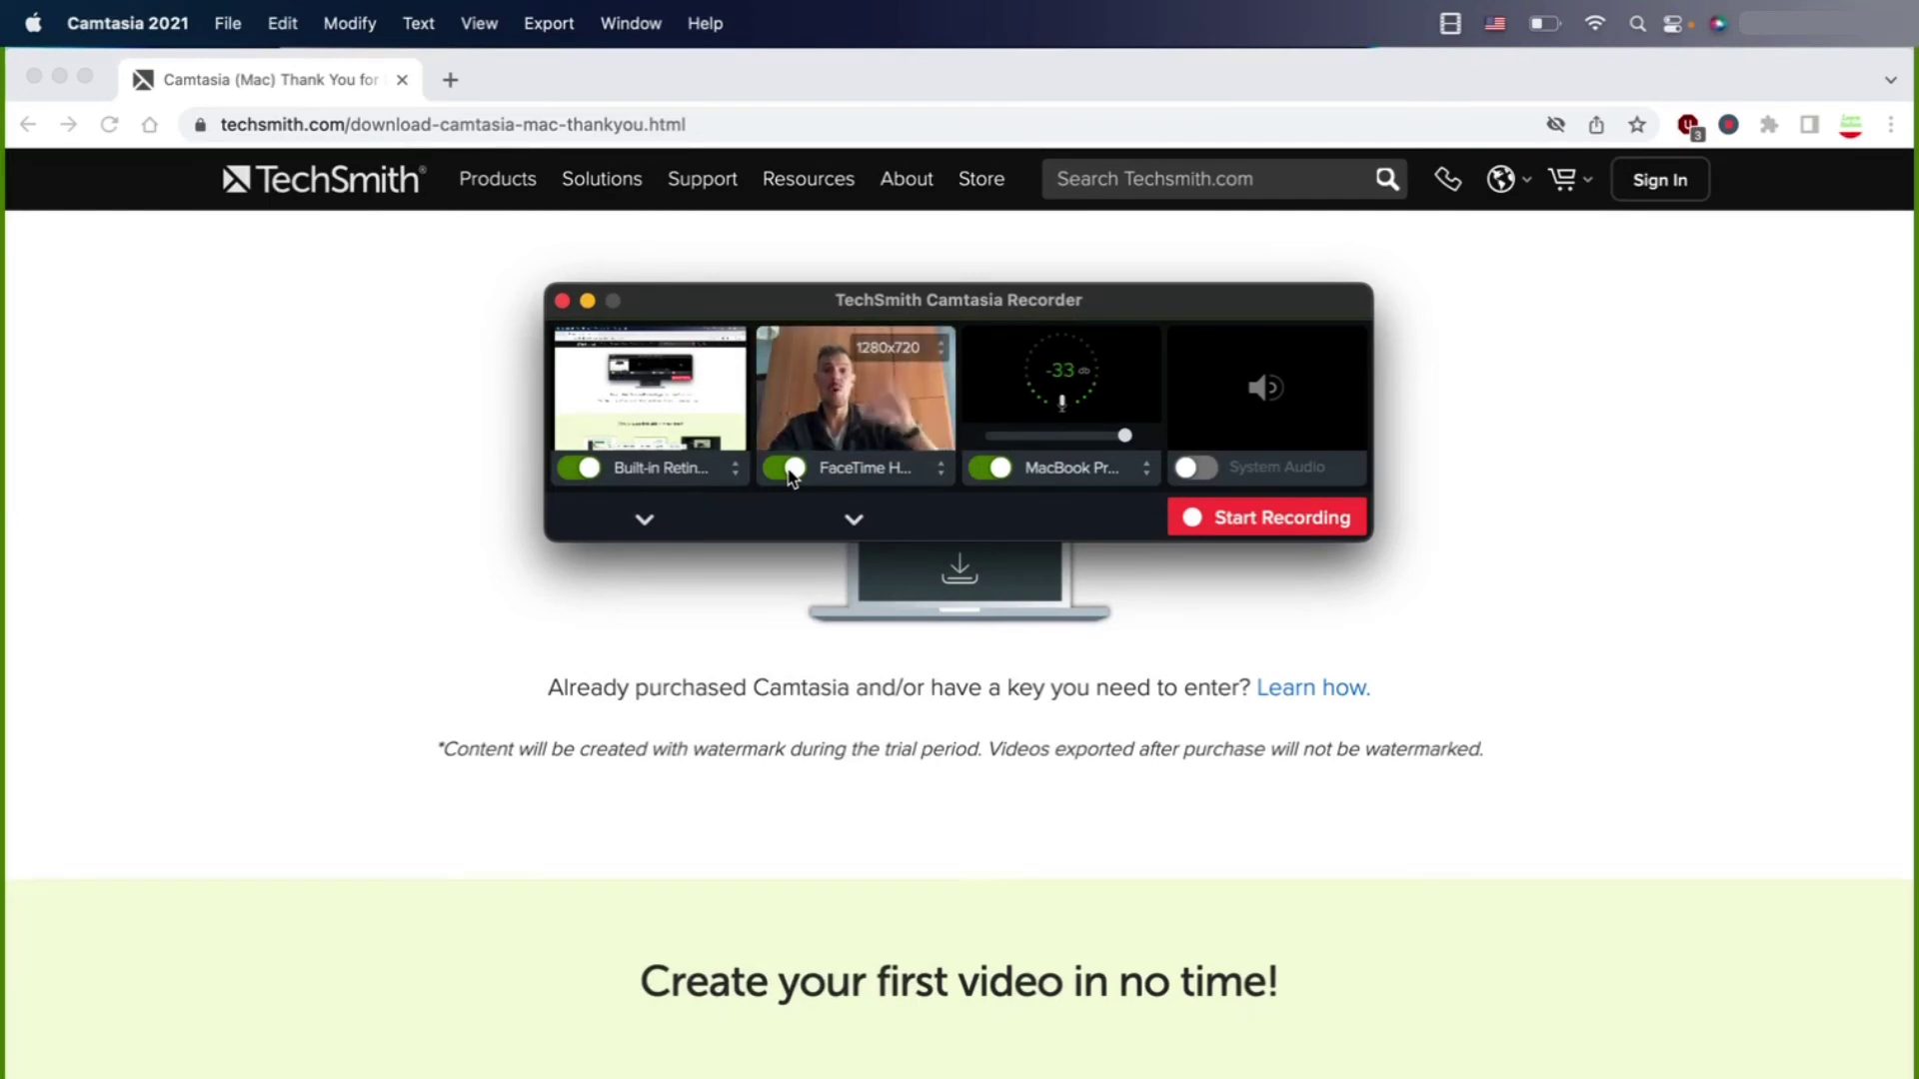
pyautogui.click(787, 468)
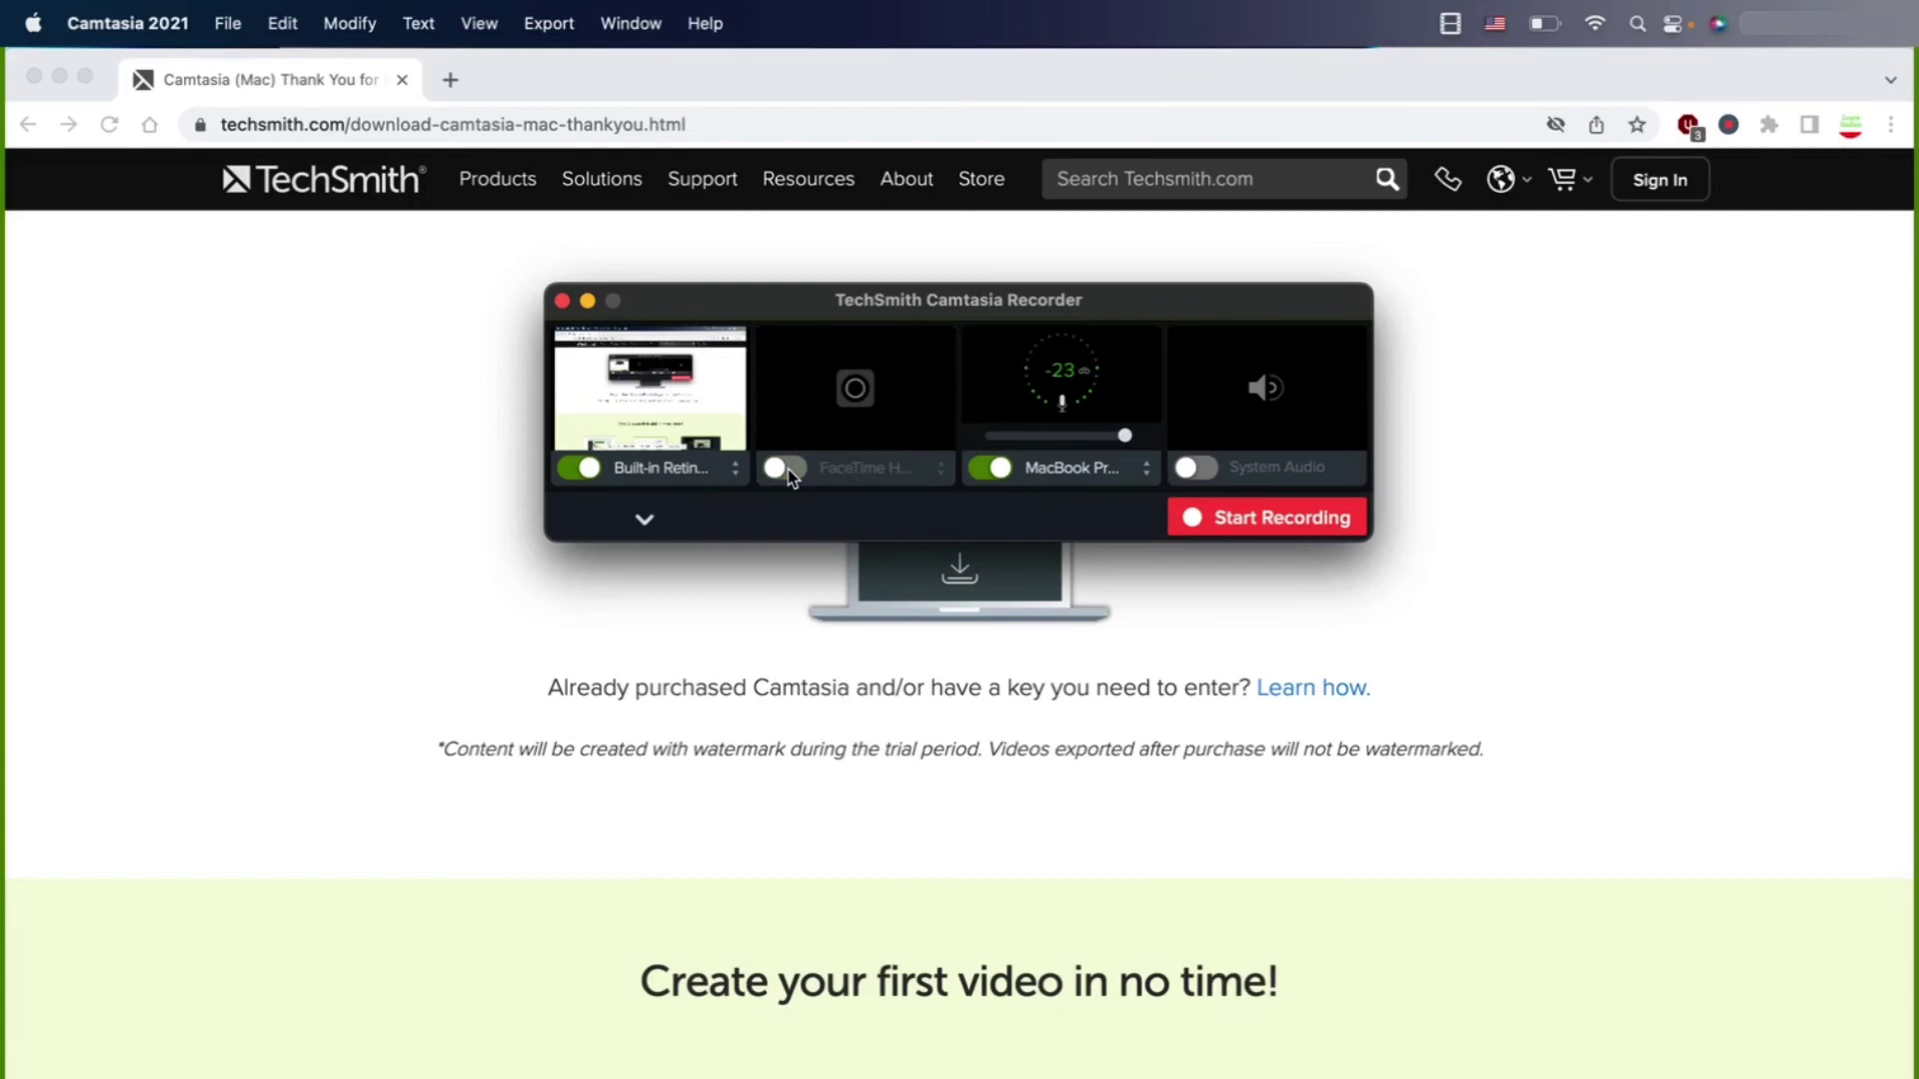
pyautogui.click(997, 478)
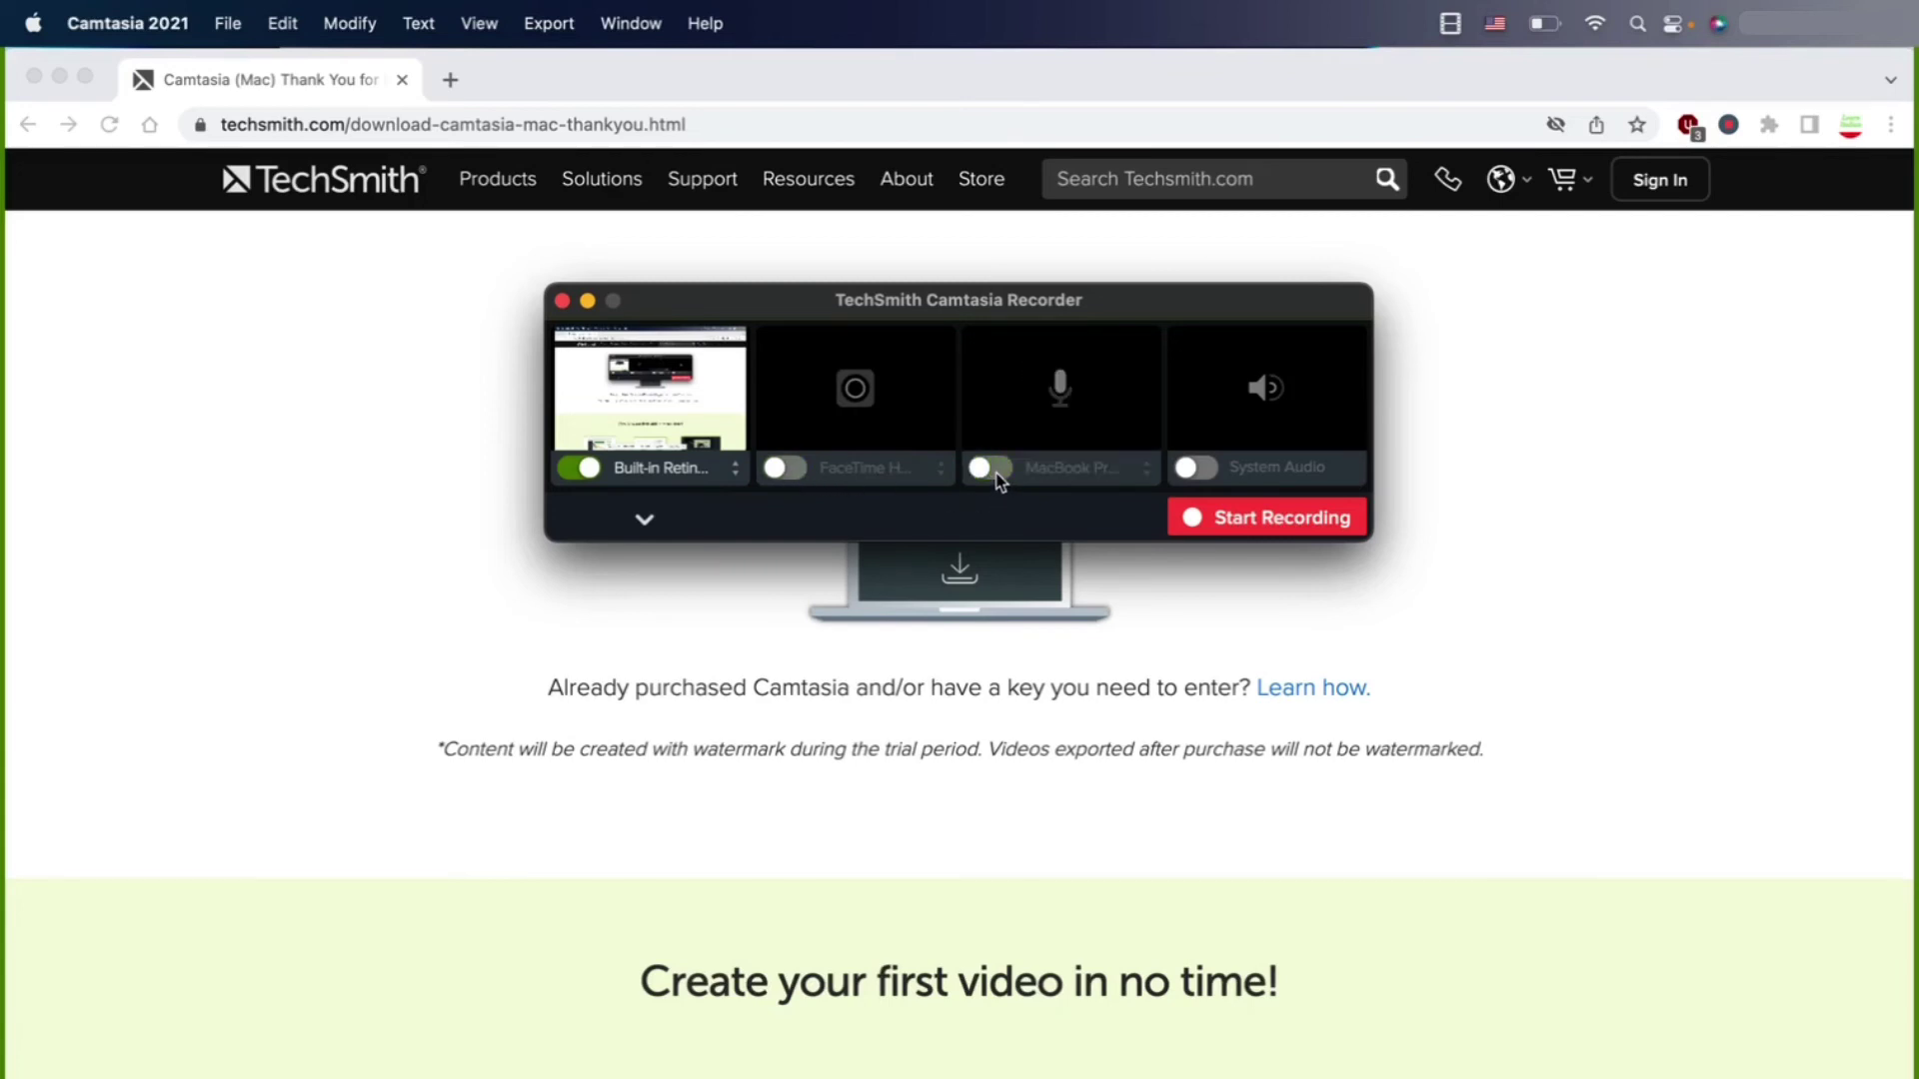
pyautogui.click(997, 477)
pyautogui.click(1083, 481)
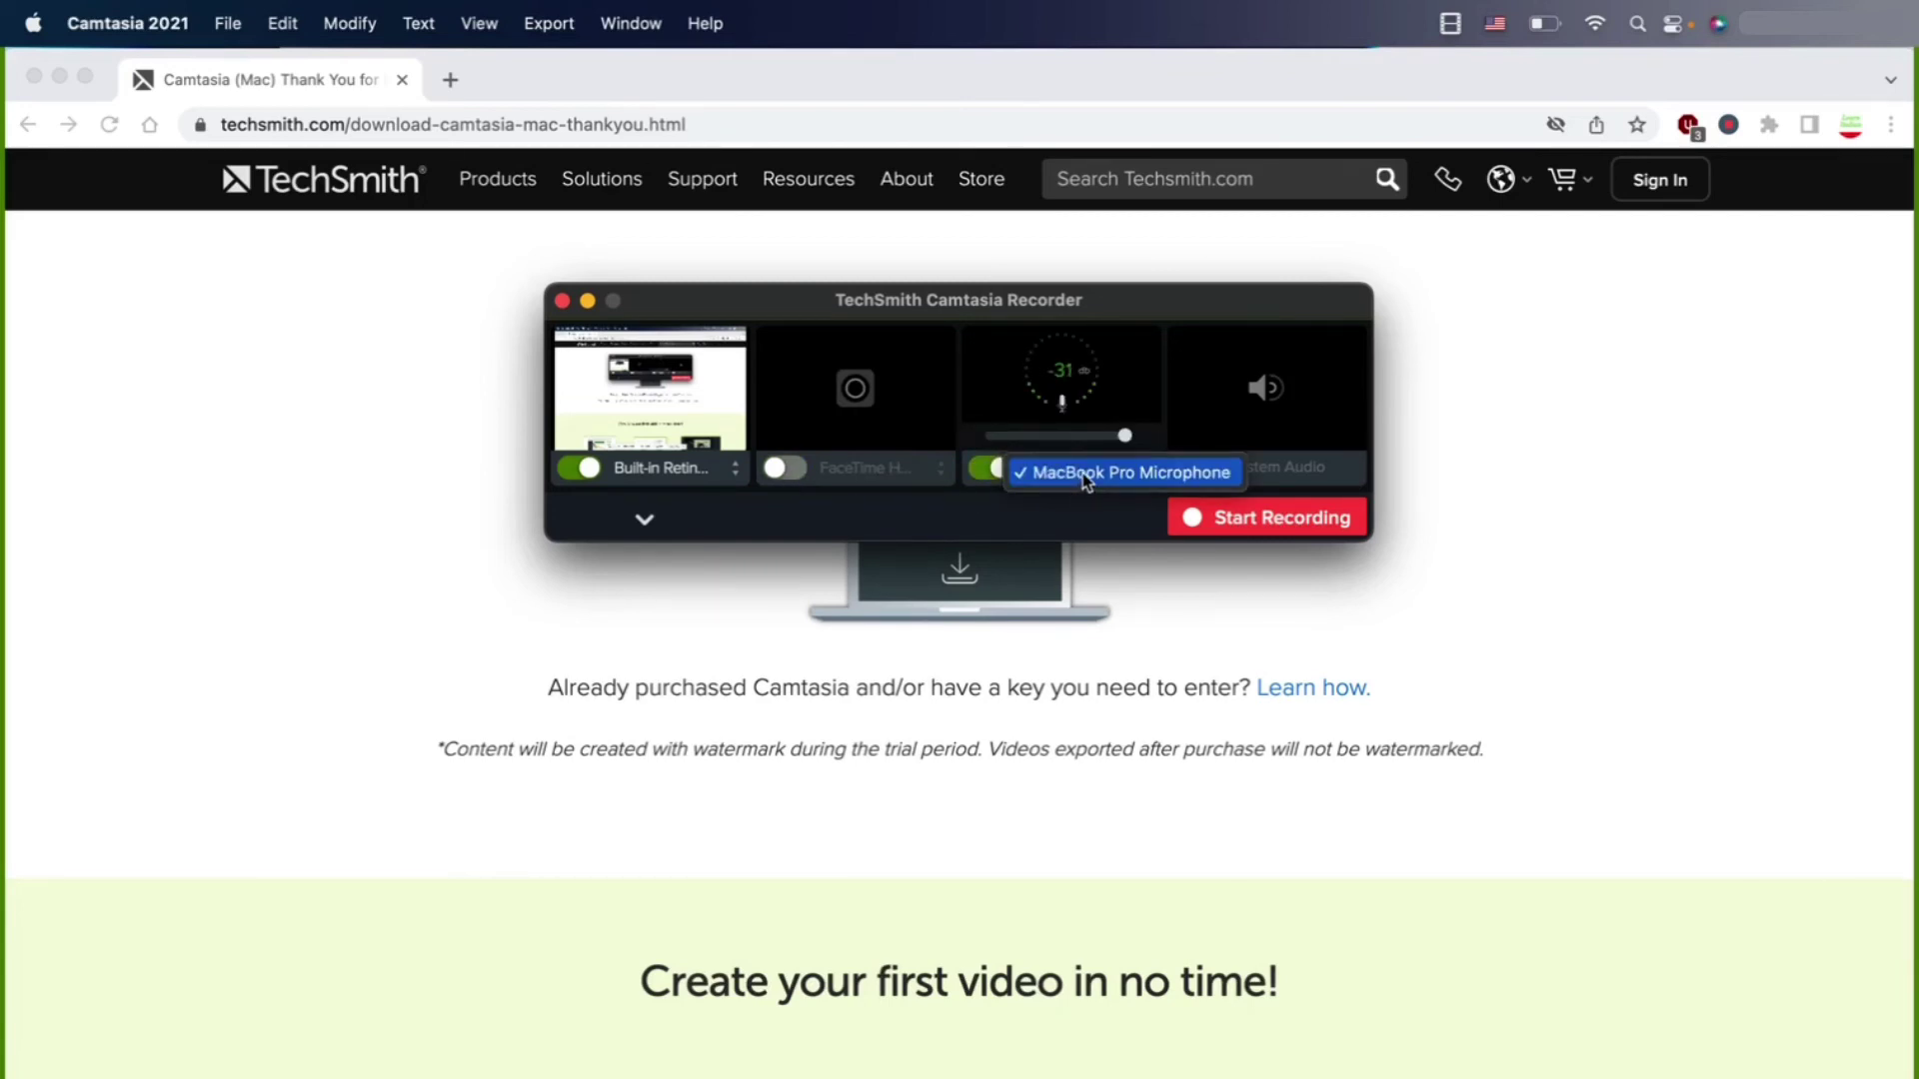
pyautogui.click(1082, 472)
pyautogui.click(1197, 469)
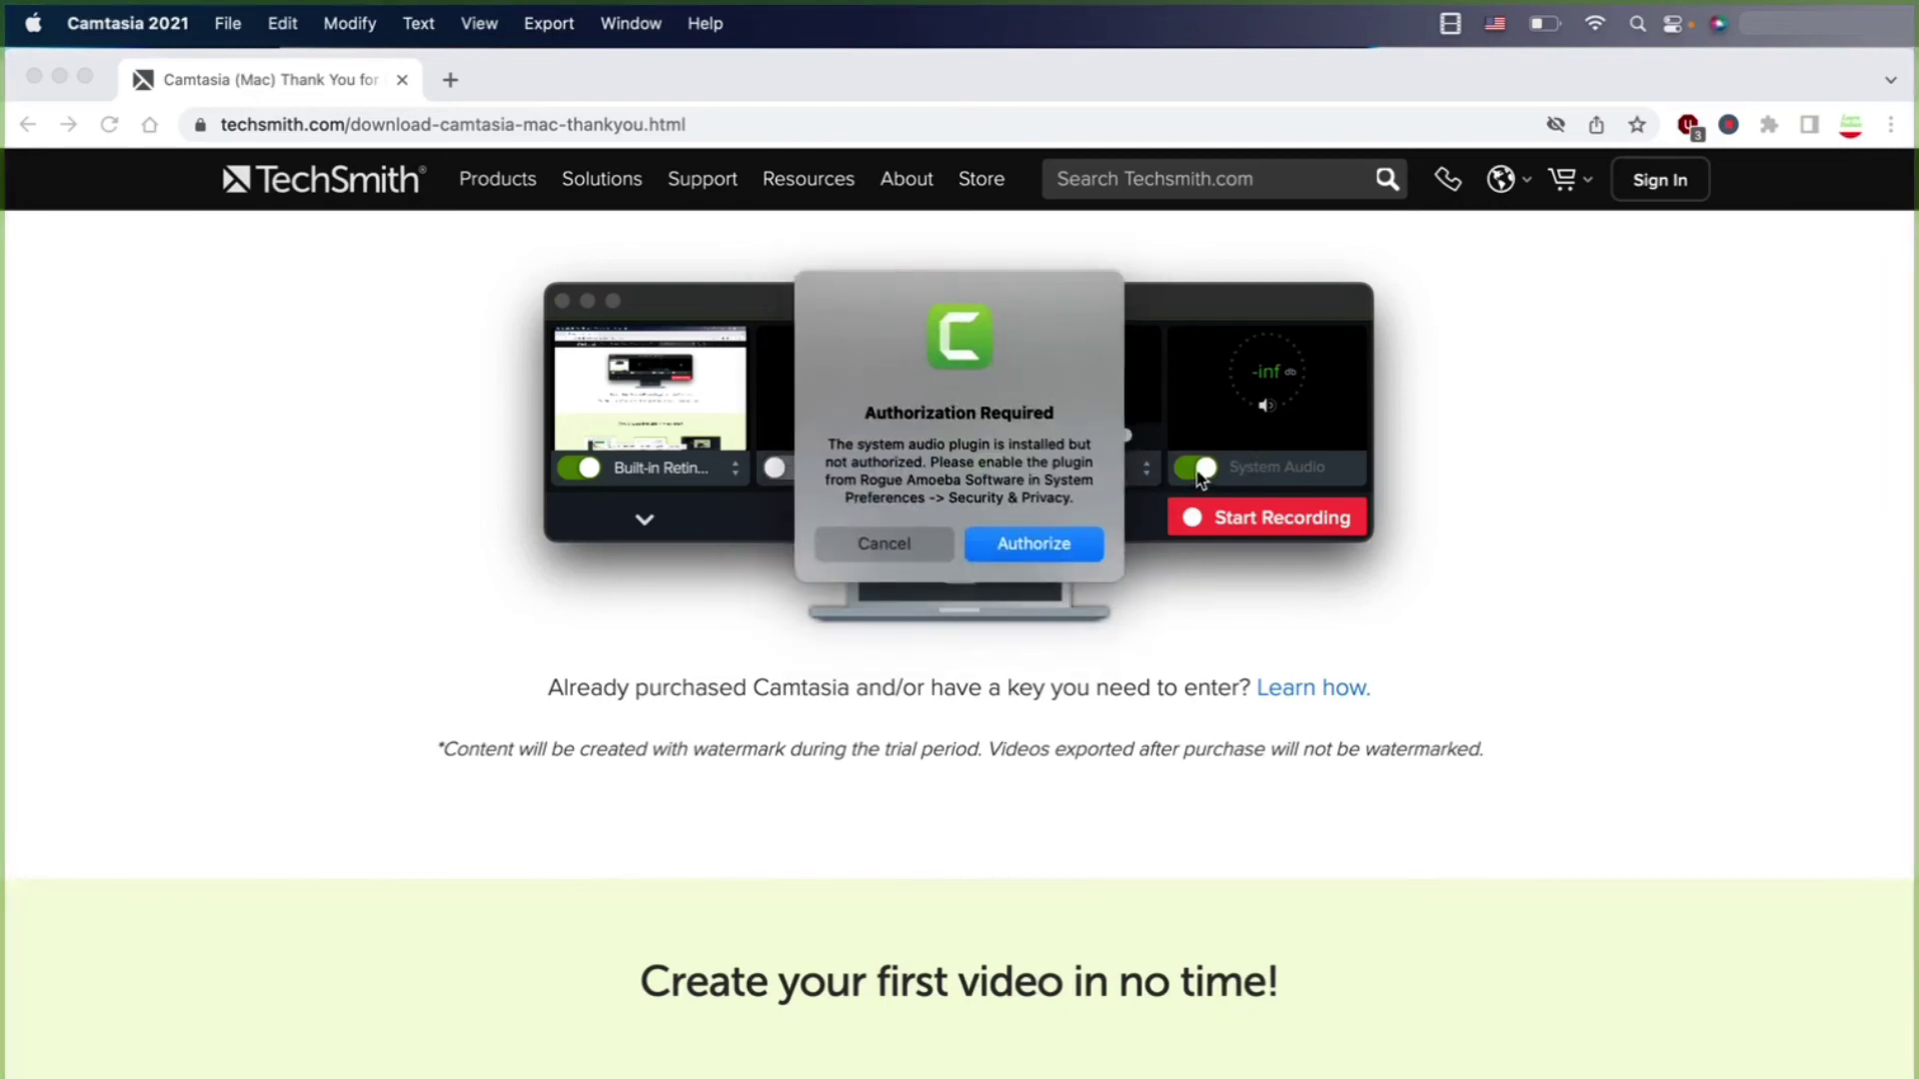
# - Authorize the system audio plugin, unlock Security & Privacy, and postpone enabling system extensions
pyautogui.click(1034, 548)
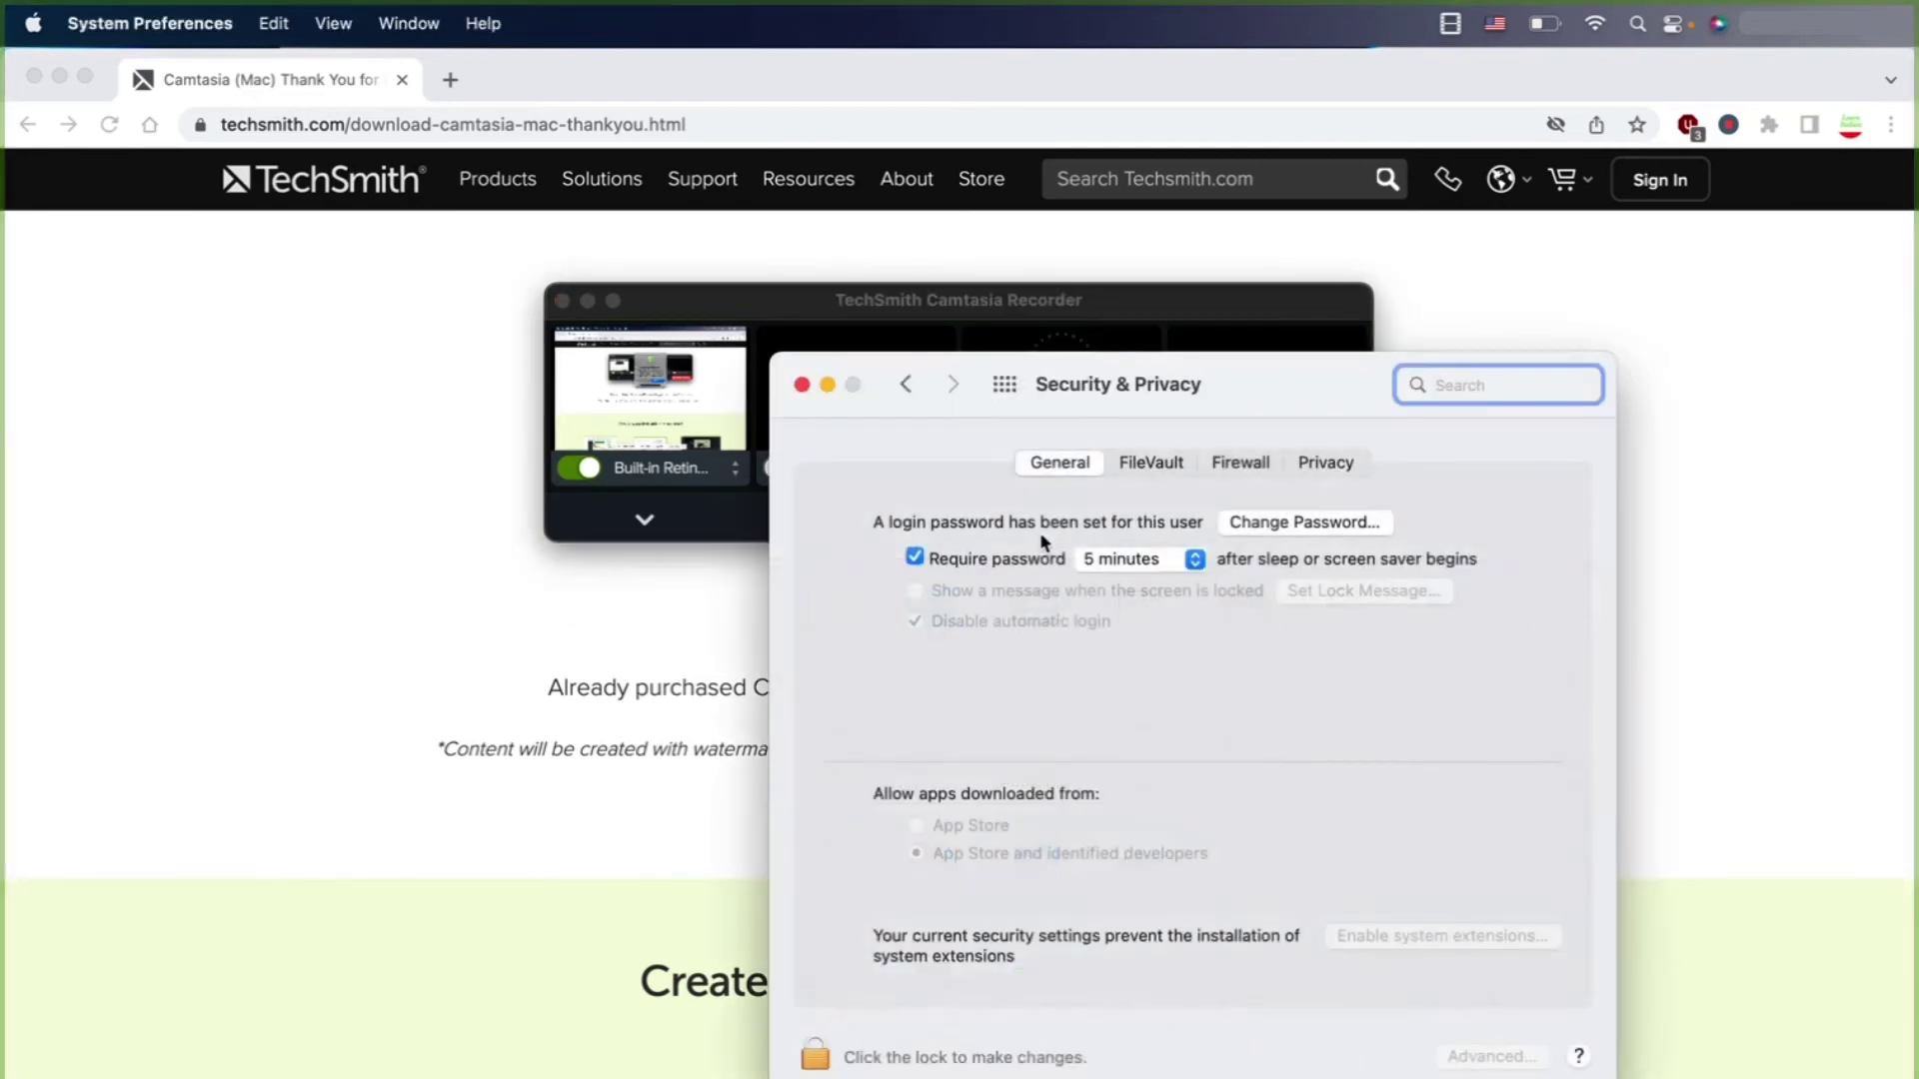
pyautogui.click(811, 1053)
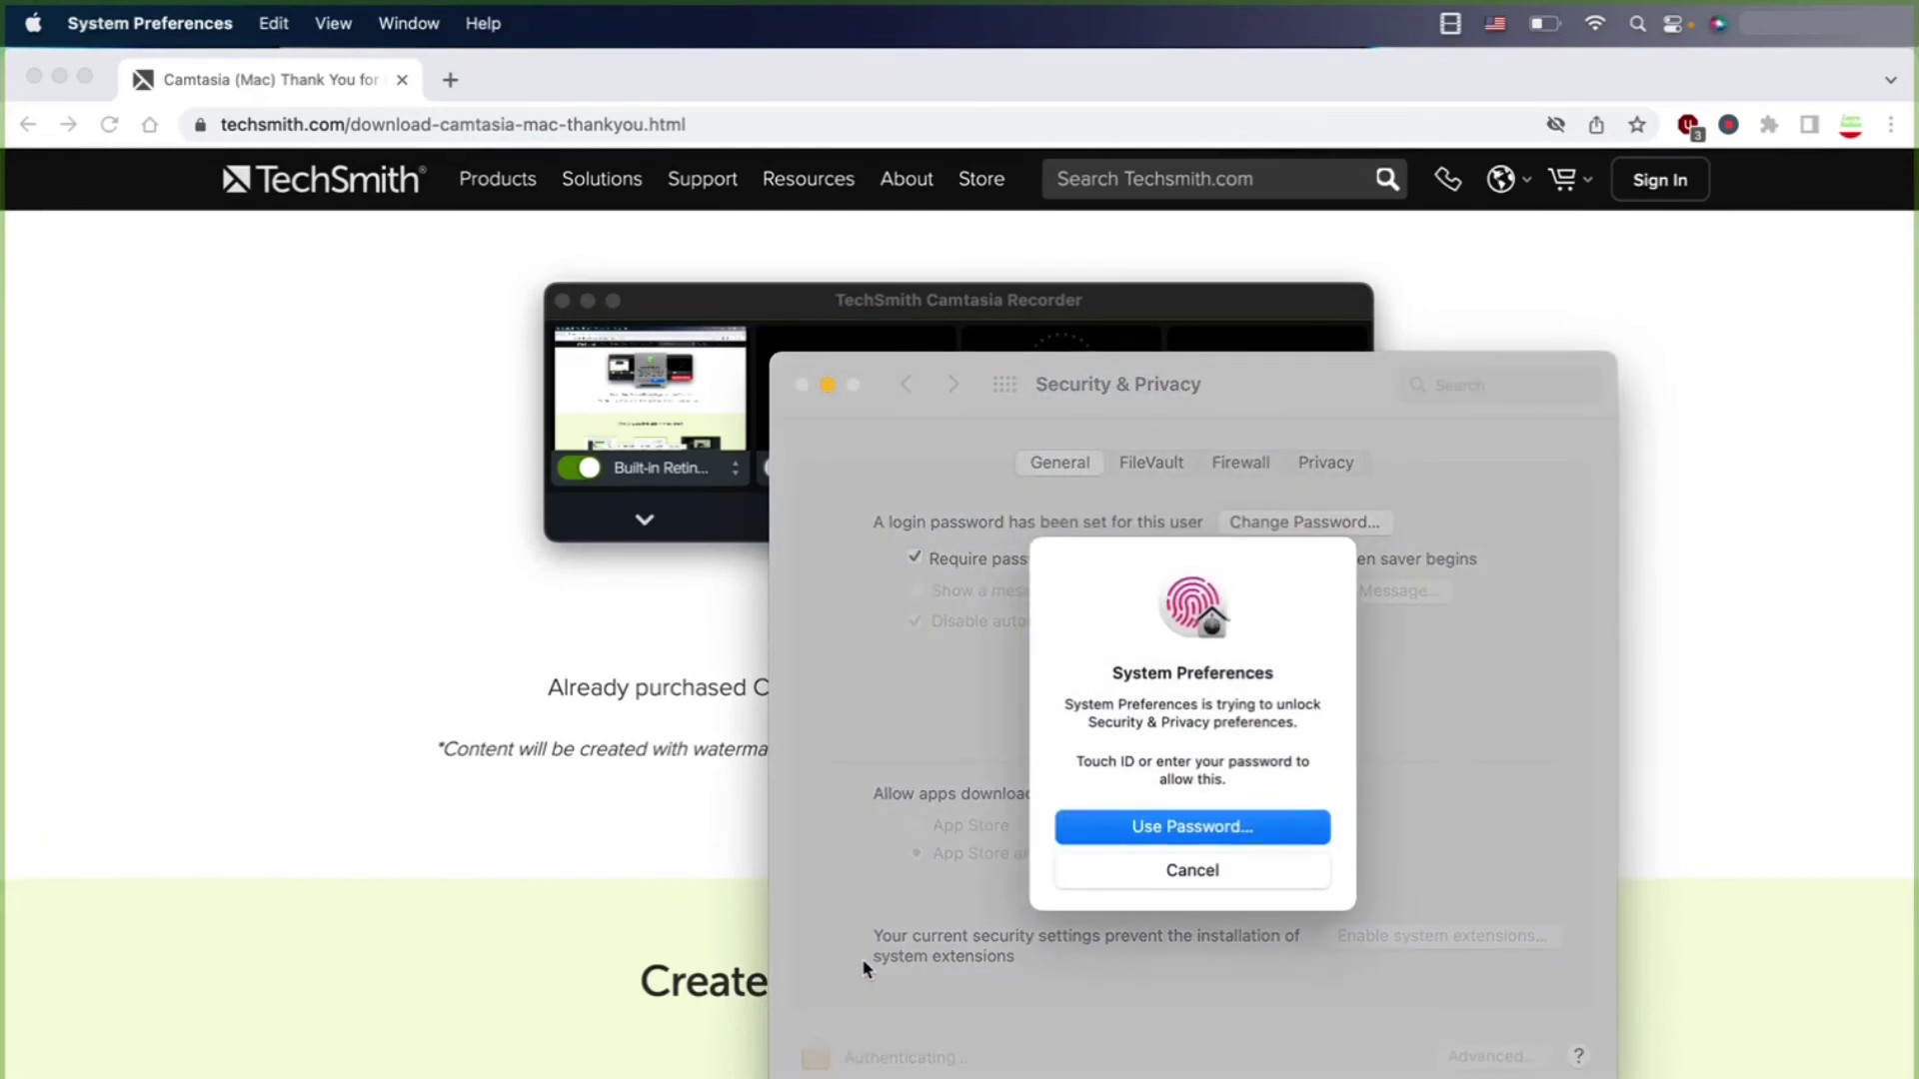
pyautogui.click(1373, 939)
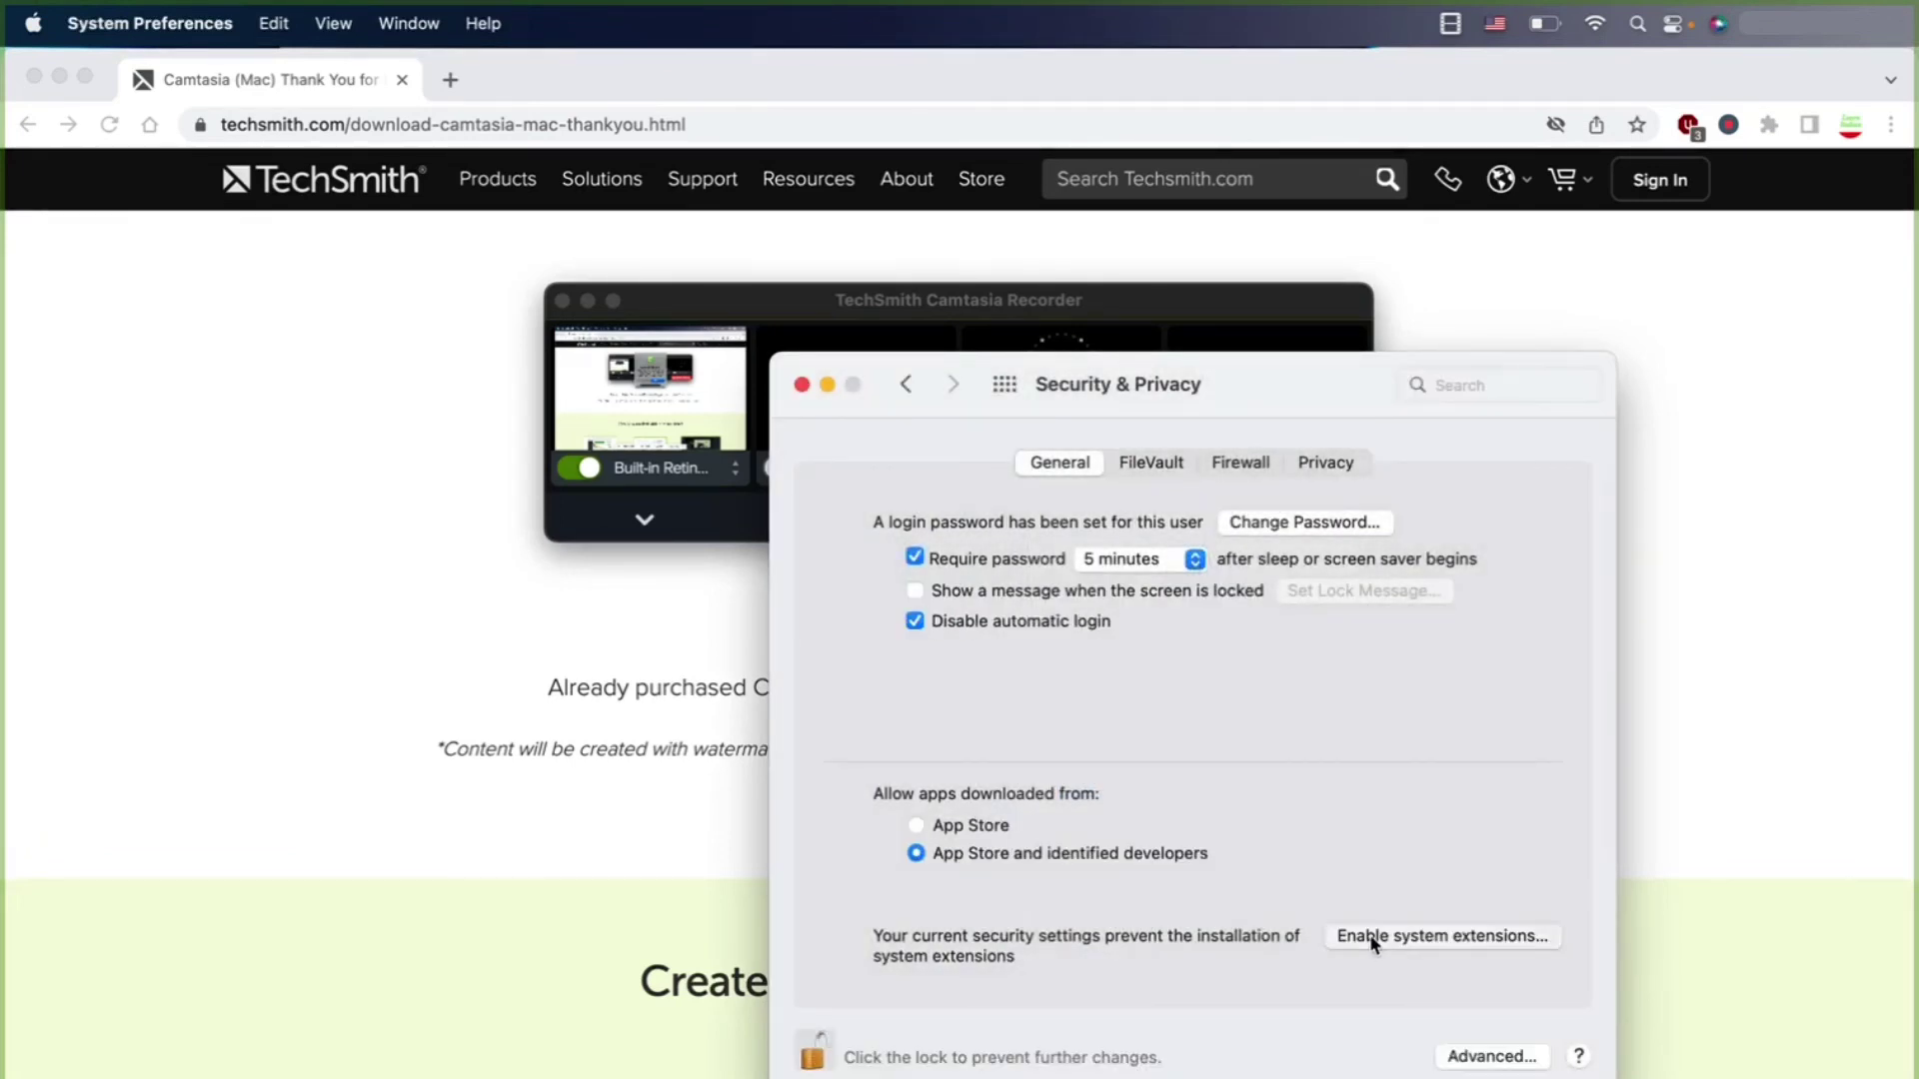
pyautogui.click(1264, 894)
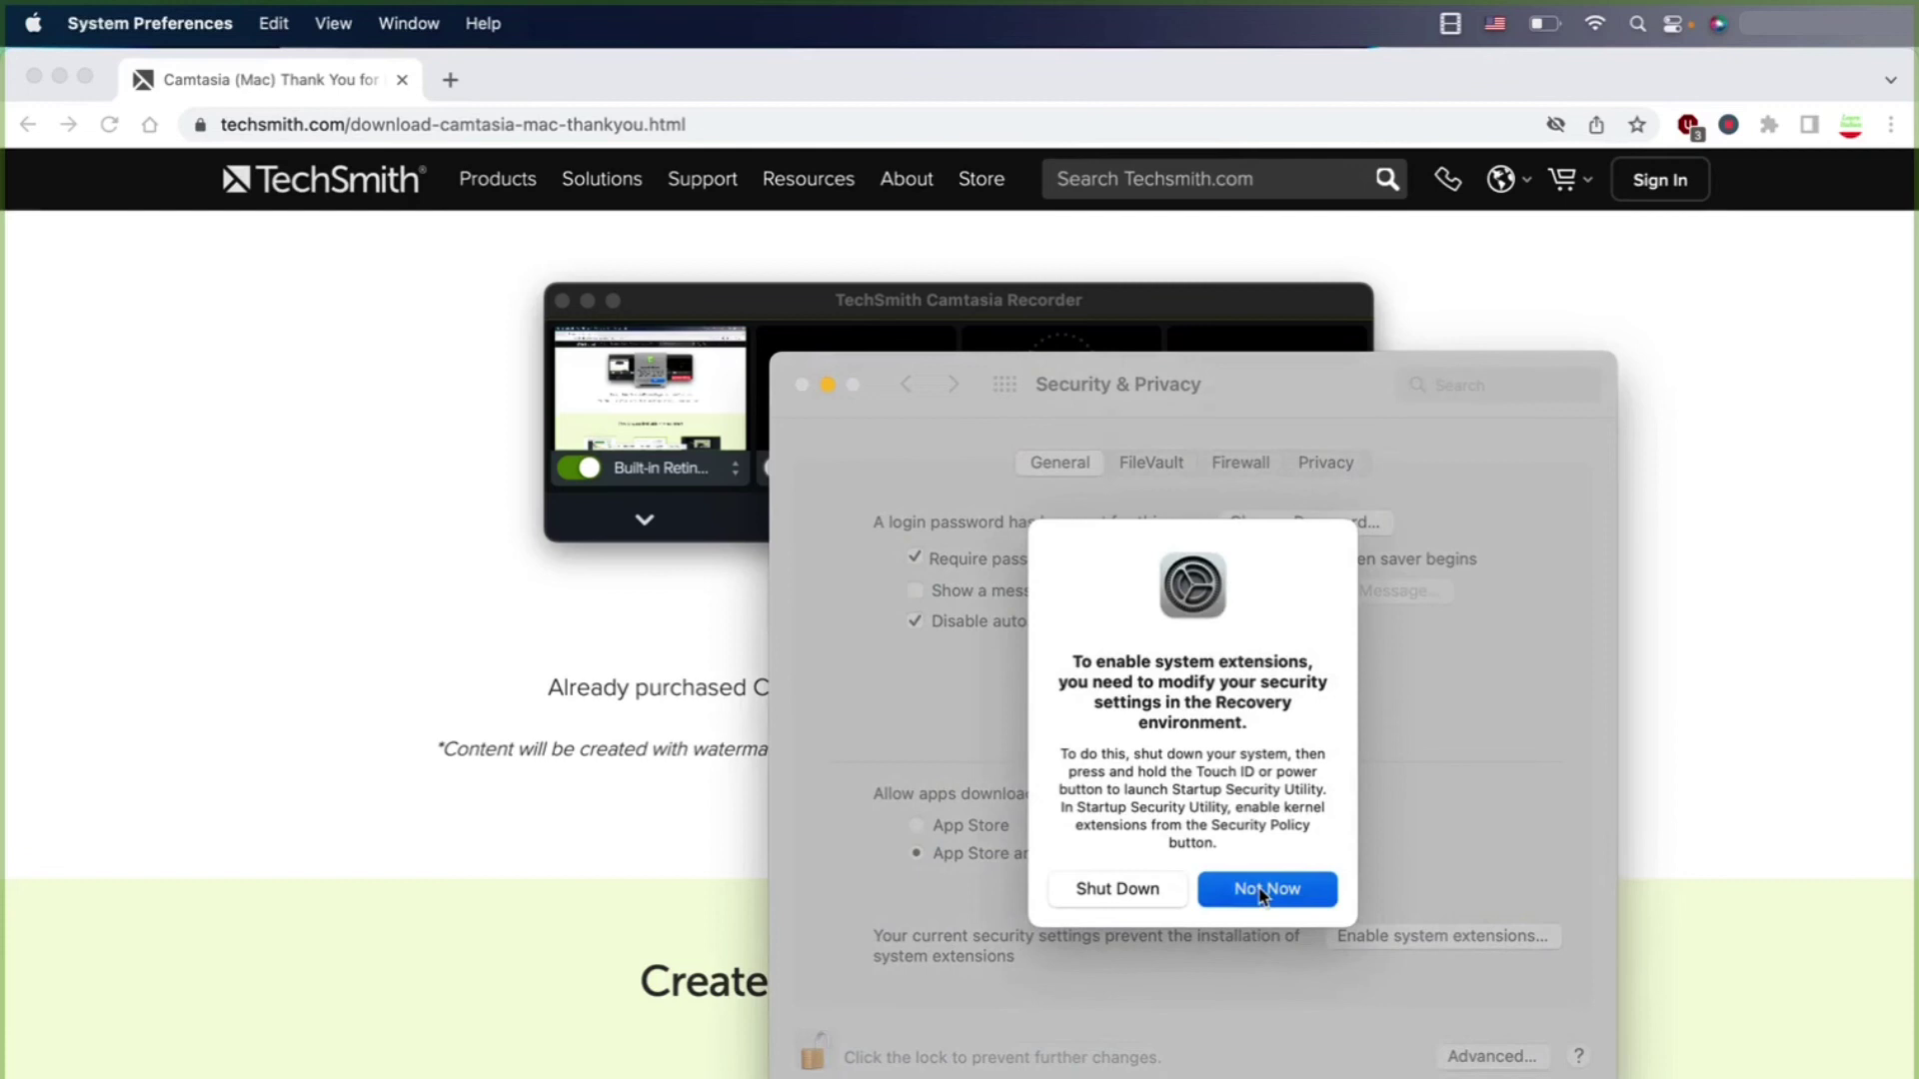
# - Browse the FileVault, Firewall and Privacy app lists, then close Security & Privacy
pyautogui.click(1173, 463)
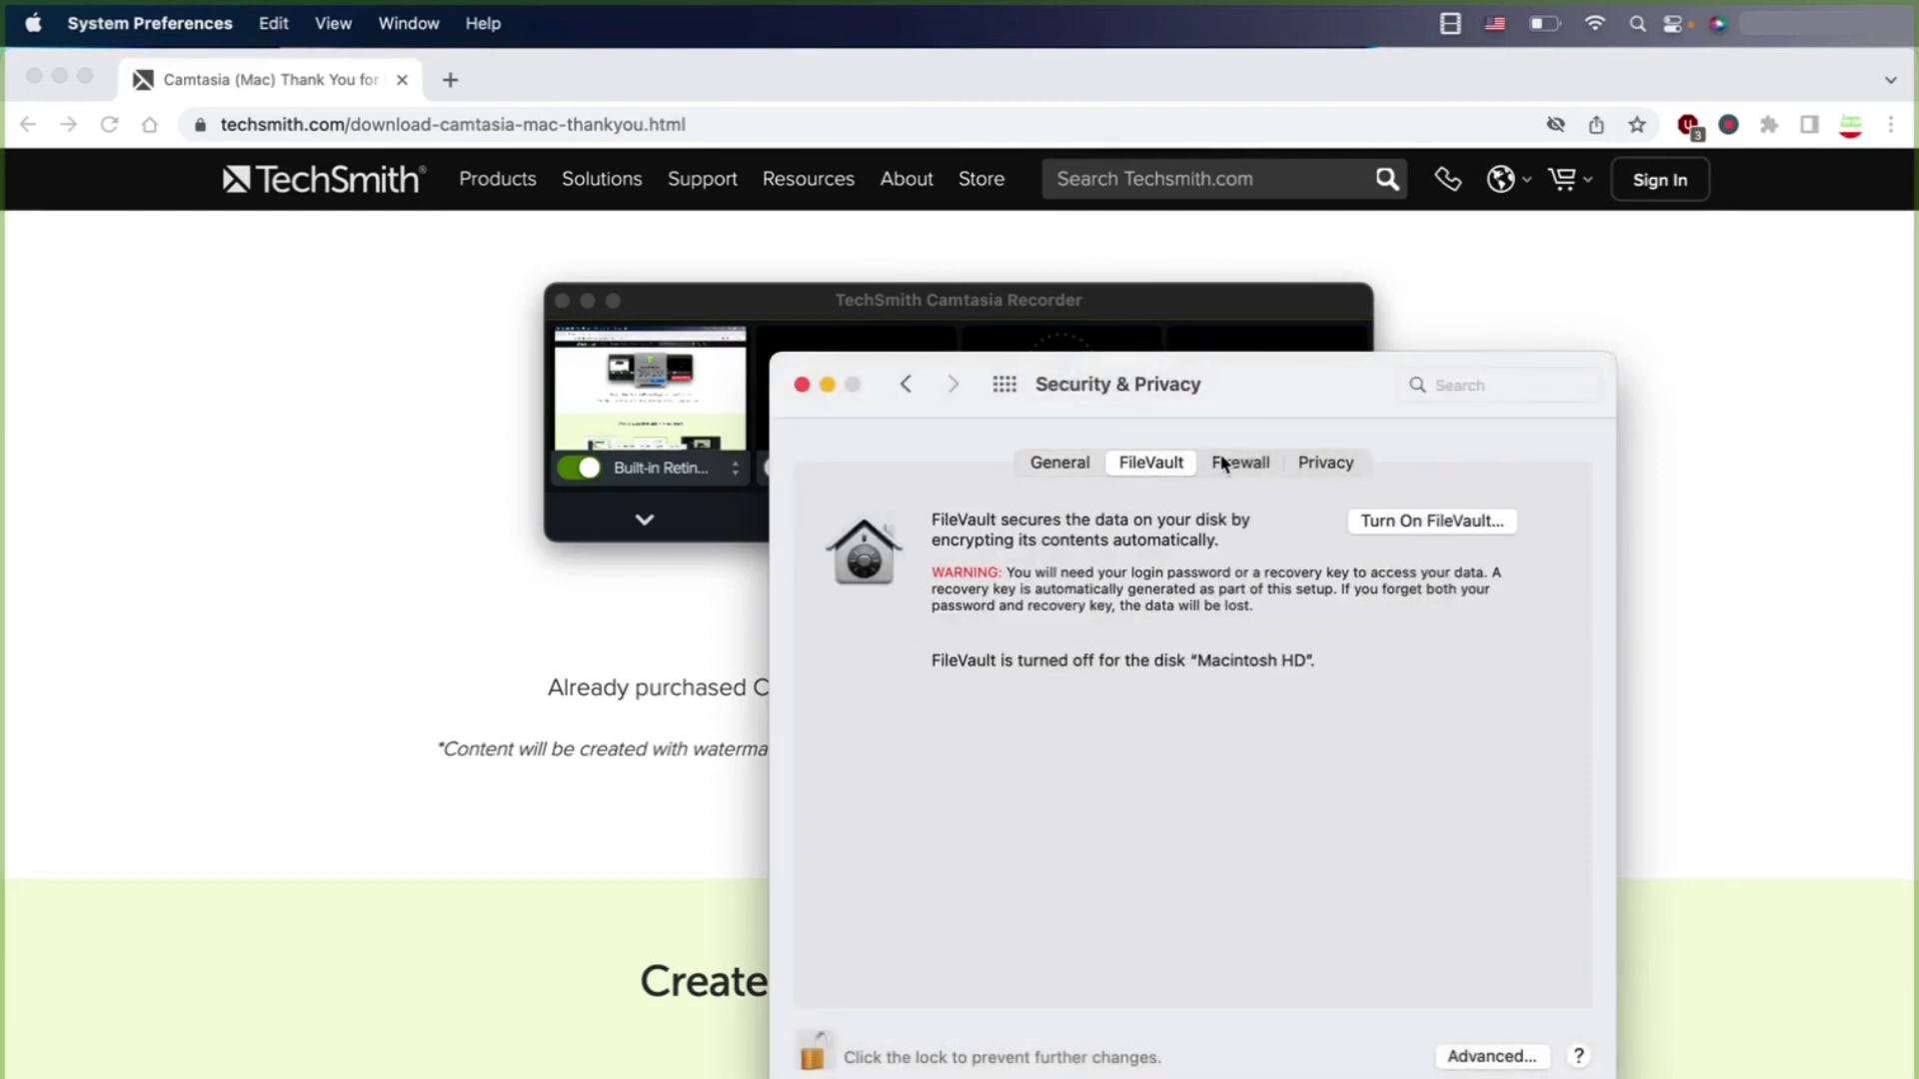
pyautogui.click(1221, 462)
pyautogui.click(1334, 464)
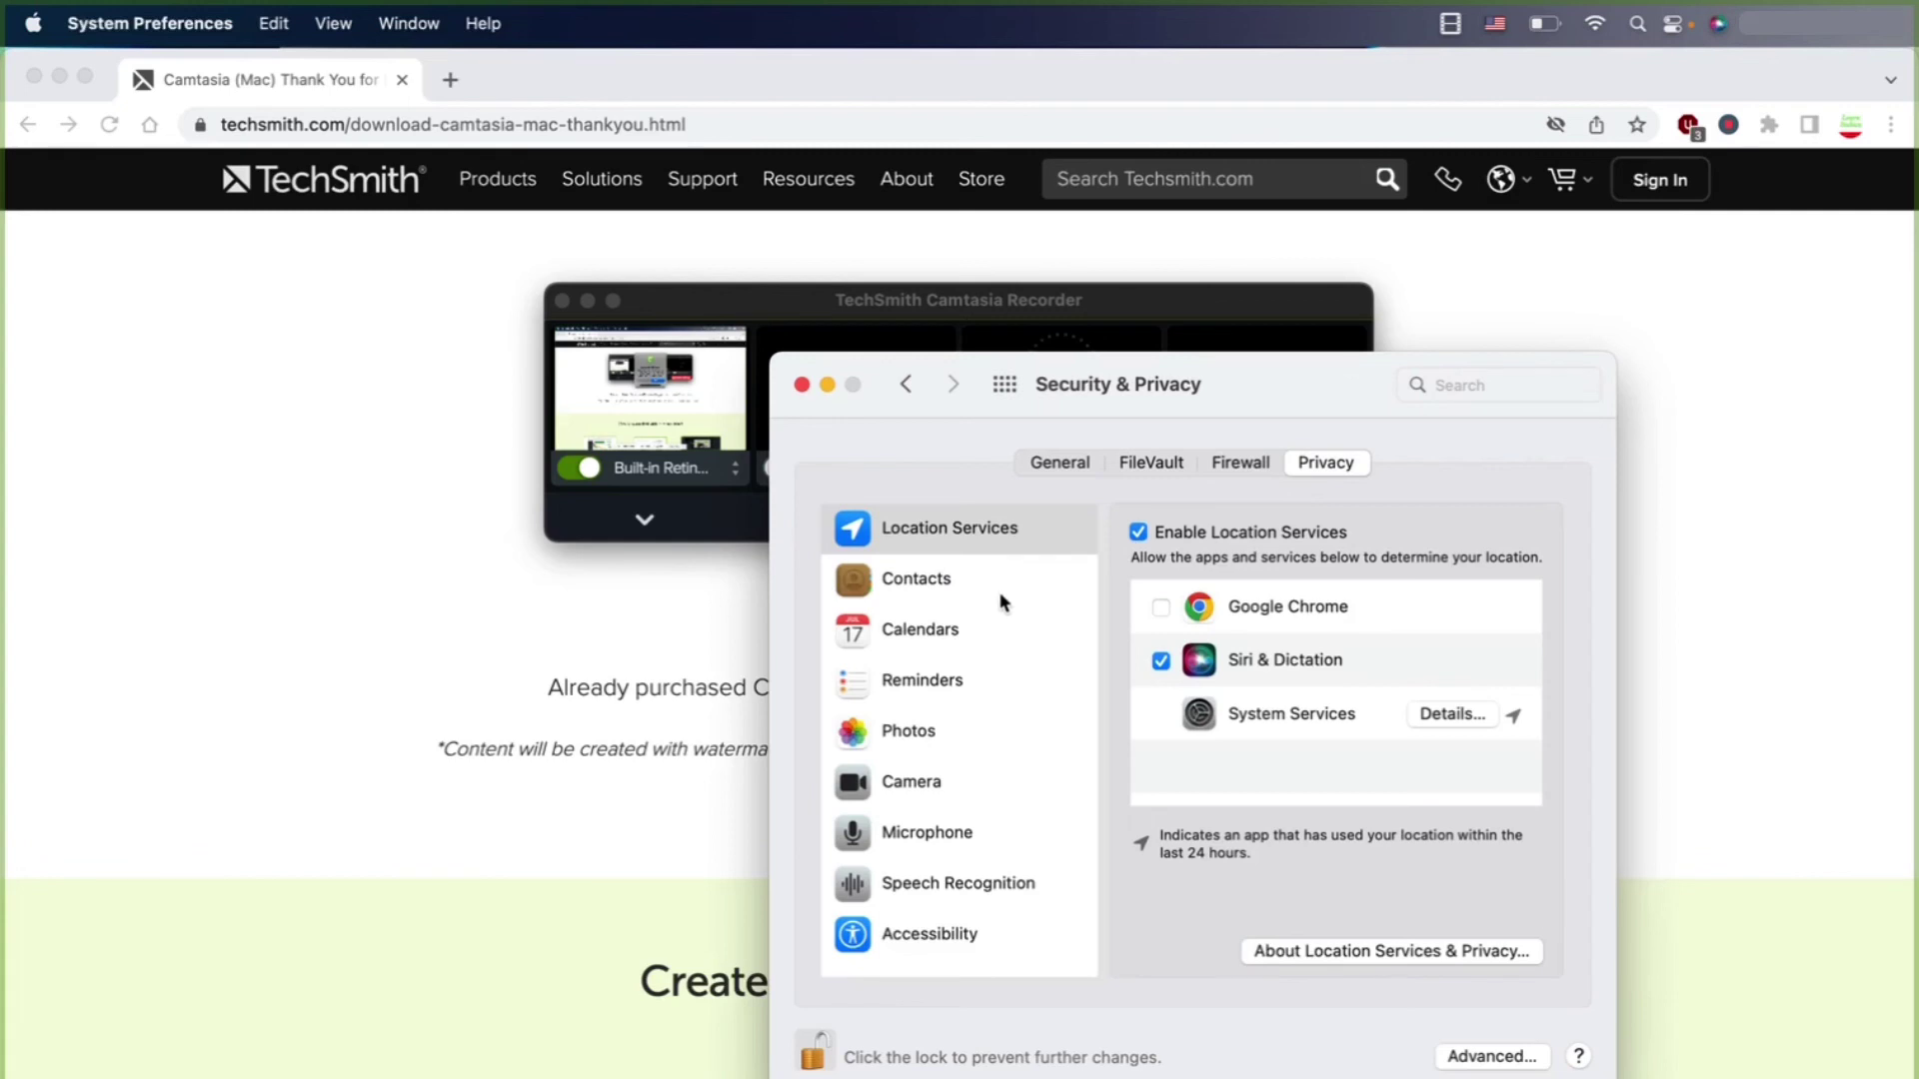
pyautogui.click(921, 798)
pyautogui.click(925, 827)
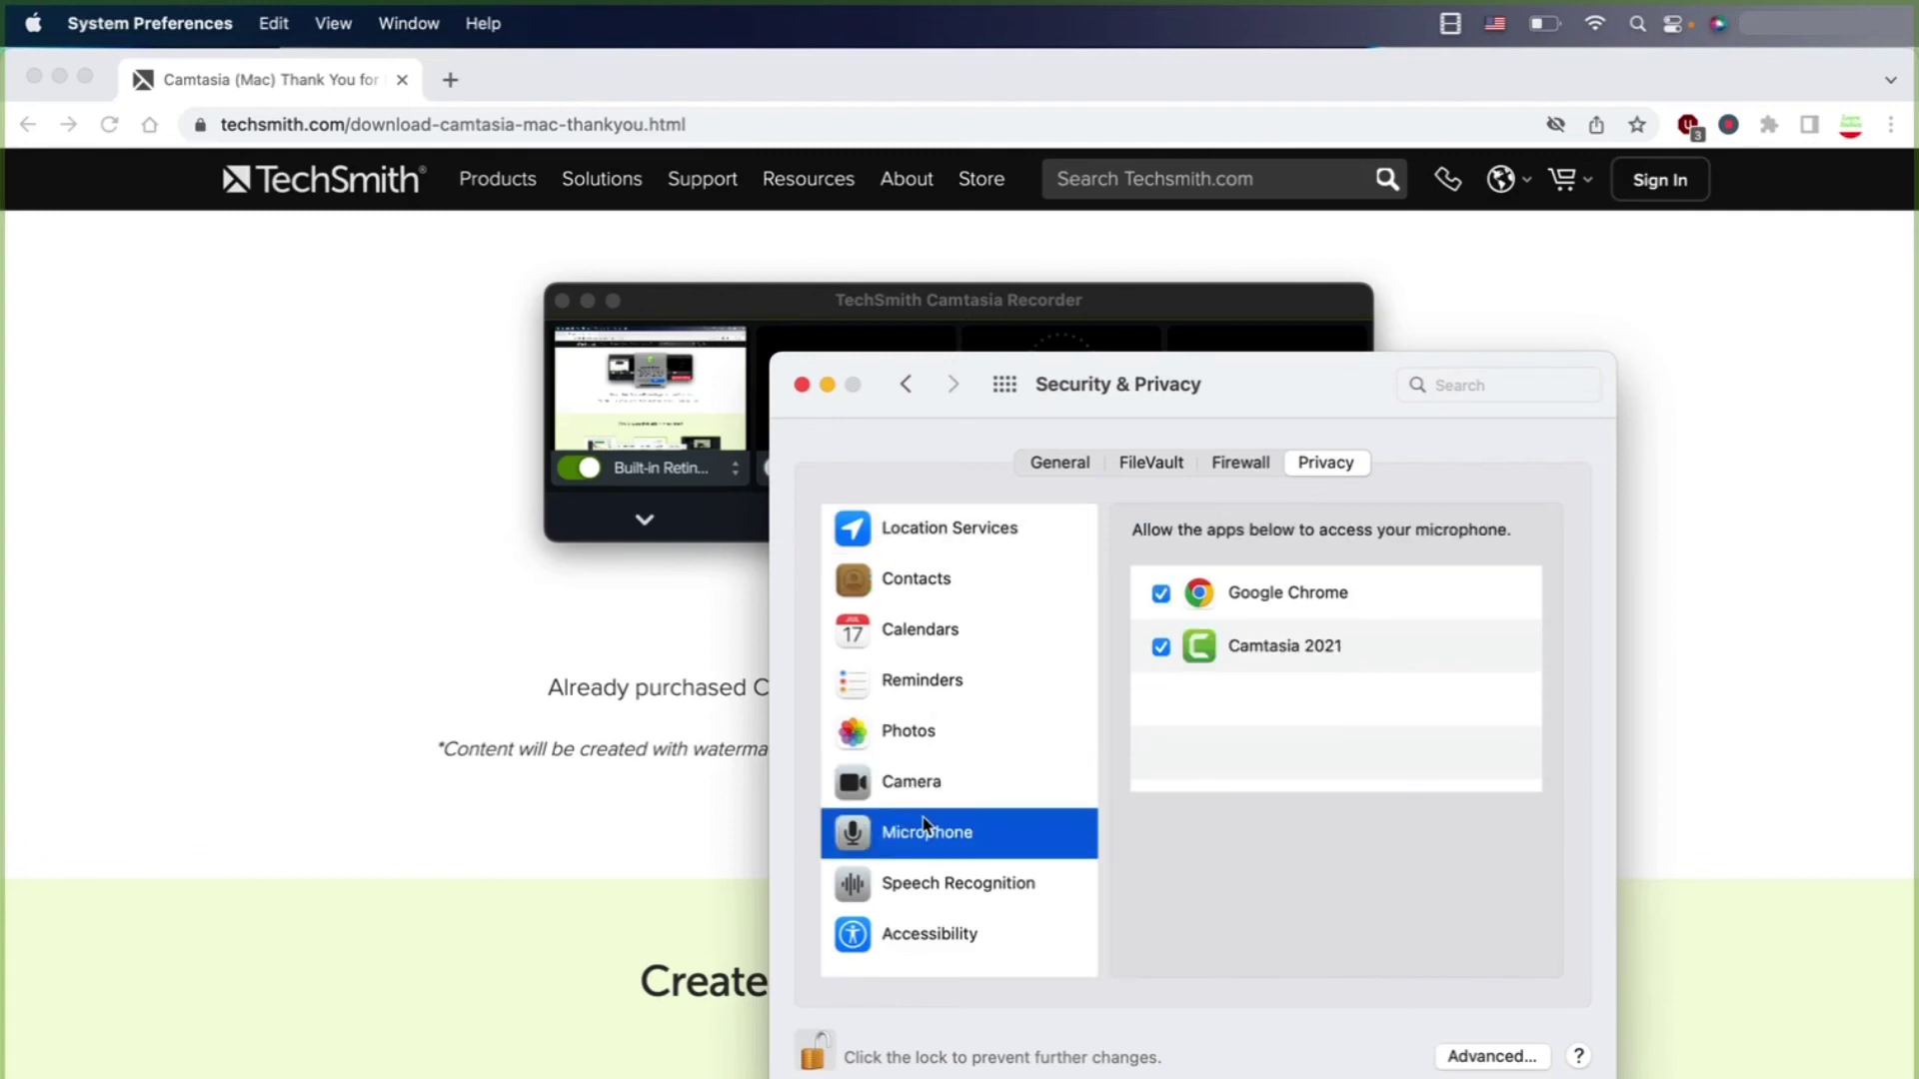
pyautogui.click(927, 874)
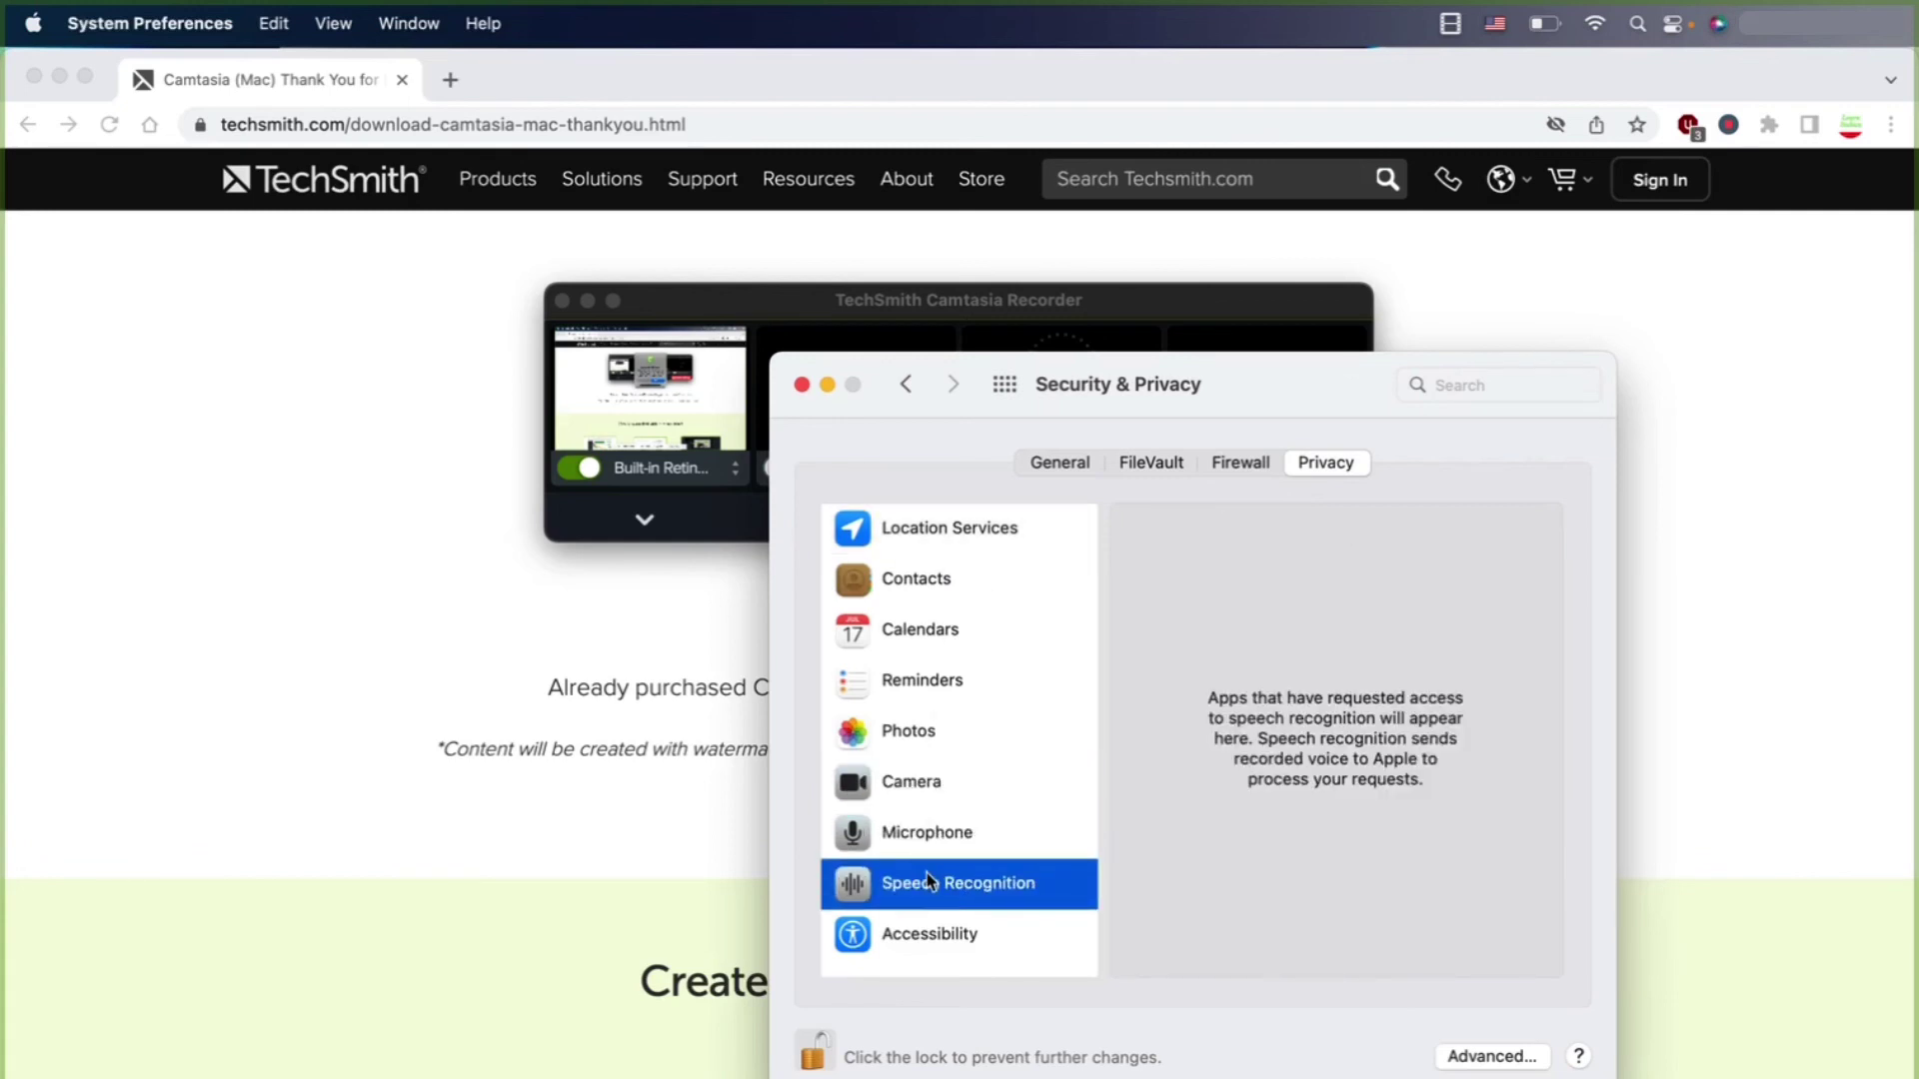
pyautogui.click(927, 926)
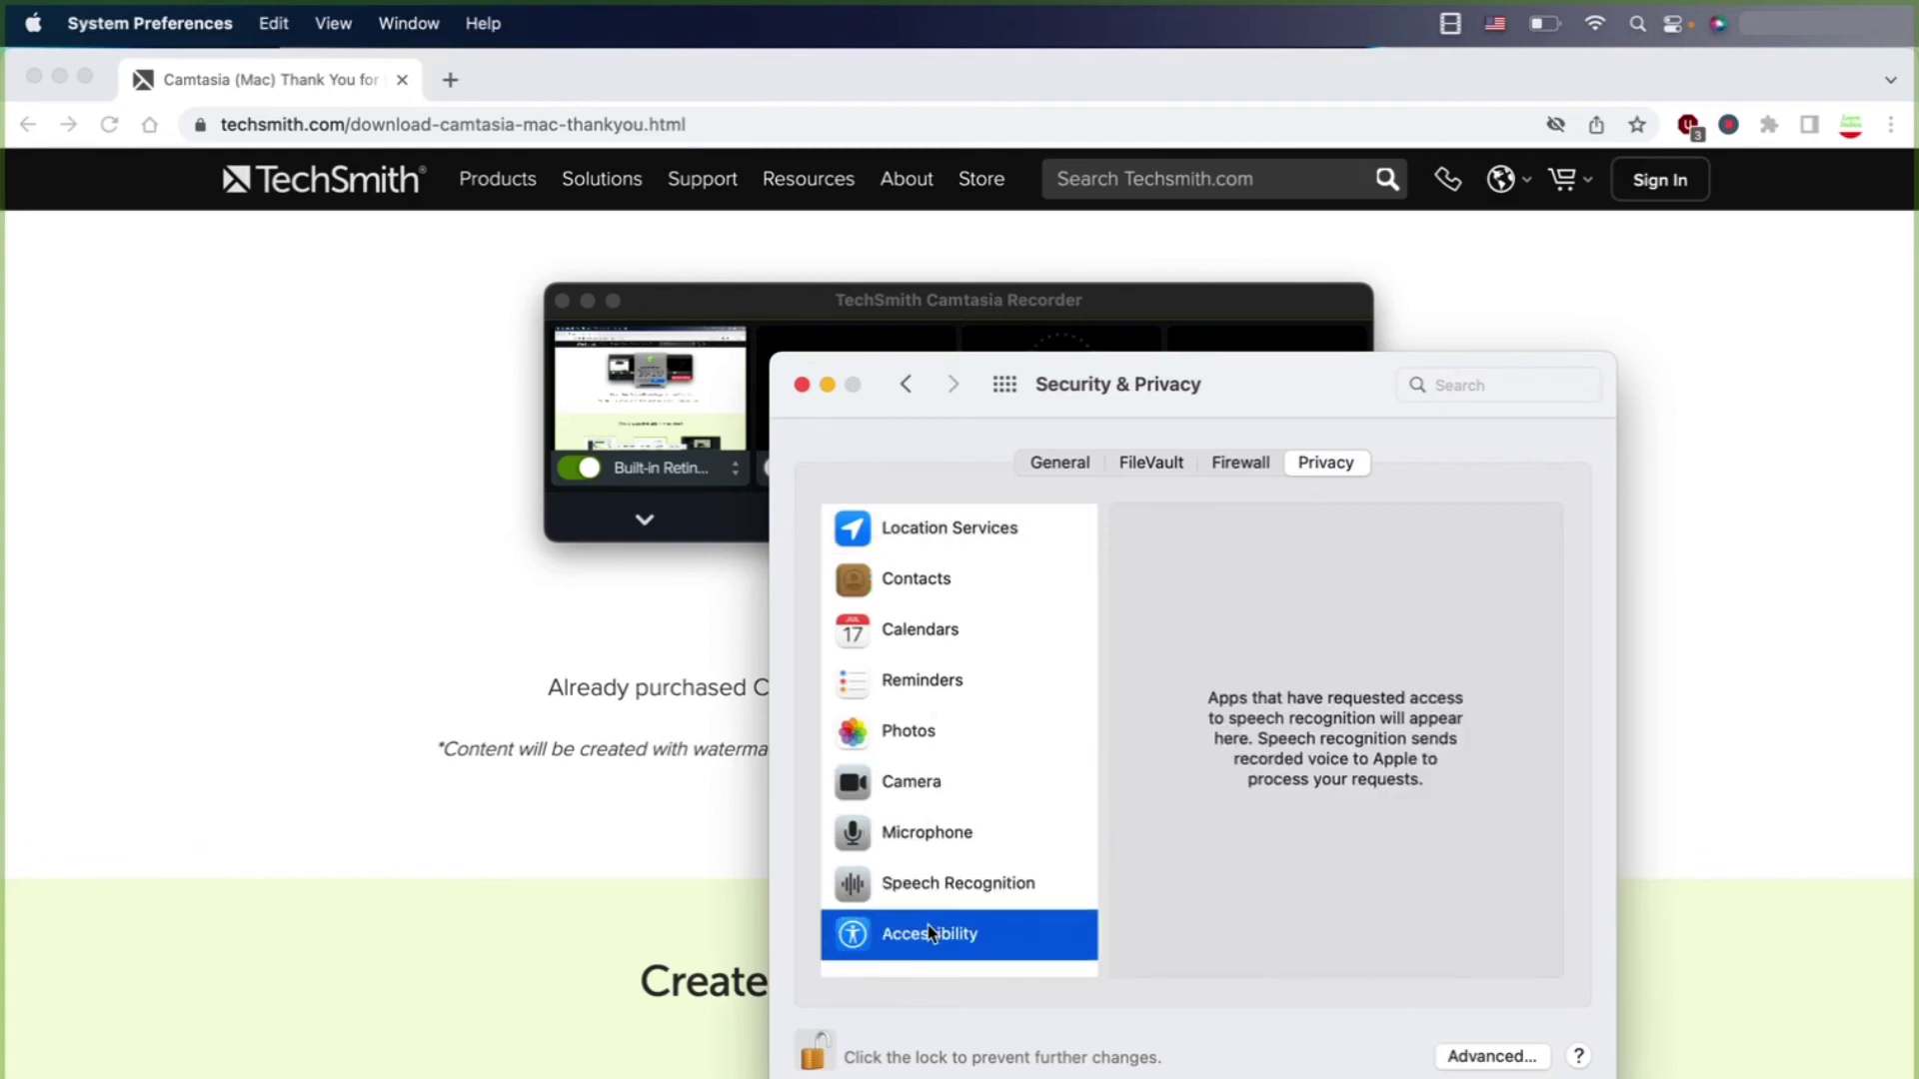
pyautogui.click(940, 737)
pyautogui.click(950, 675)
pyautogui.click(949, 636)
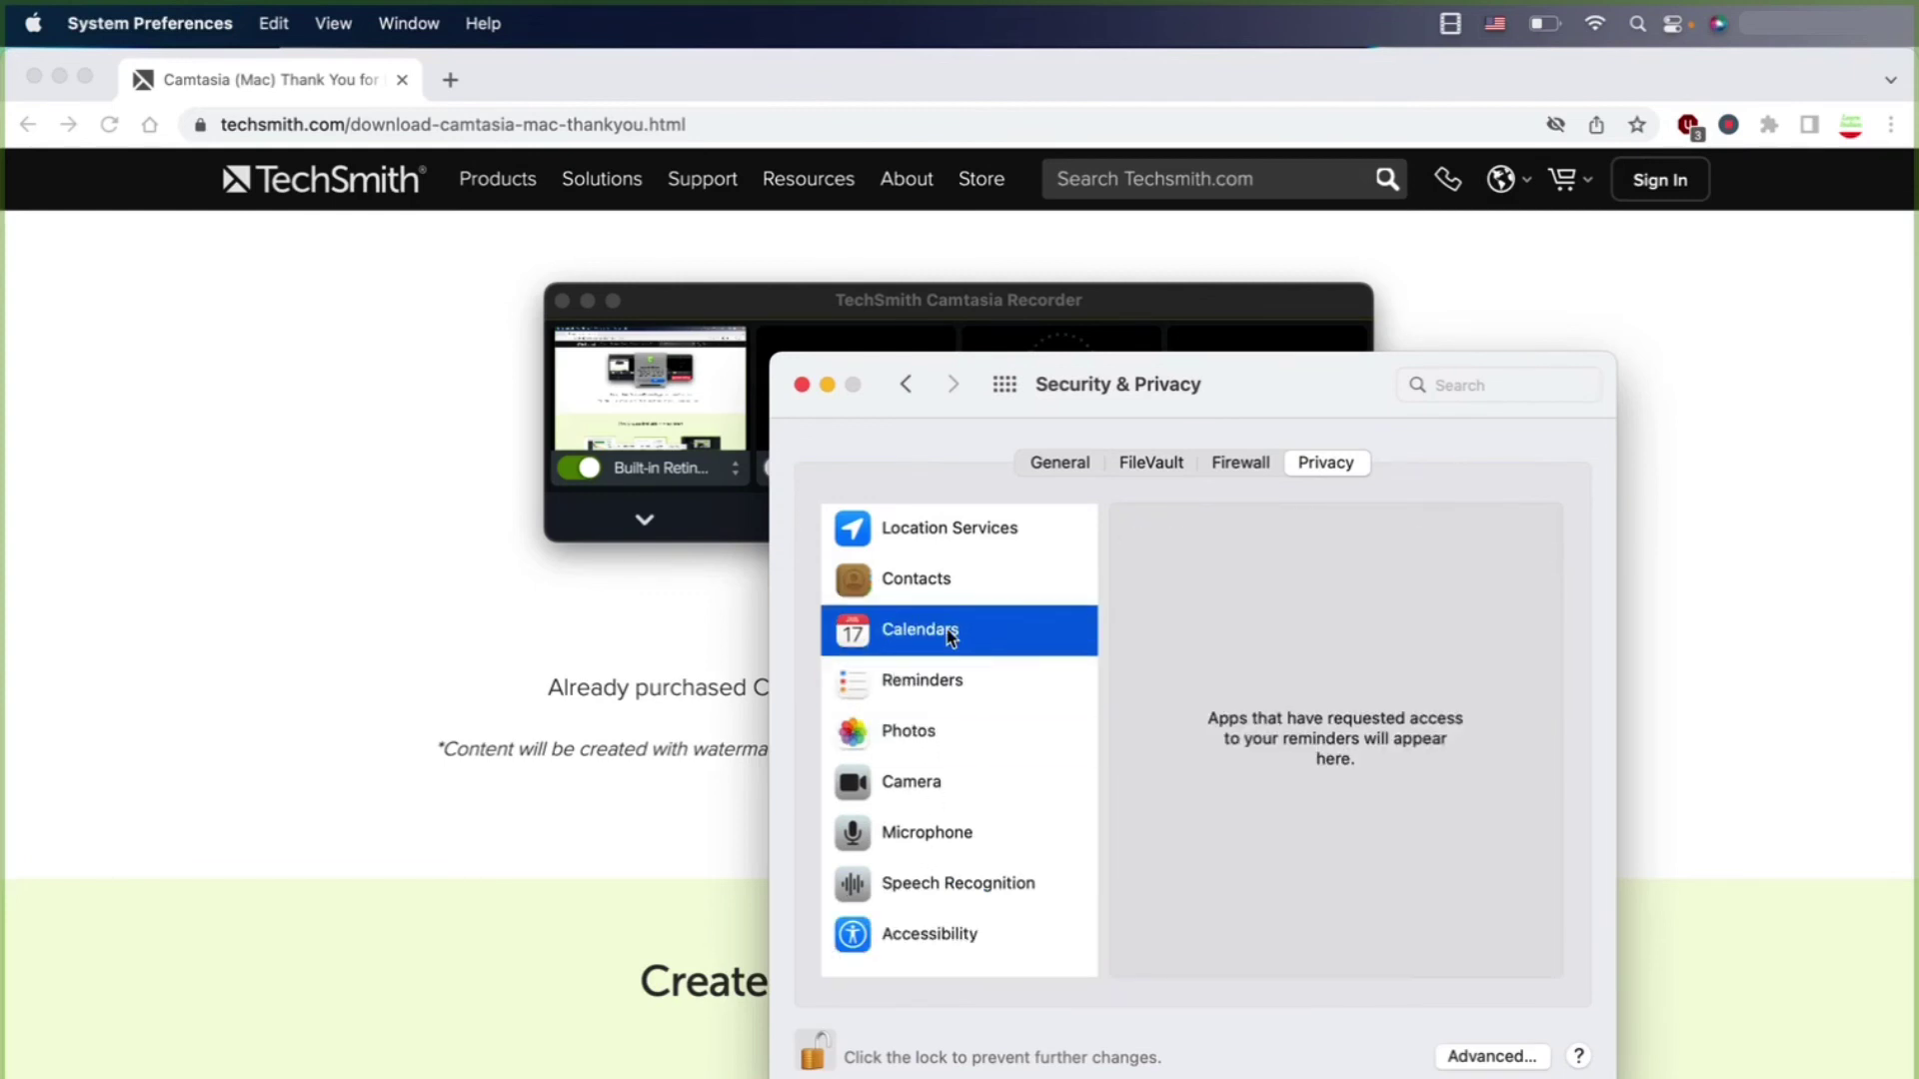
pyautogui.click(960, 571)
pyautogui.click(964, 538)
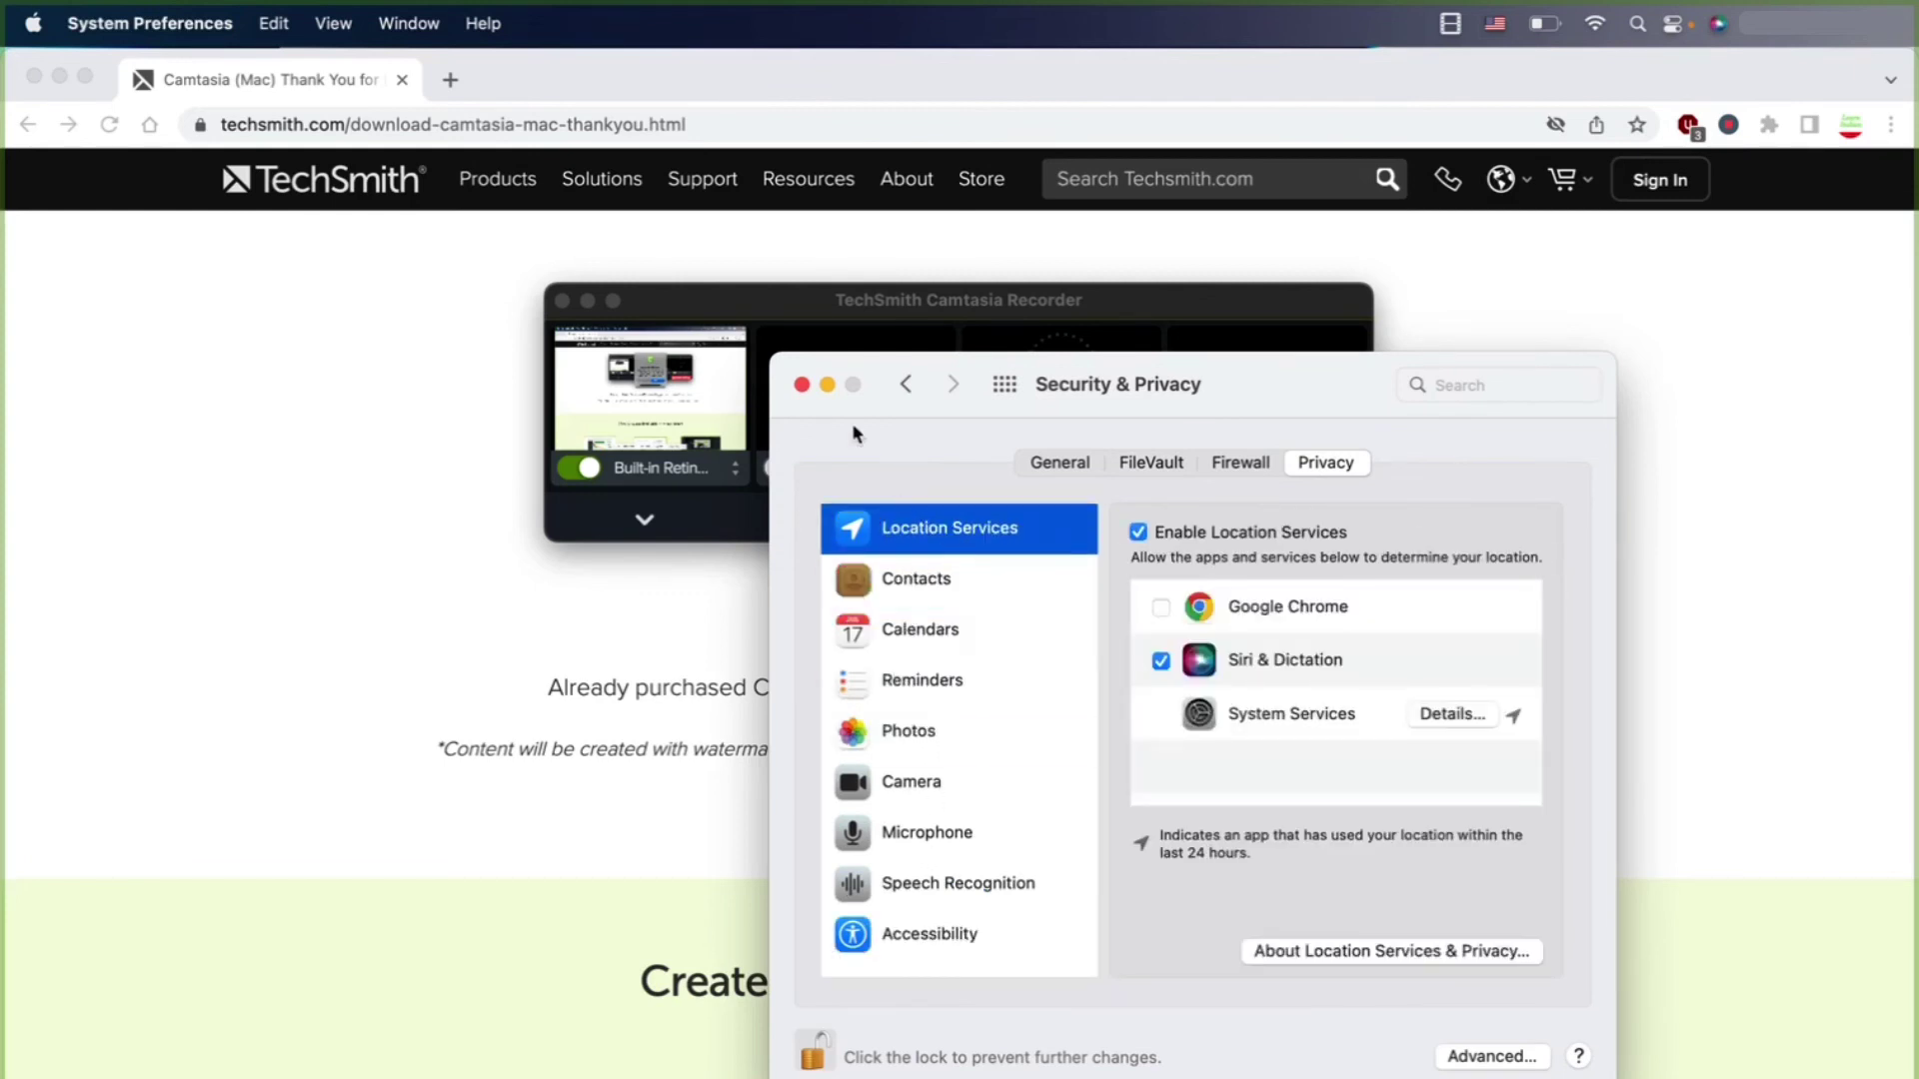
pyautogui.click(802, 385)
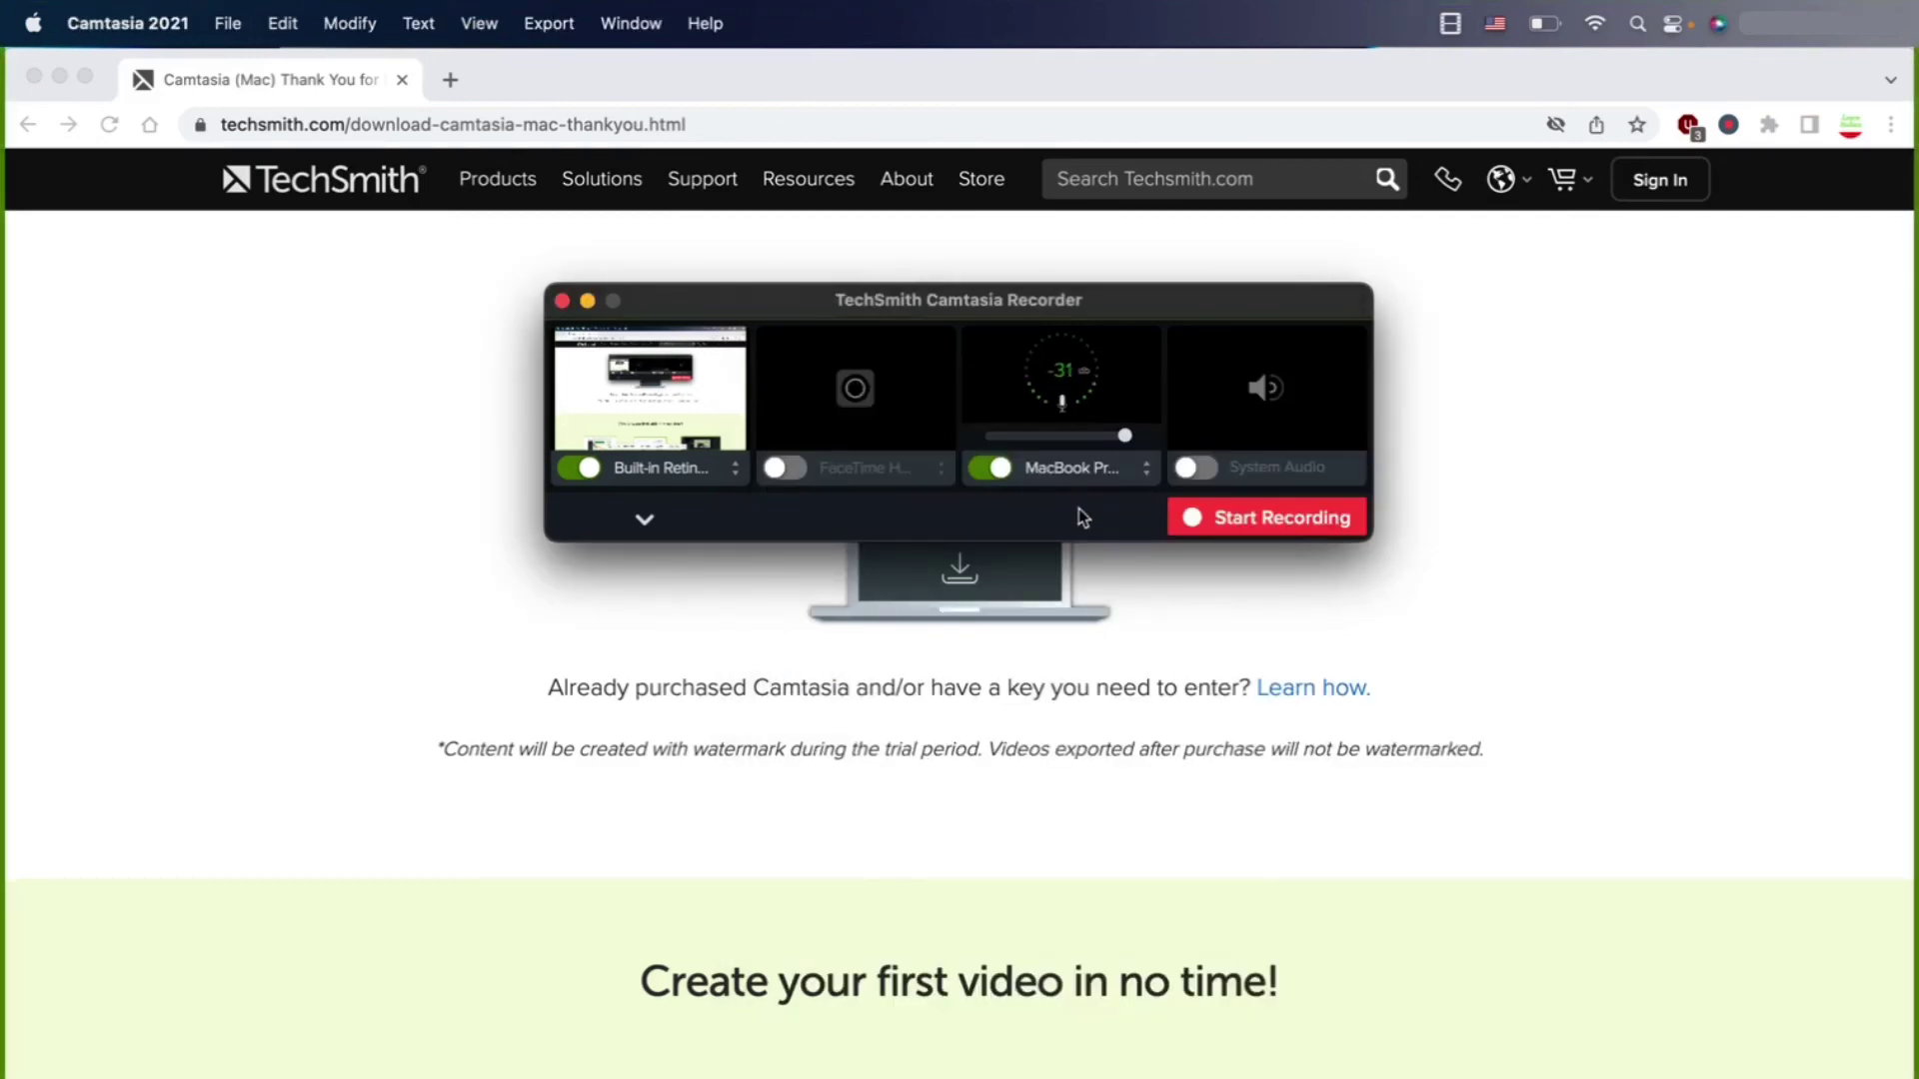
# - Record a roughly 3-second screen capture, stopping it with Cmd+Alt+2
pyautogui.click(1212, 516)
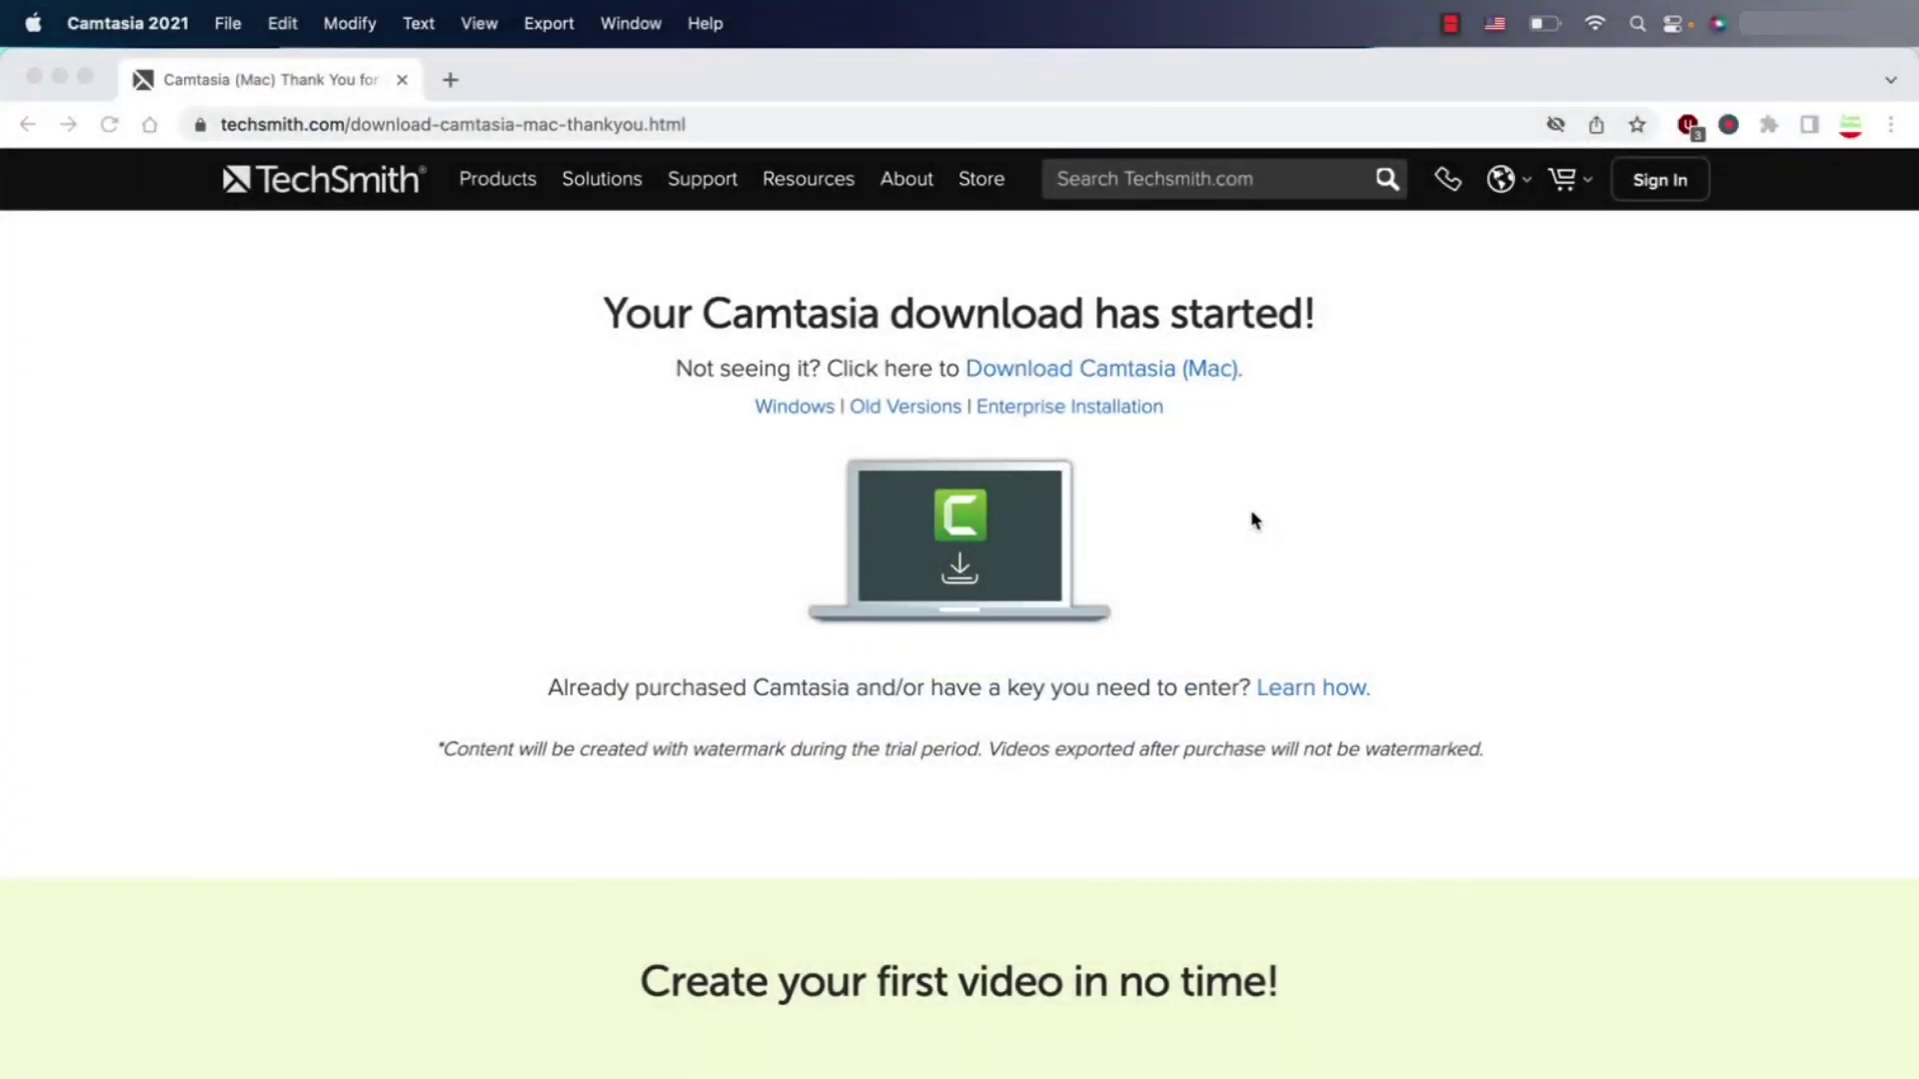
pyautogui.press('super+alt+2')
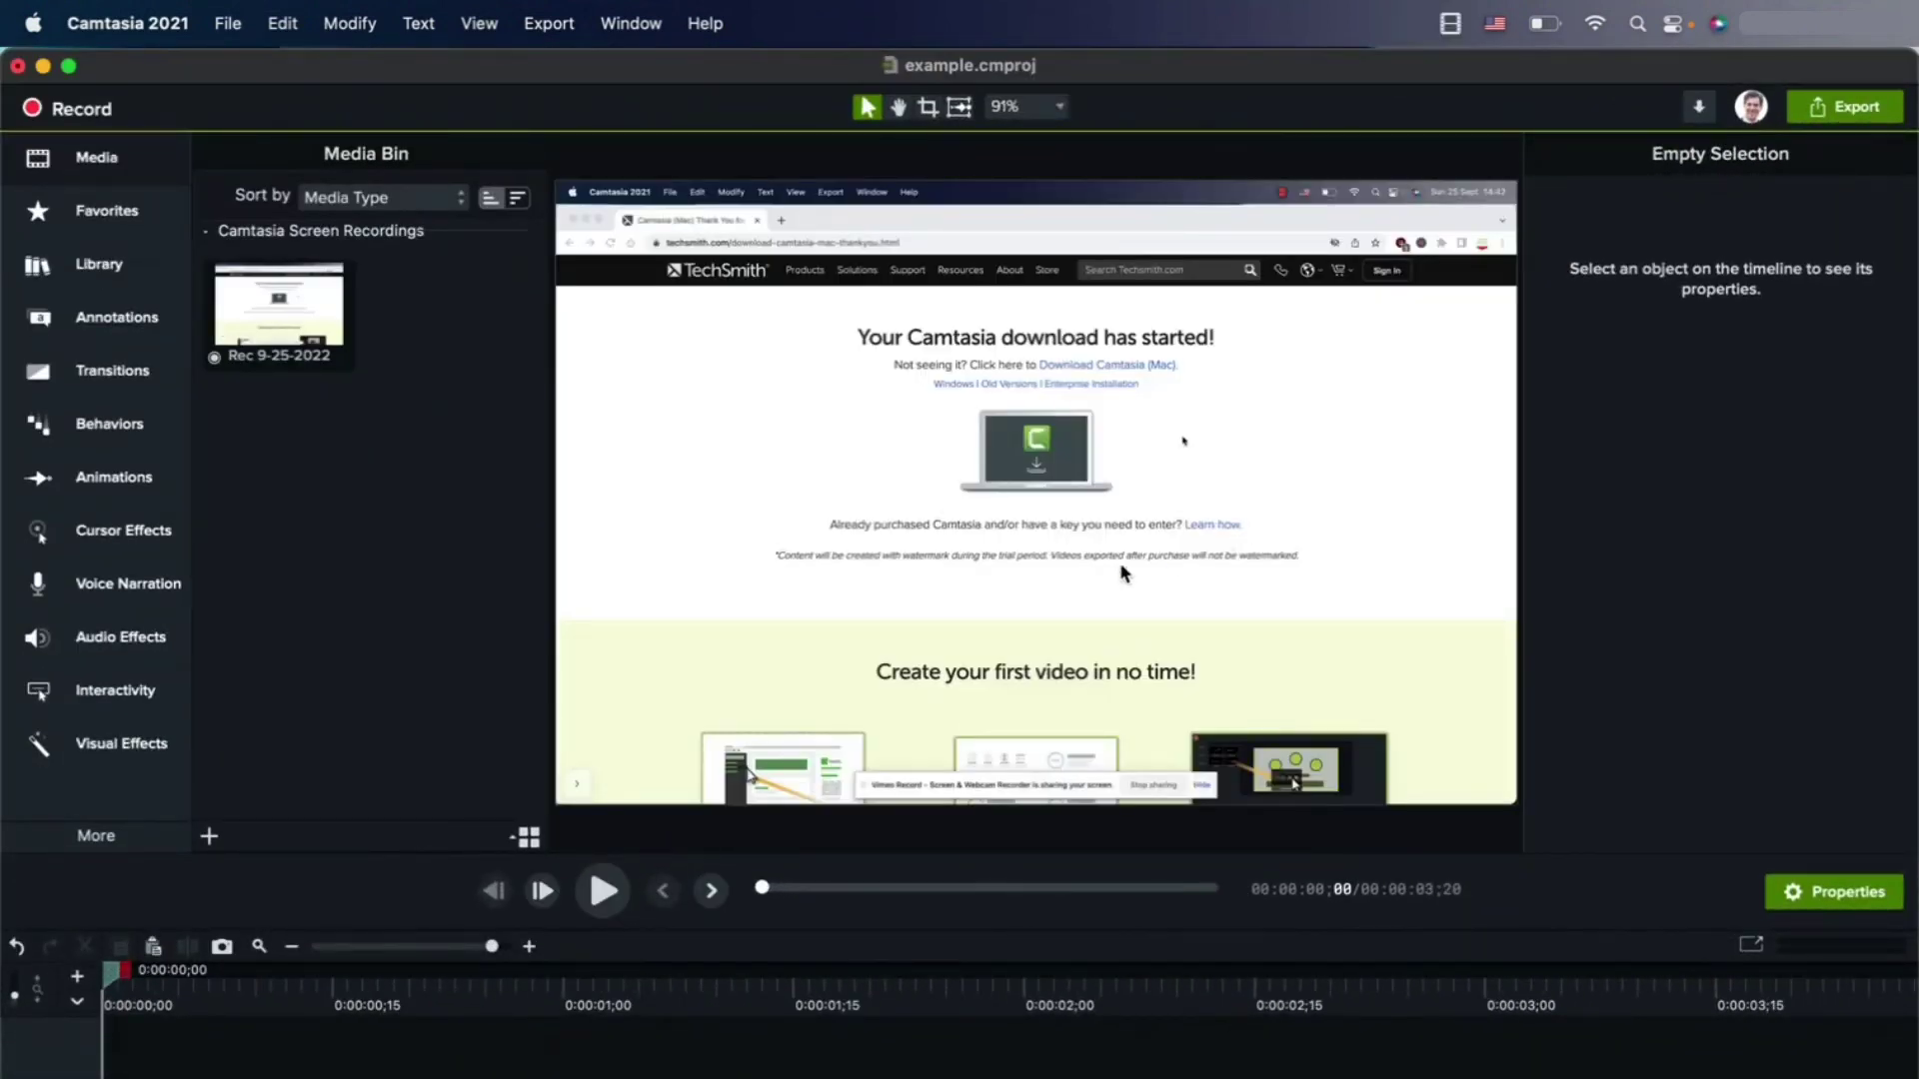
# - Play back the recording, separate the clip's video and audio, and move the playhead to 00:00:01;09
pyautogui.click(604, 890)
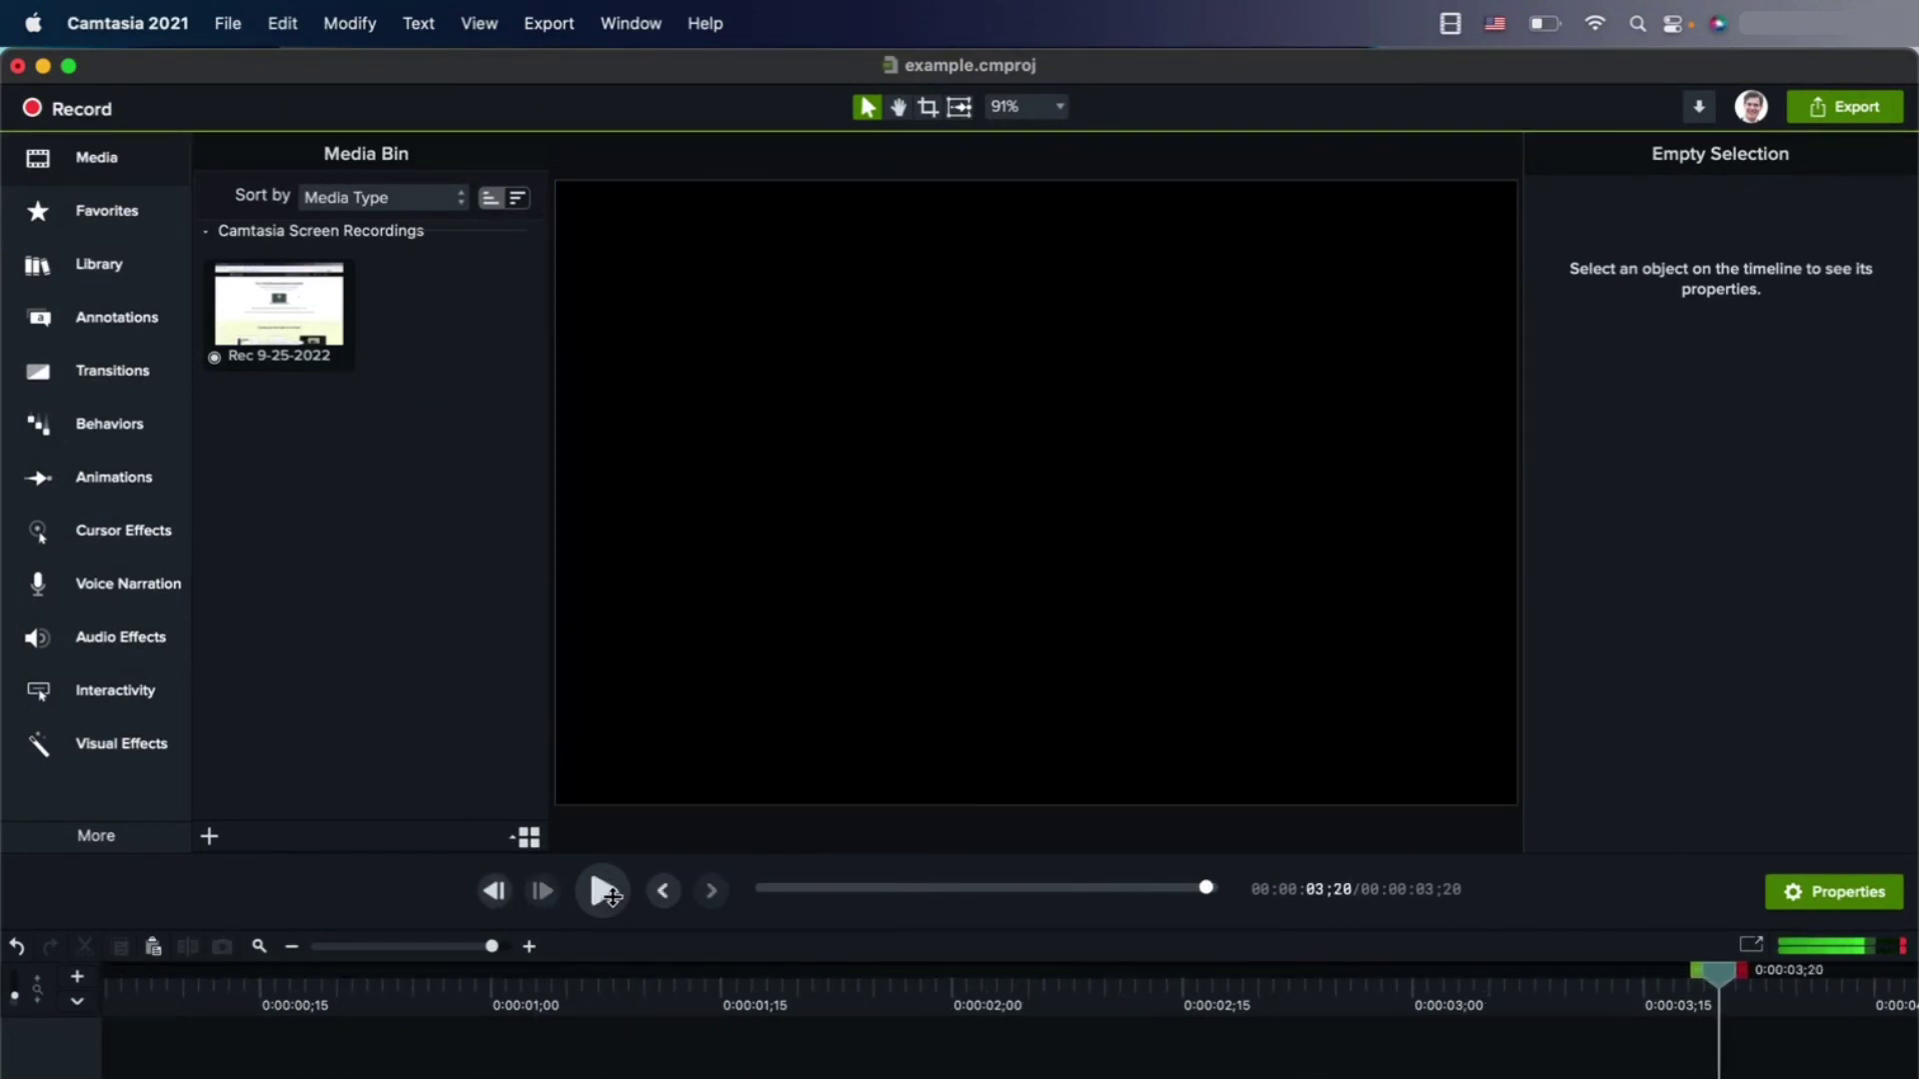
pyautogui.click(604, 890)
pyautogui.press('super+a')
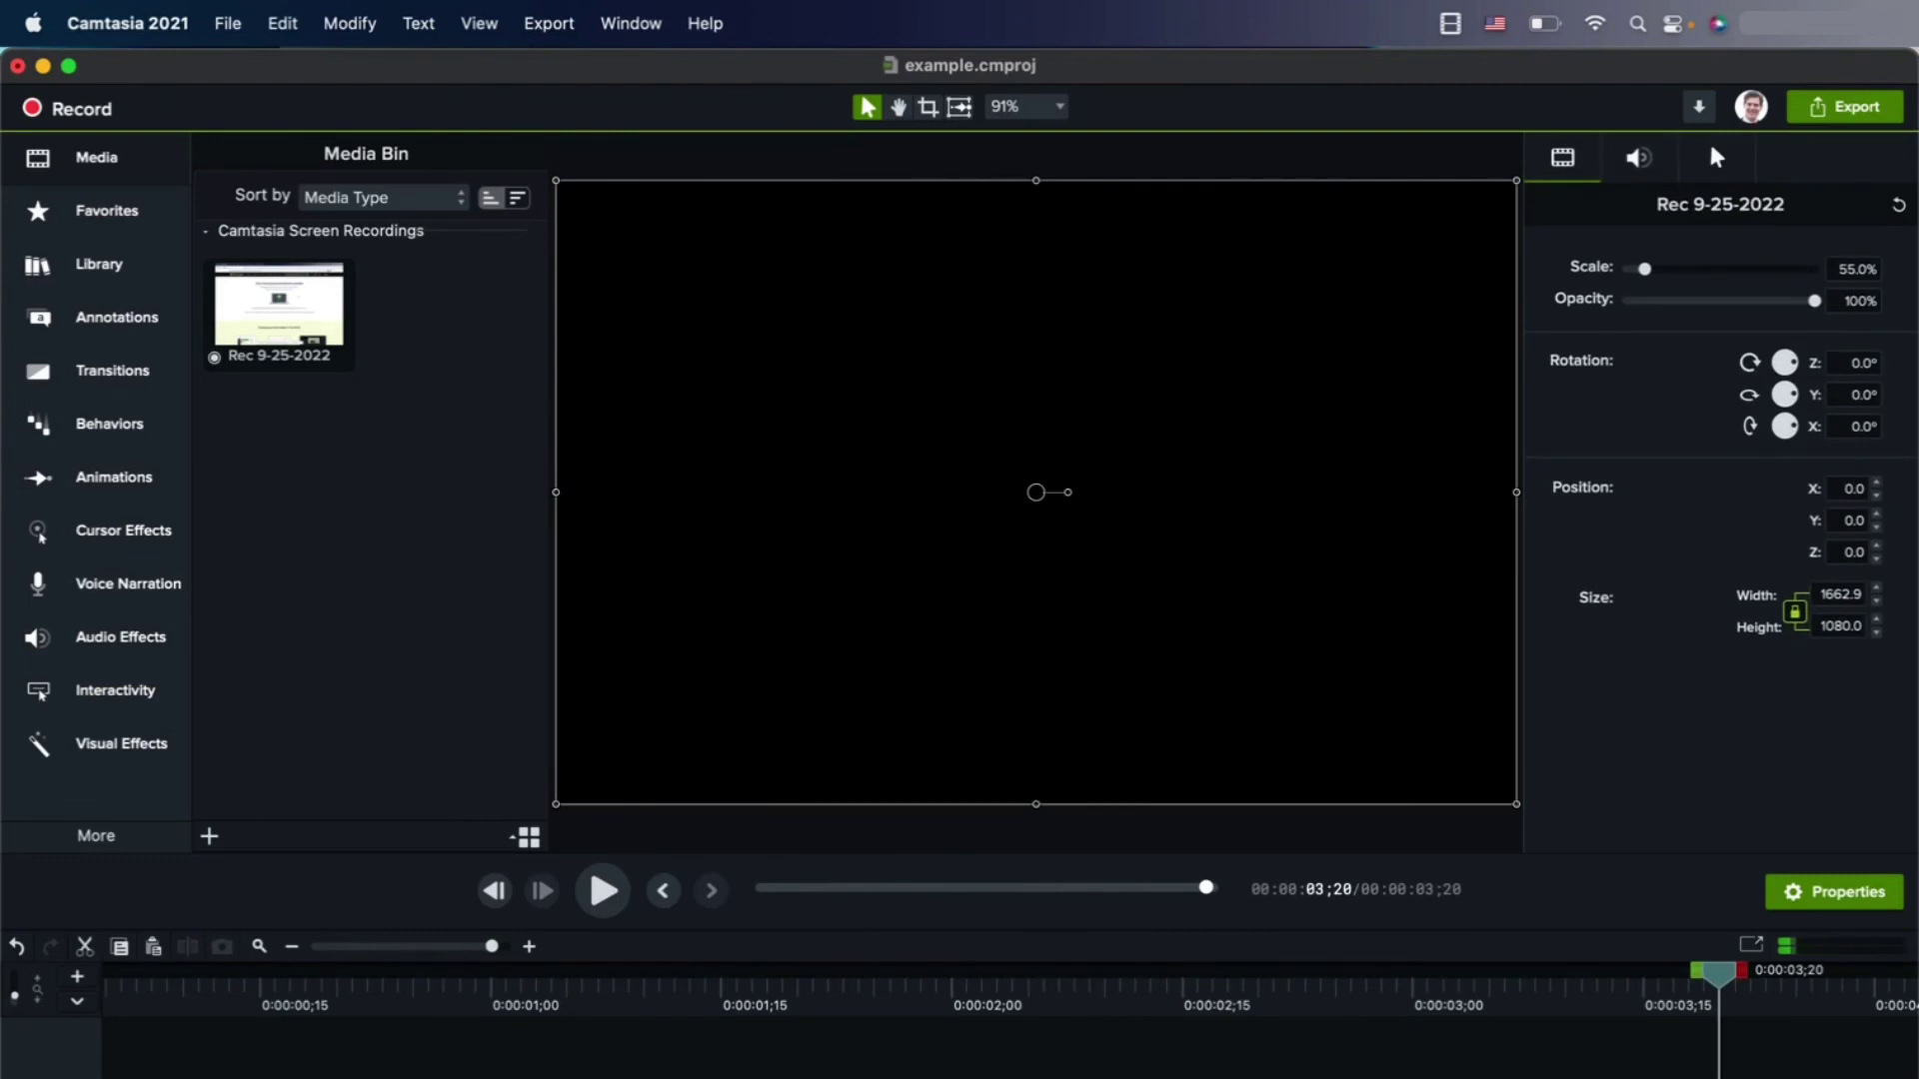
pyautogui.rightClick(520, 544)
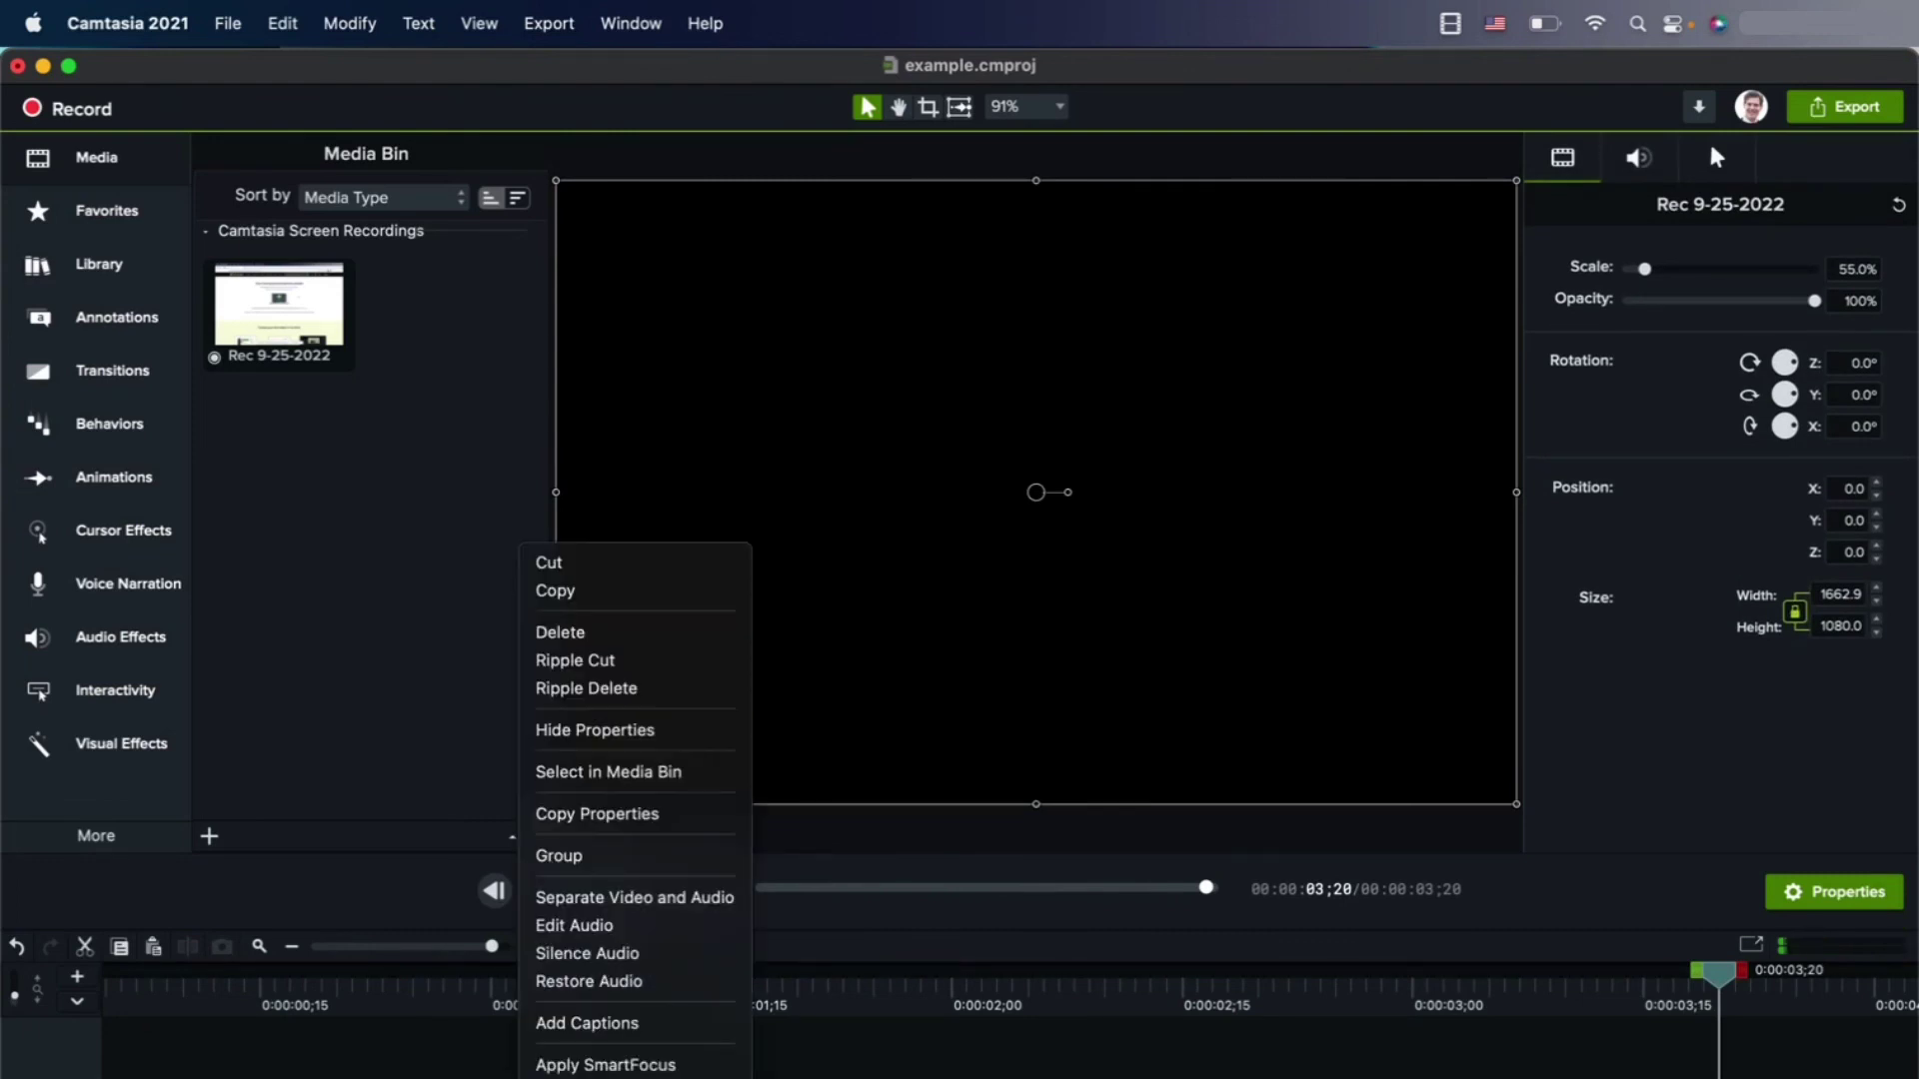
pyautogui.click(638, 899)
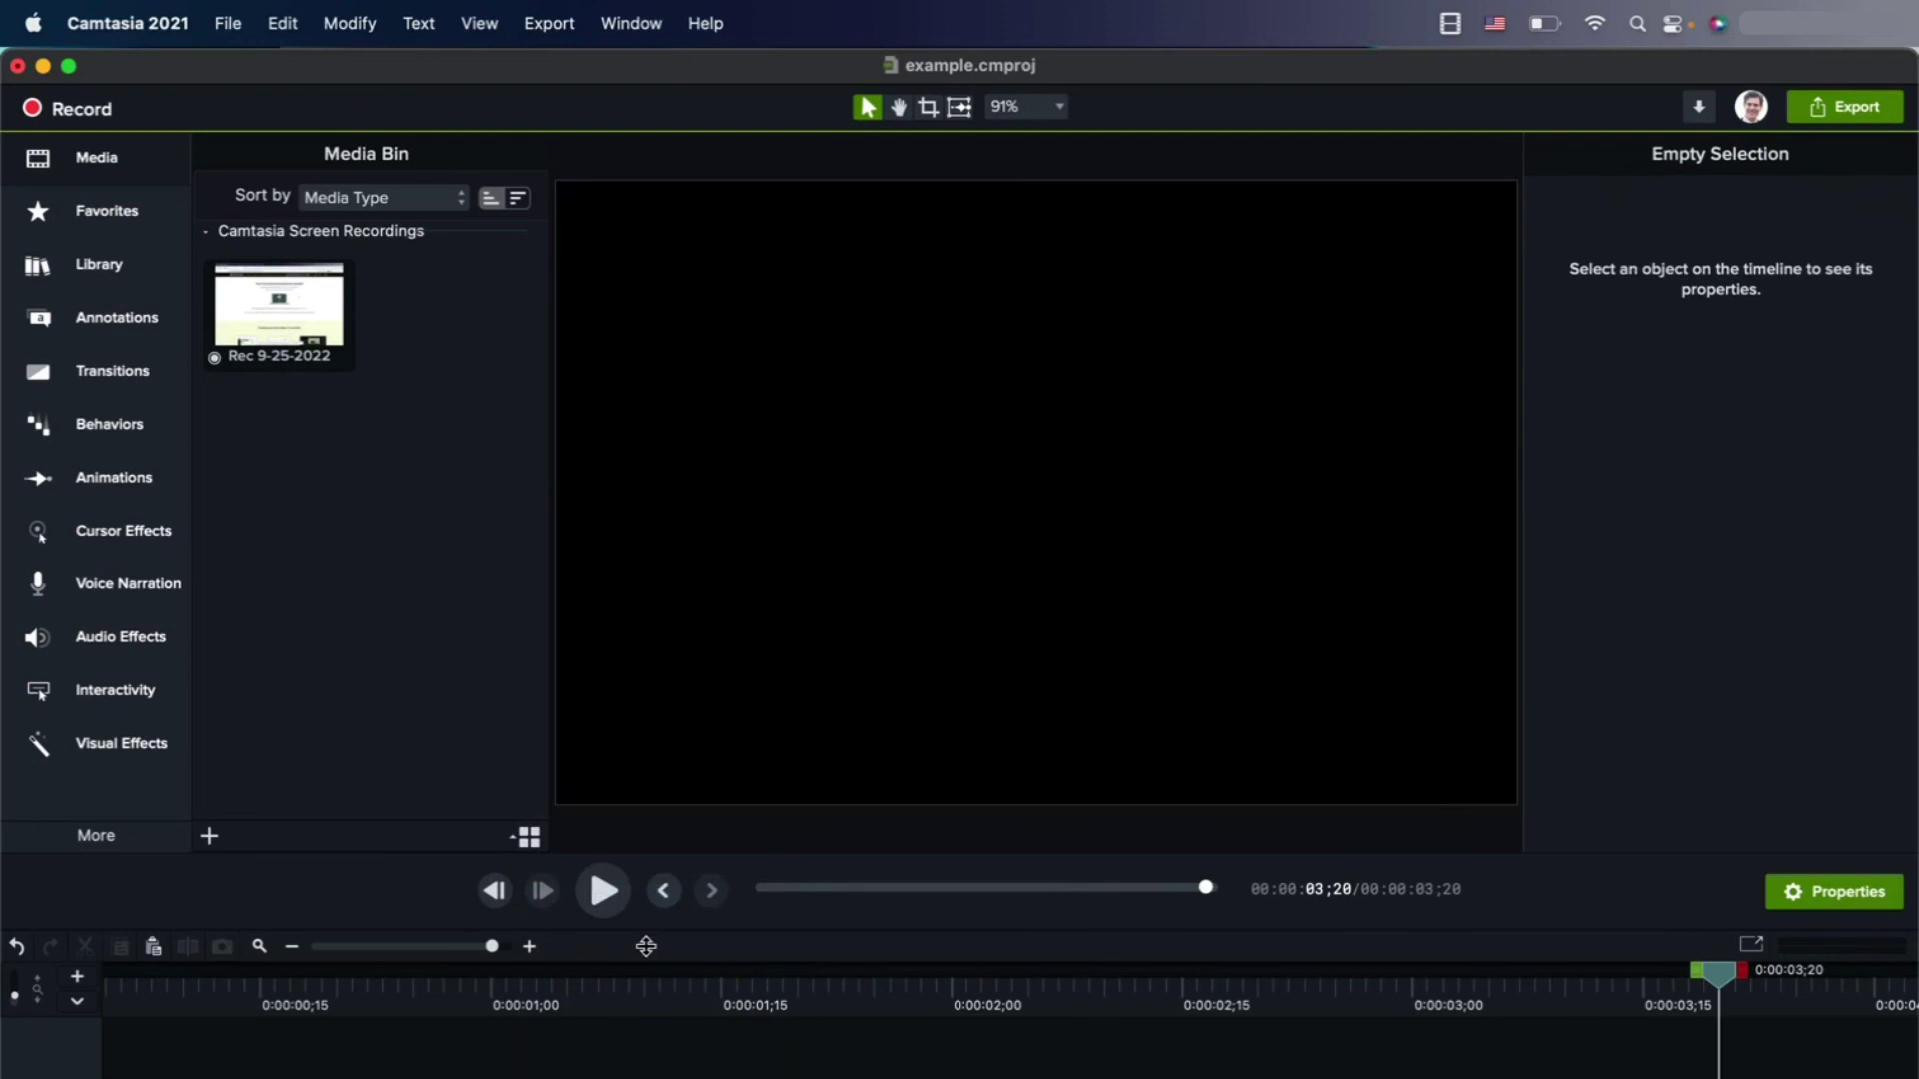
pyautogui.click(665, 896)
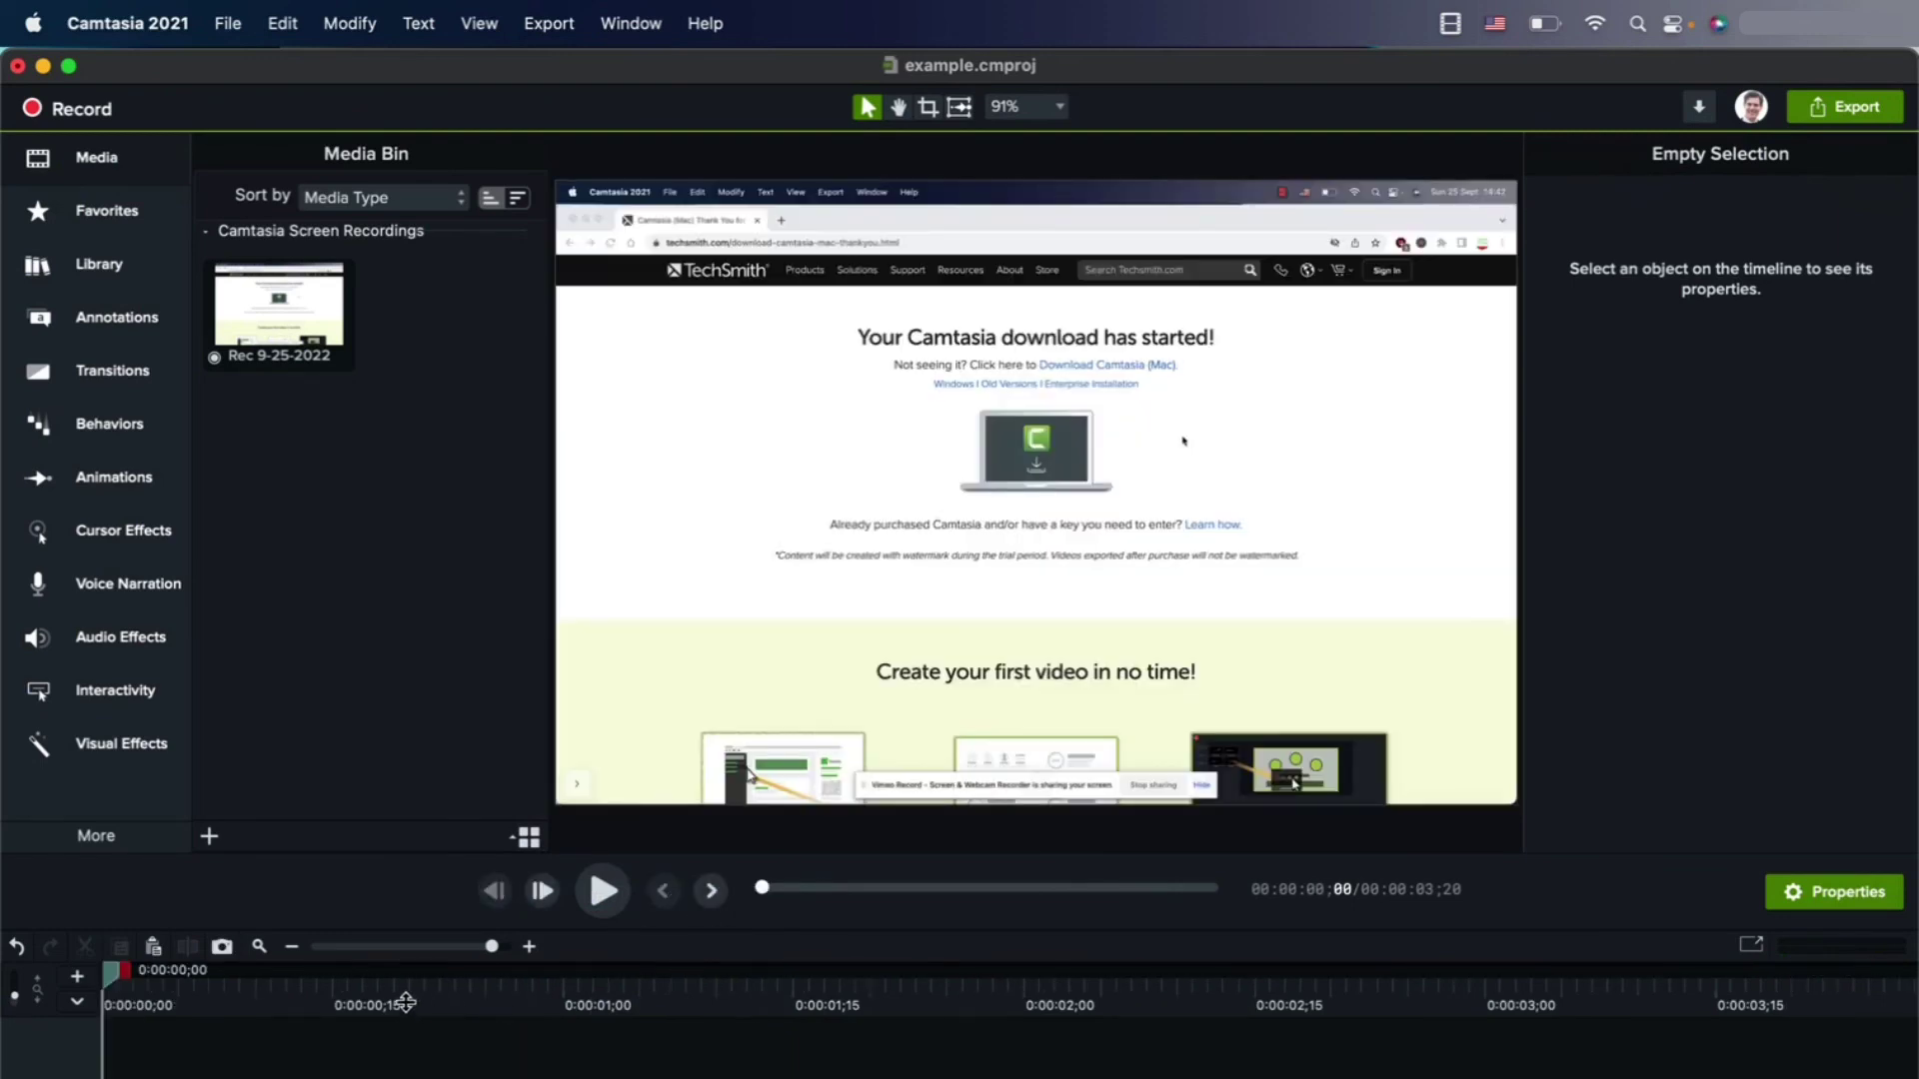
pyautogui.moveTo(105, 976); pyautogui.dragTo(699, 976)
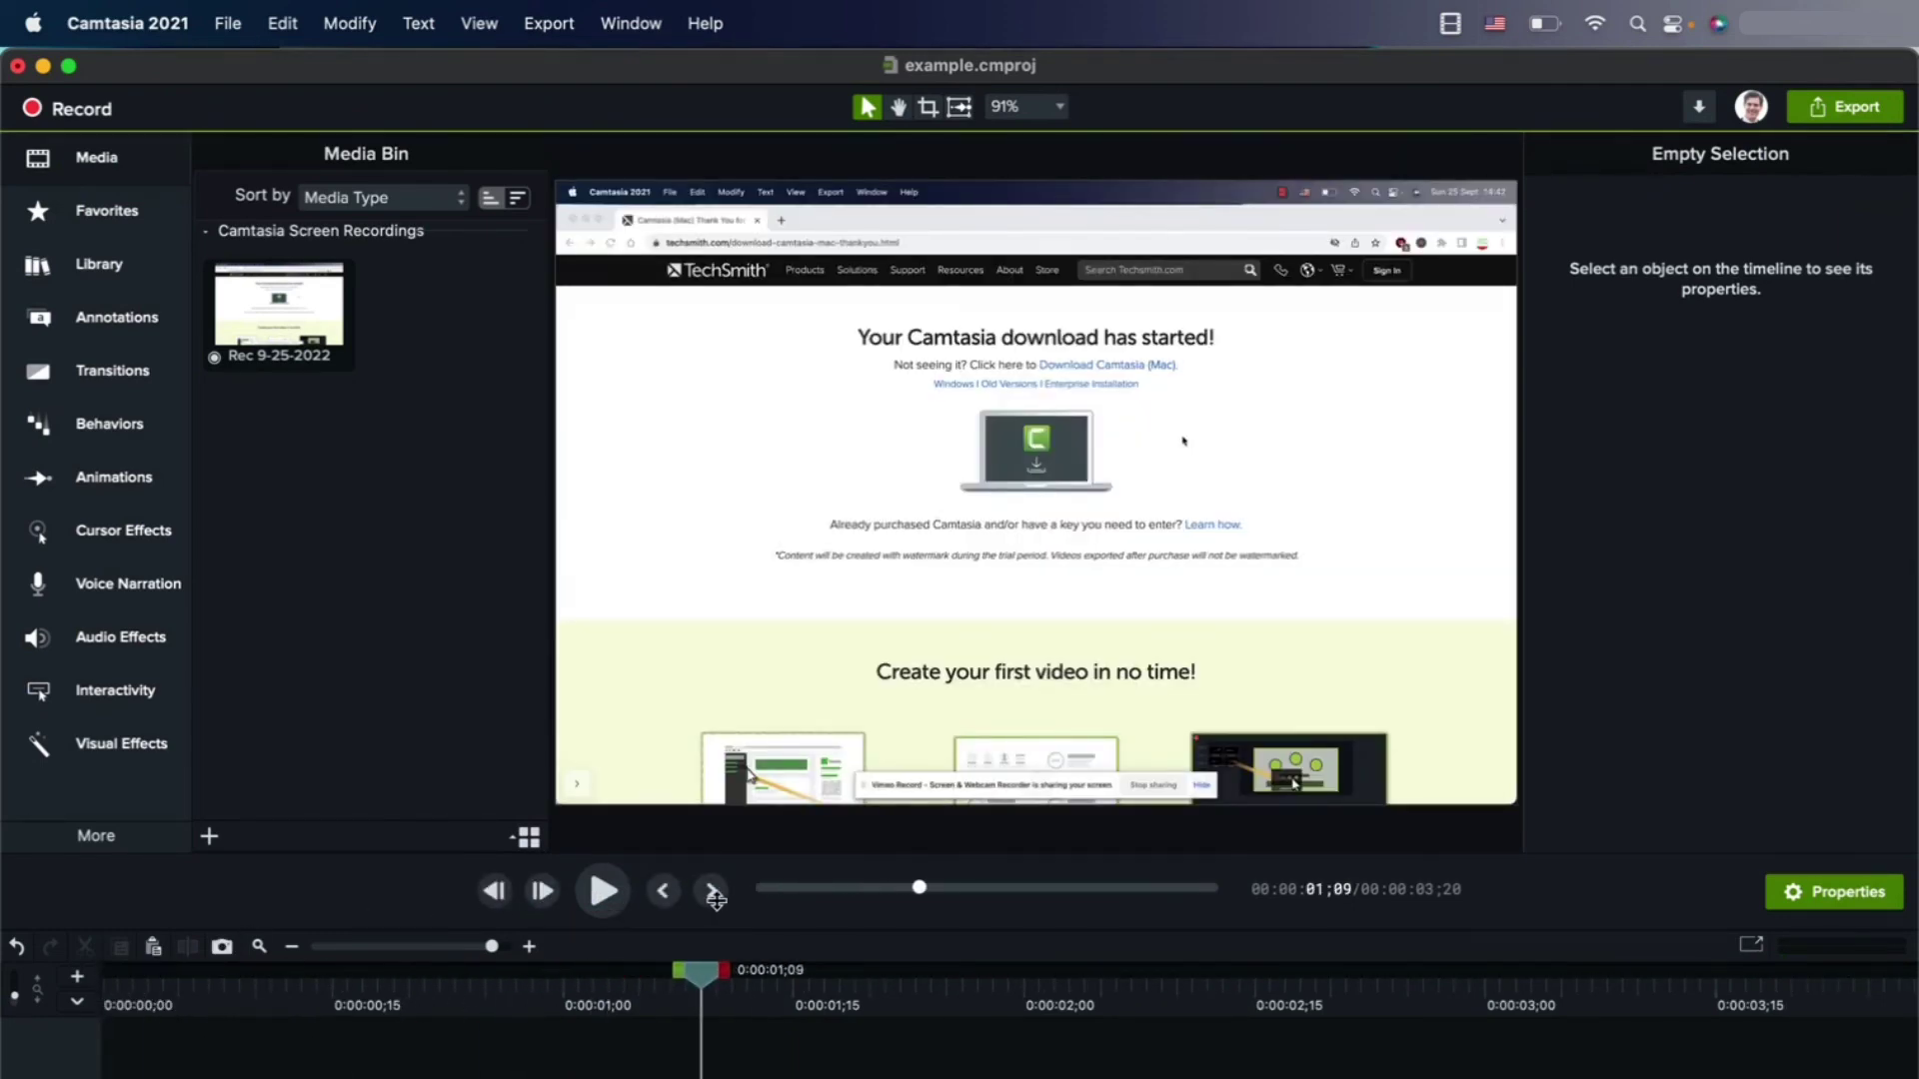